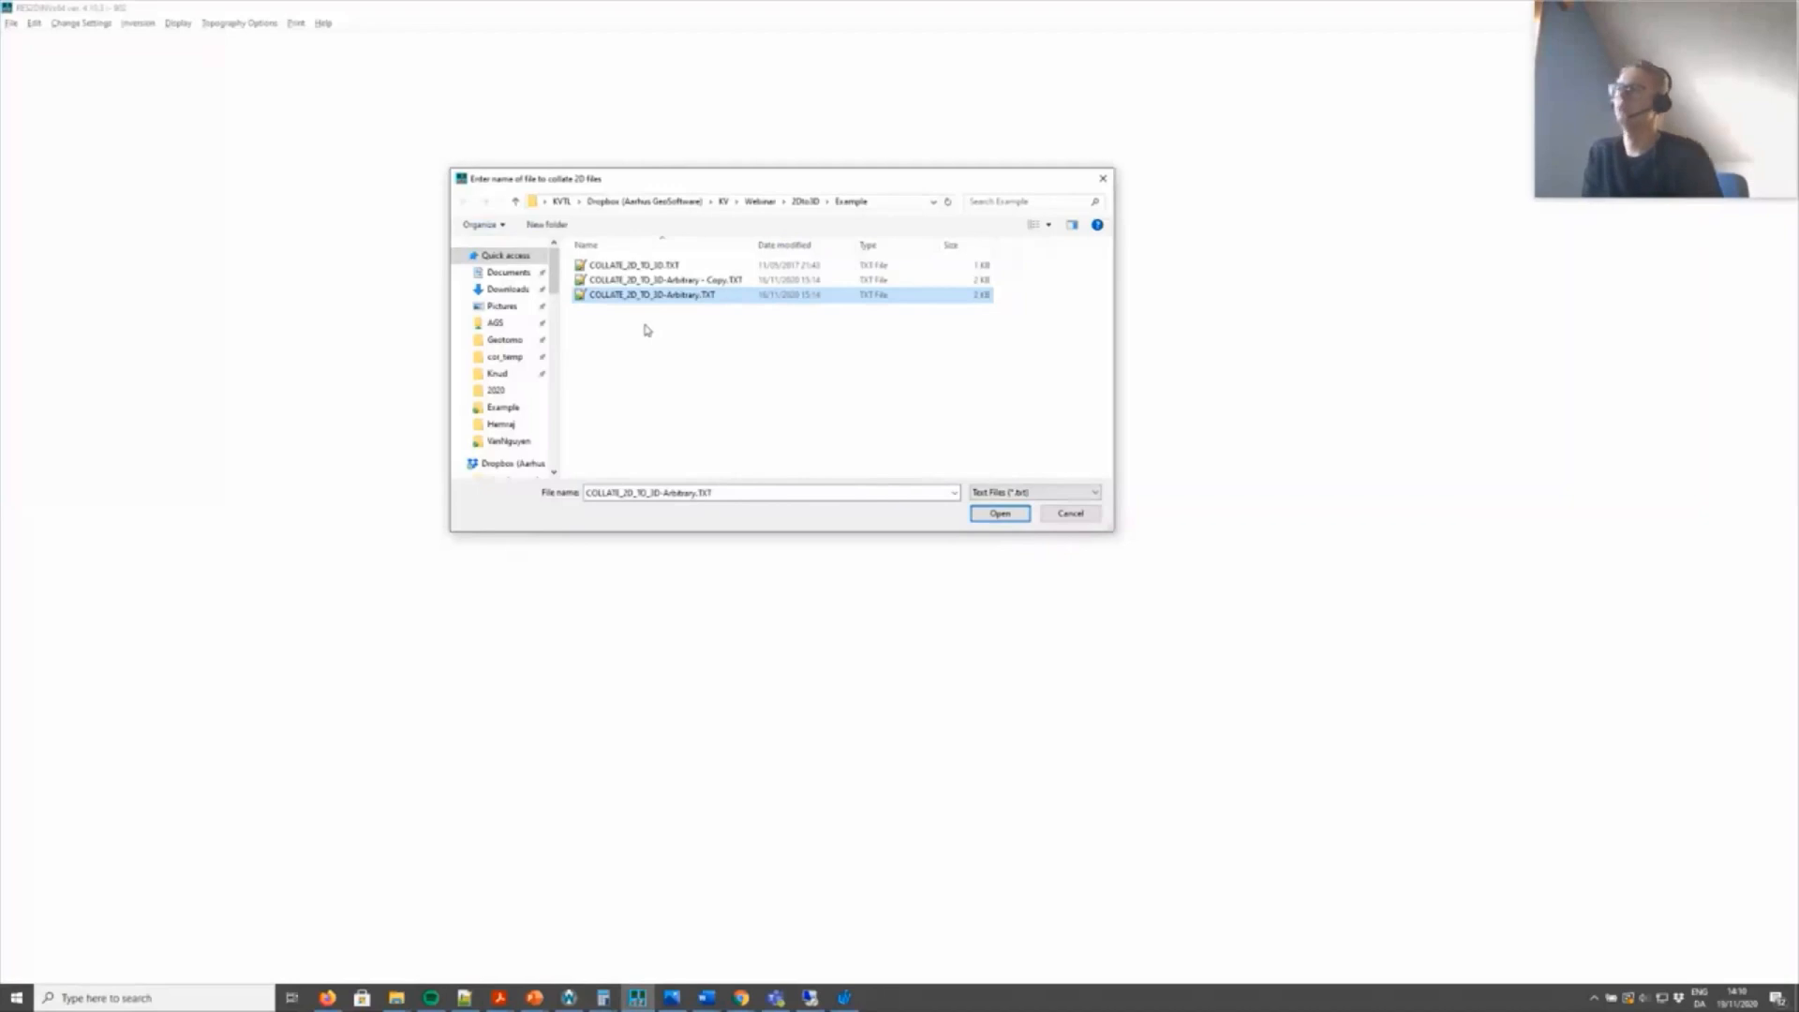
# Step: Load the collate list and build Combined3D.dat with non-uniform 5.00 X/Y model grid spacing
pyautogui.click(1000, 518)
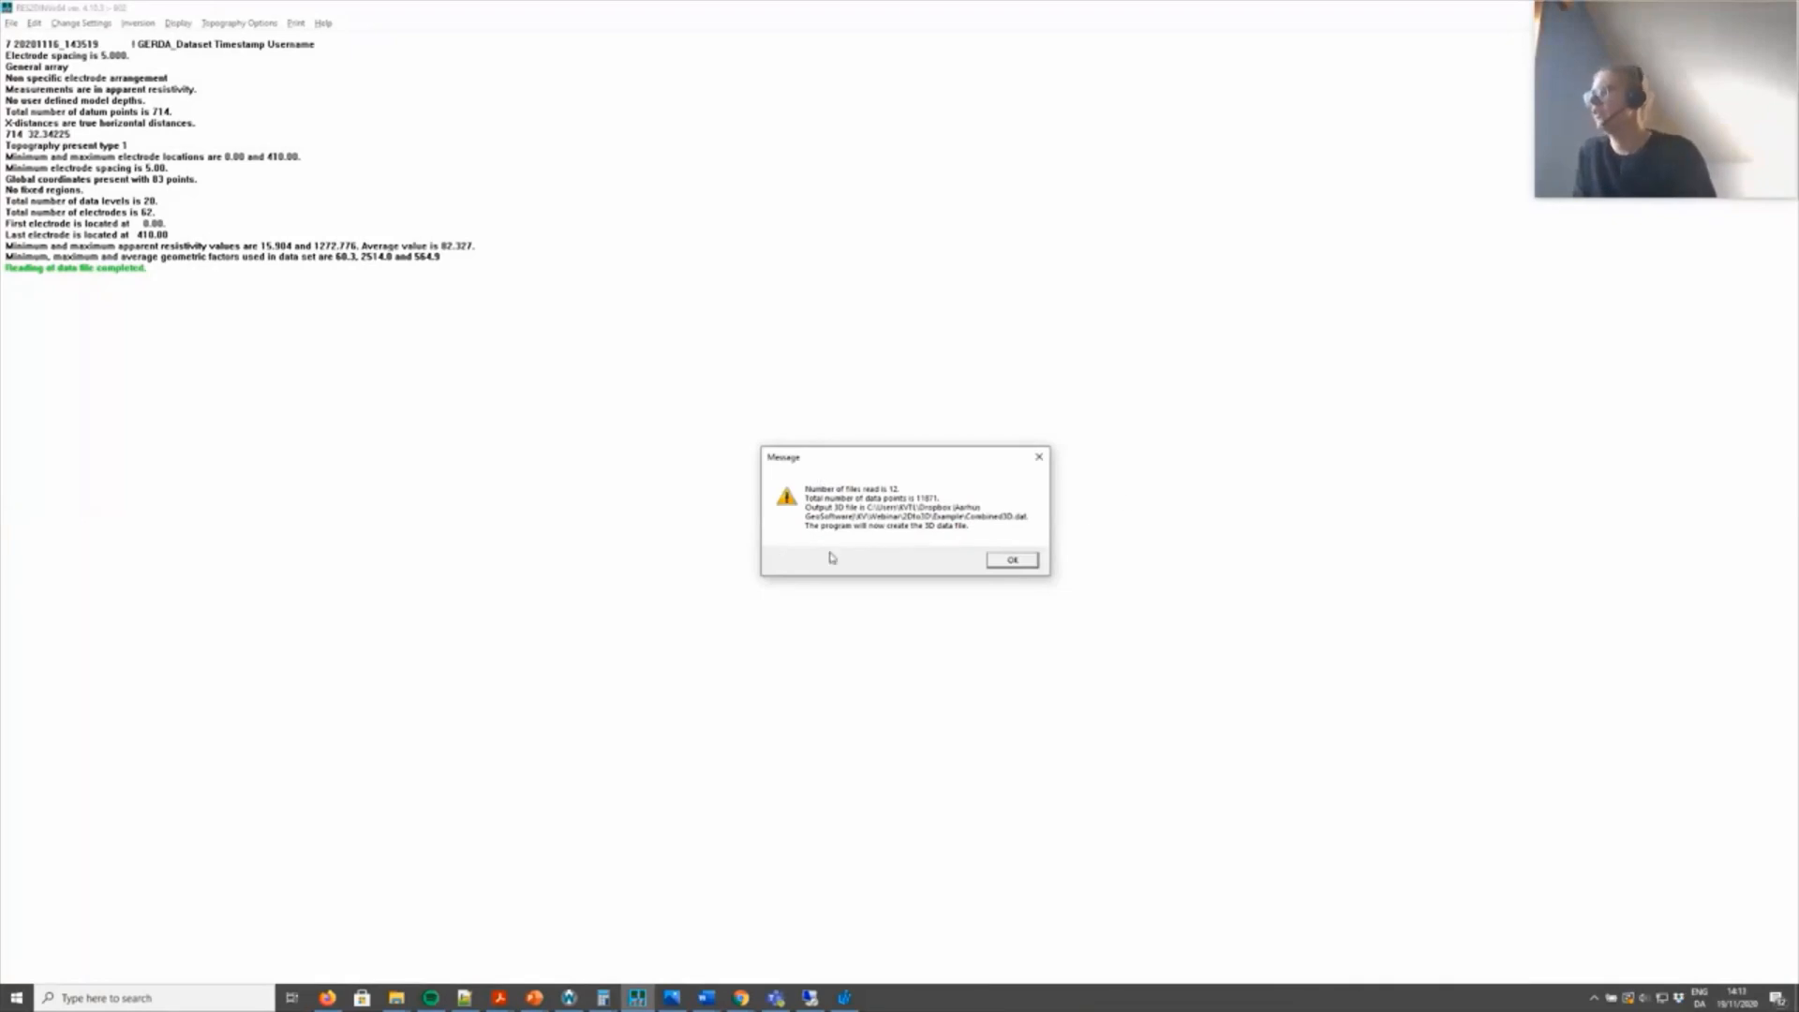
pyautogui.click(1031, 563)
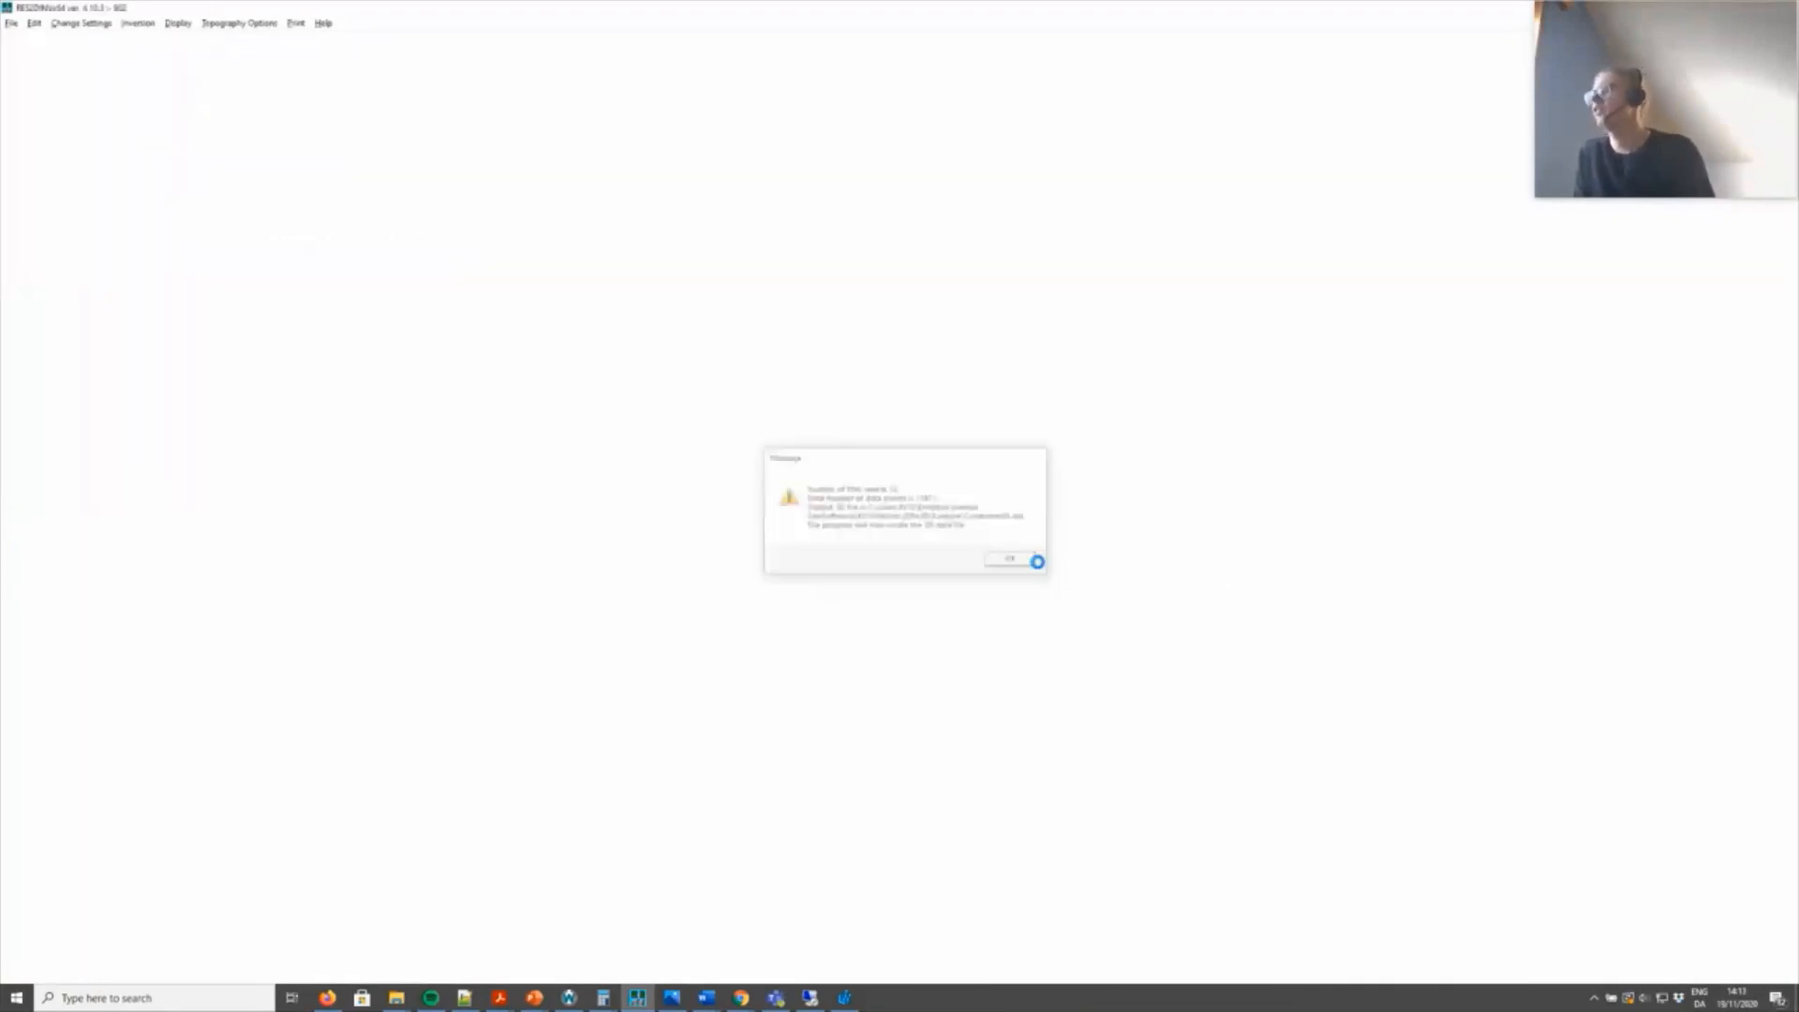
pyautogui.moveTo(189, 74); pyautogui.dragTo(798, 369)
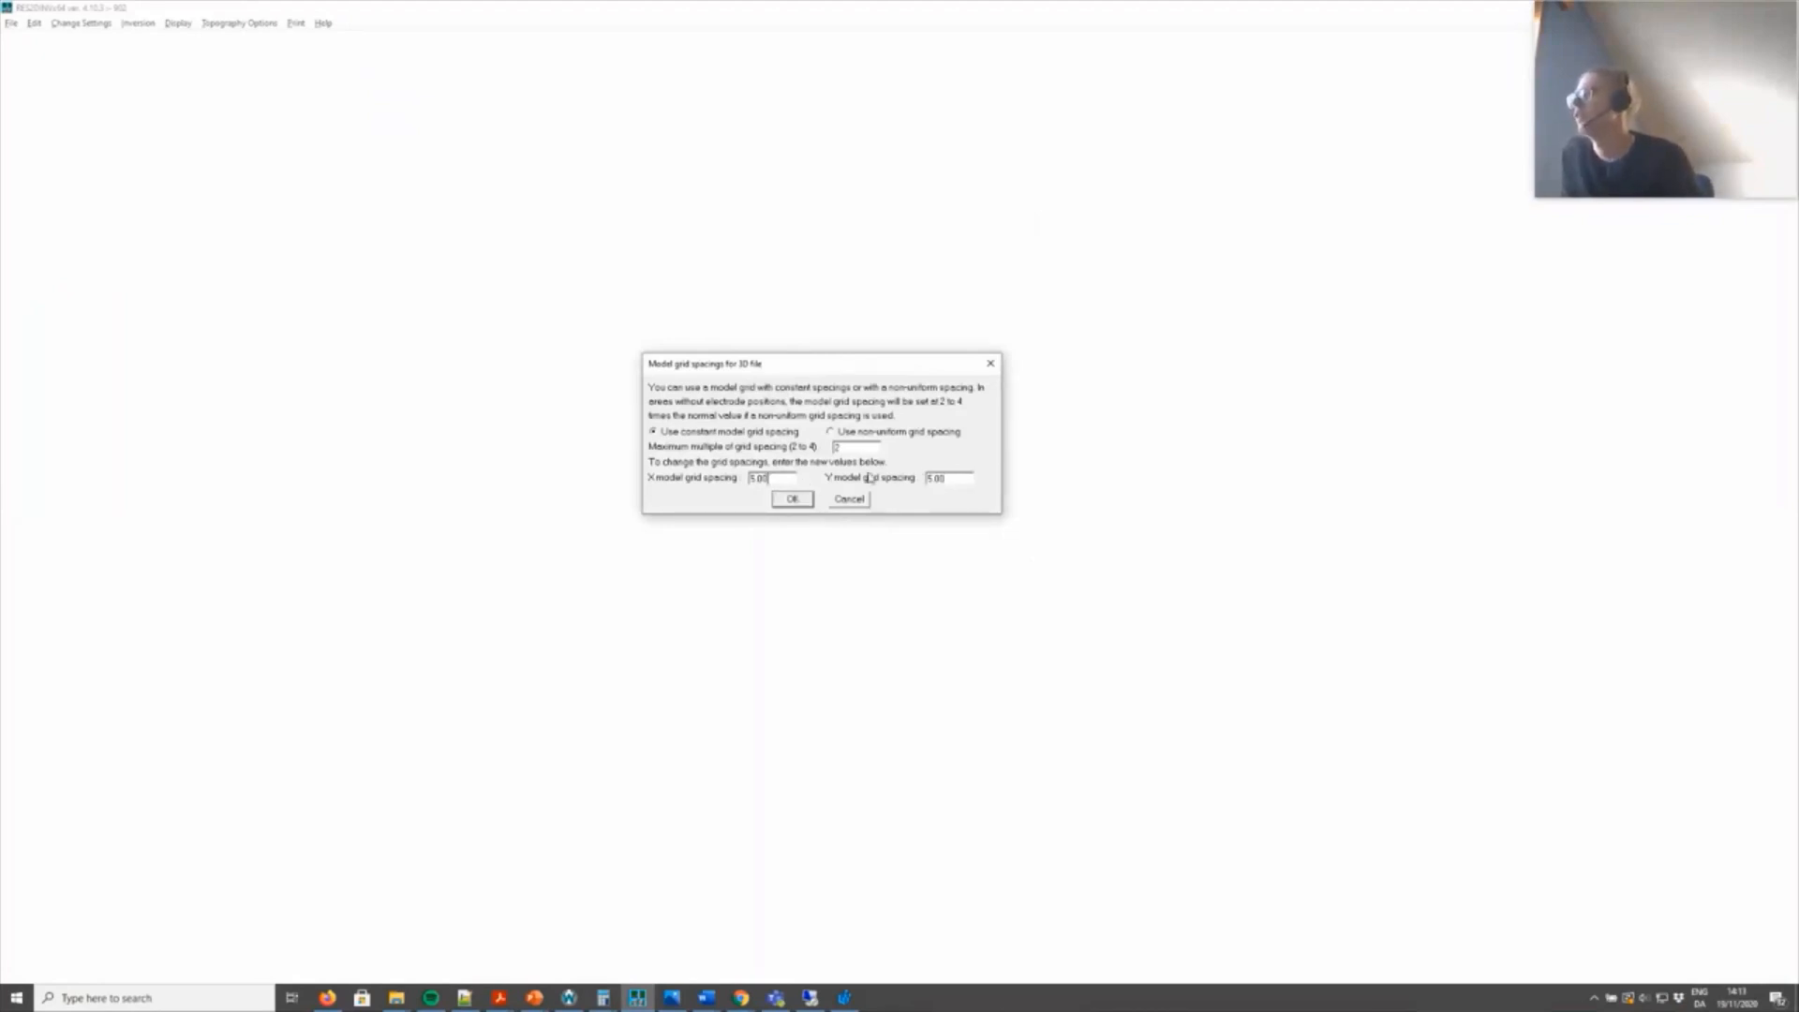
pyautogui.click(969, 478)
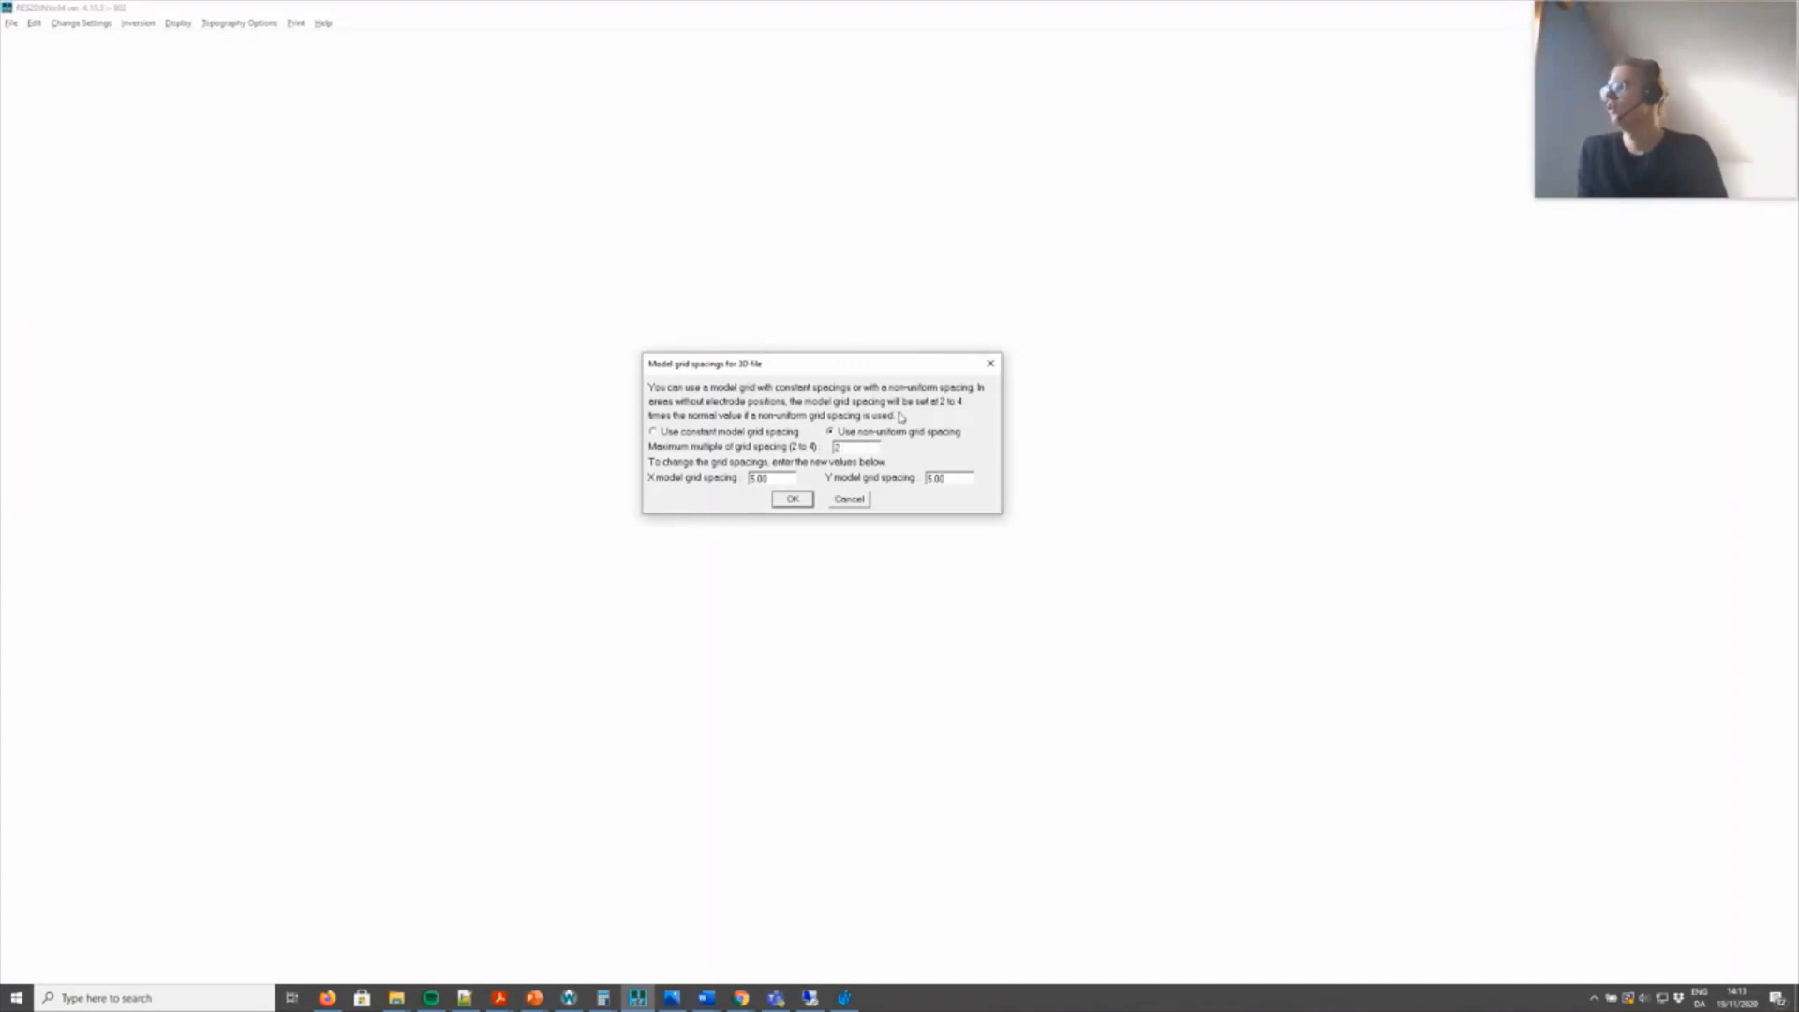
pyautogui.click(795, 499)
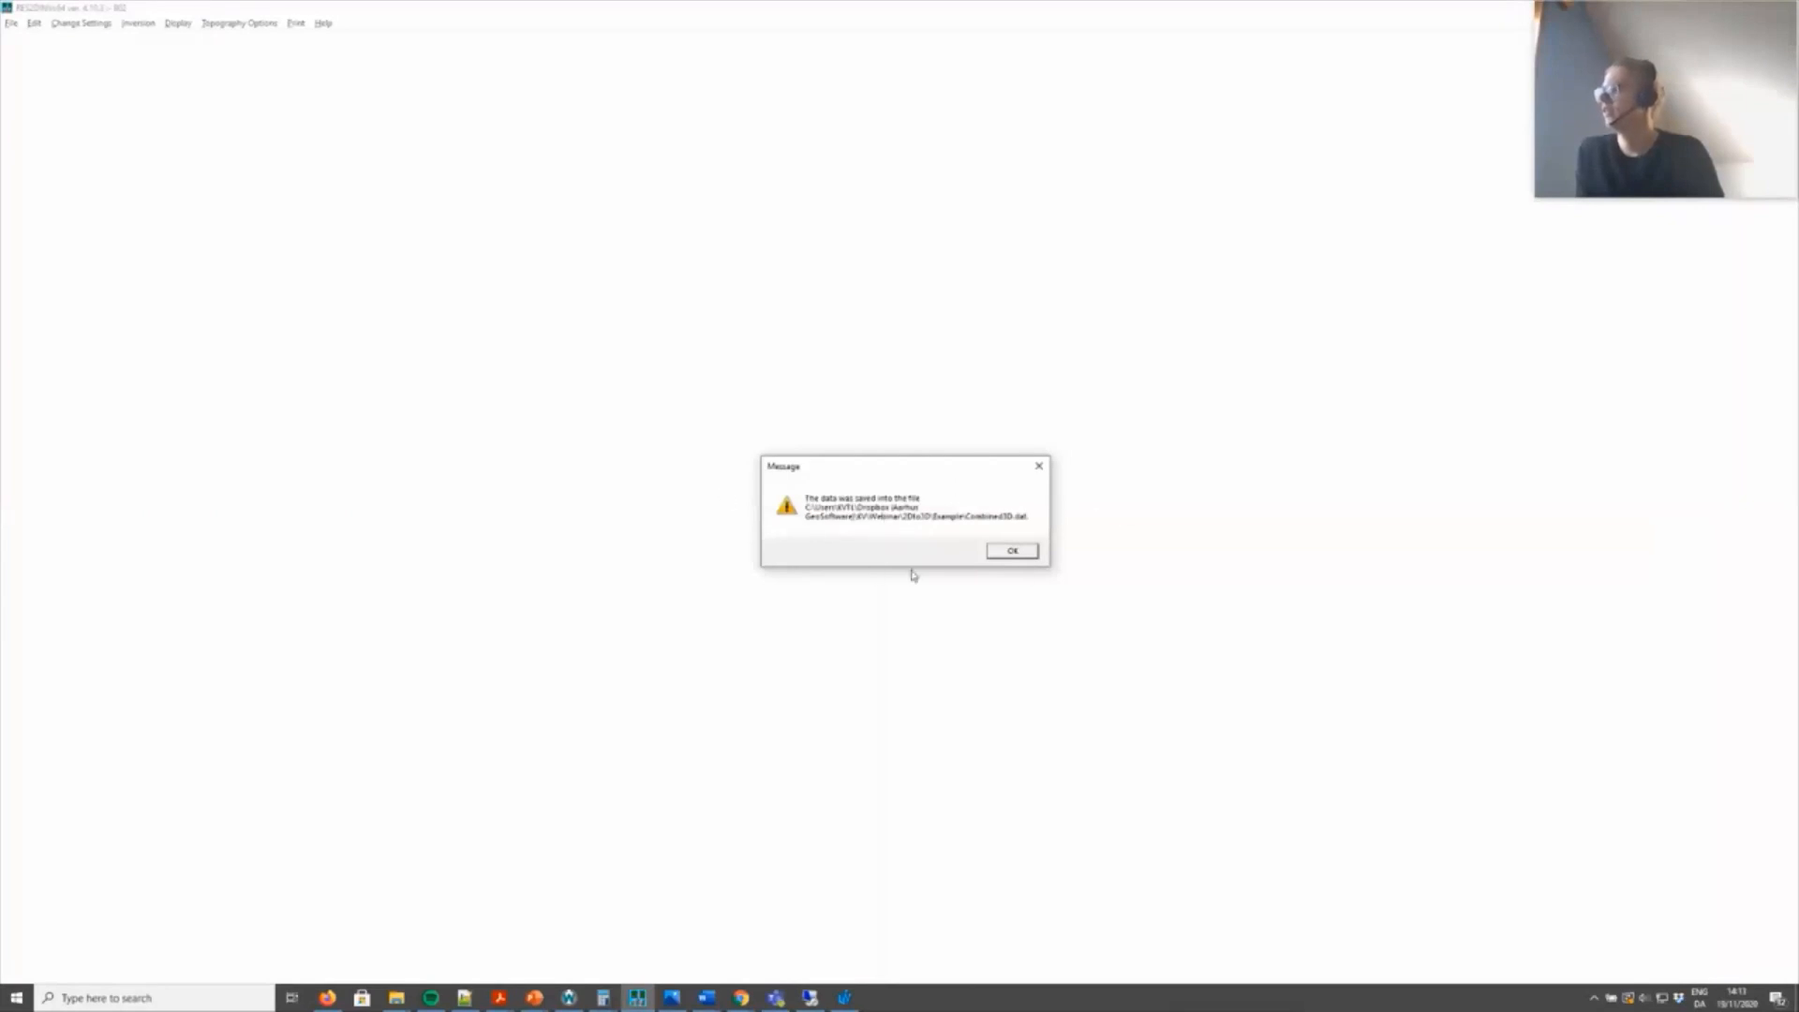
pyautogui.click(1008, 554)
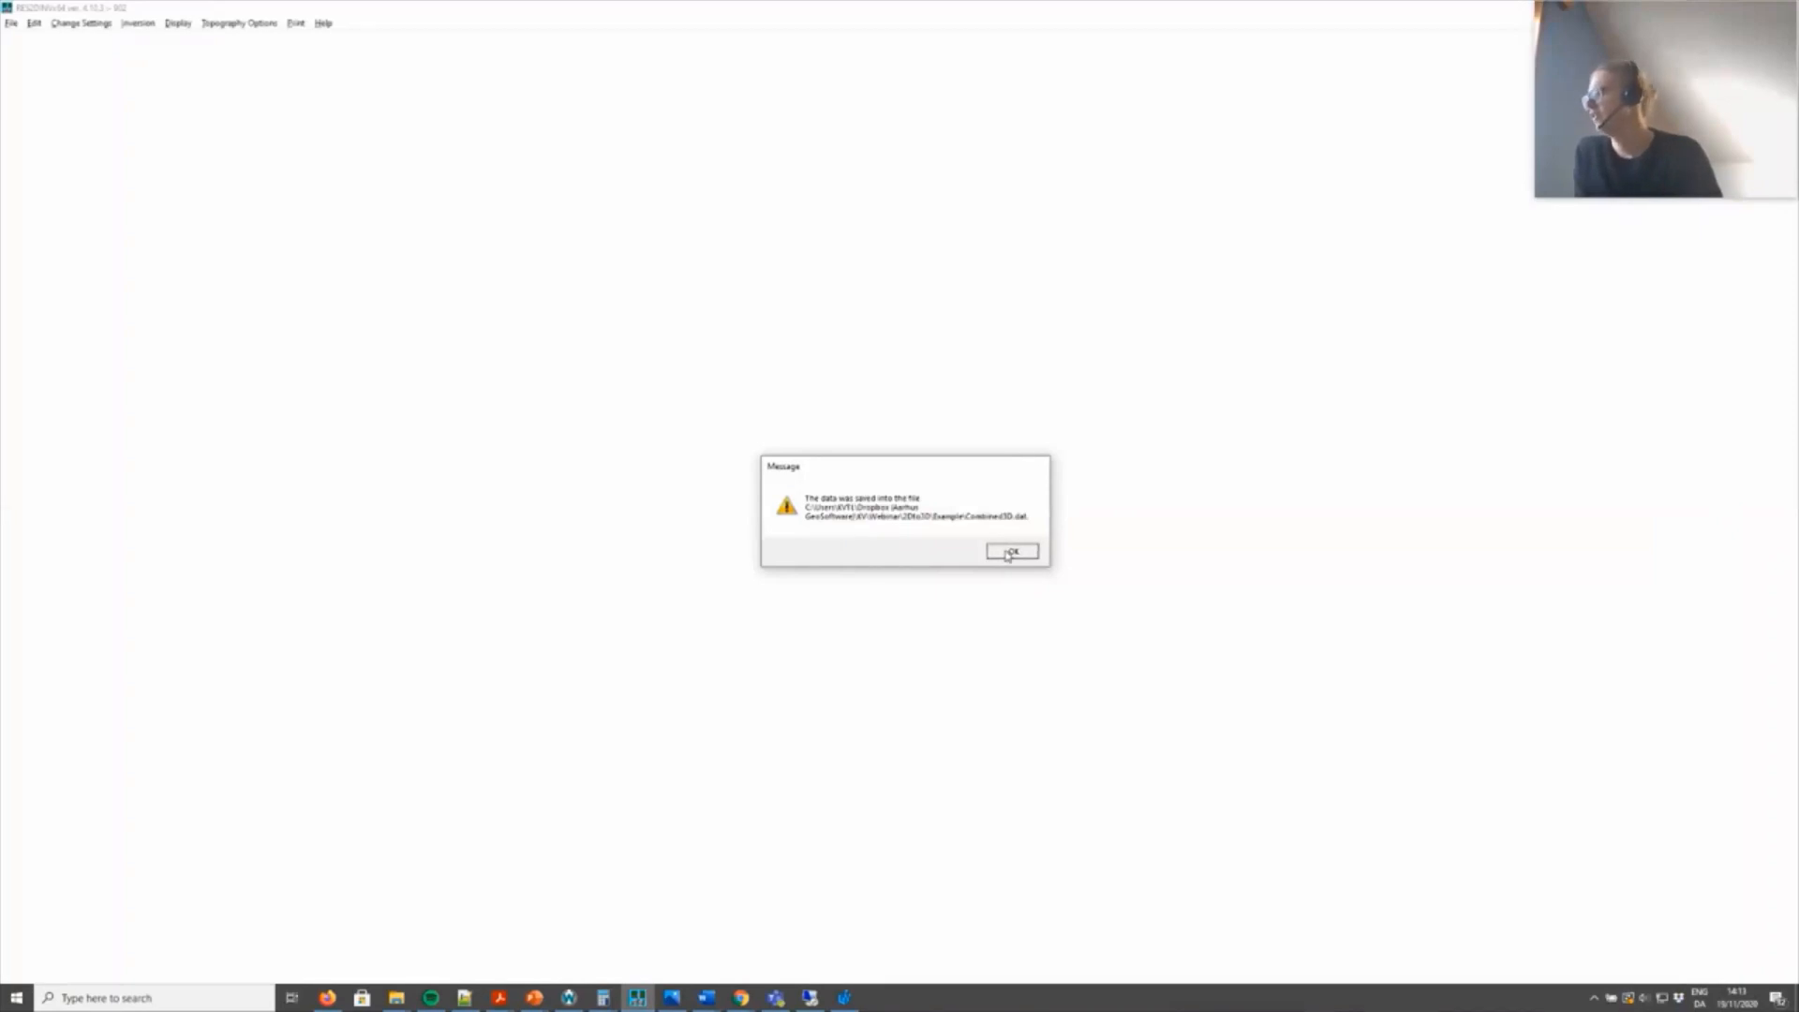
pyautogui.click(397, 998)
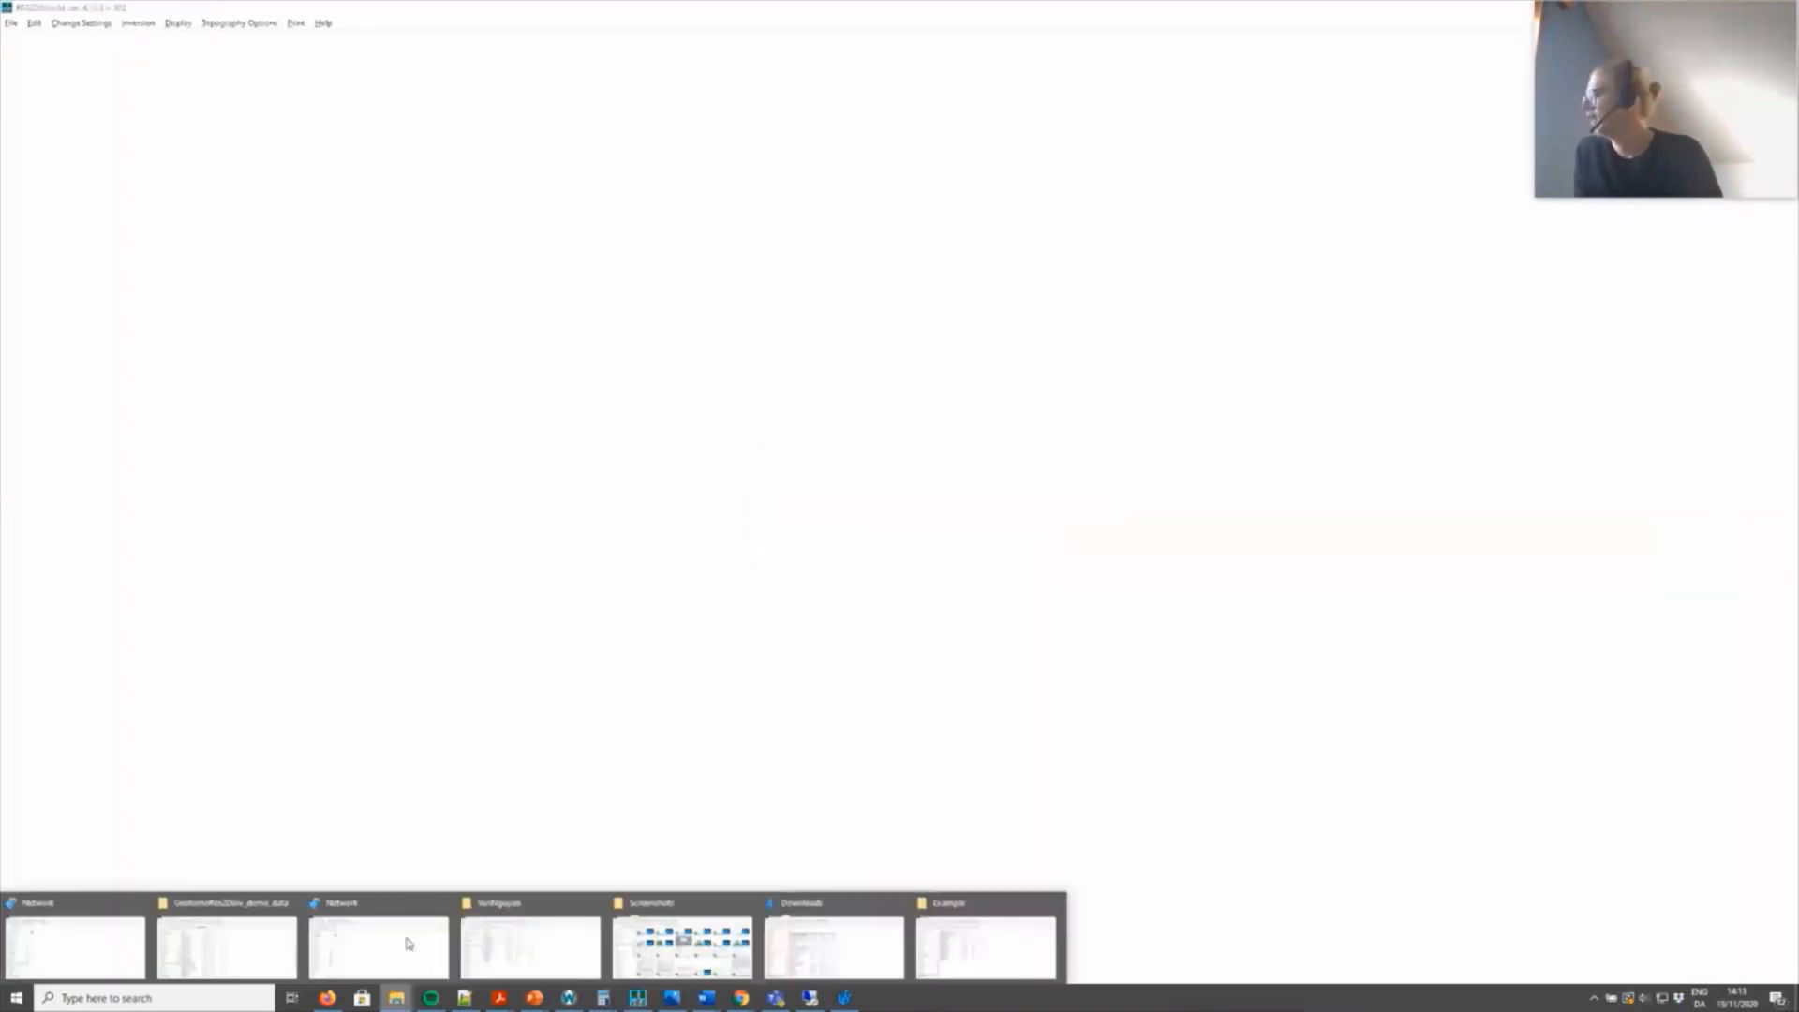
# Step: Select Combined3D.dat in the Example folder and view its contents in Notepad++
pyautogui.click(933, 931)
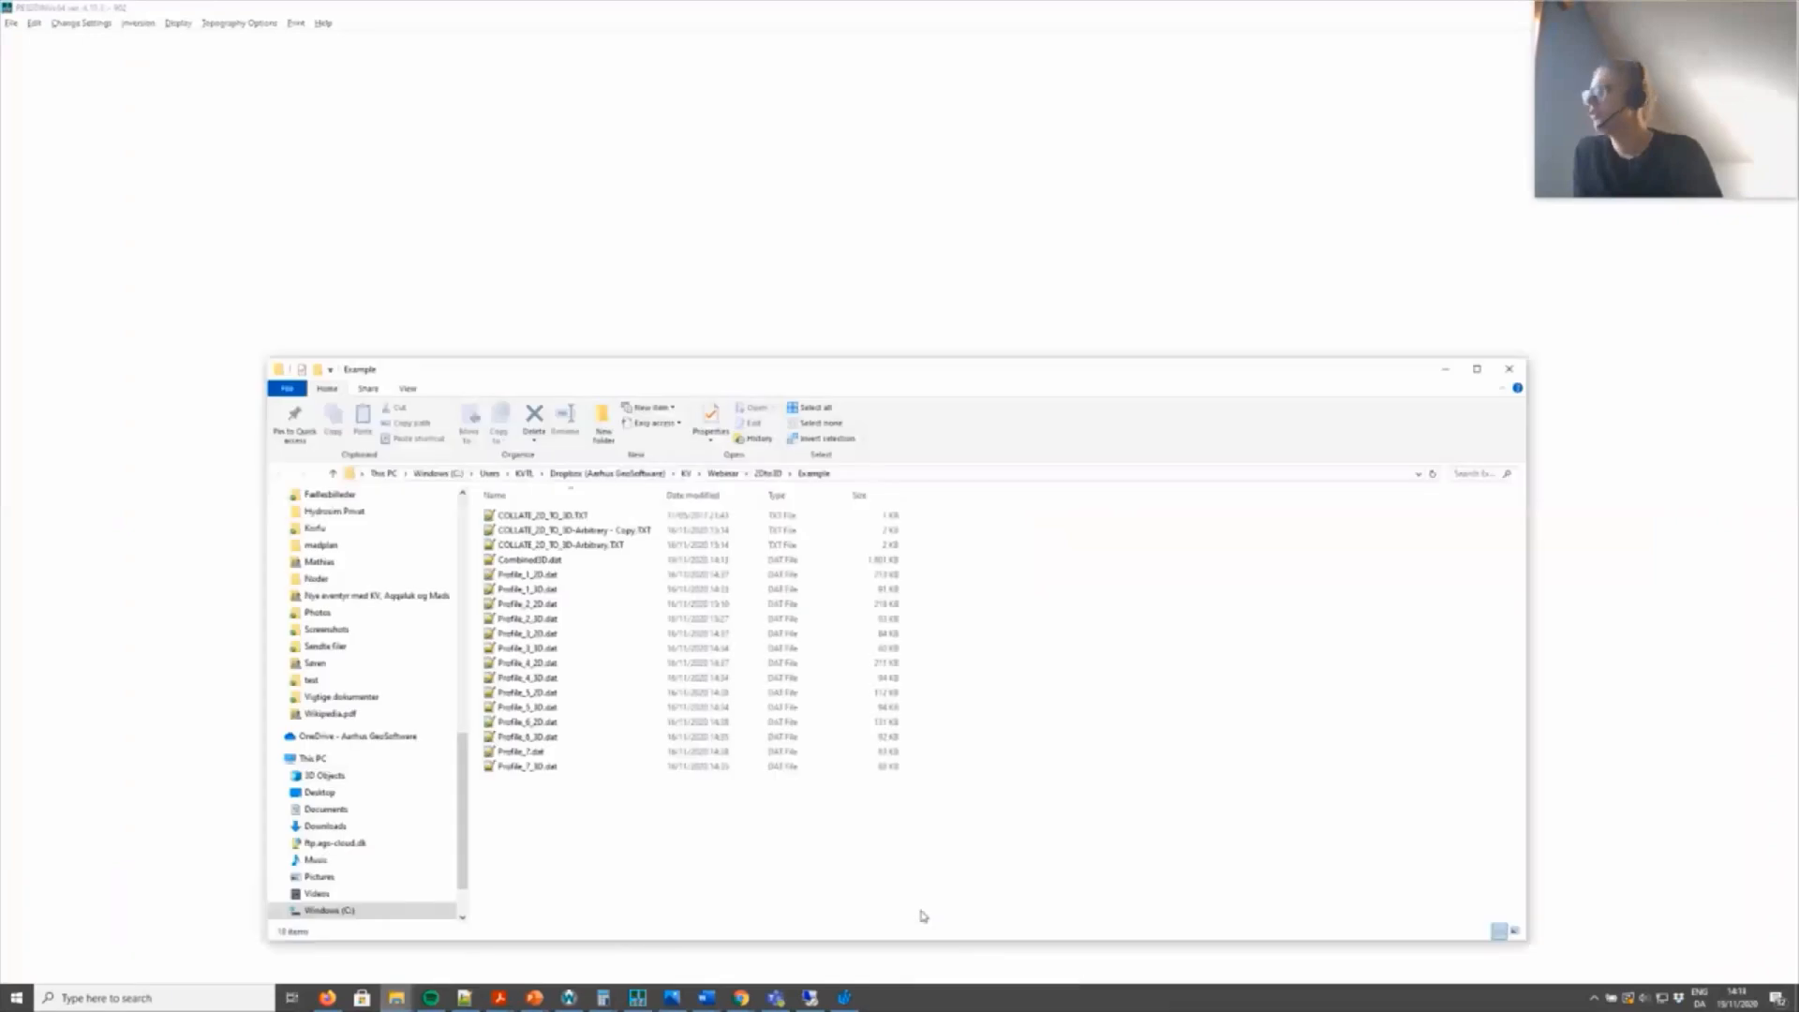
pyautogui.moveTo(882, 377); pyautogui.dragTo(940, 116)
pyautogui.click(595, 300)
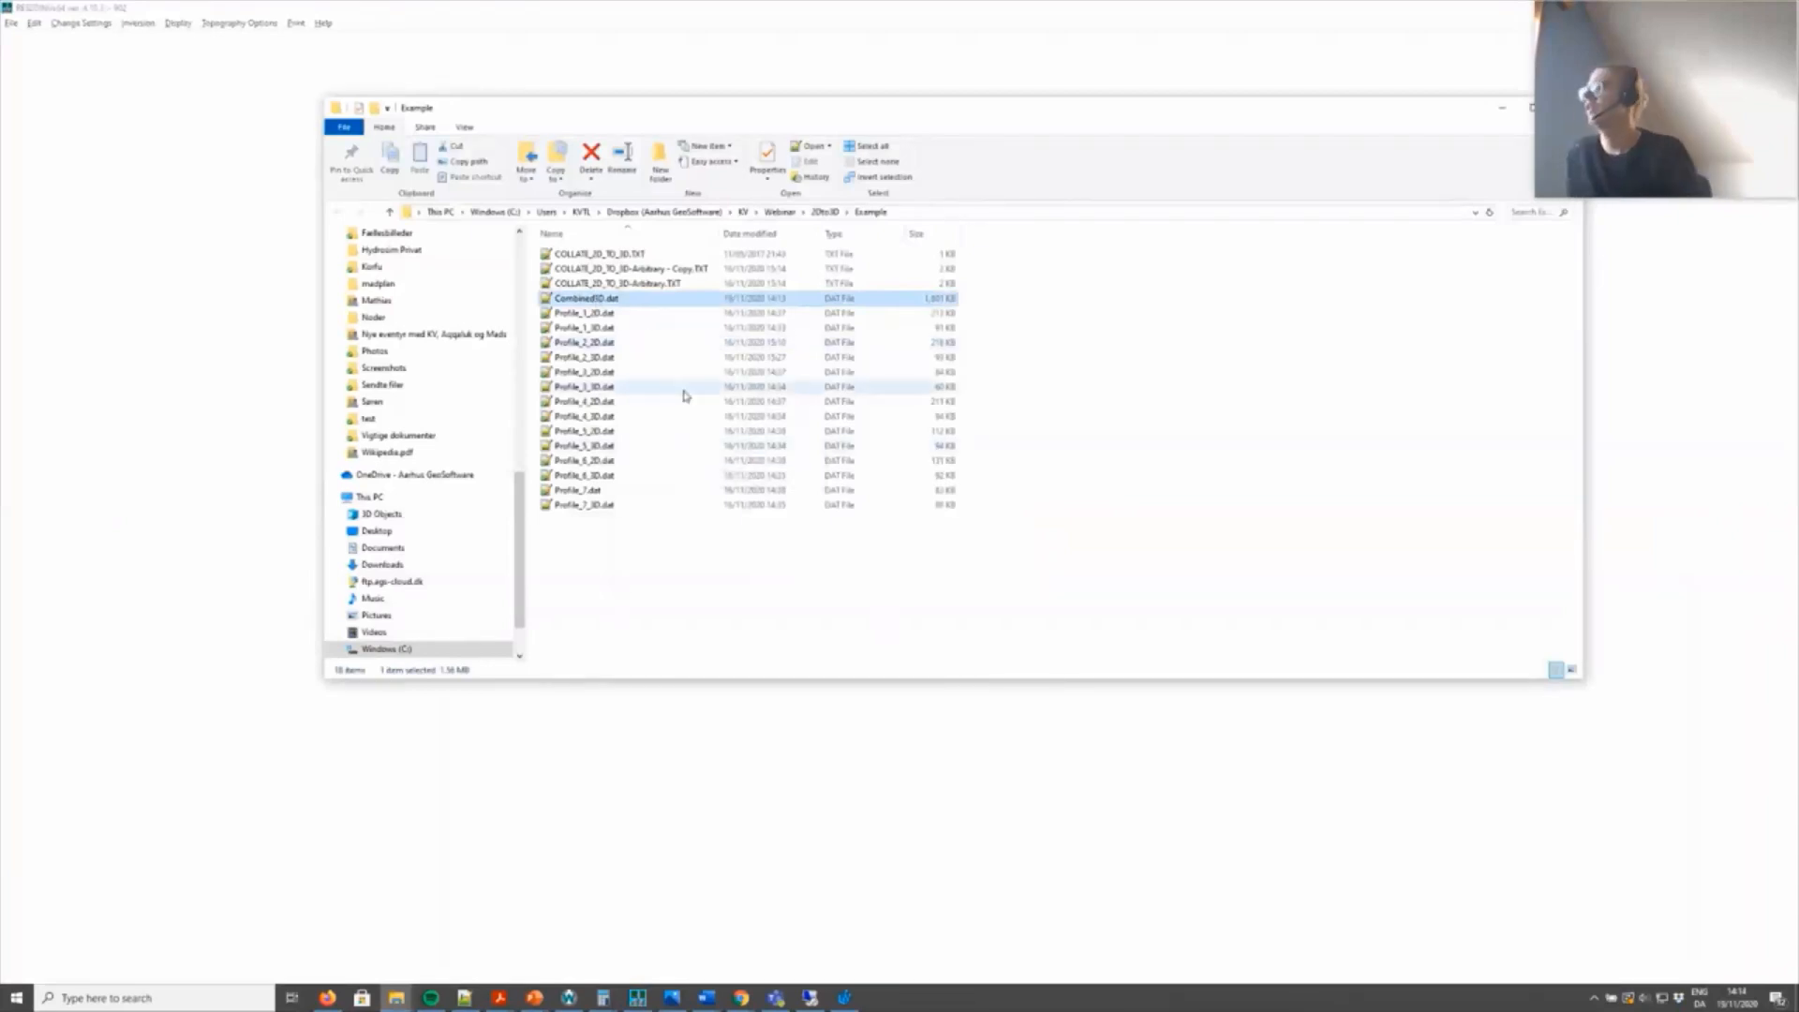
pyautogui.hotkey('alt', 'Tab')
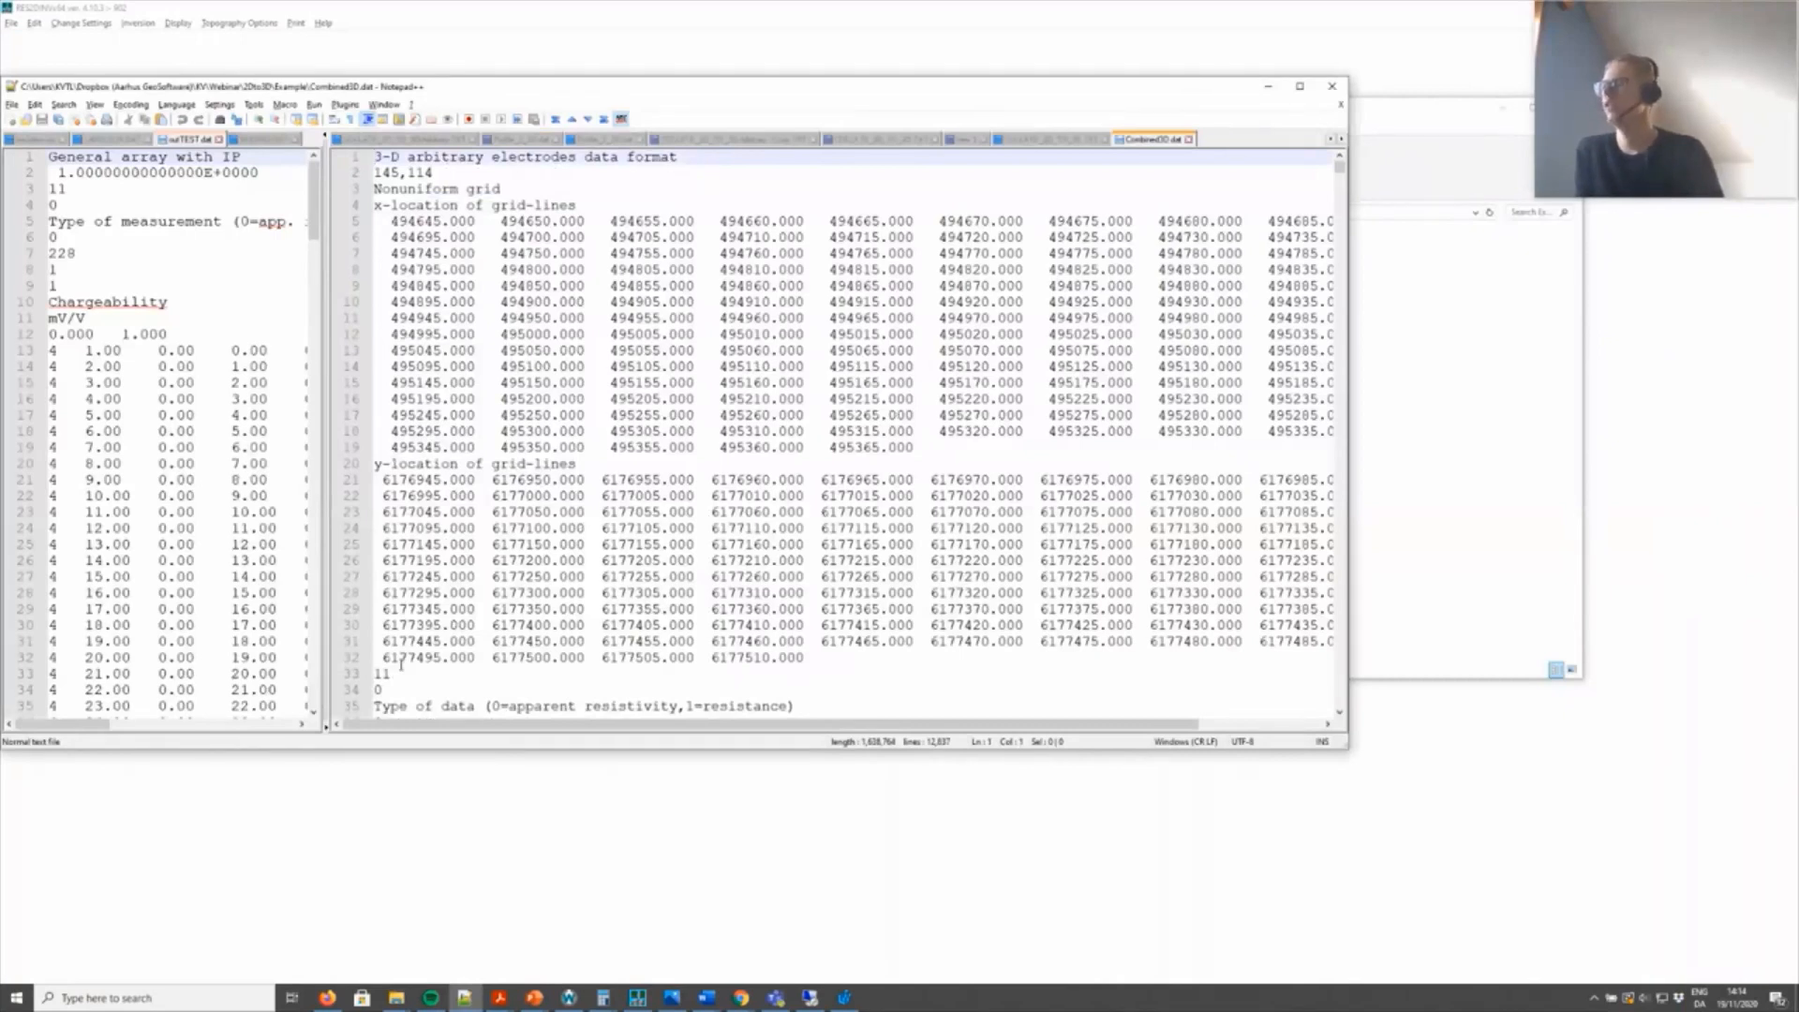
# Step: Switch from the Combined3D.dat listing in Notepad++ to RES3DINVx64 on the remote machine
pyautogui.hotkey('alt', 'Tab')
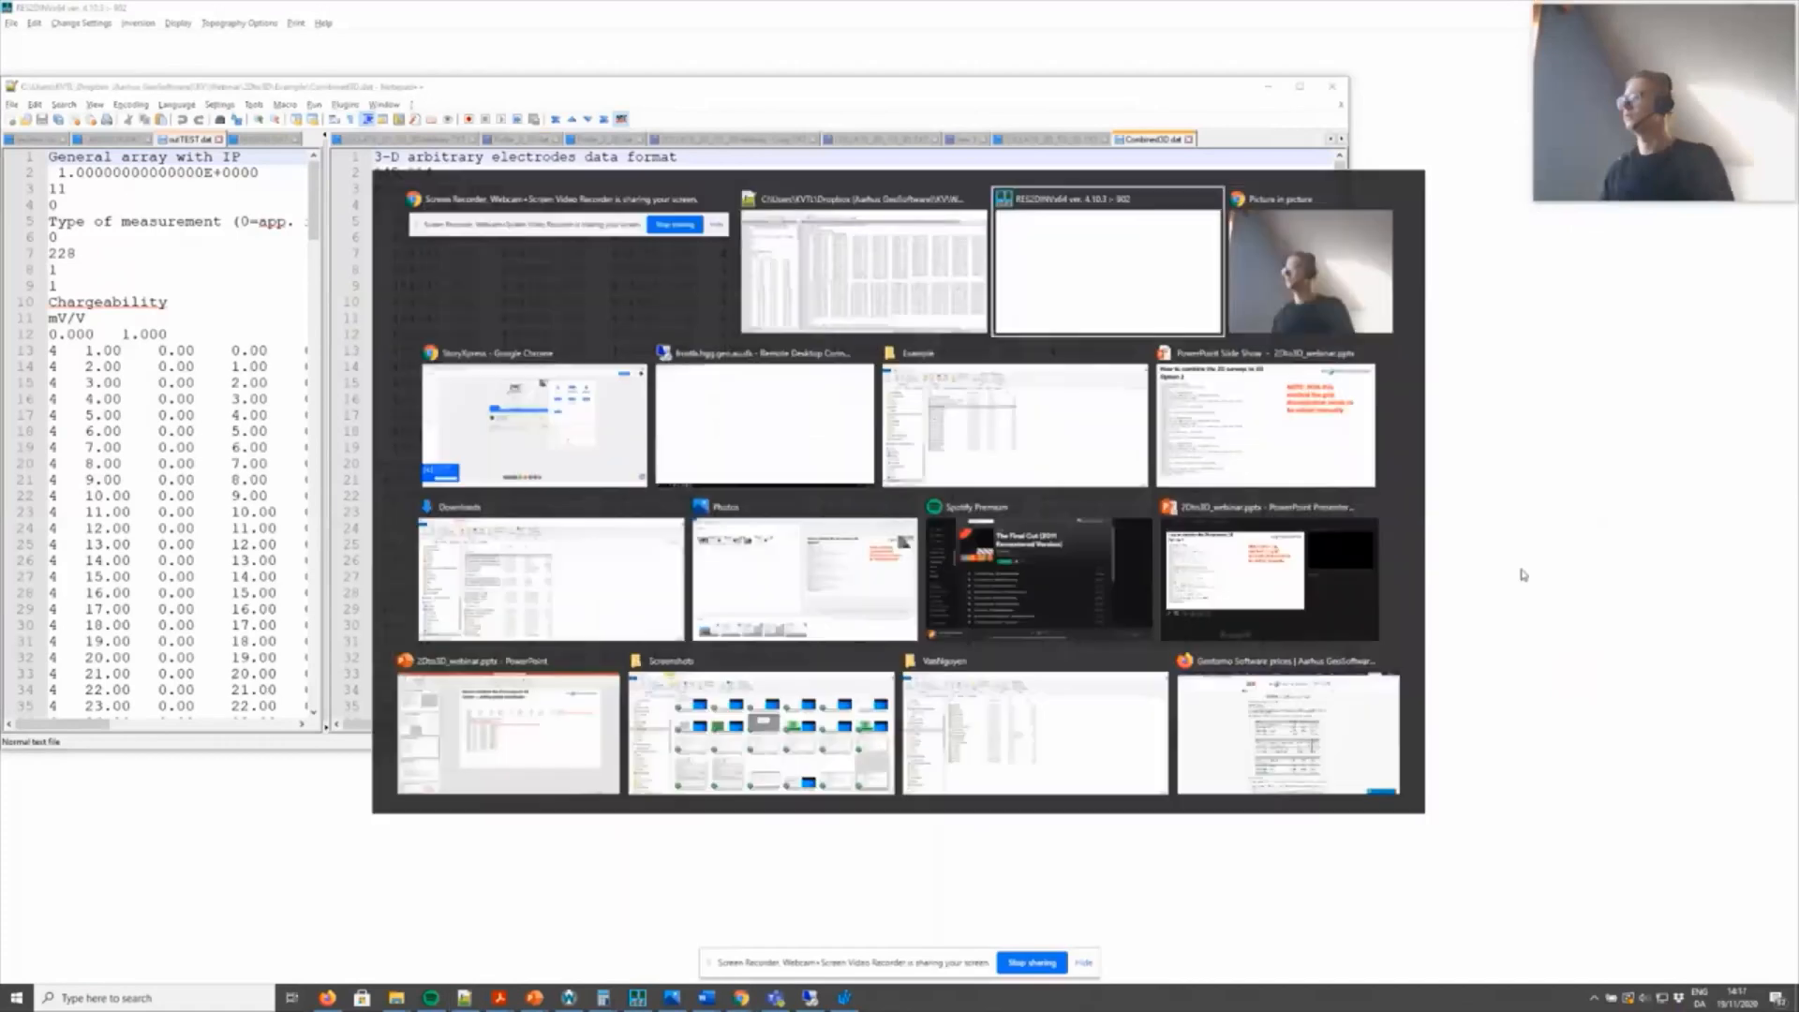
pyautogui.hotkey('alt', 'Tab')
pyautogui.hotkey('alt', 'Tab')
pyautogui.hotkey('alt', 'Tab')
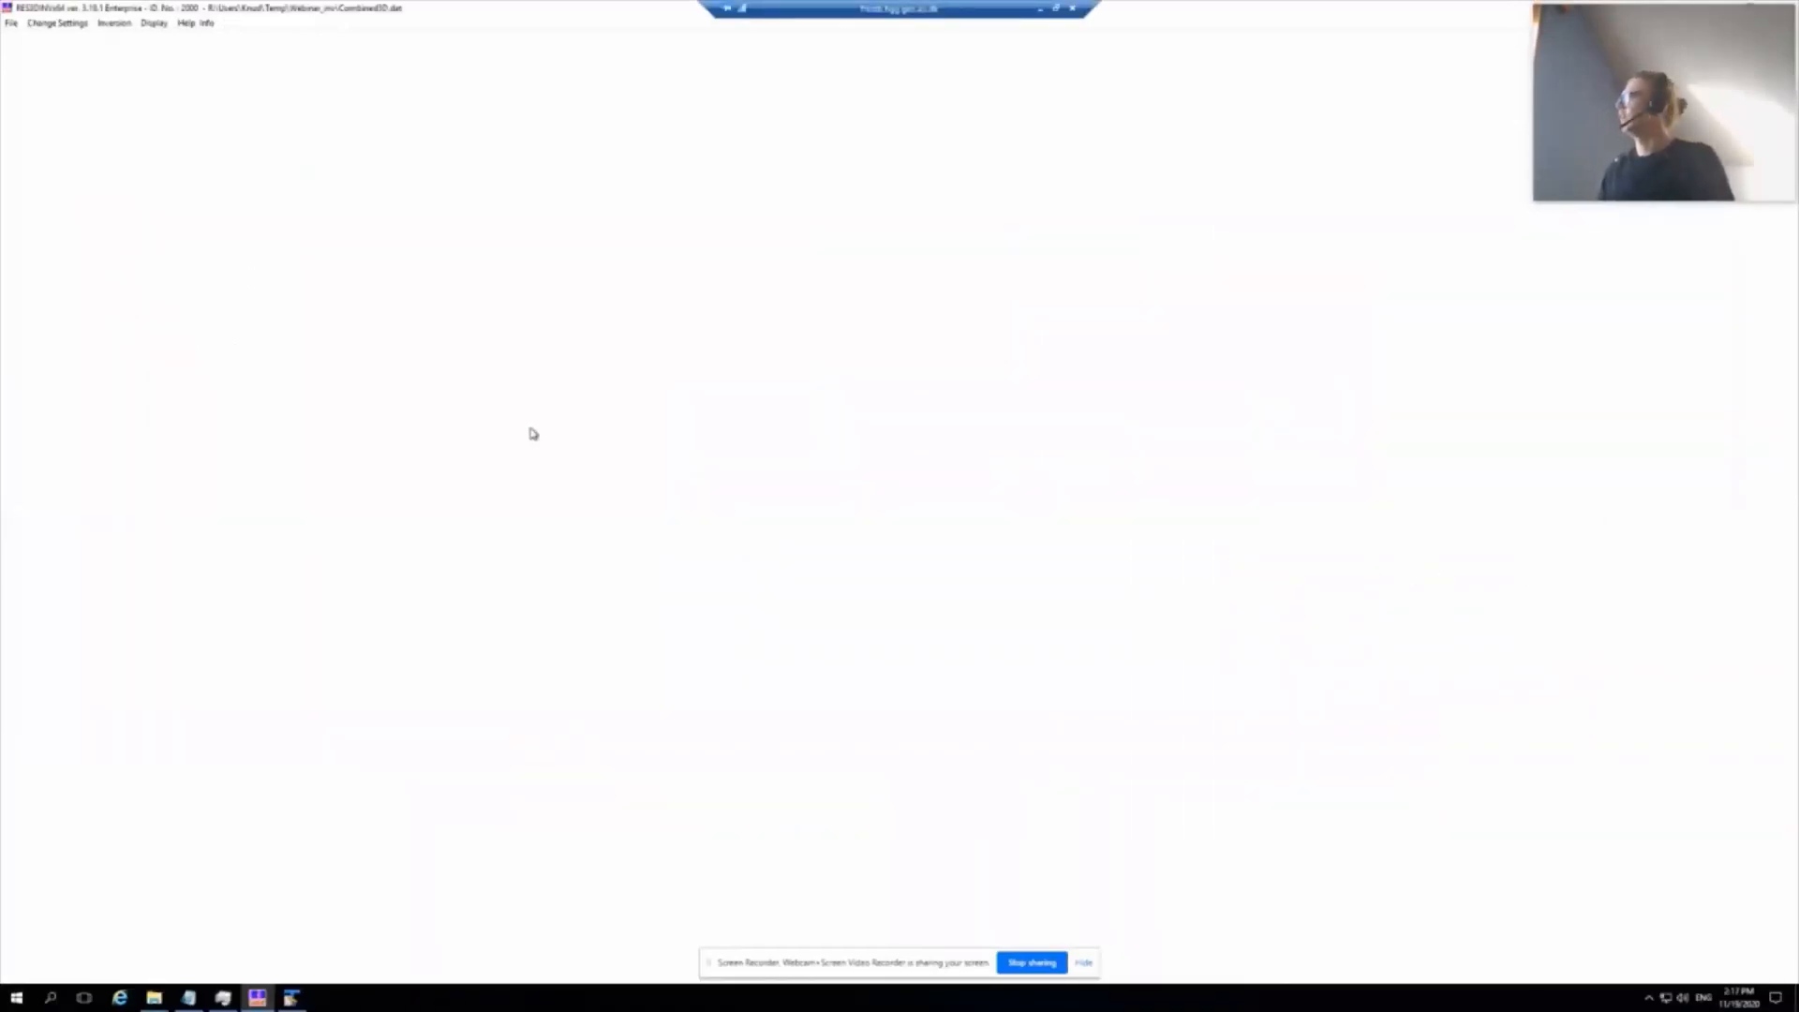
# Step: Read Combined3D.dat, accepting the resistivity range, close-electrodes and read-completed messages
pyautogui.click(11, 23)
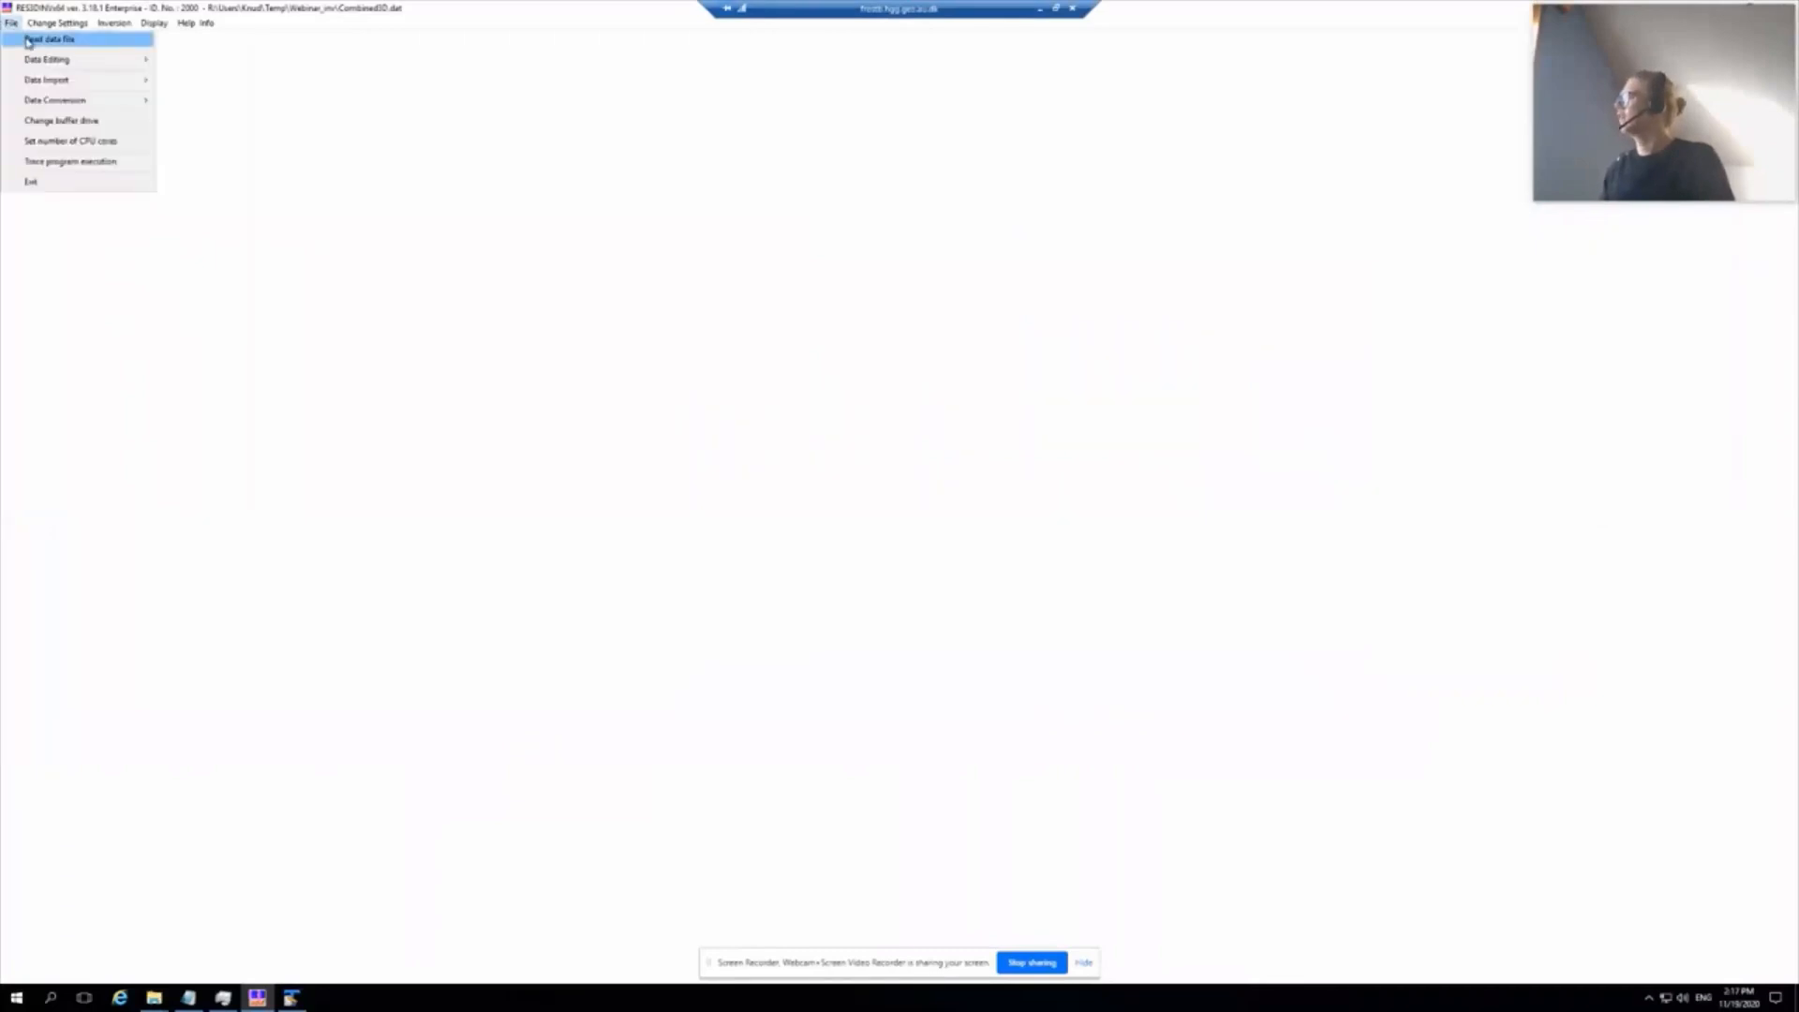
pyautogui.click(28, 41)
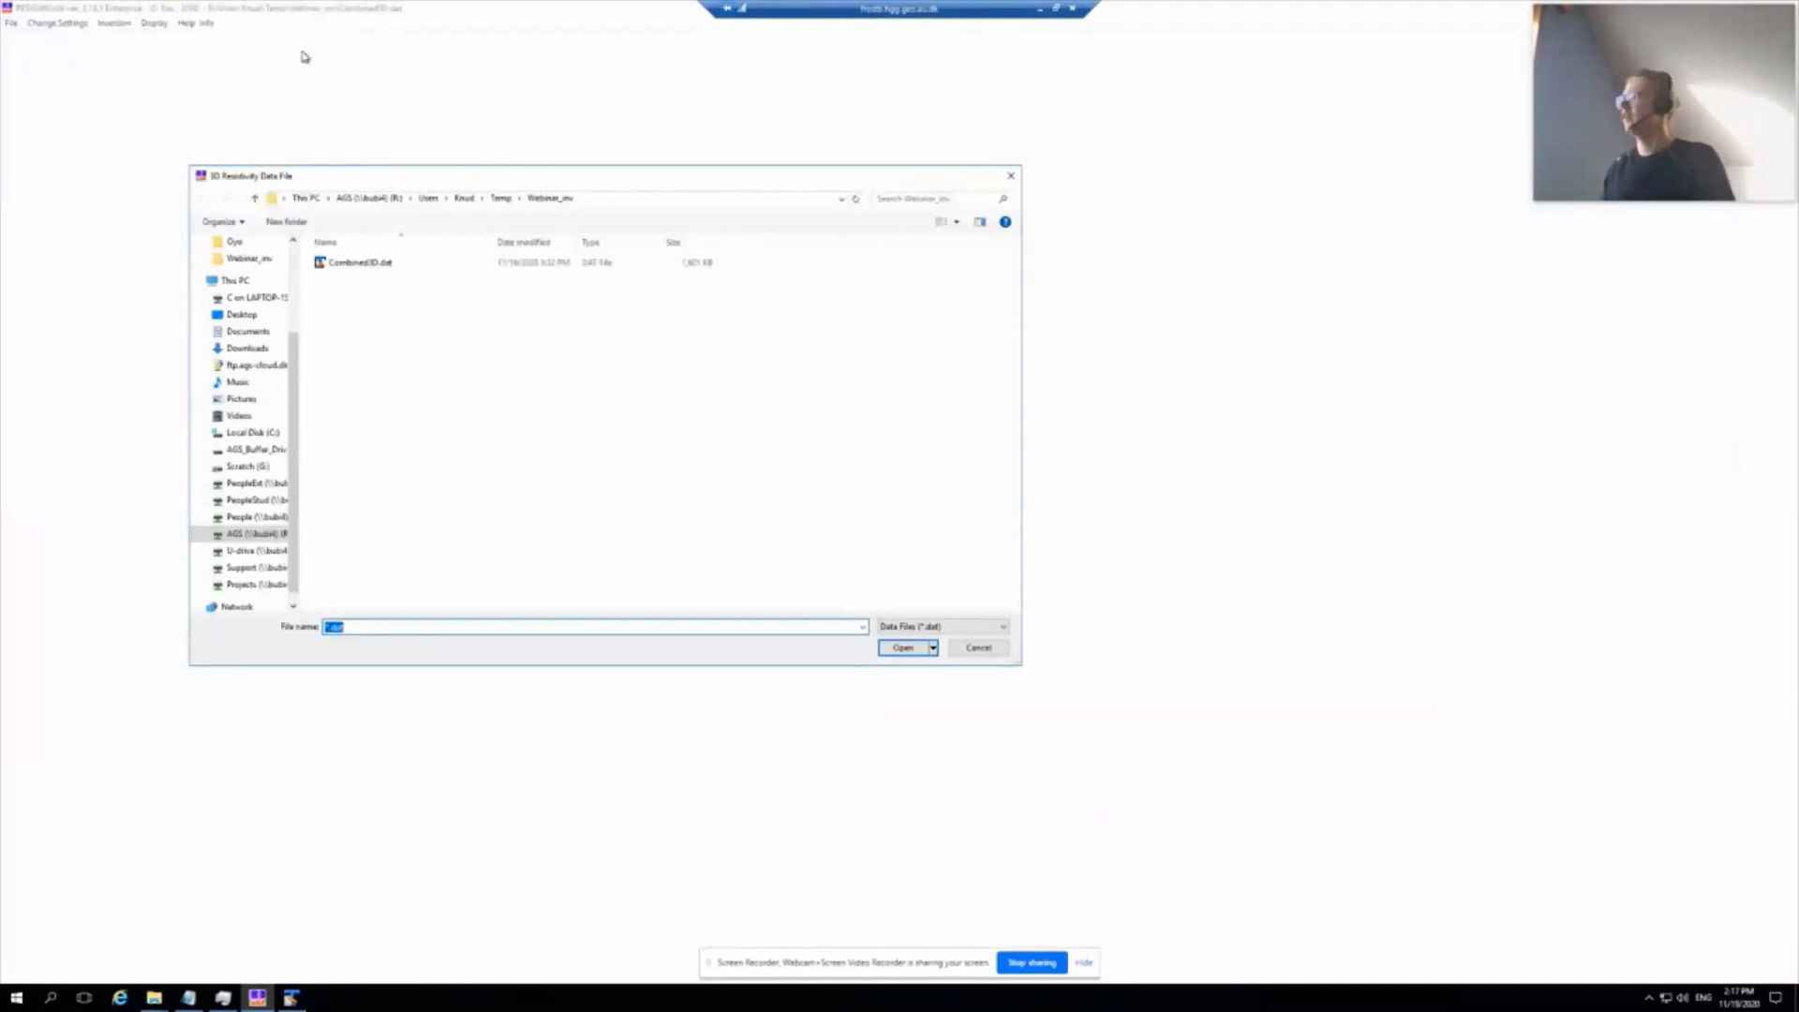
pyautogui.moveTo(438, 168); pyautogui.dragTo(612, 194)
pyautogui.doubleClick(501, 277)
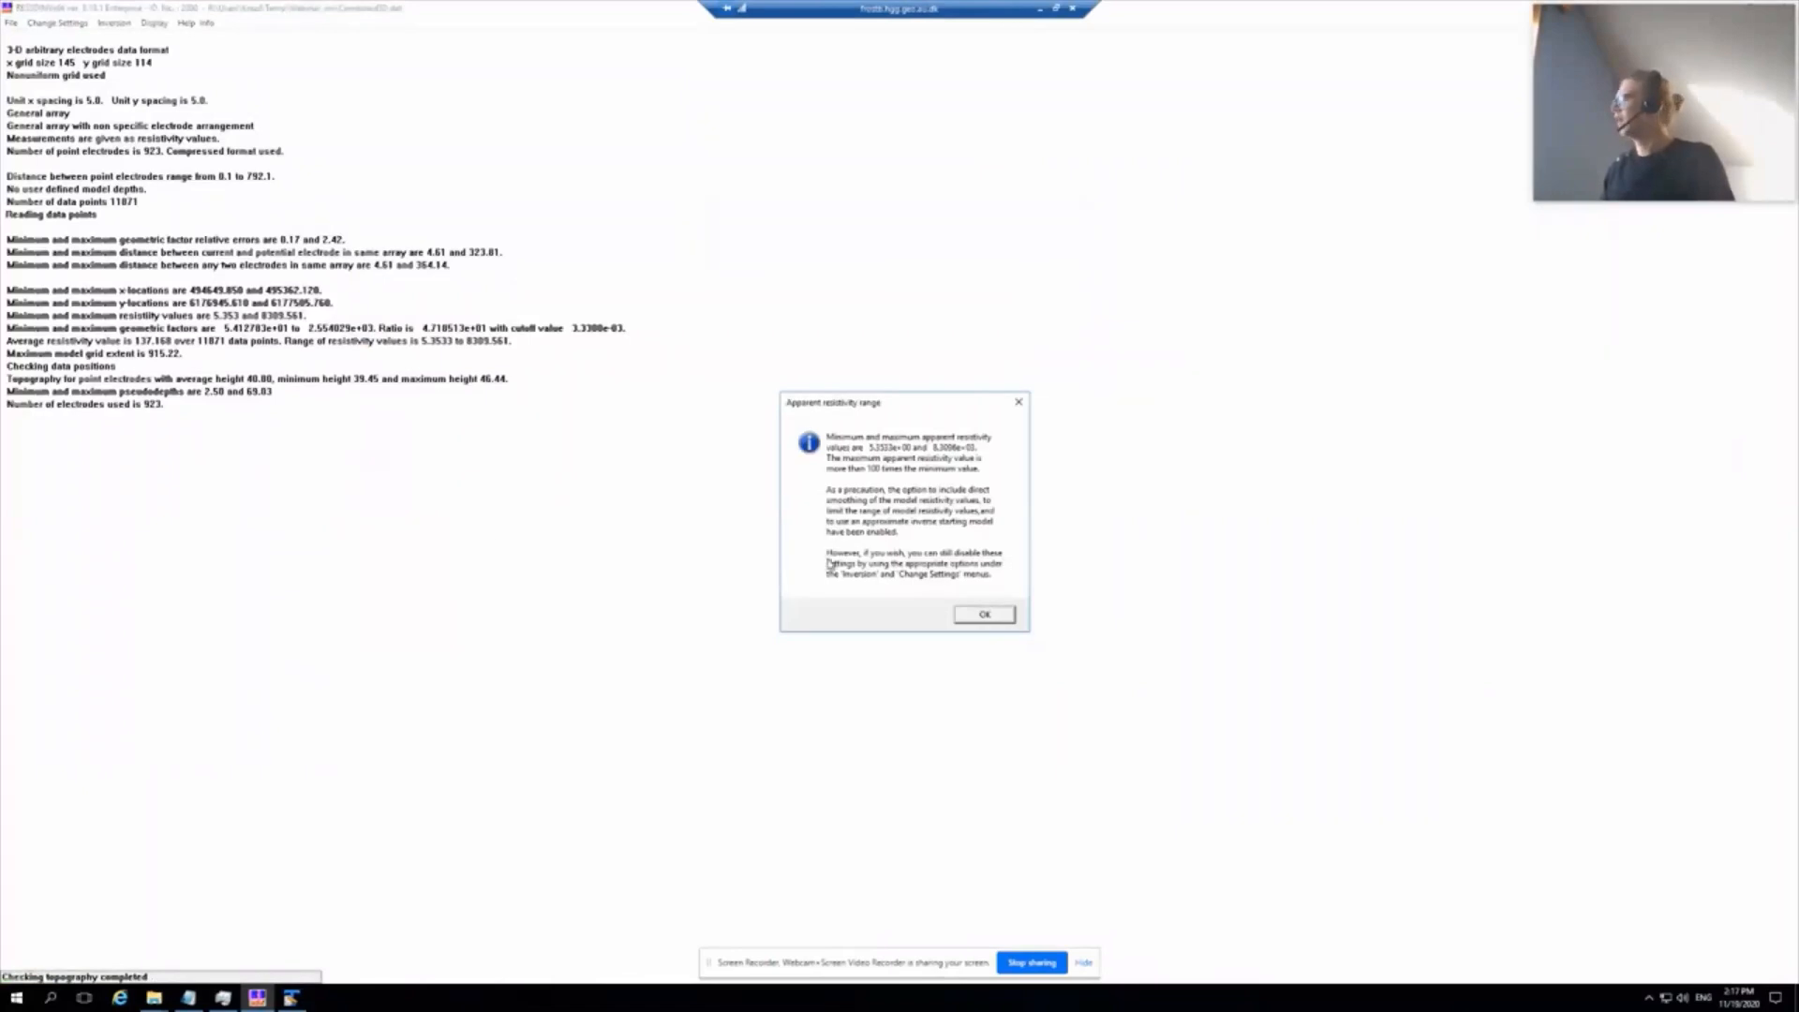
pyautogui.click(1009, 617)
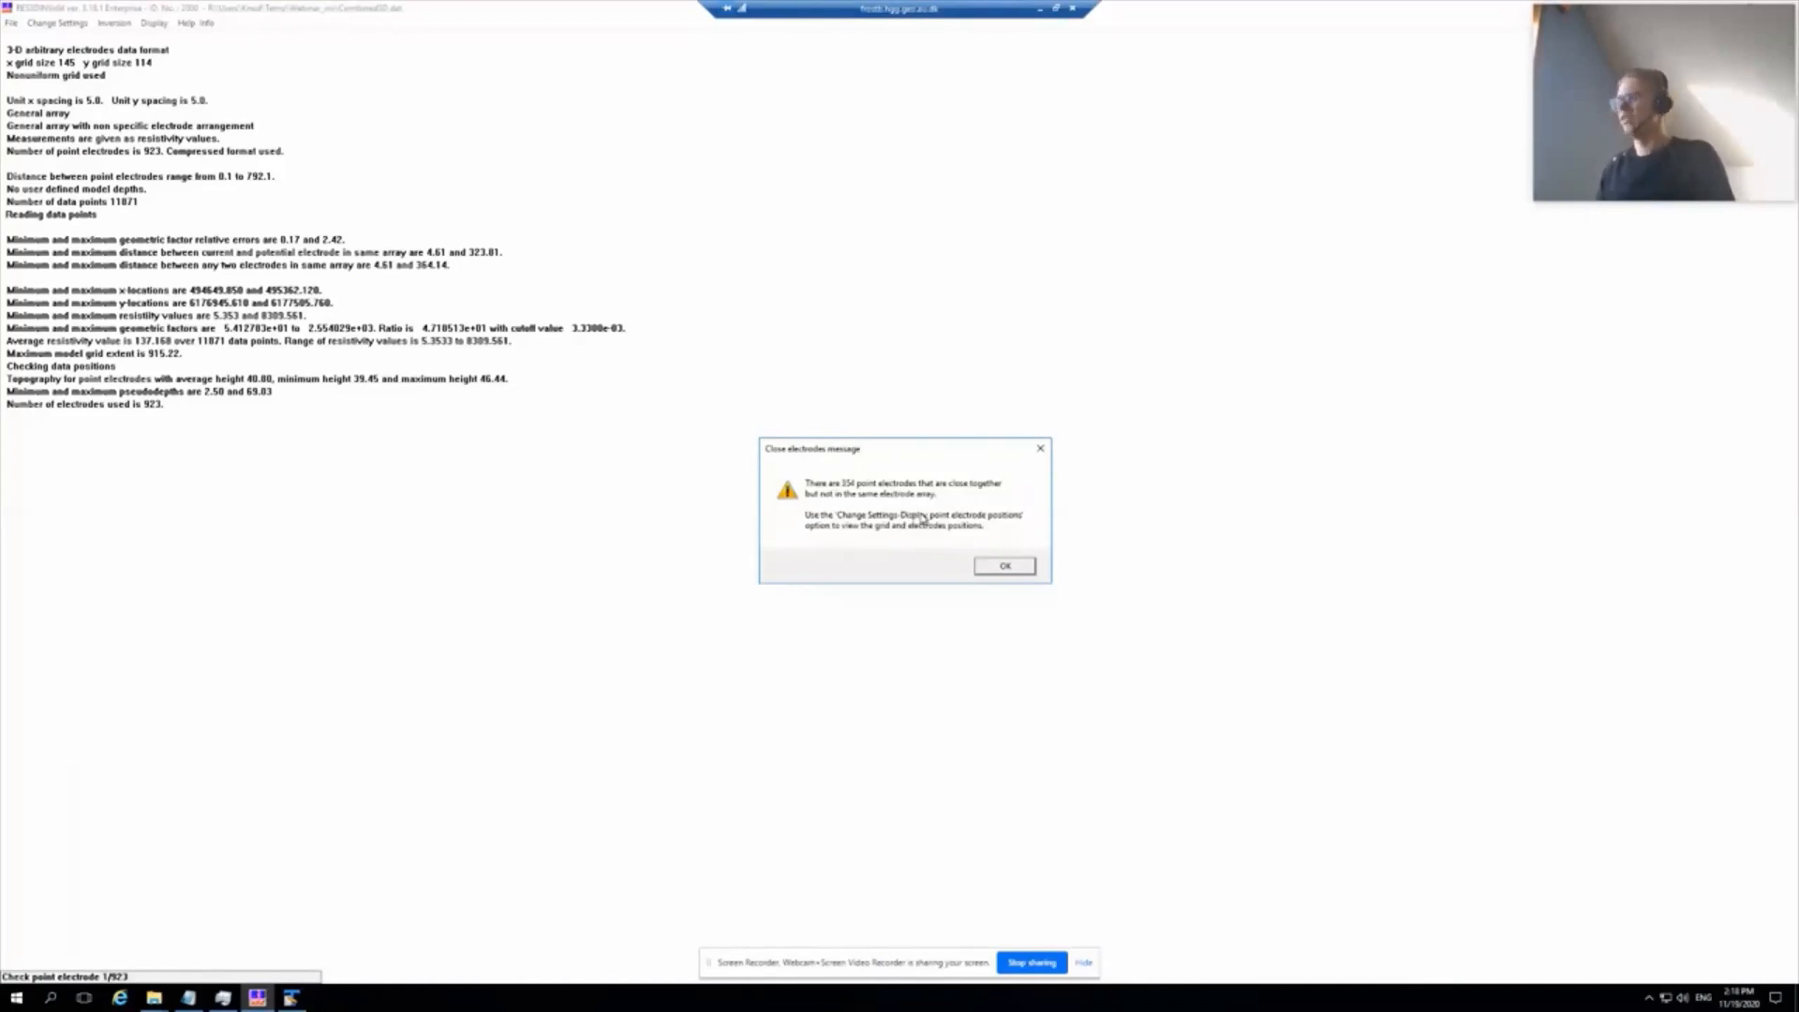
pyautogui.click(1025, 569)
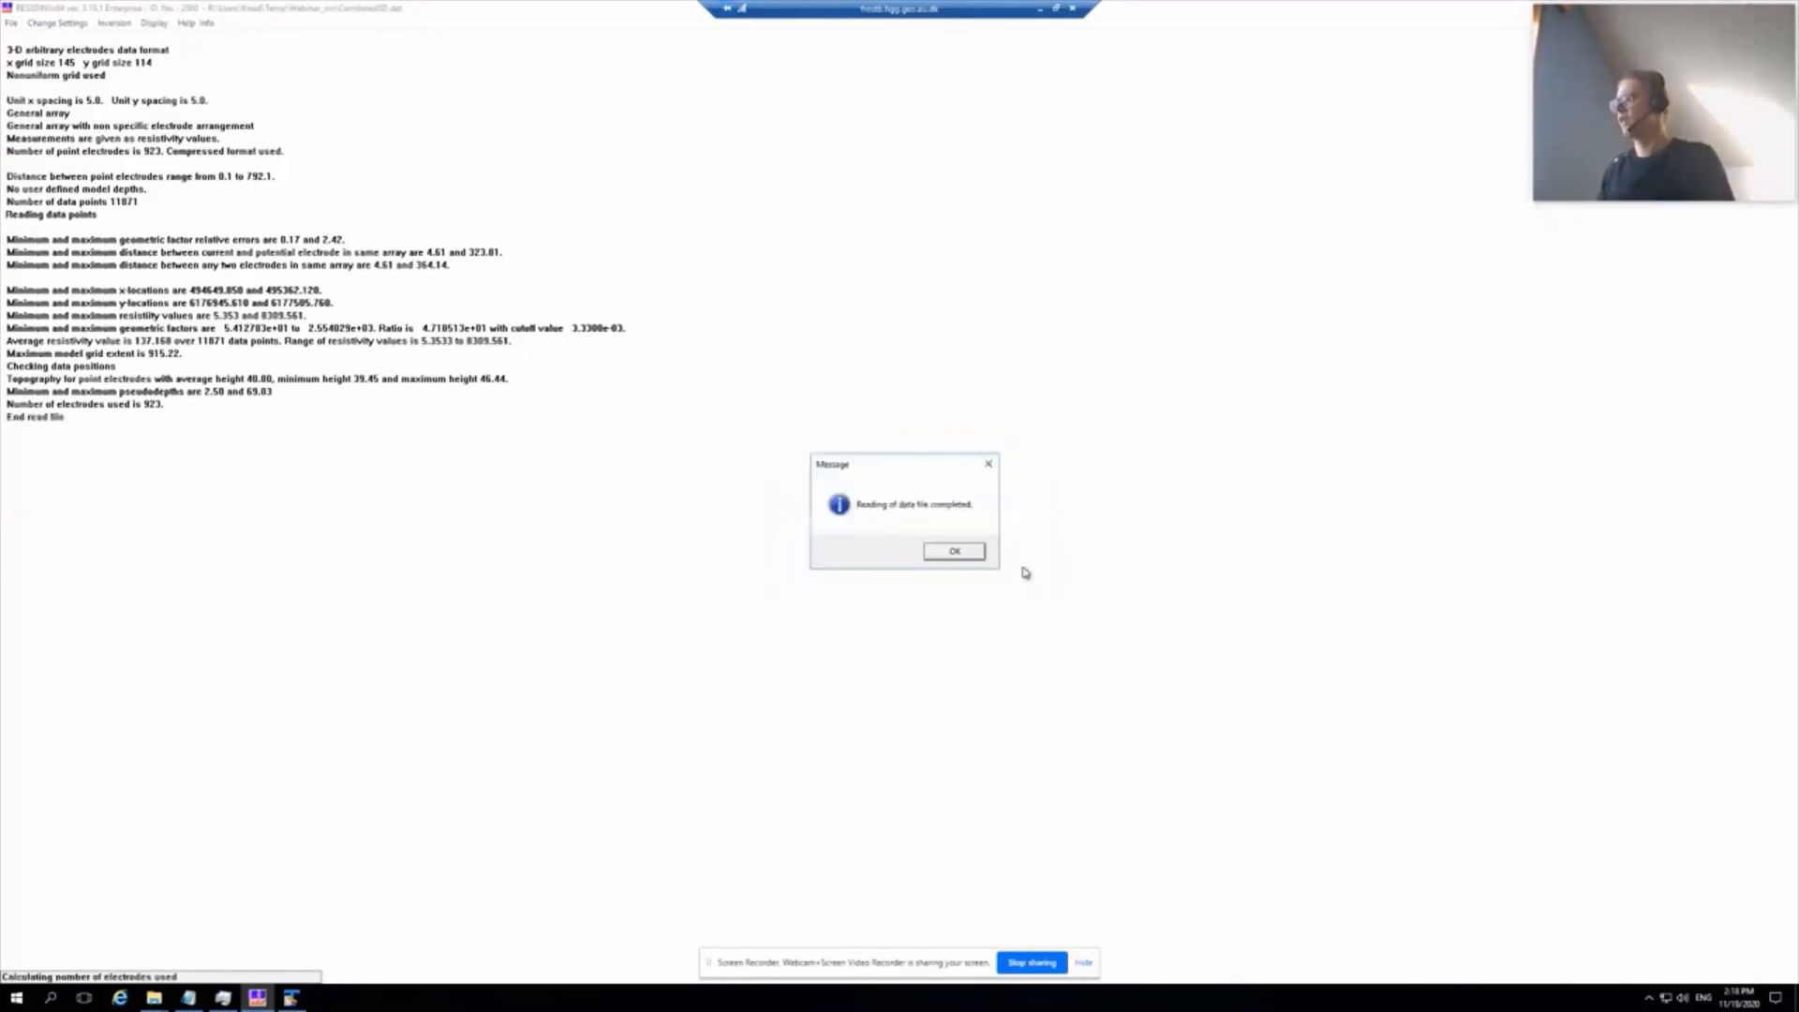
pyautogui.click(977, 559)
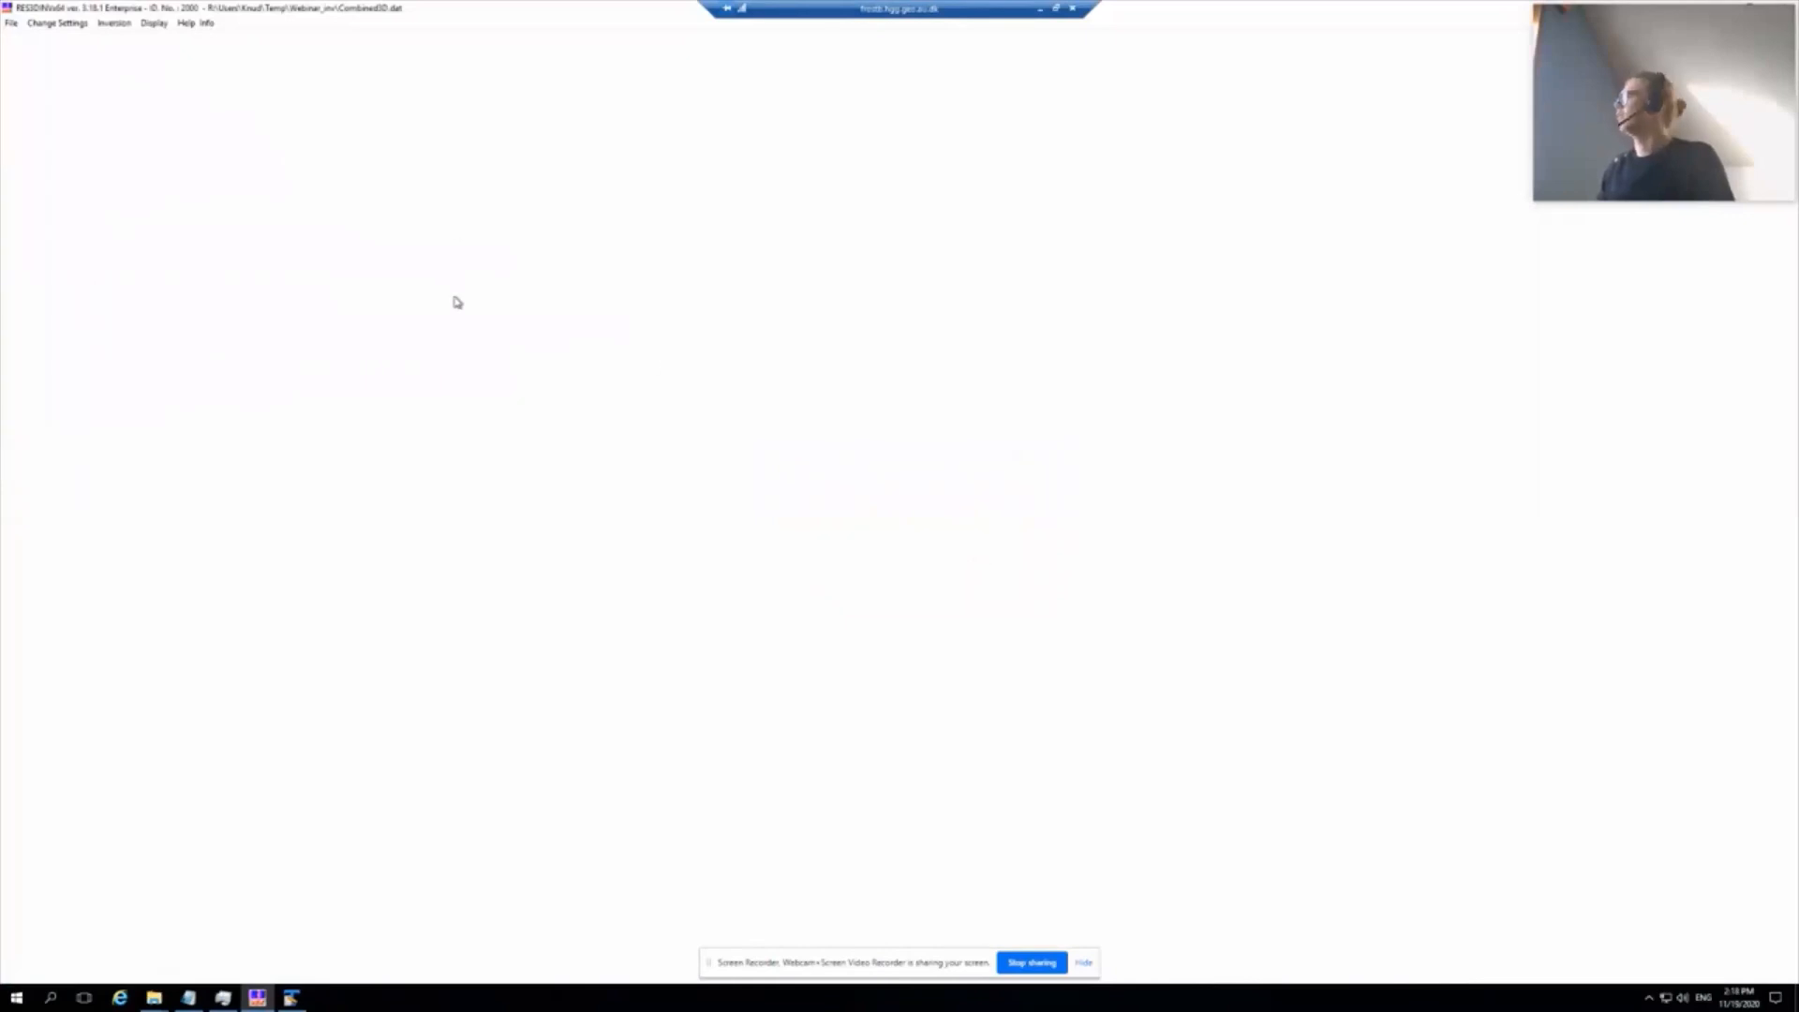
# Step: Start the inversion of the Combined3D.dat data set and confirm continuing
pyautogui.click(103, 26)
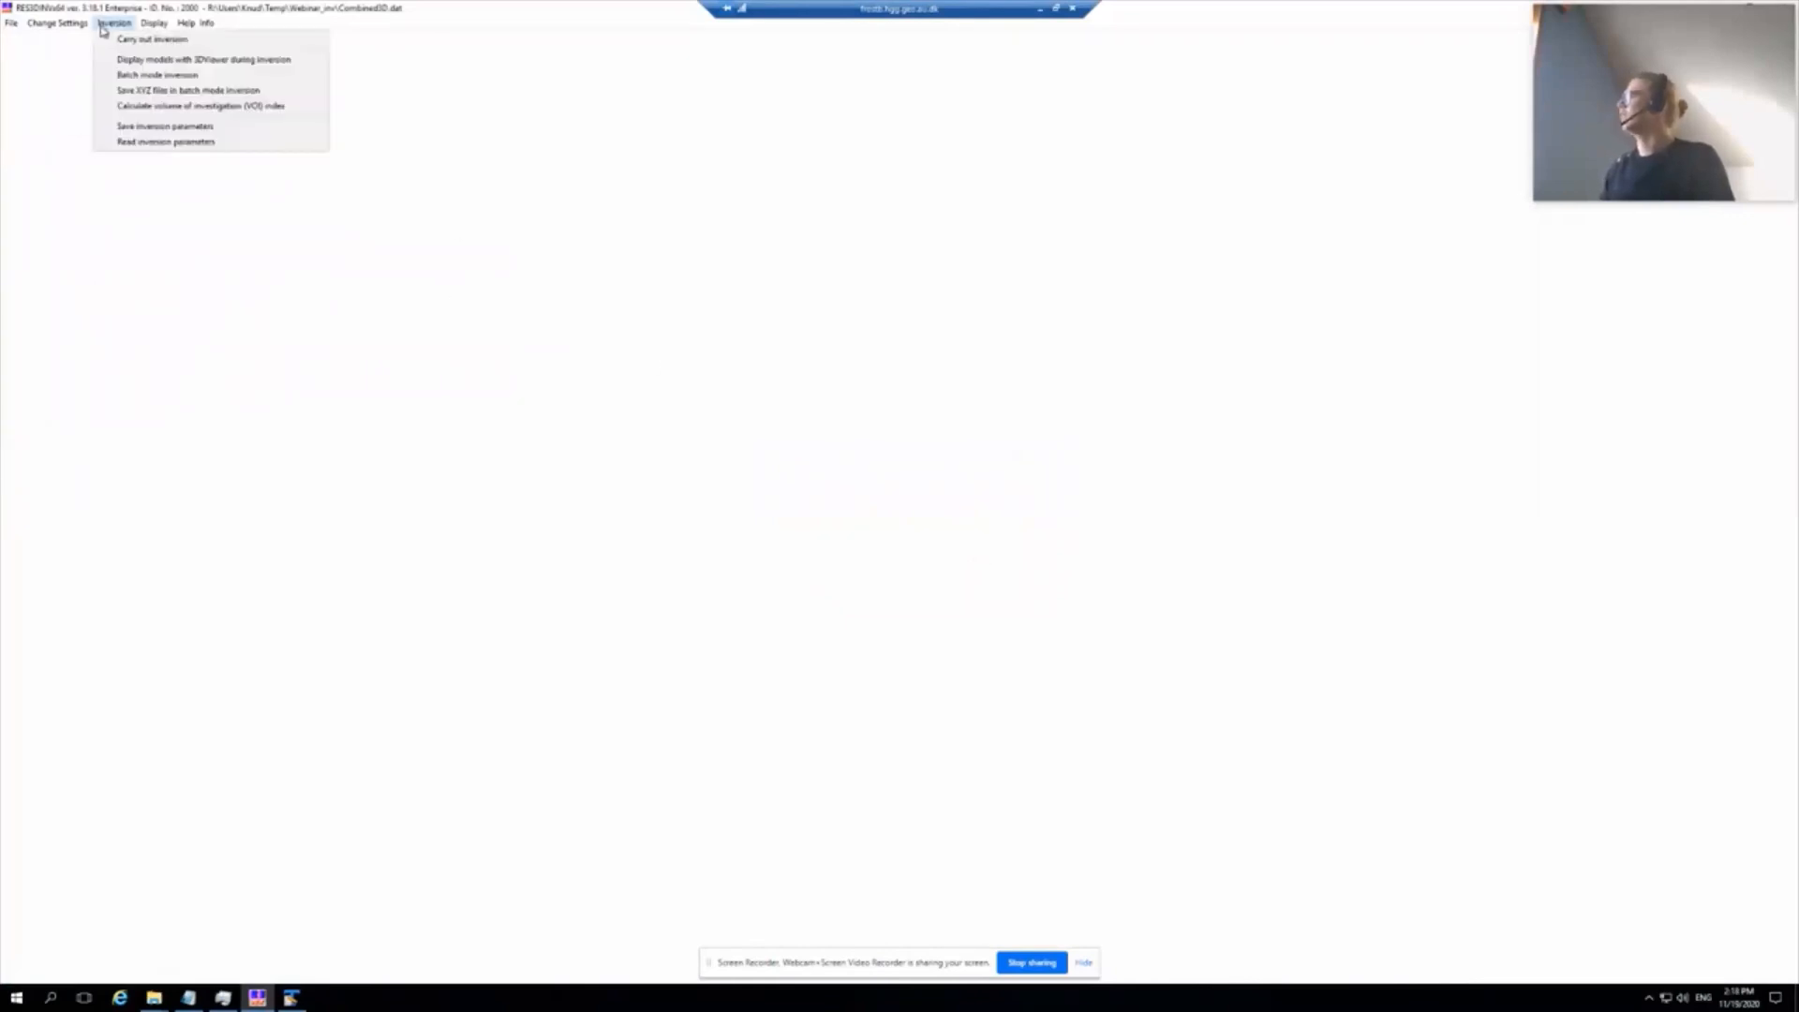
pyautogui.click(198, 42)
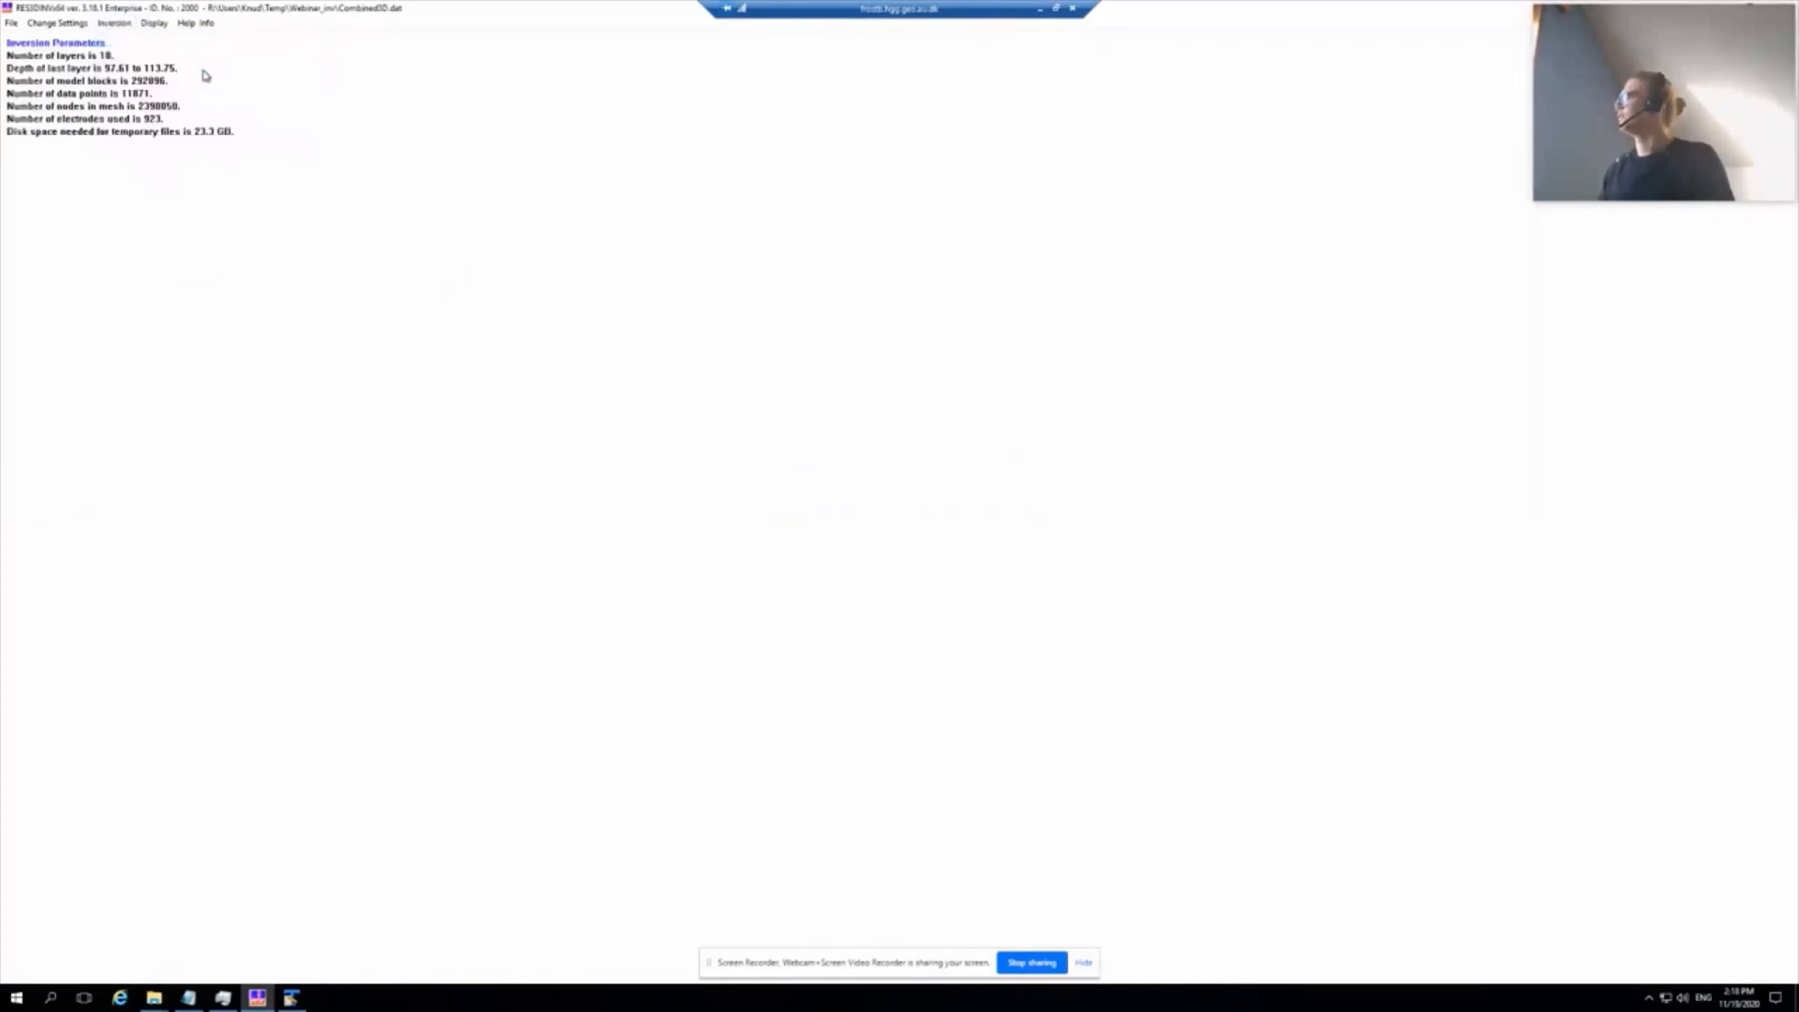
pyautogui.click(885, 552)
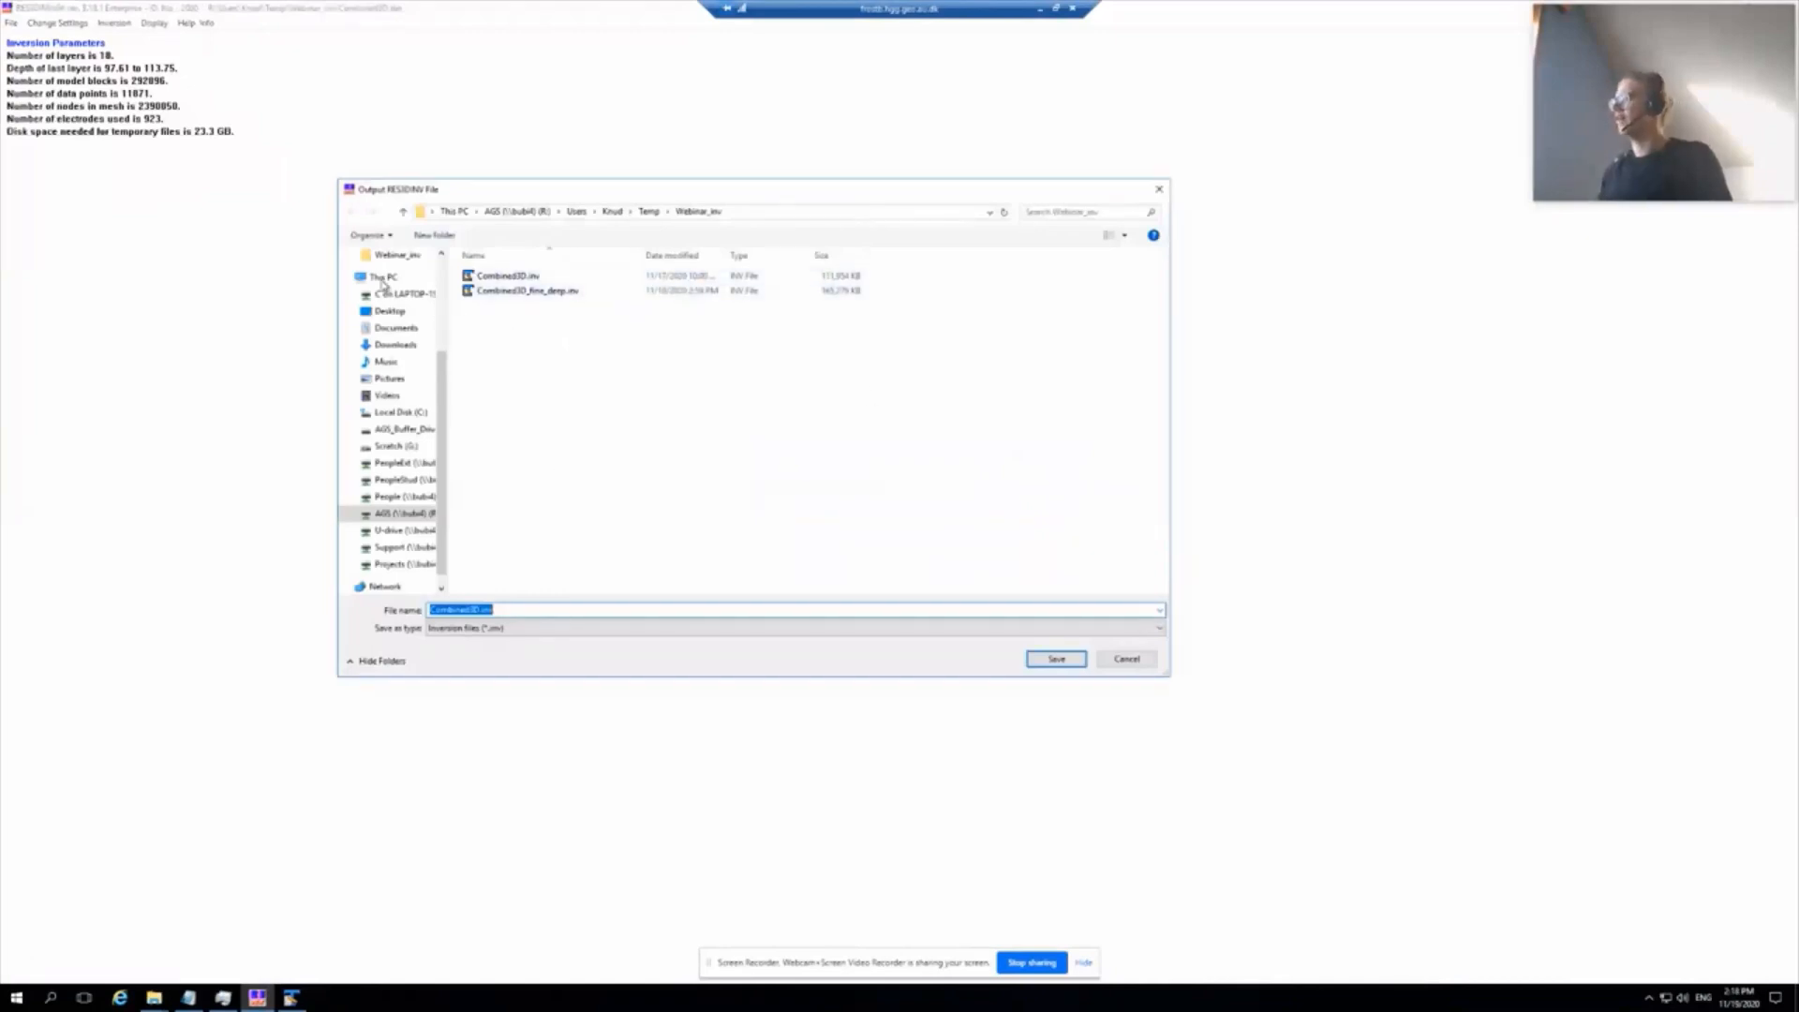
# Step: Name the output inversion file Combined3D_fine_deep_.inv and save it to begin inverting
pyautogui.click(497, 291)
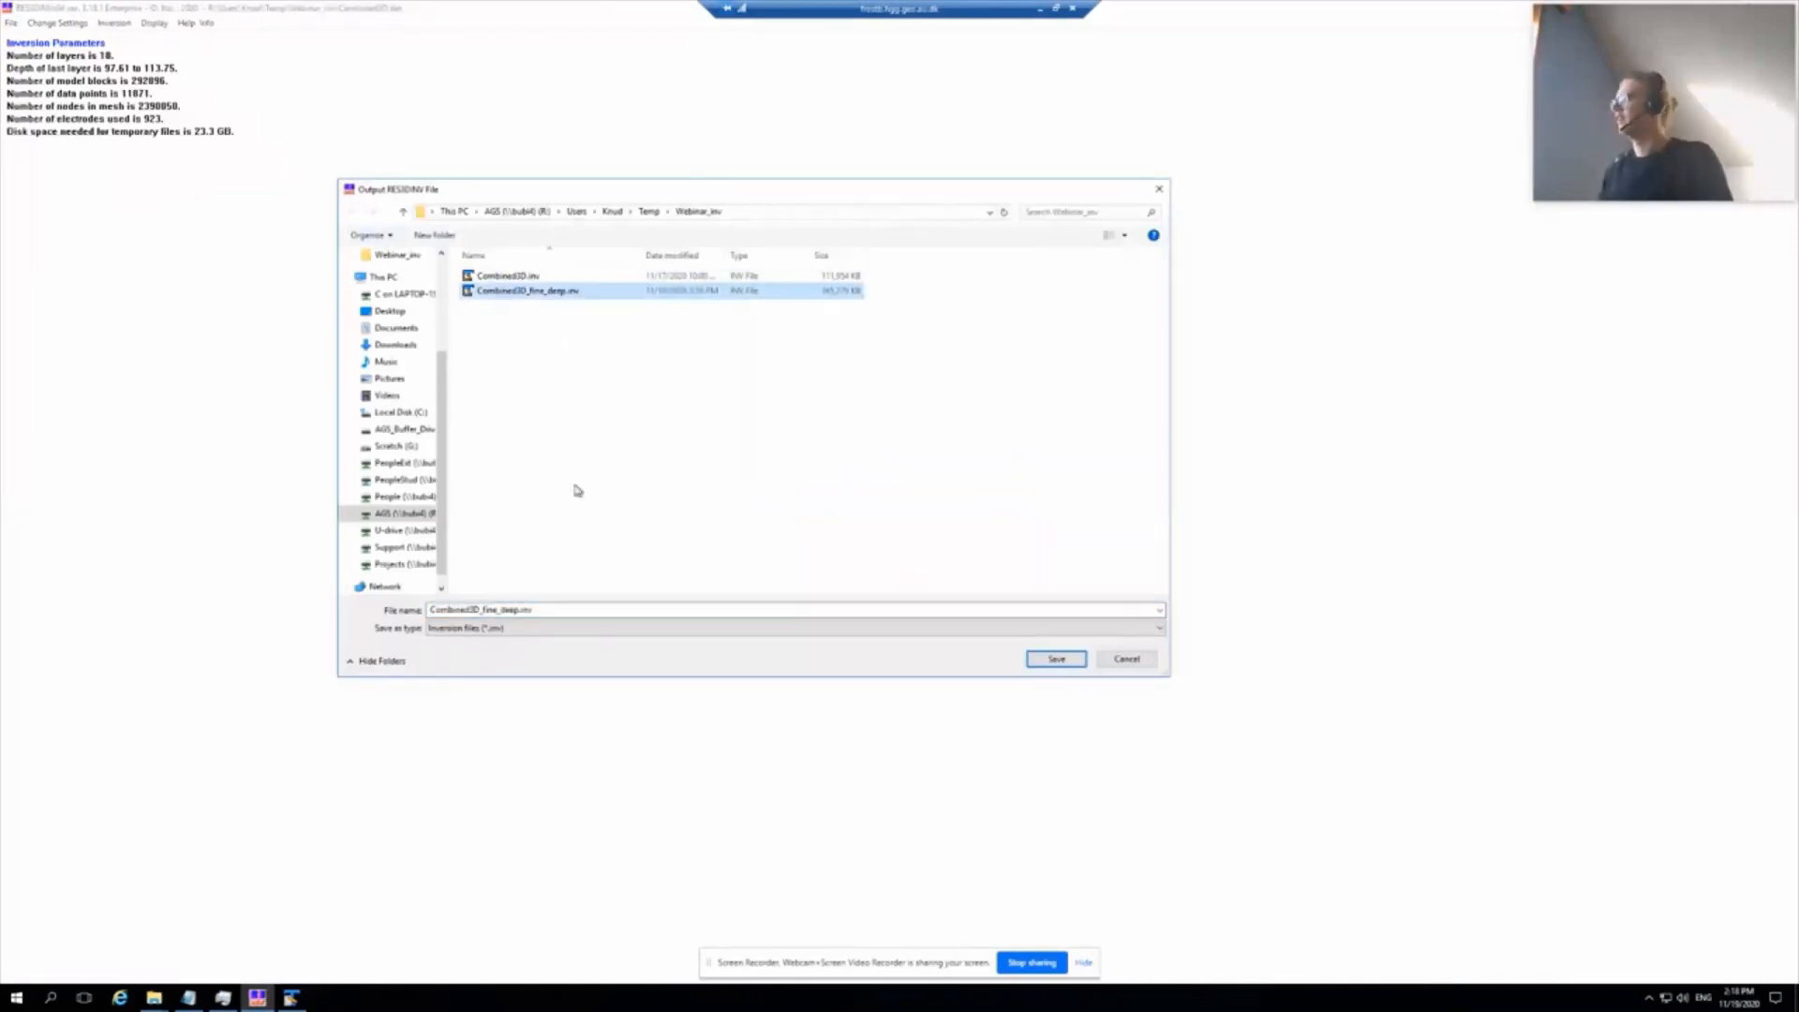
pyautogui.click(527, 611)
pyautogui.press('Right')
pyautogui.press('Left')
pyautogui.press('Left')
pyautogui.press('Left')
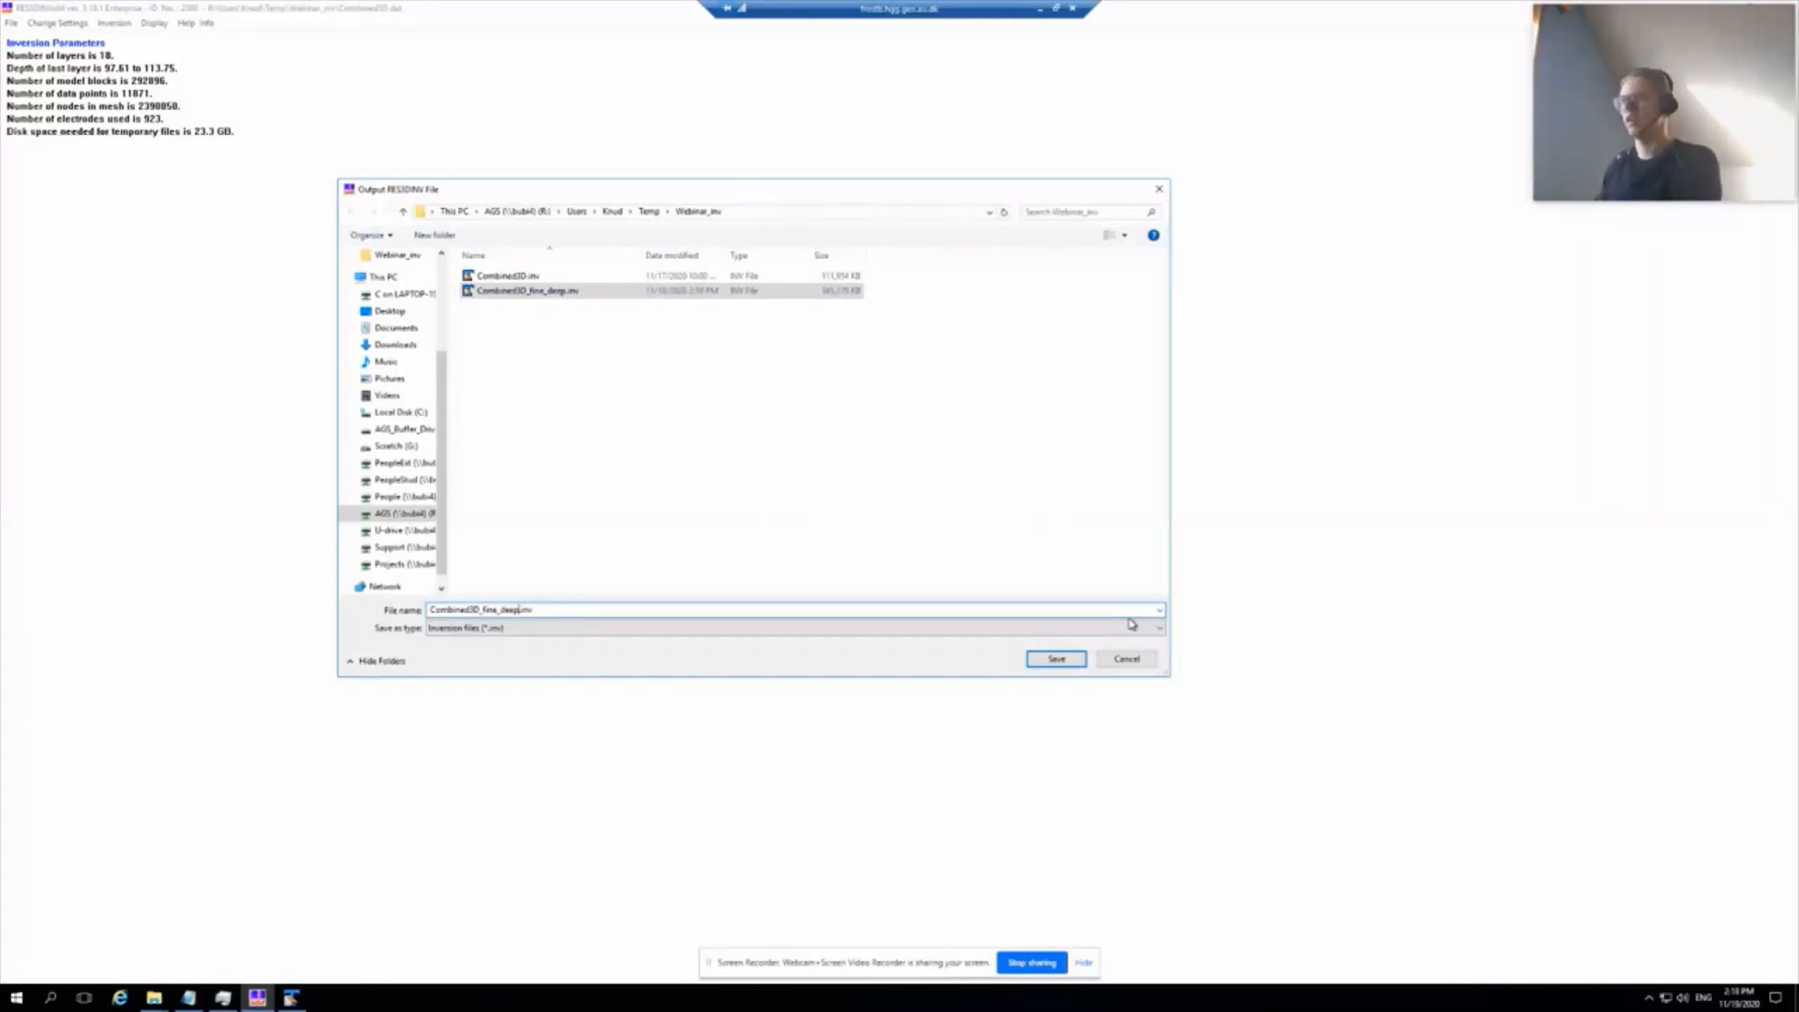
pyautogui.write('_')
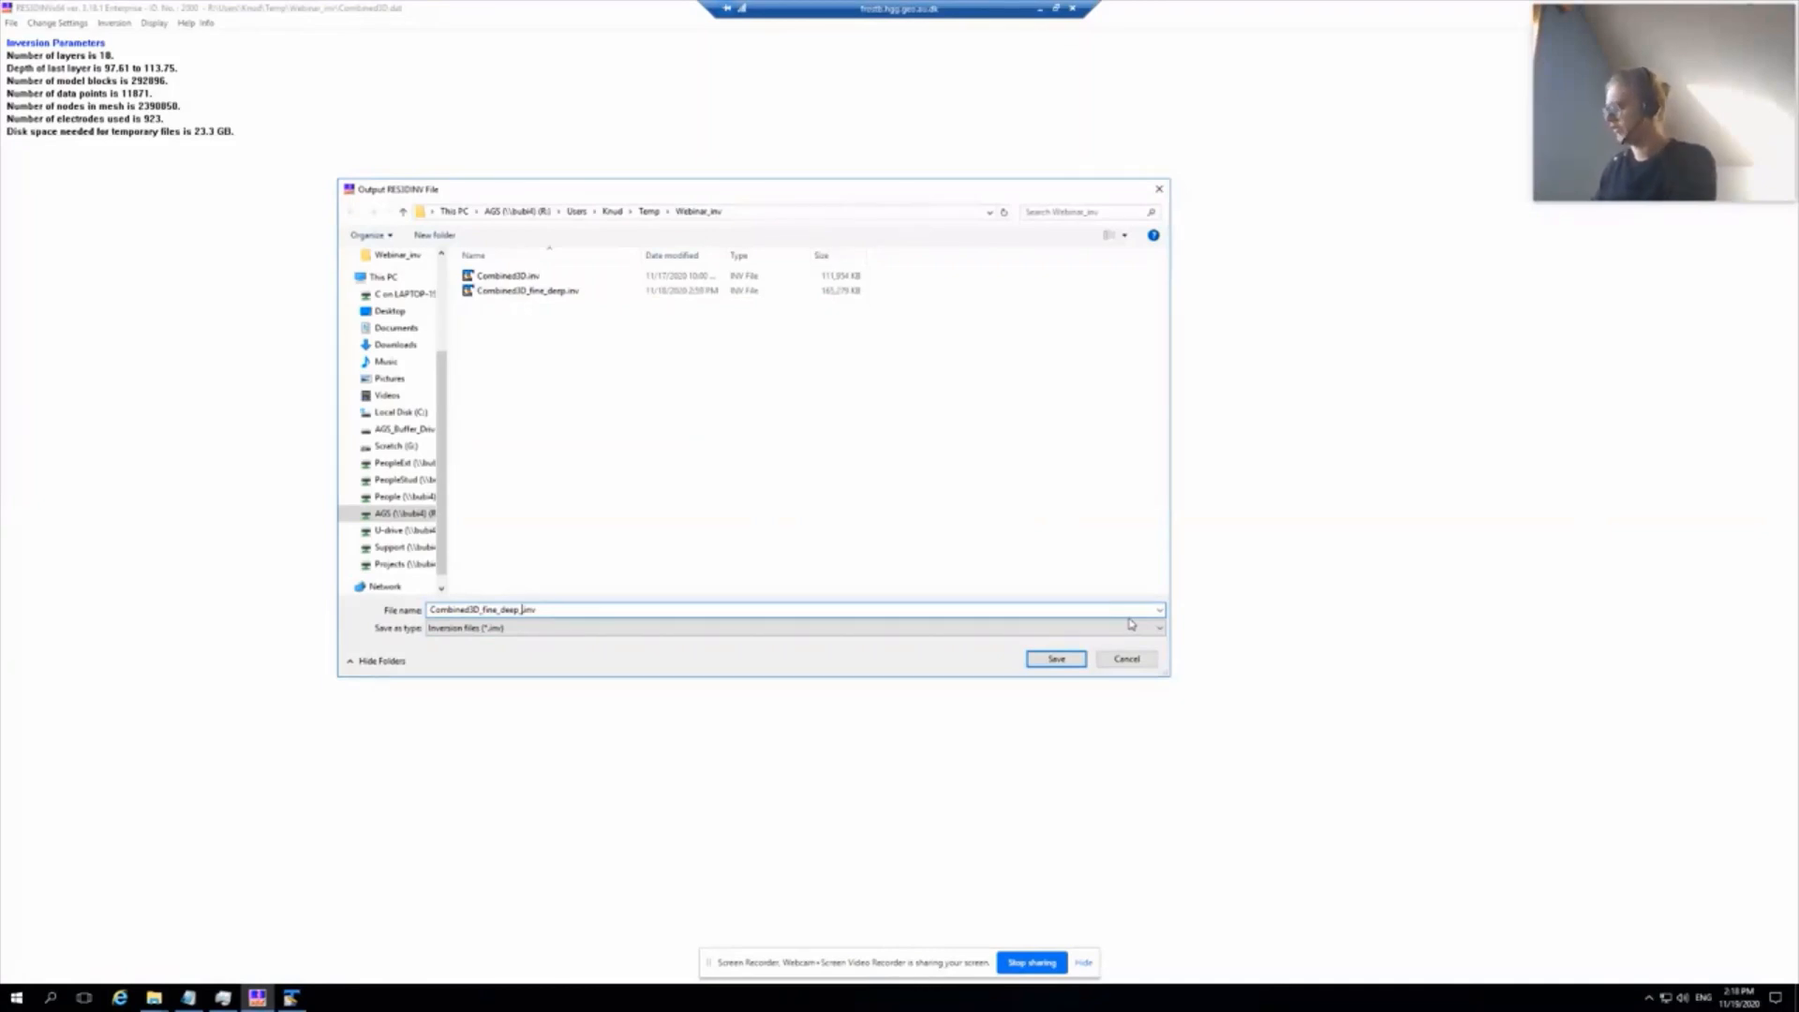
pyautogui.click(1075, 660)
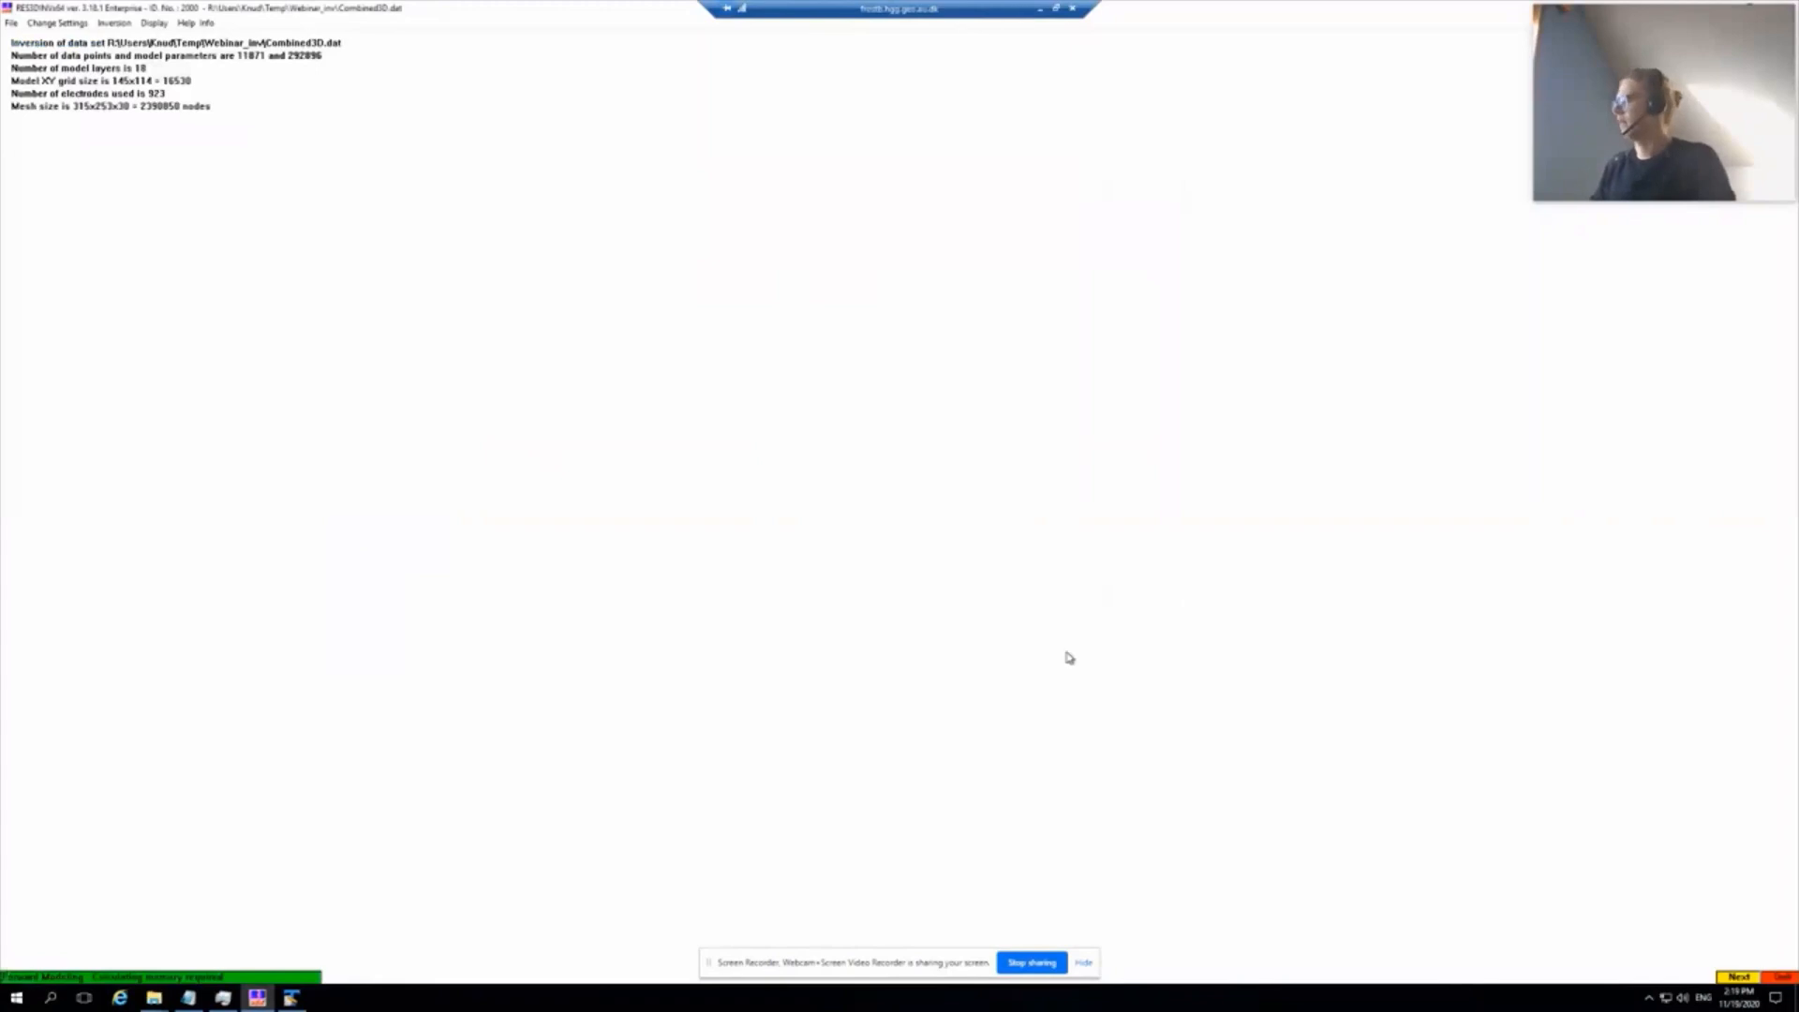
# Step: Wait for the Combined3D.dat inversion iterations to finish until the main window clears
pyautogui.click(1084, 964)
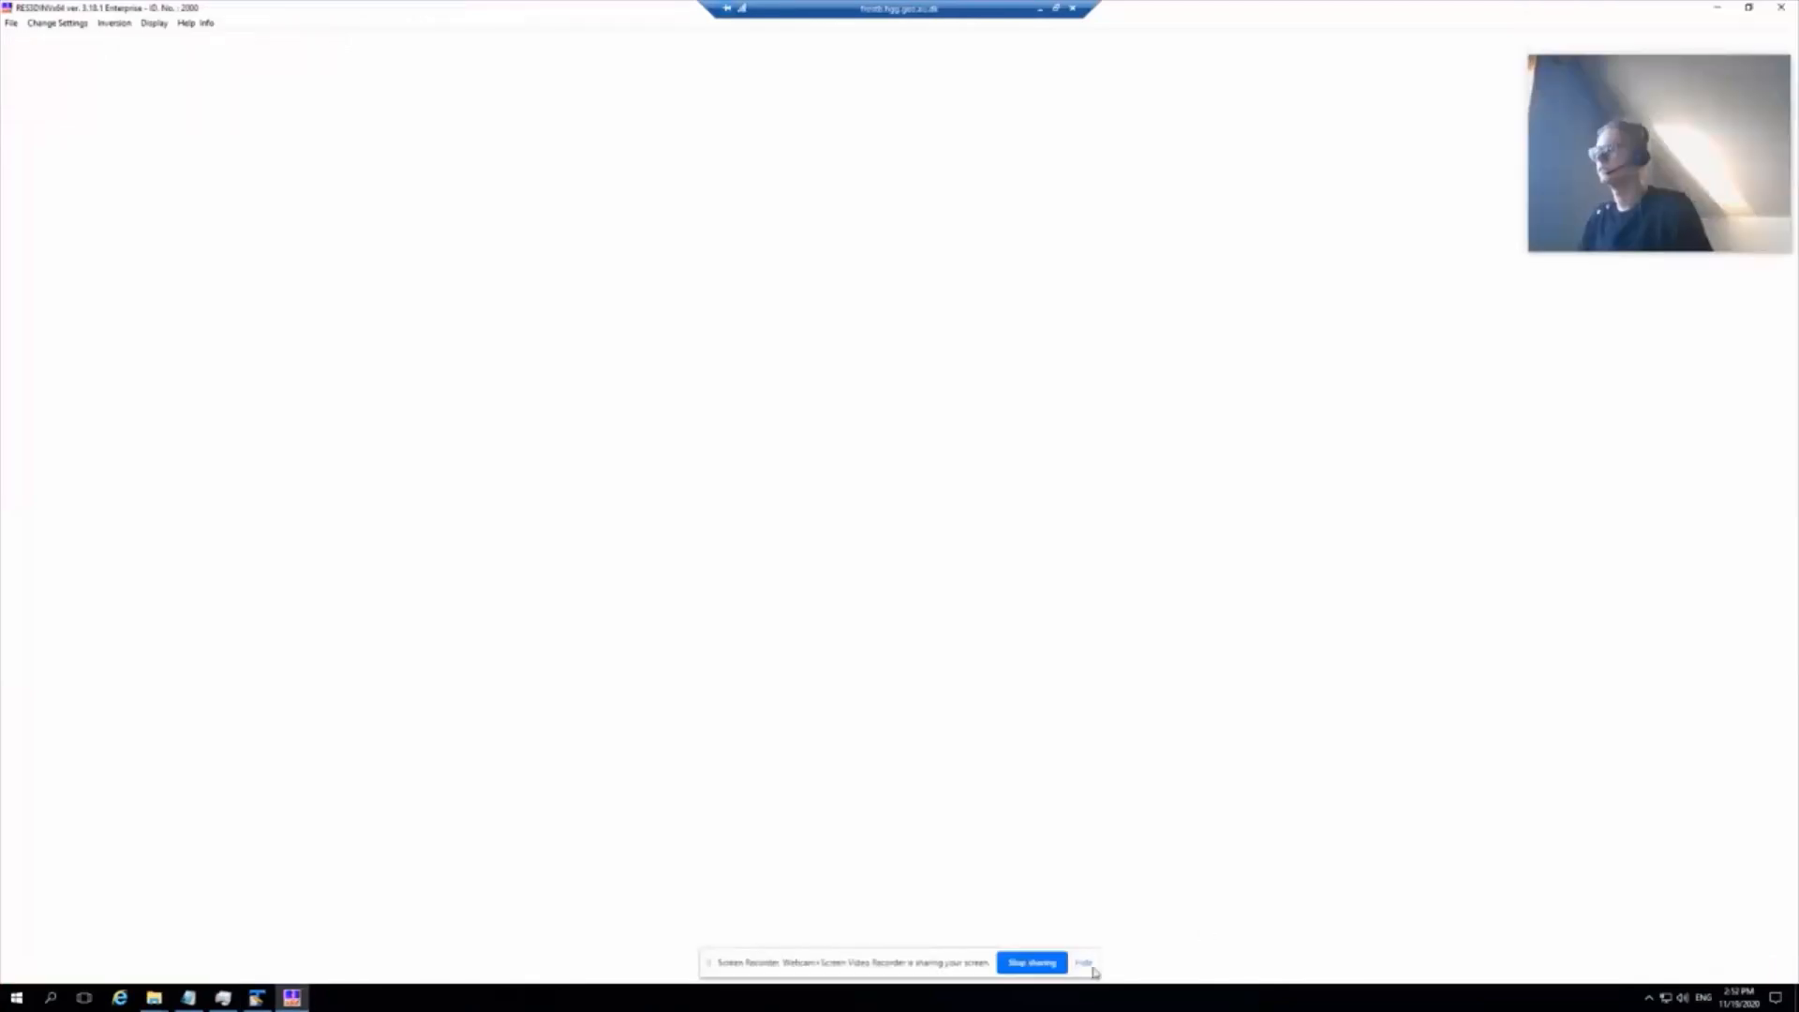
pyautogui.click(1084, 964)
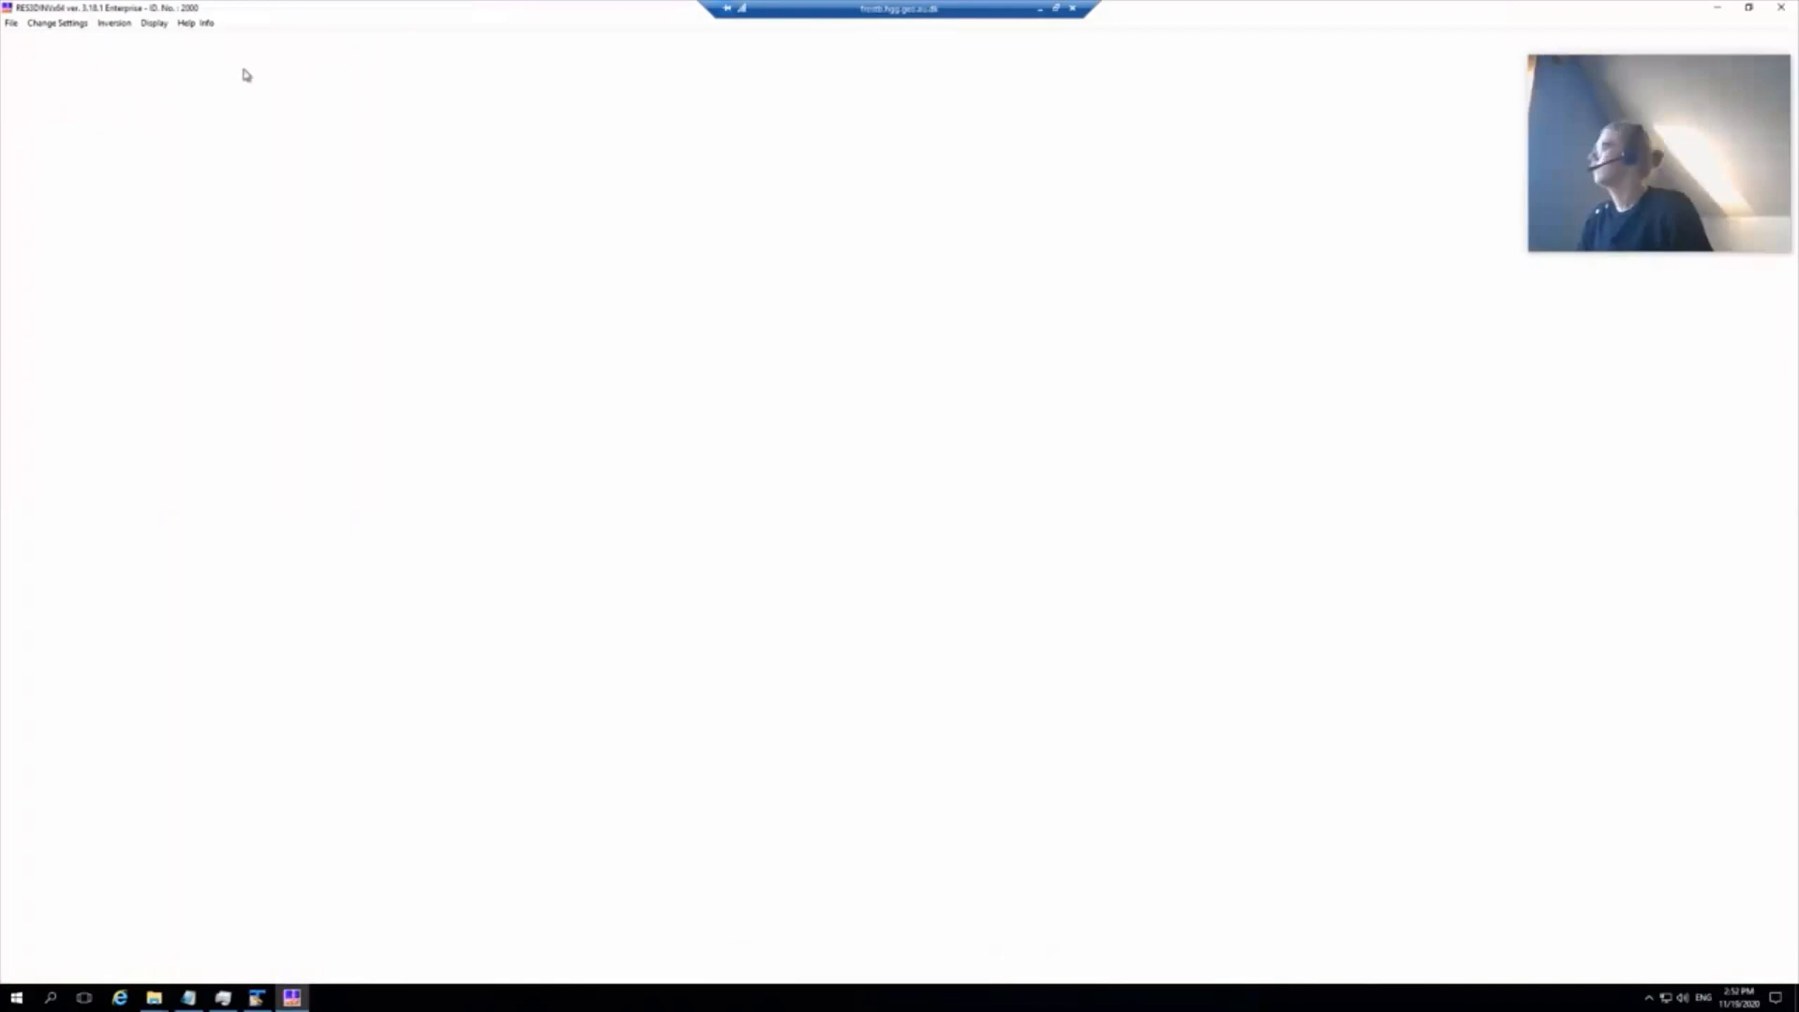
# Step: Open the results display window and read the Combined3D_fine_deep.inv inversion file
pyautogui.click(154, 27)
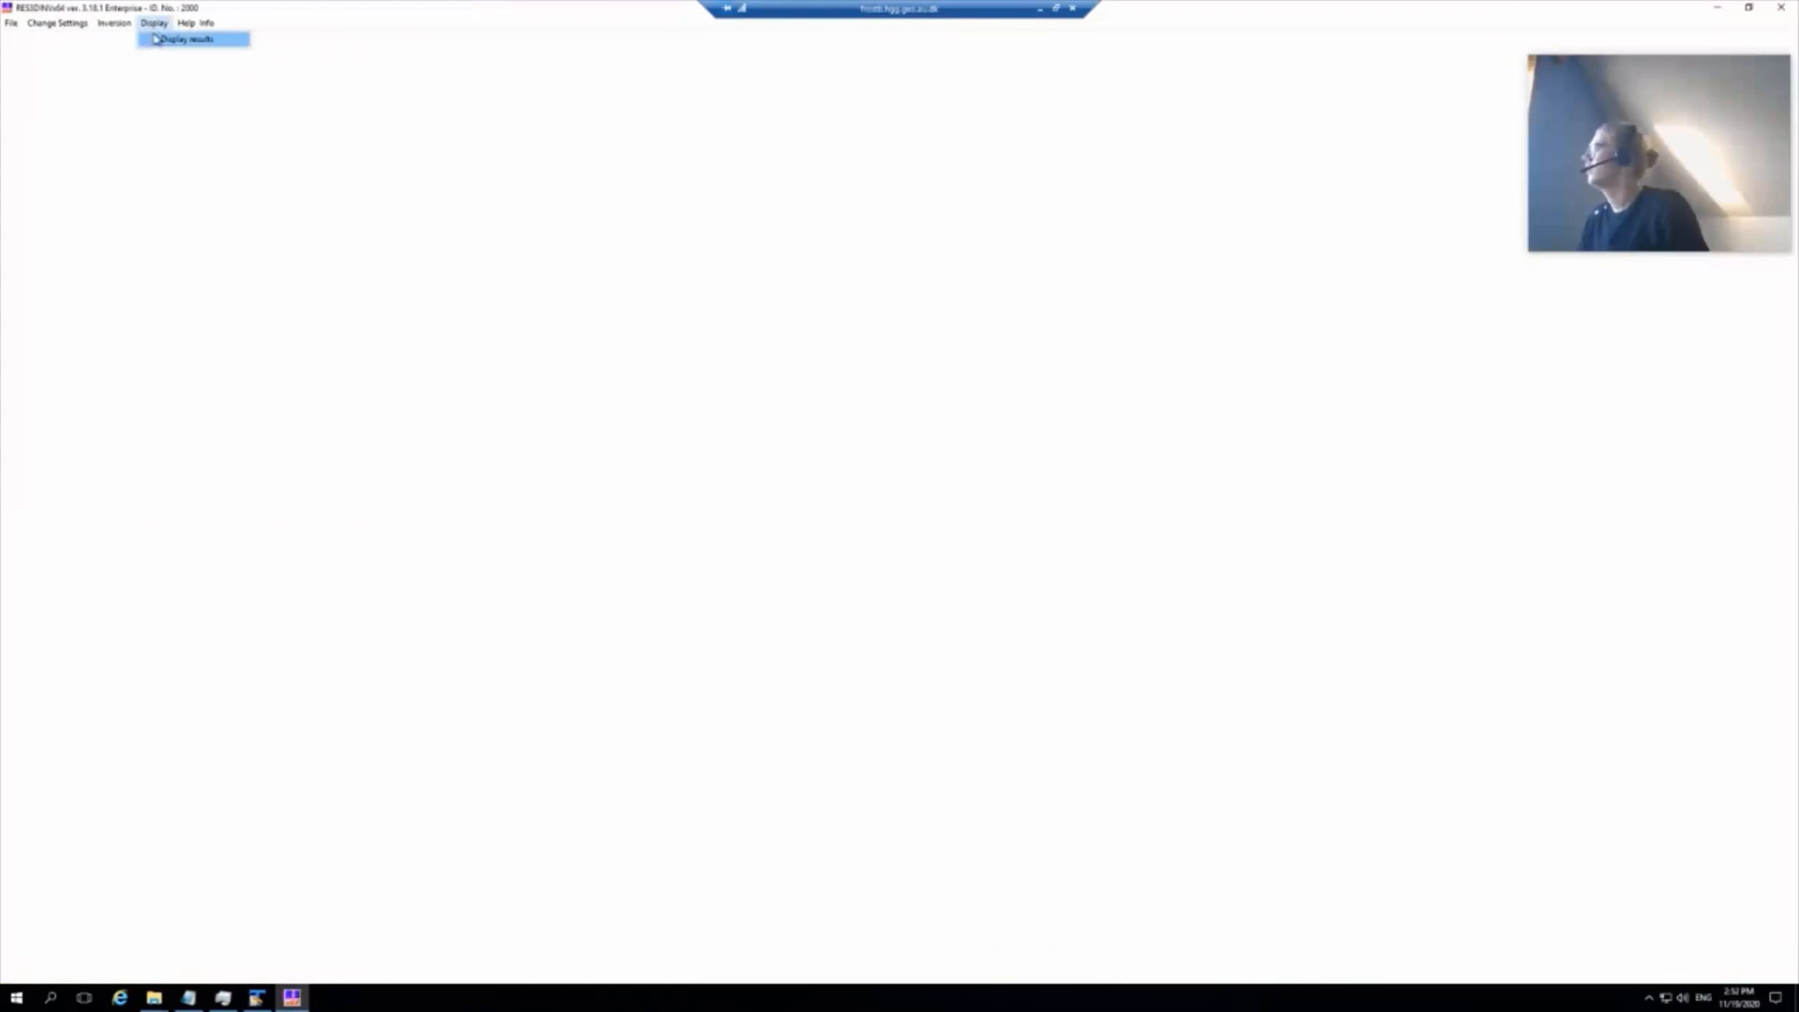
pyautogui.click(156, 38)
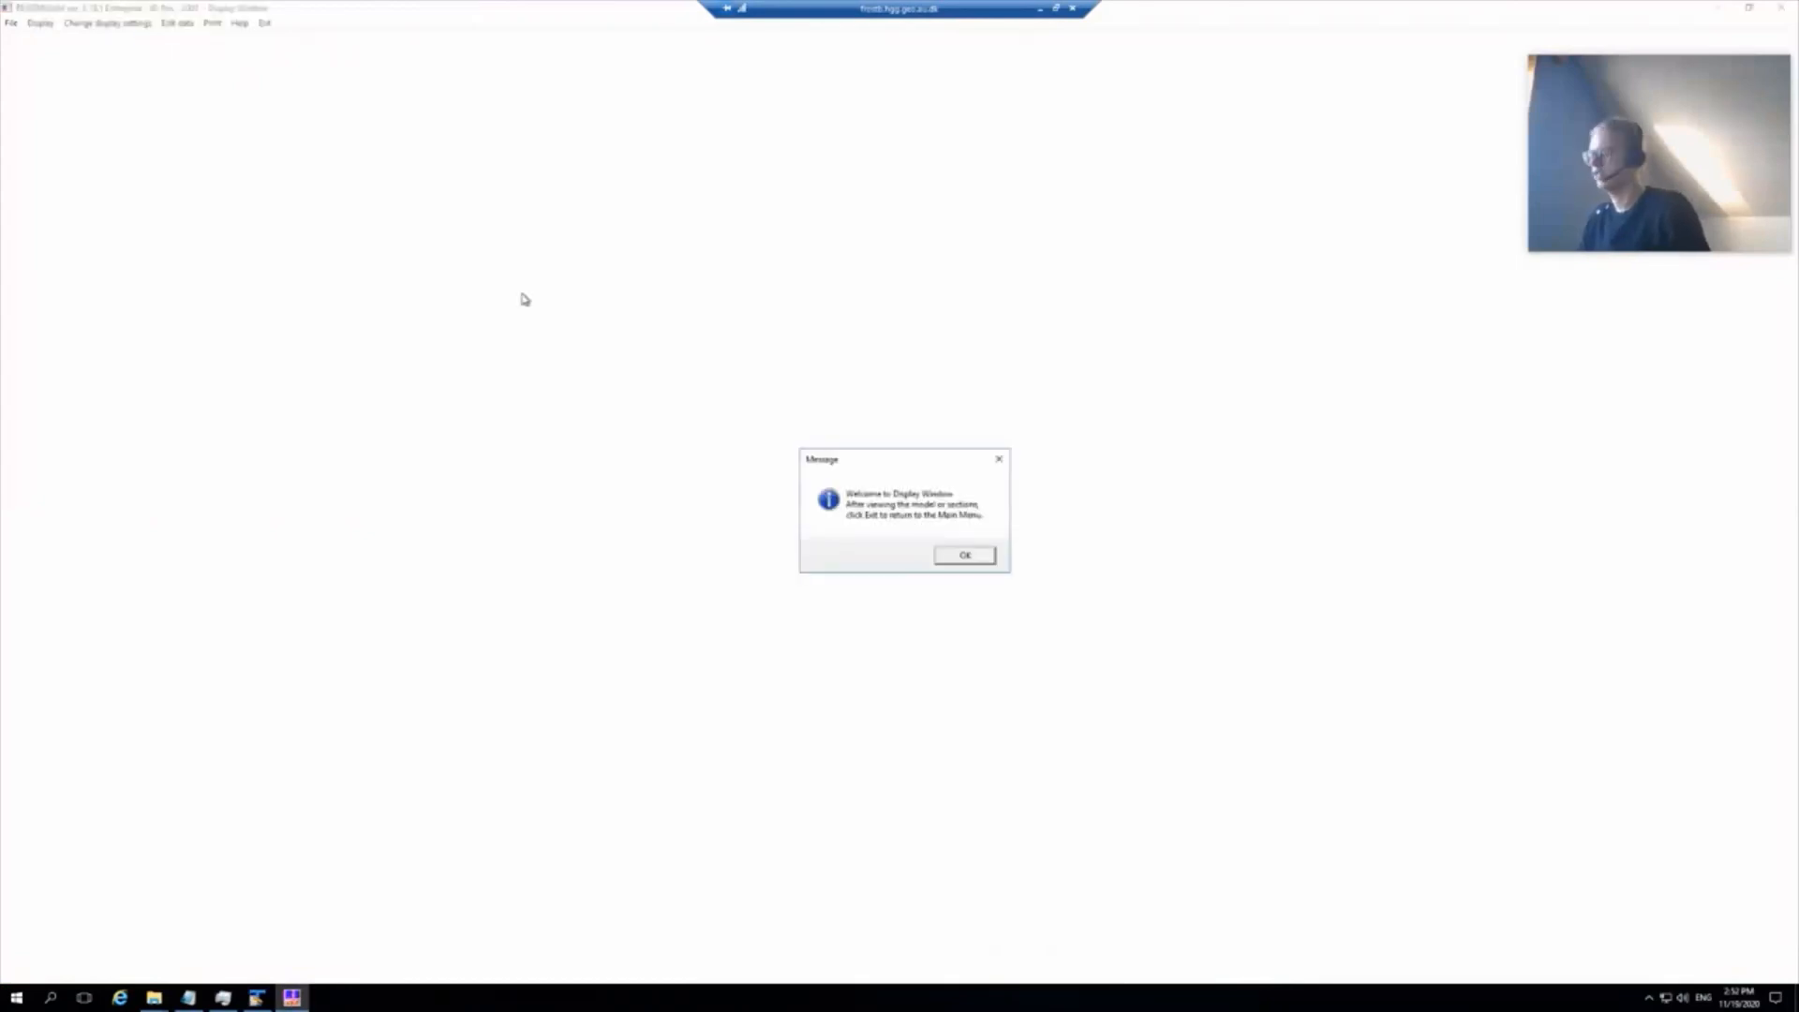
pyautogui.click(964, 555)
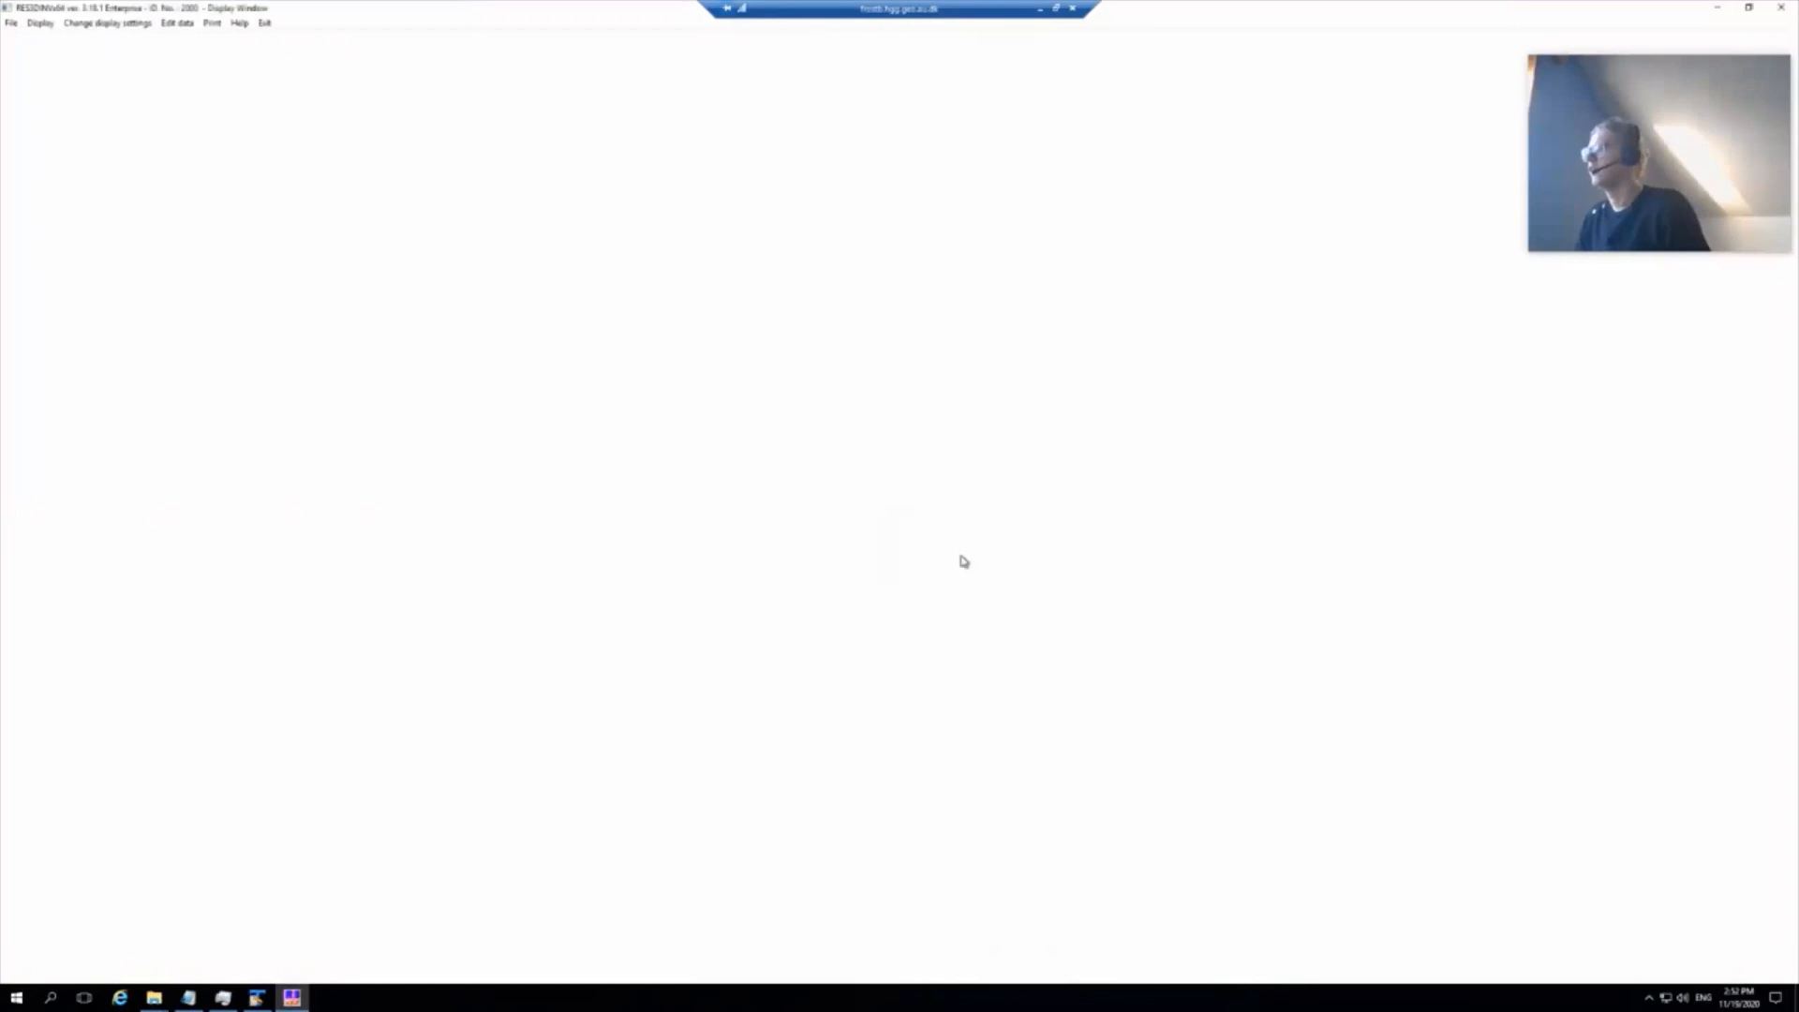
pyautogui.click(13, 22)
pyautogui.click(25, 38)
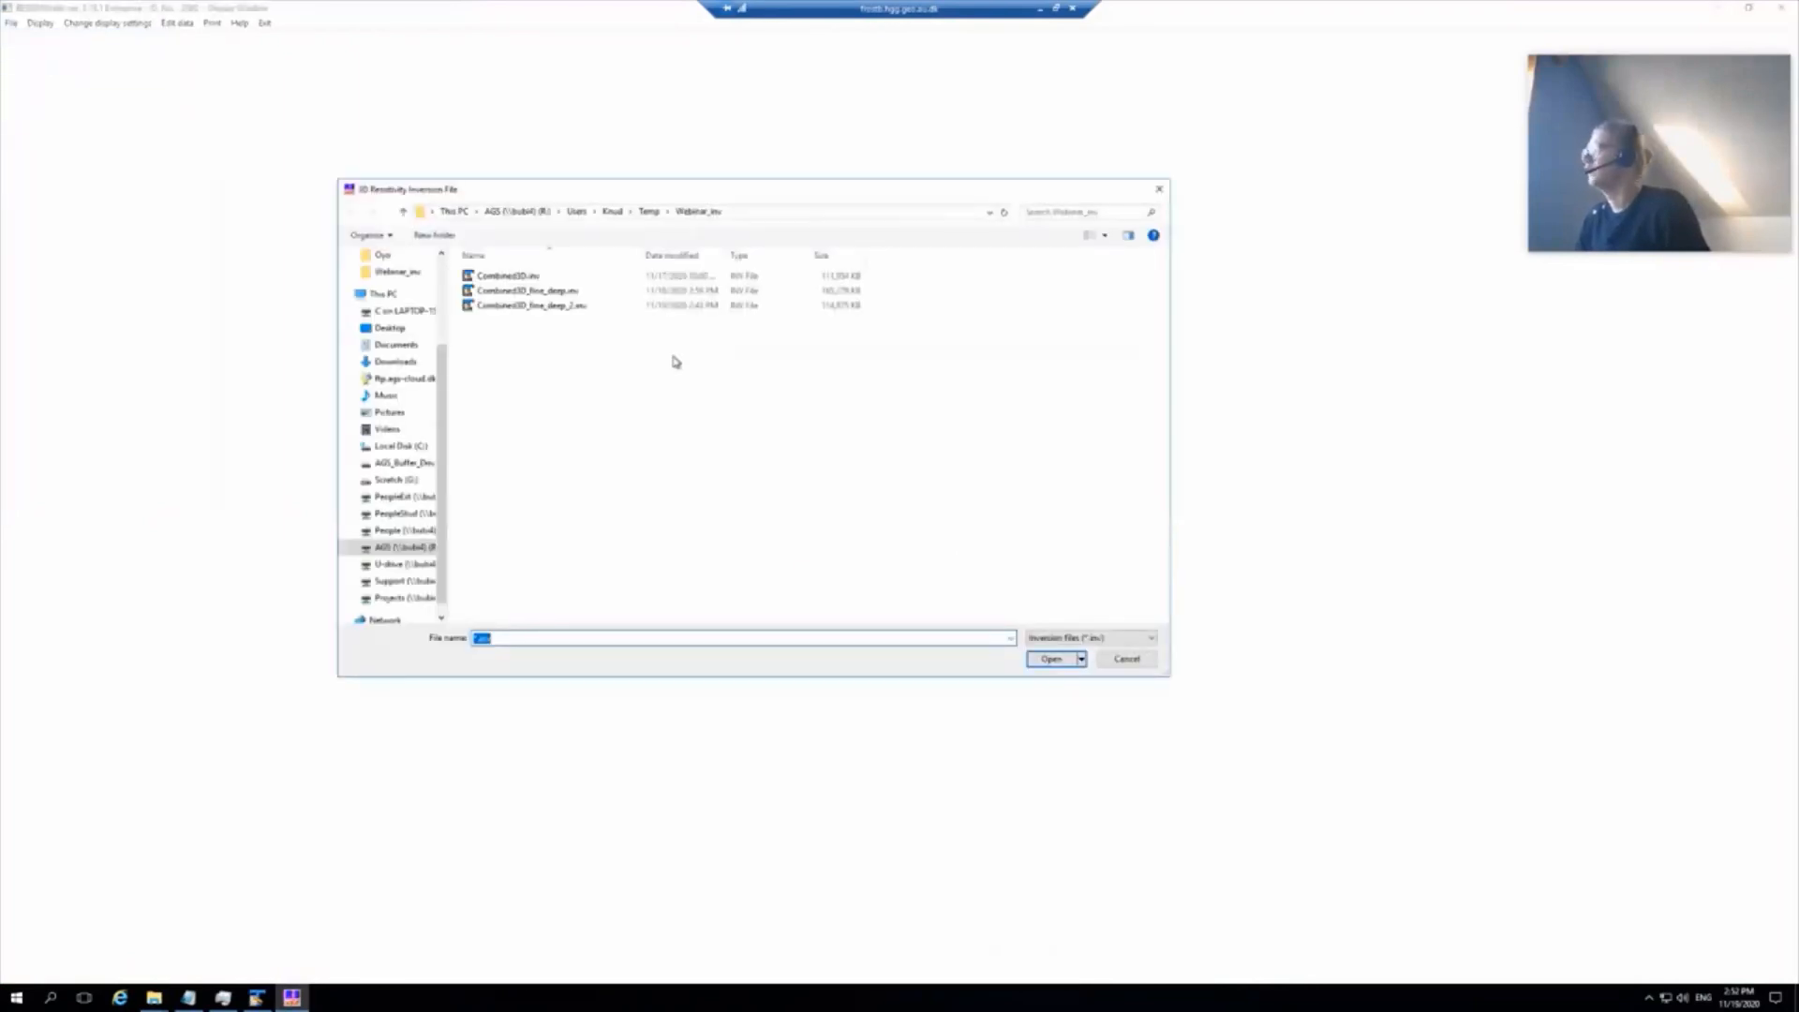
pyautogui.doubleClick(547, 293)
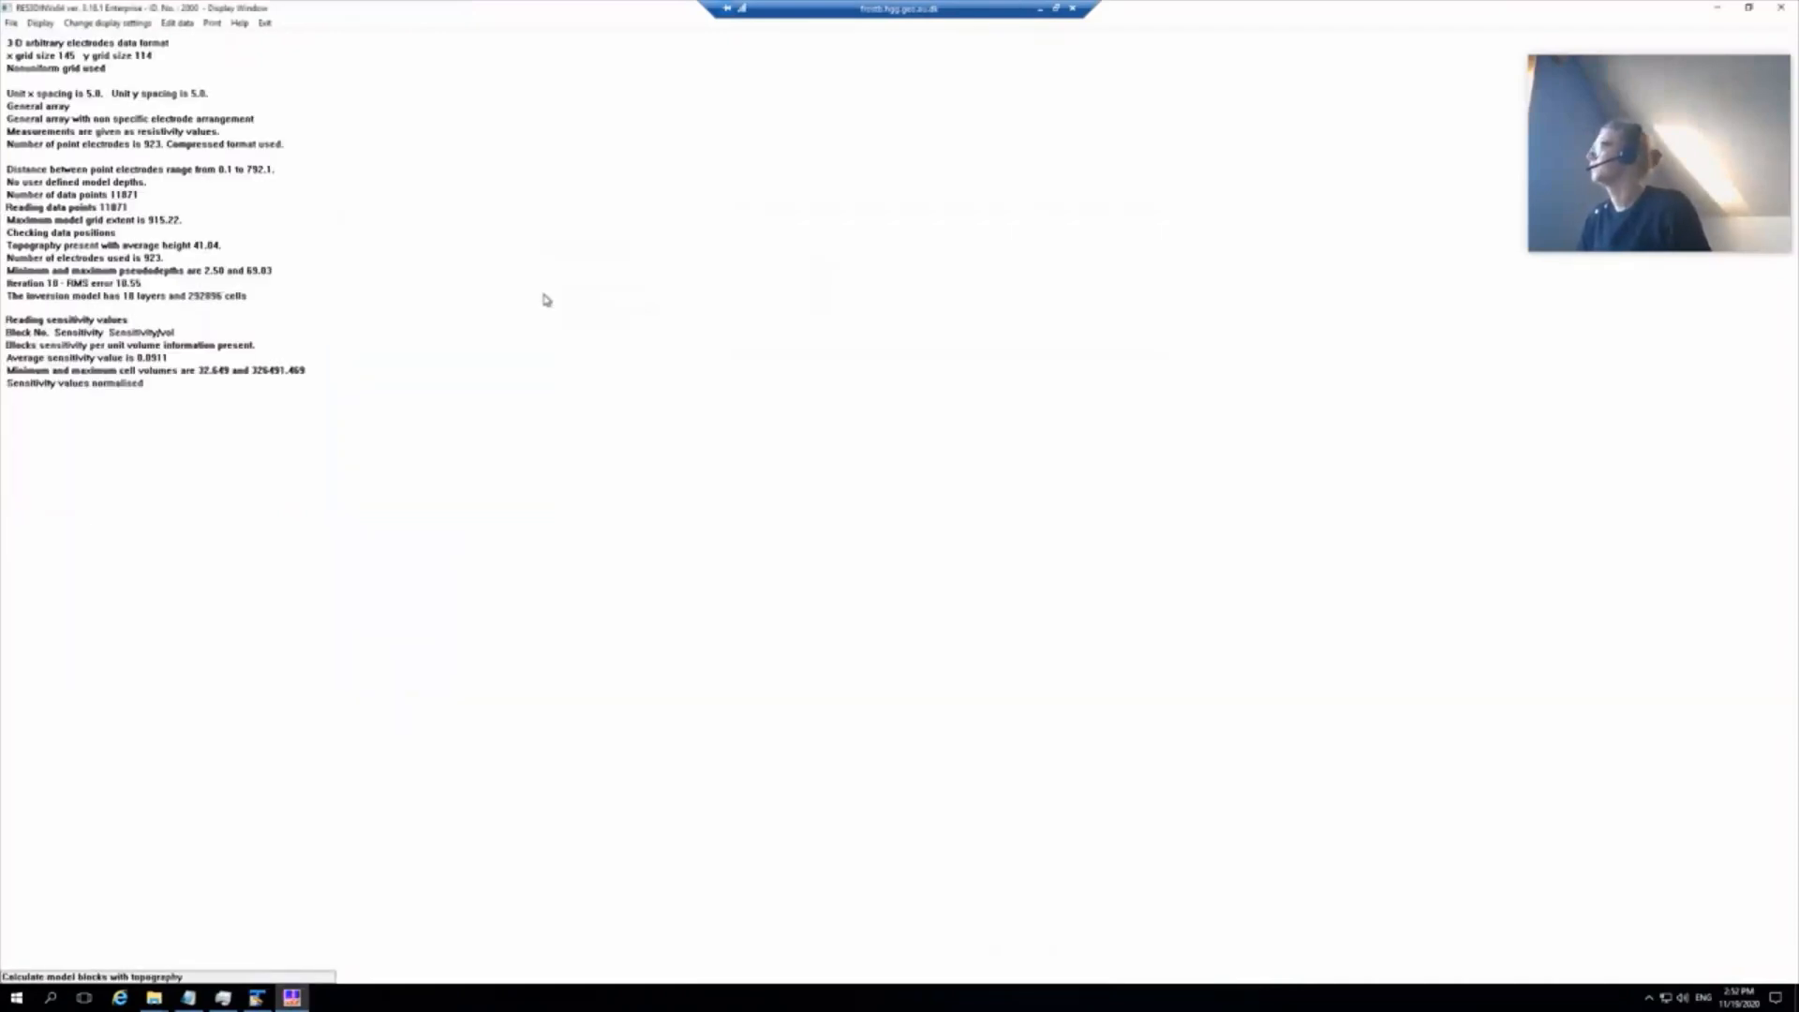
pyautogui.click(959, 554)
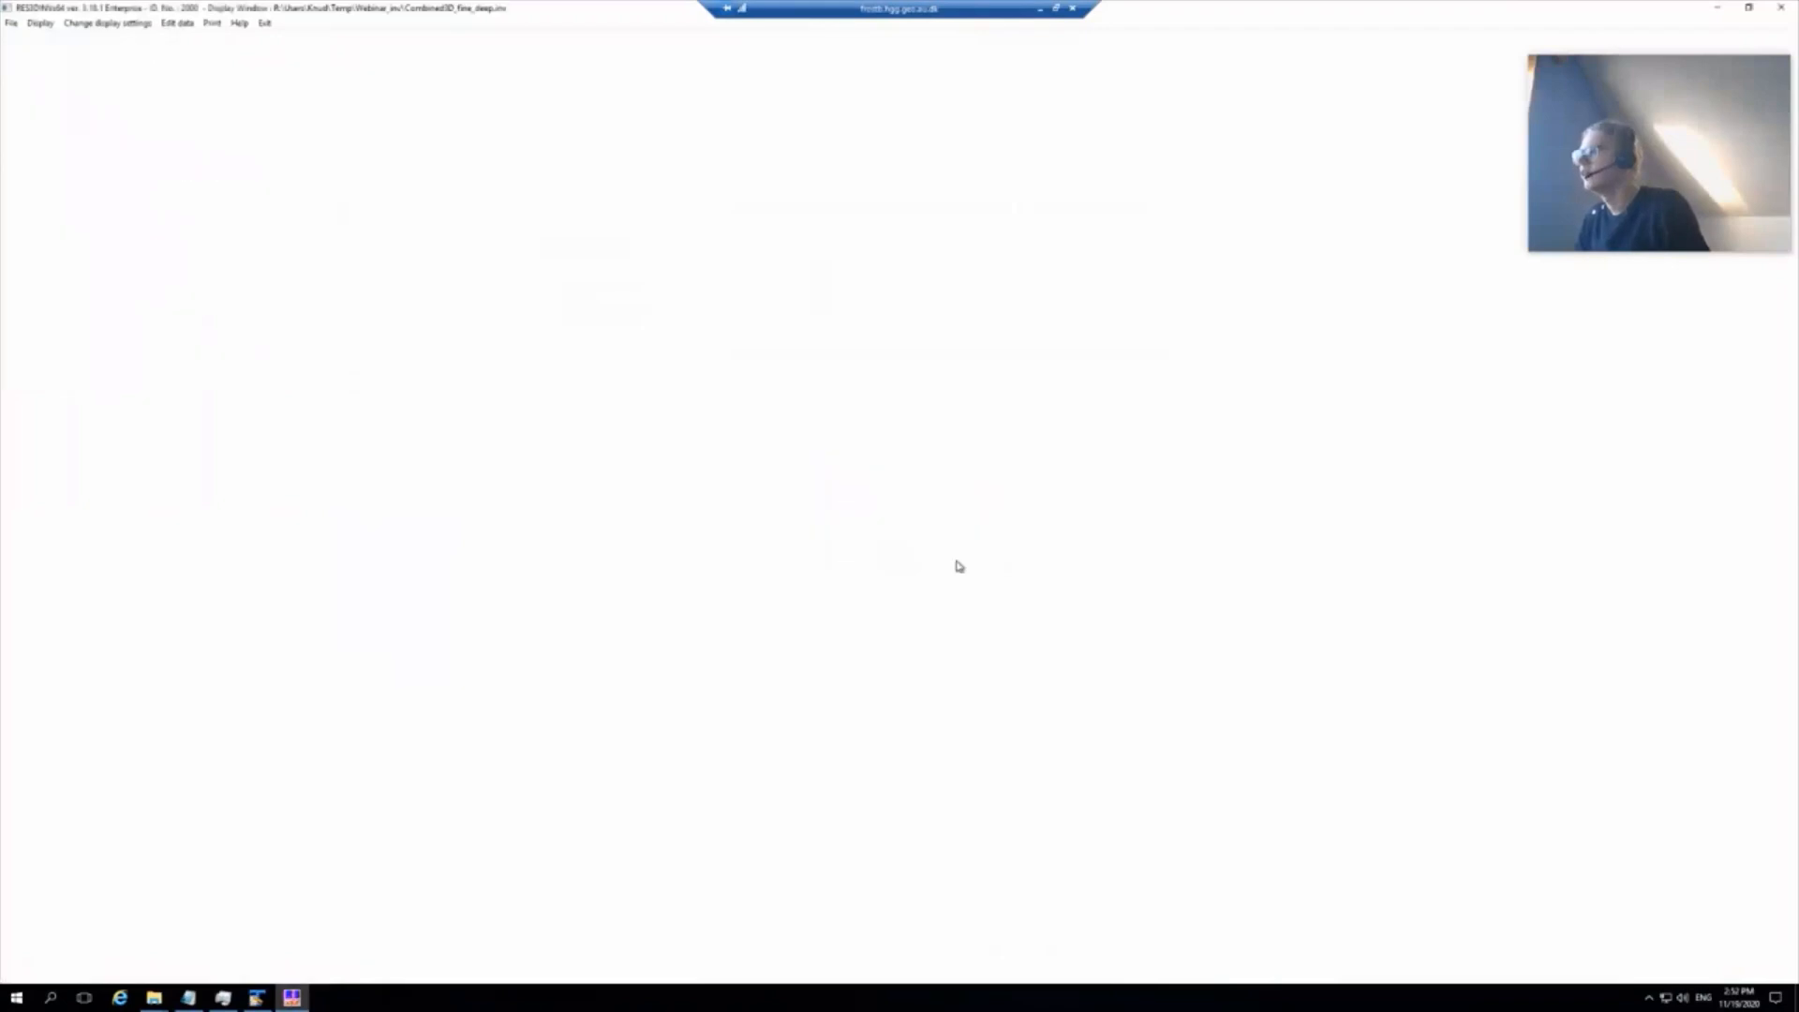
pyautogui.click(50, 25)
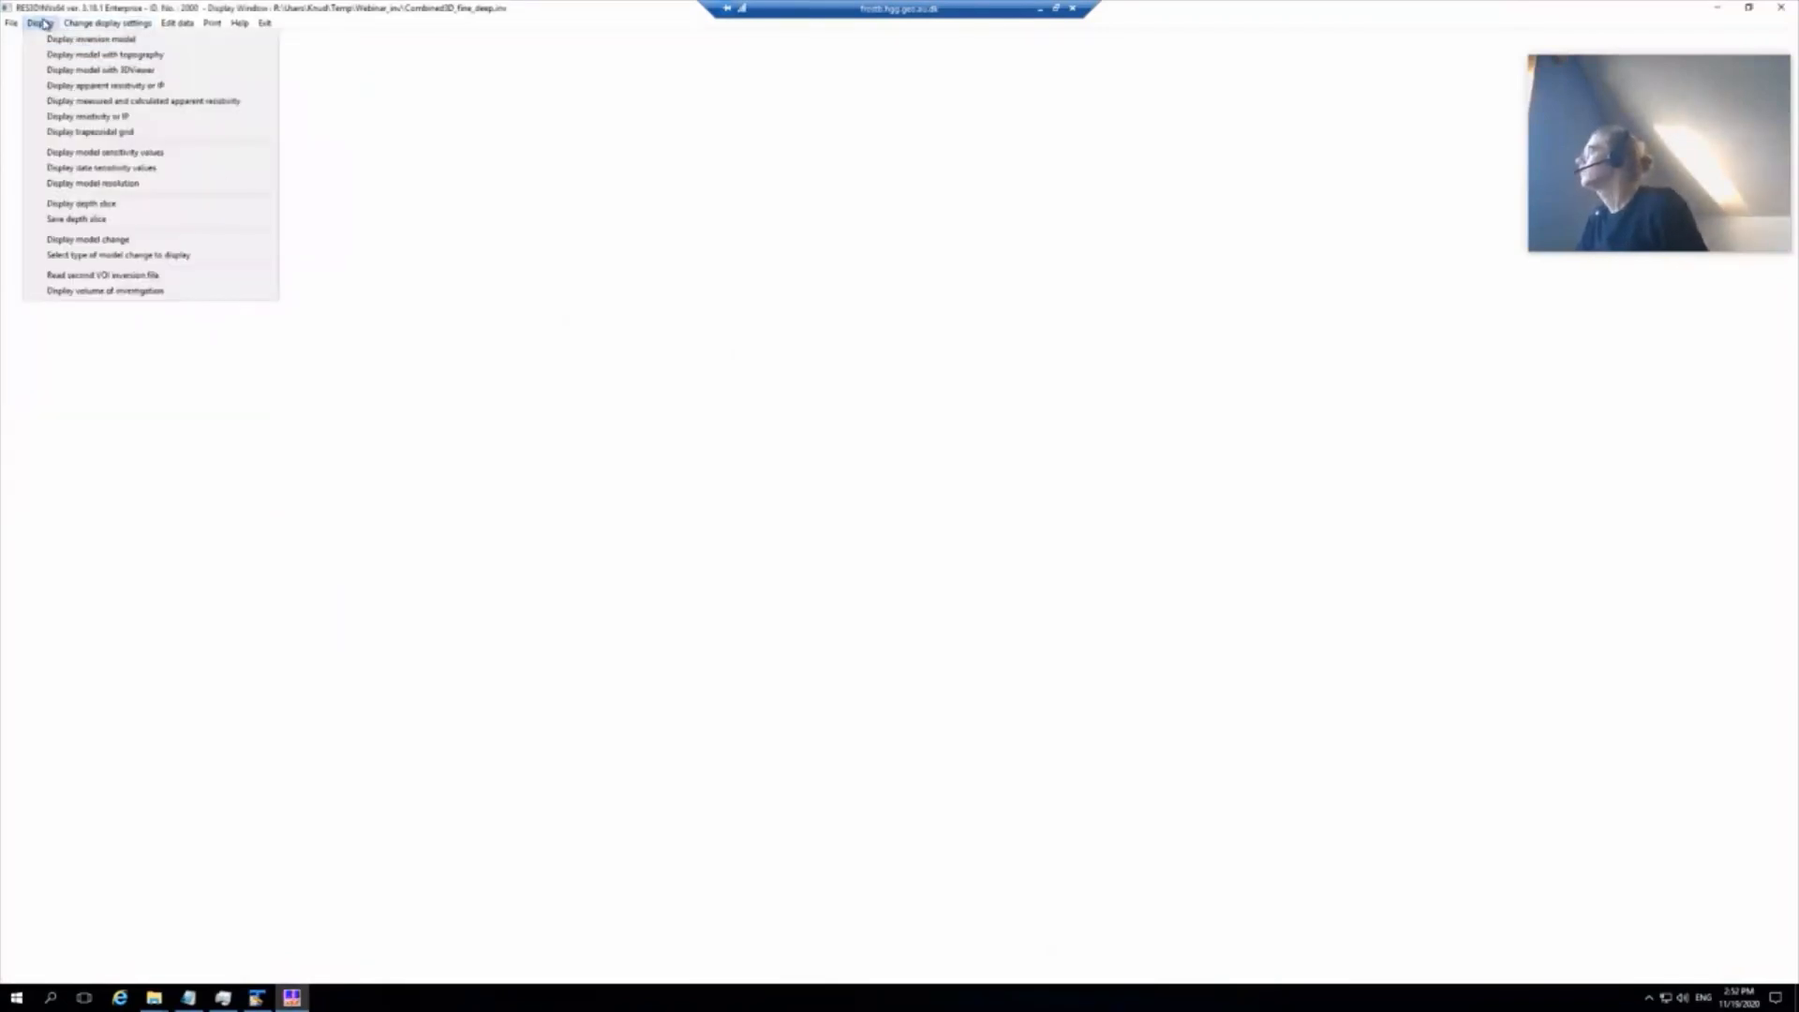
# Step: Export the model as resistivity values to the 3D viewer at the selected iteration
pyautogui.click(50, 71)
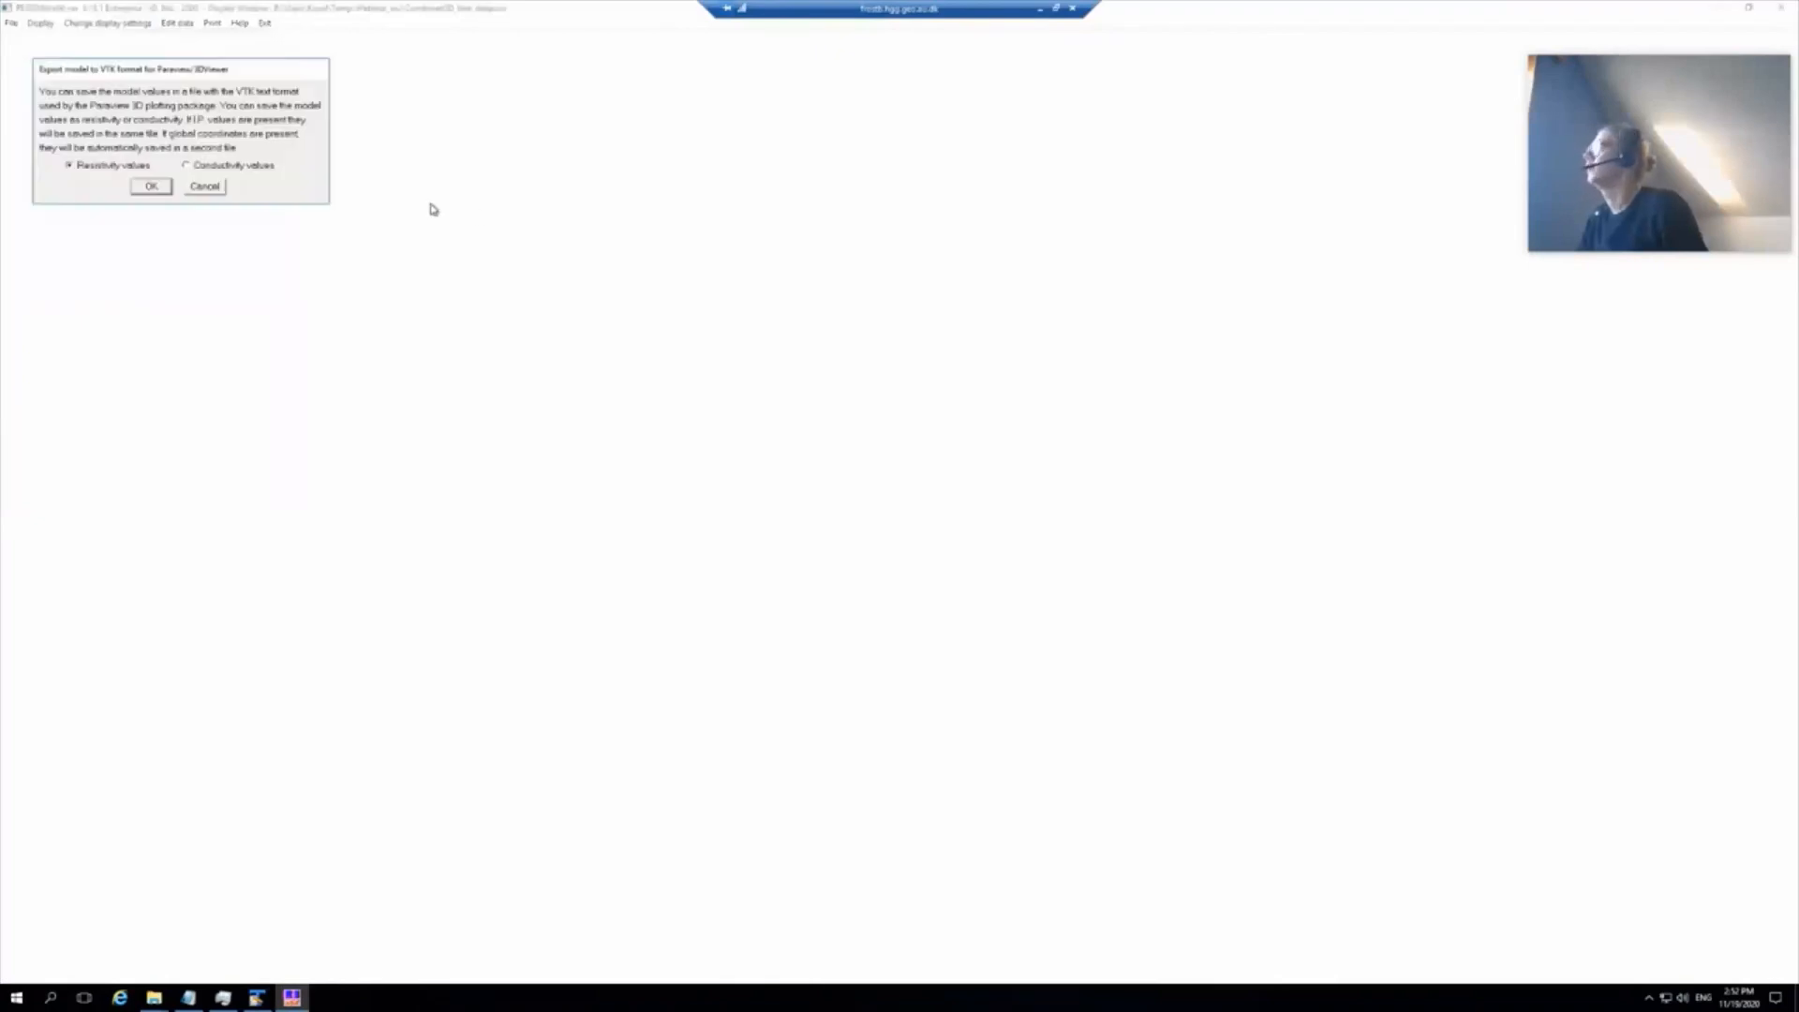
pyautogui.click(151, 186)
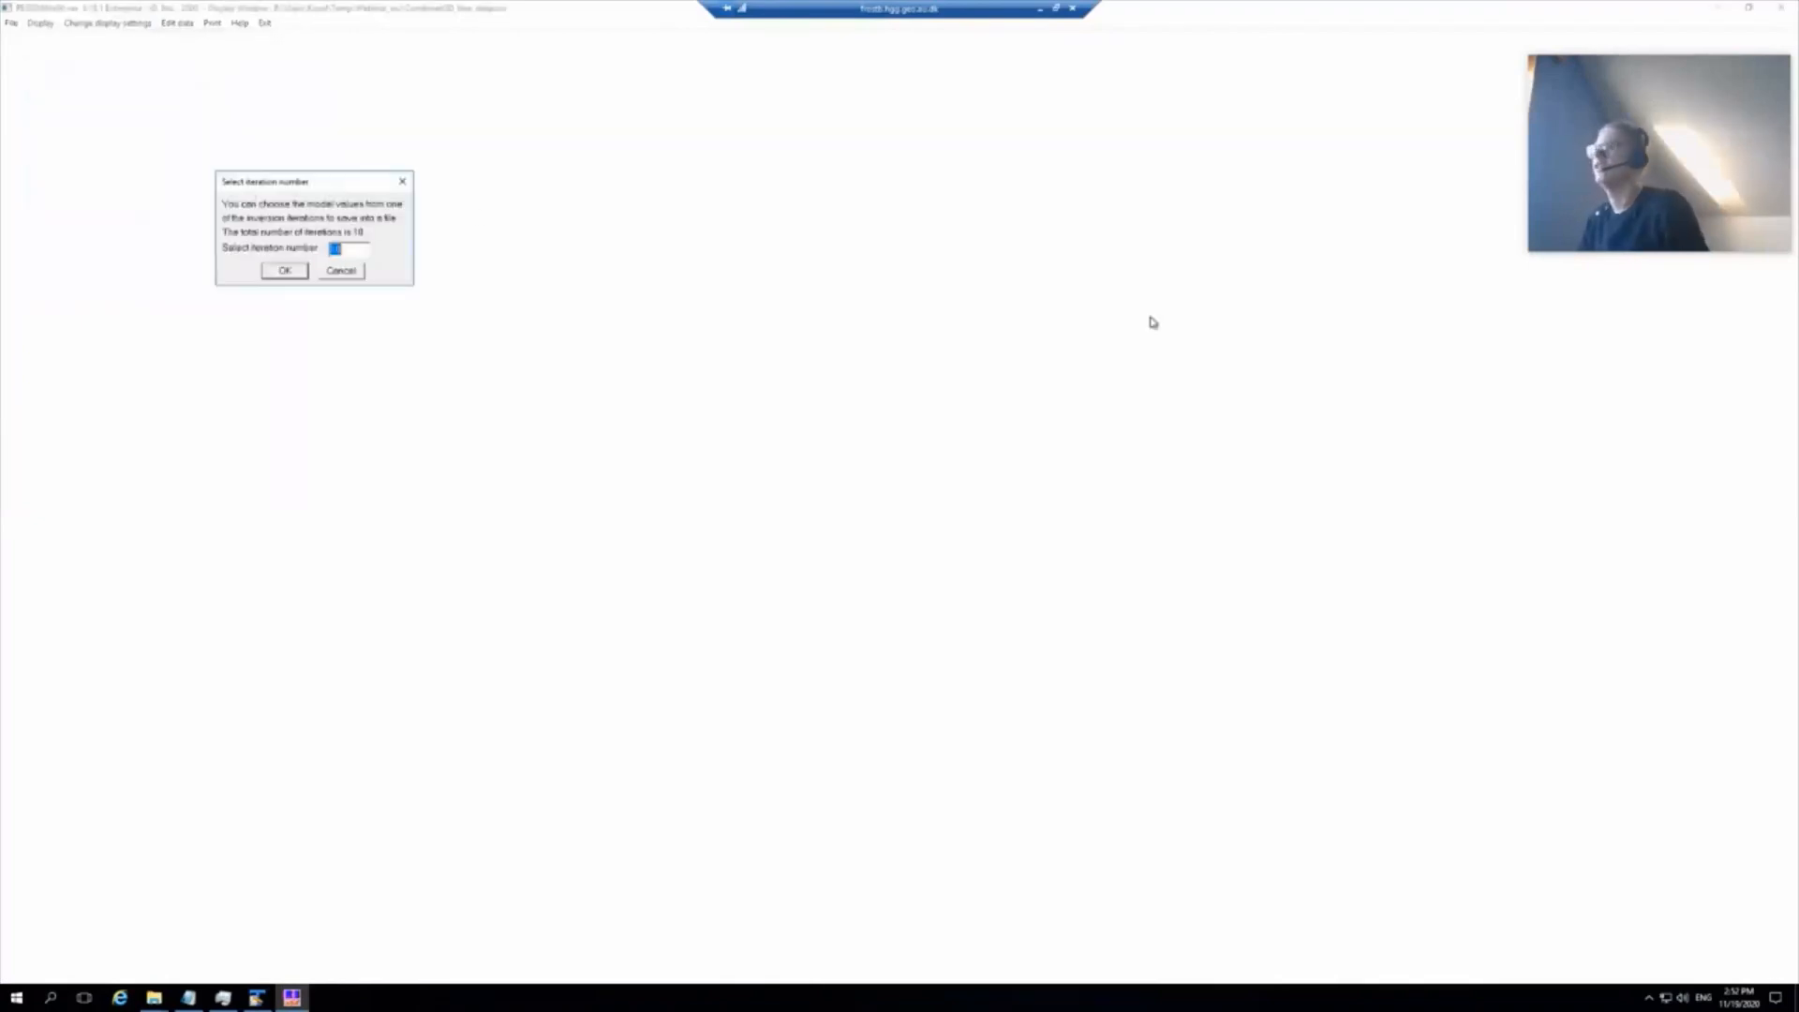
pyautogui.click(278, 274)
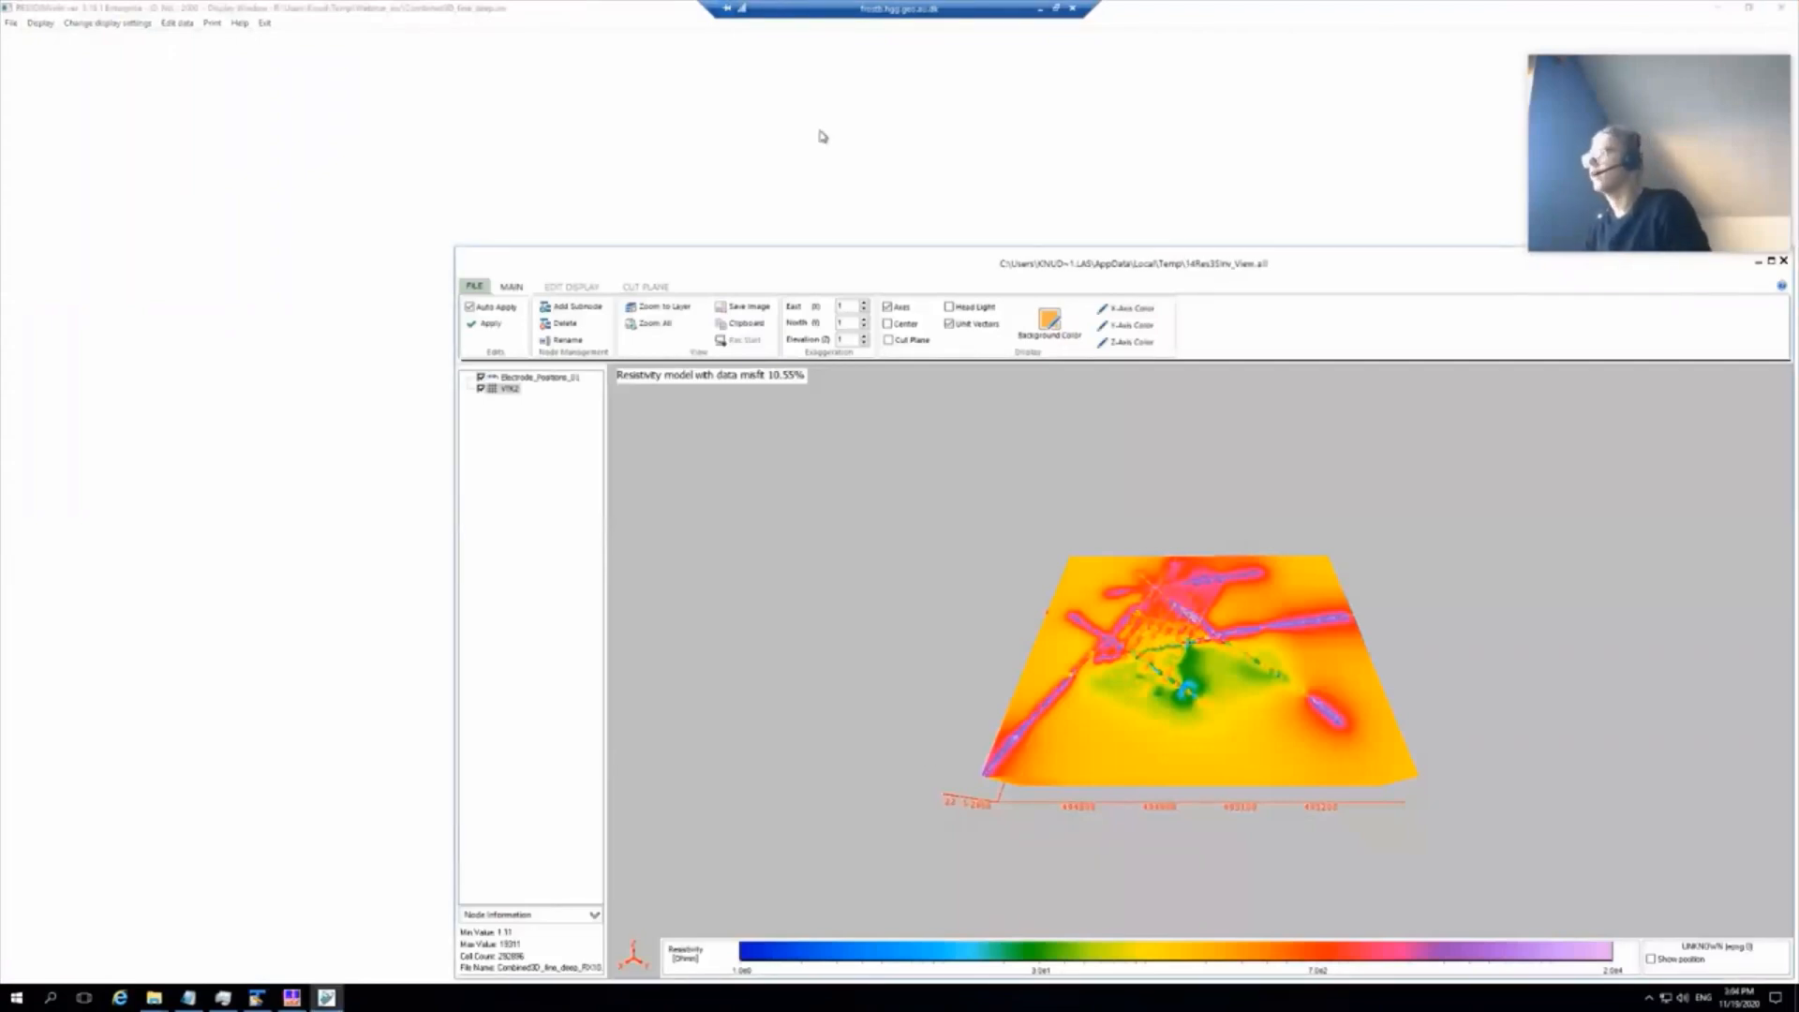
# Step: Maximize the 3D viewer and zoom into a close oblique view of the resistivity model
pyautogui.doubleClick(1139, 267)
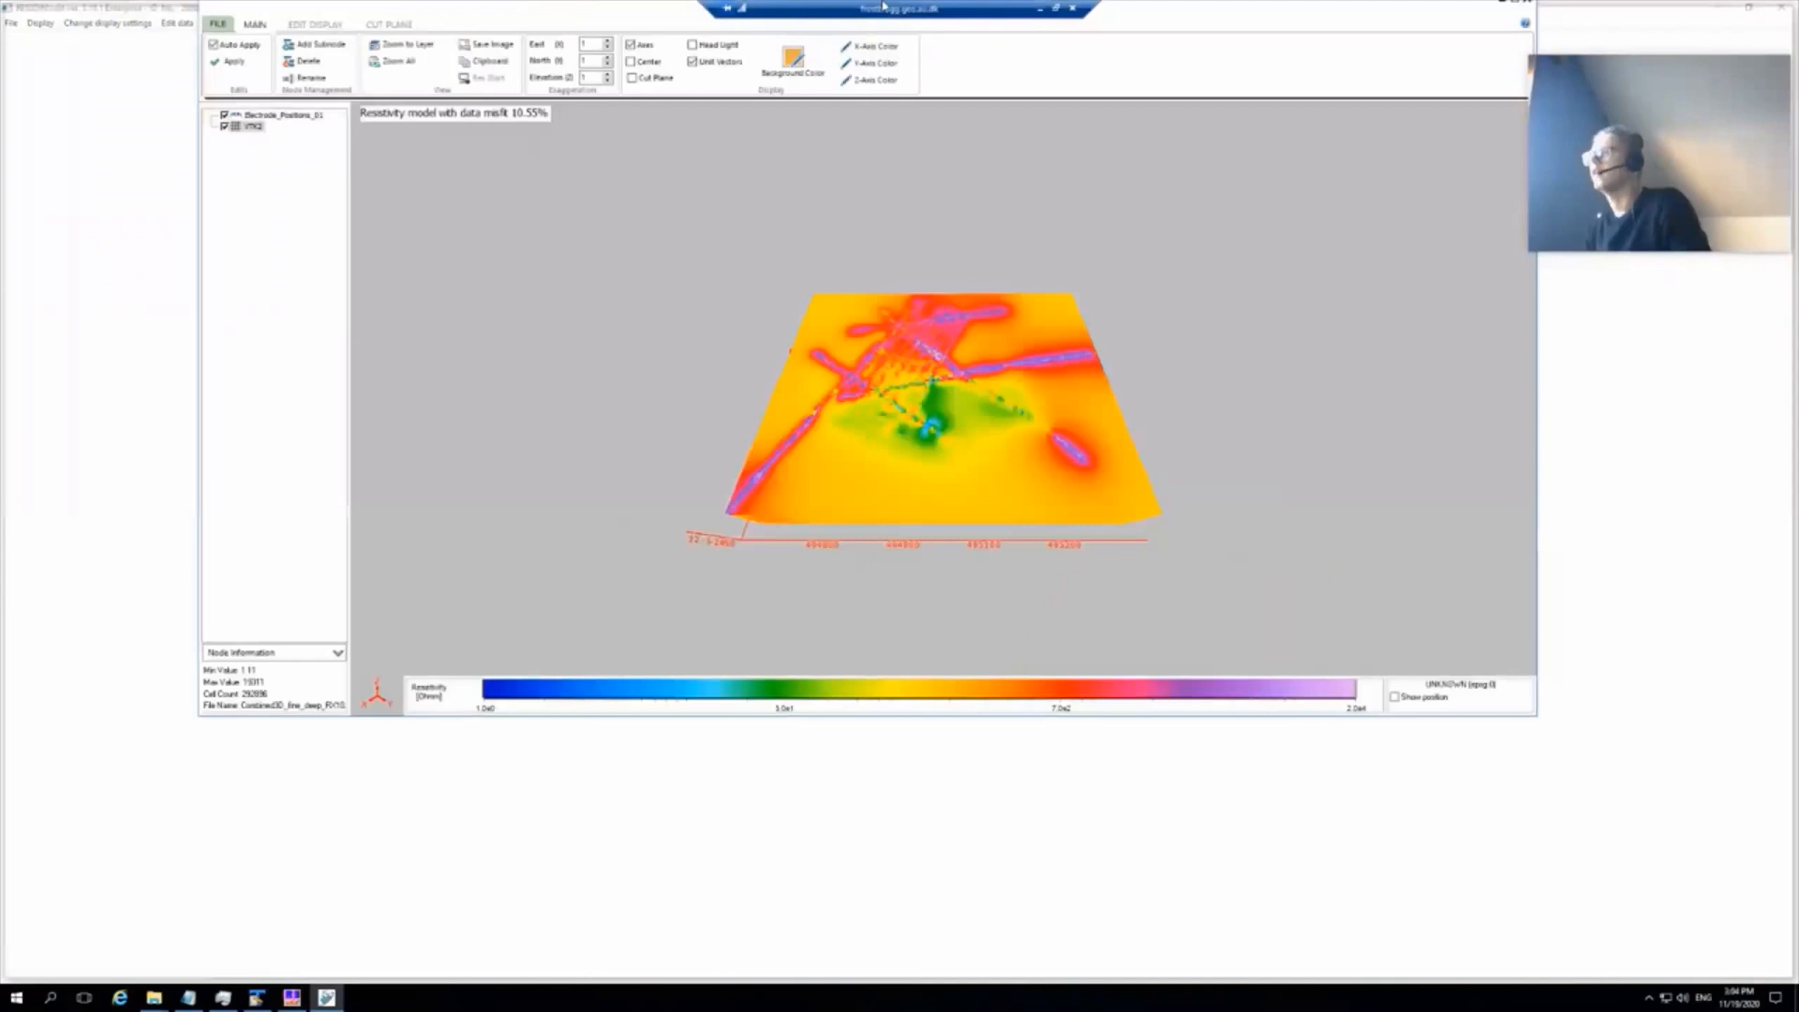
pyautogui.moveTo(857, 596); pyautogui.dragTo(902, 590)
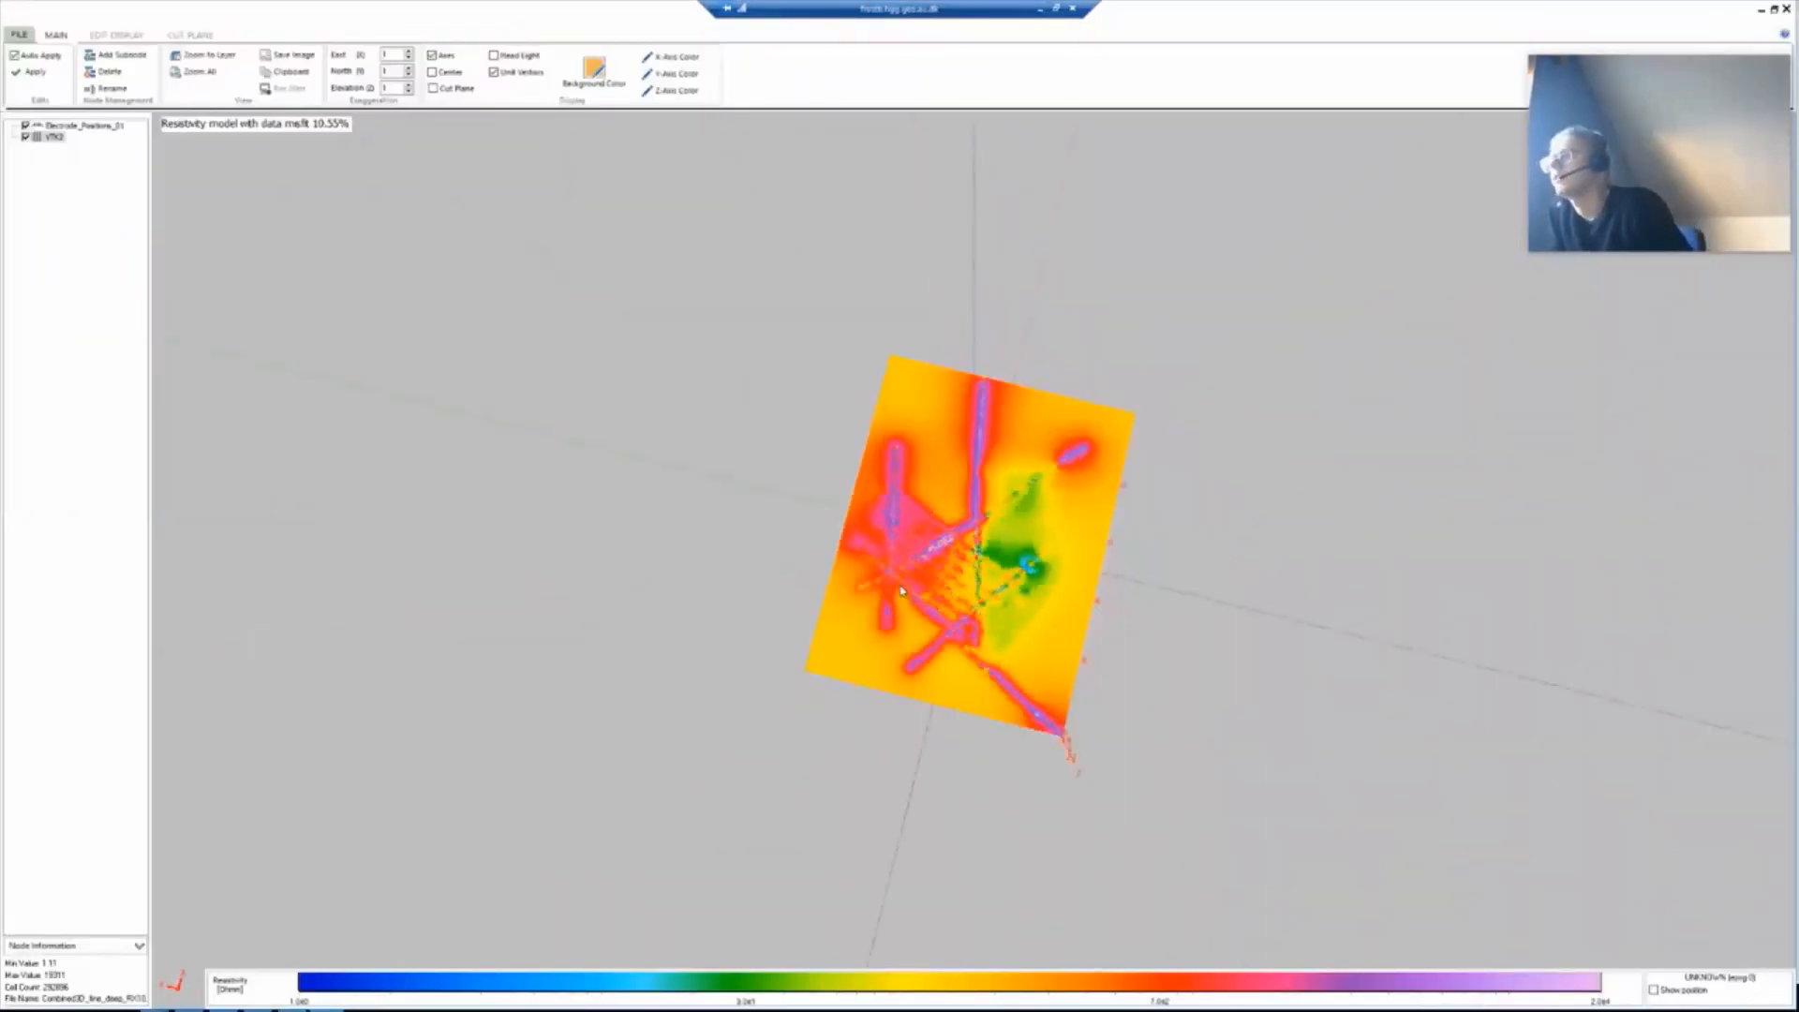
pyautogui.scroll(2, 901, 590)
pyautogui.scroll(2, 899, 590)
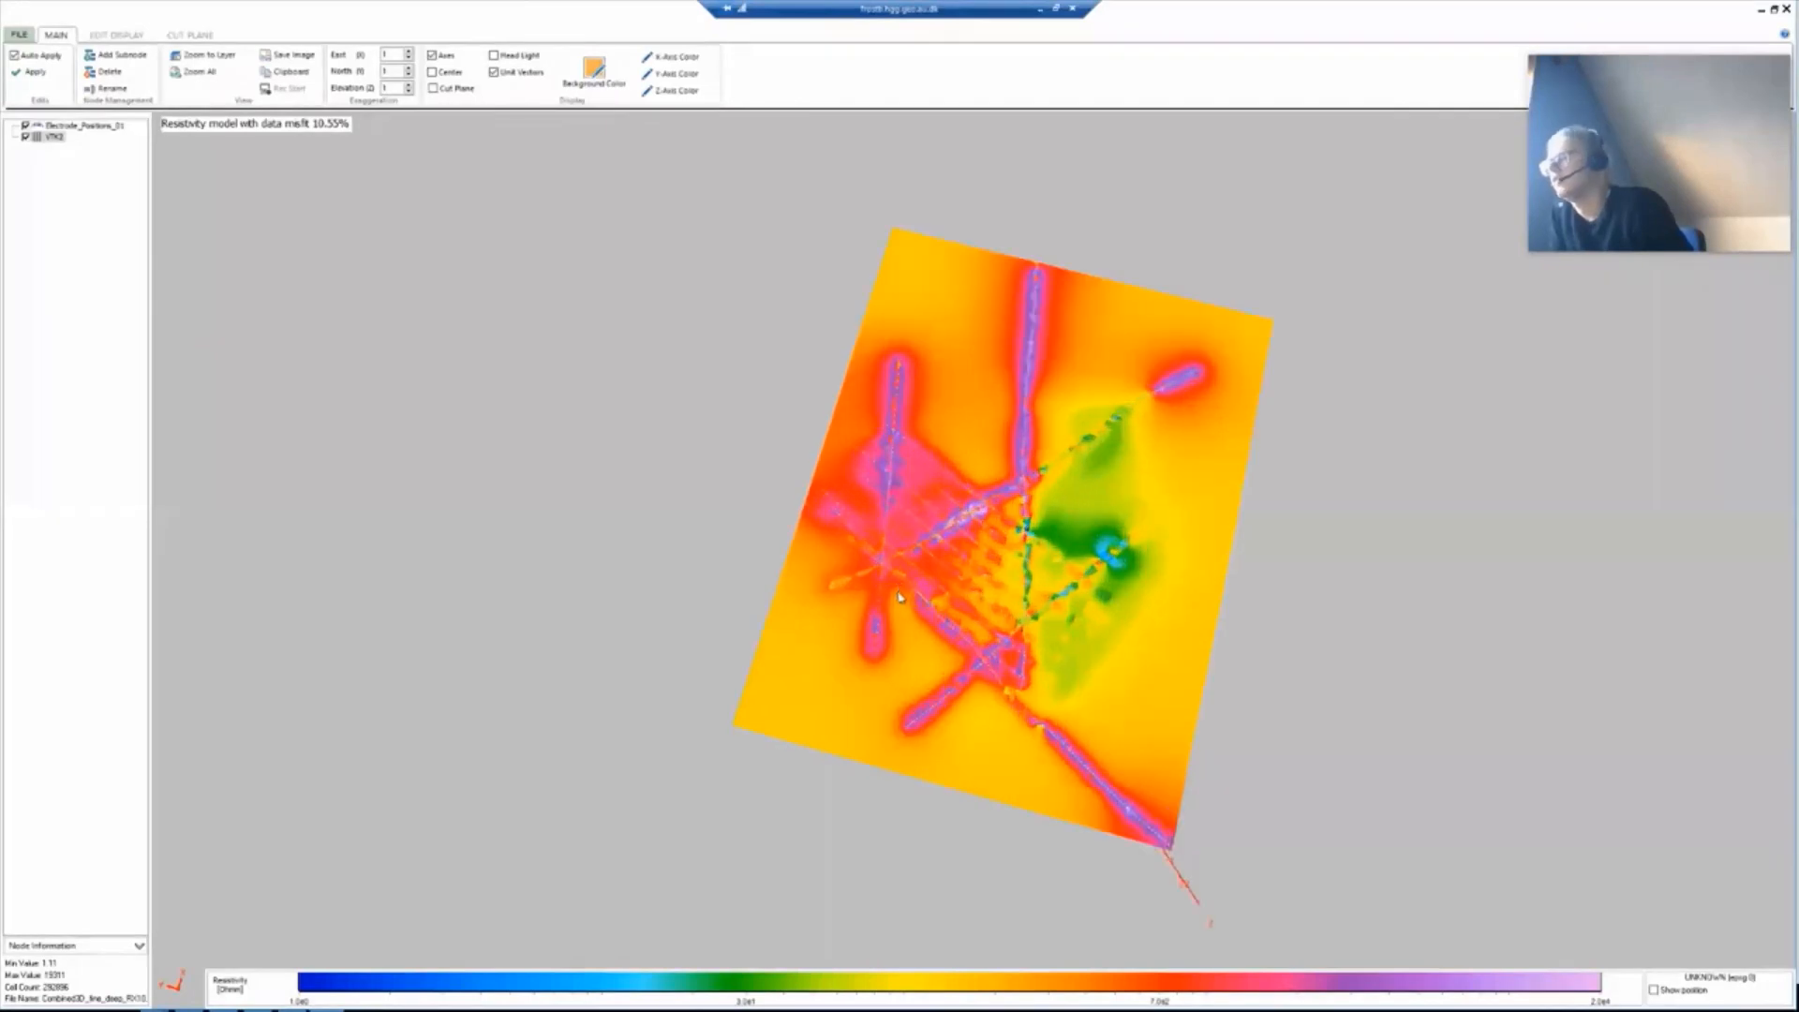
pyautogui.moveTo(909, 619); pyautogui.dragTo(930, 326)
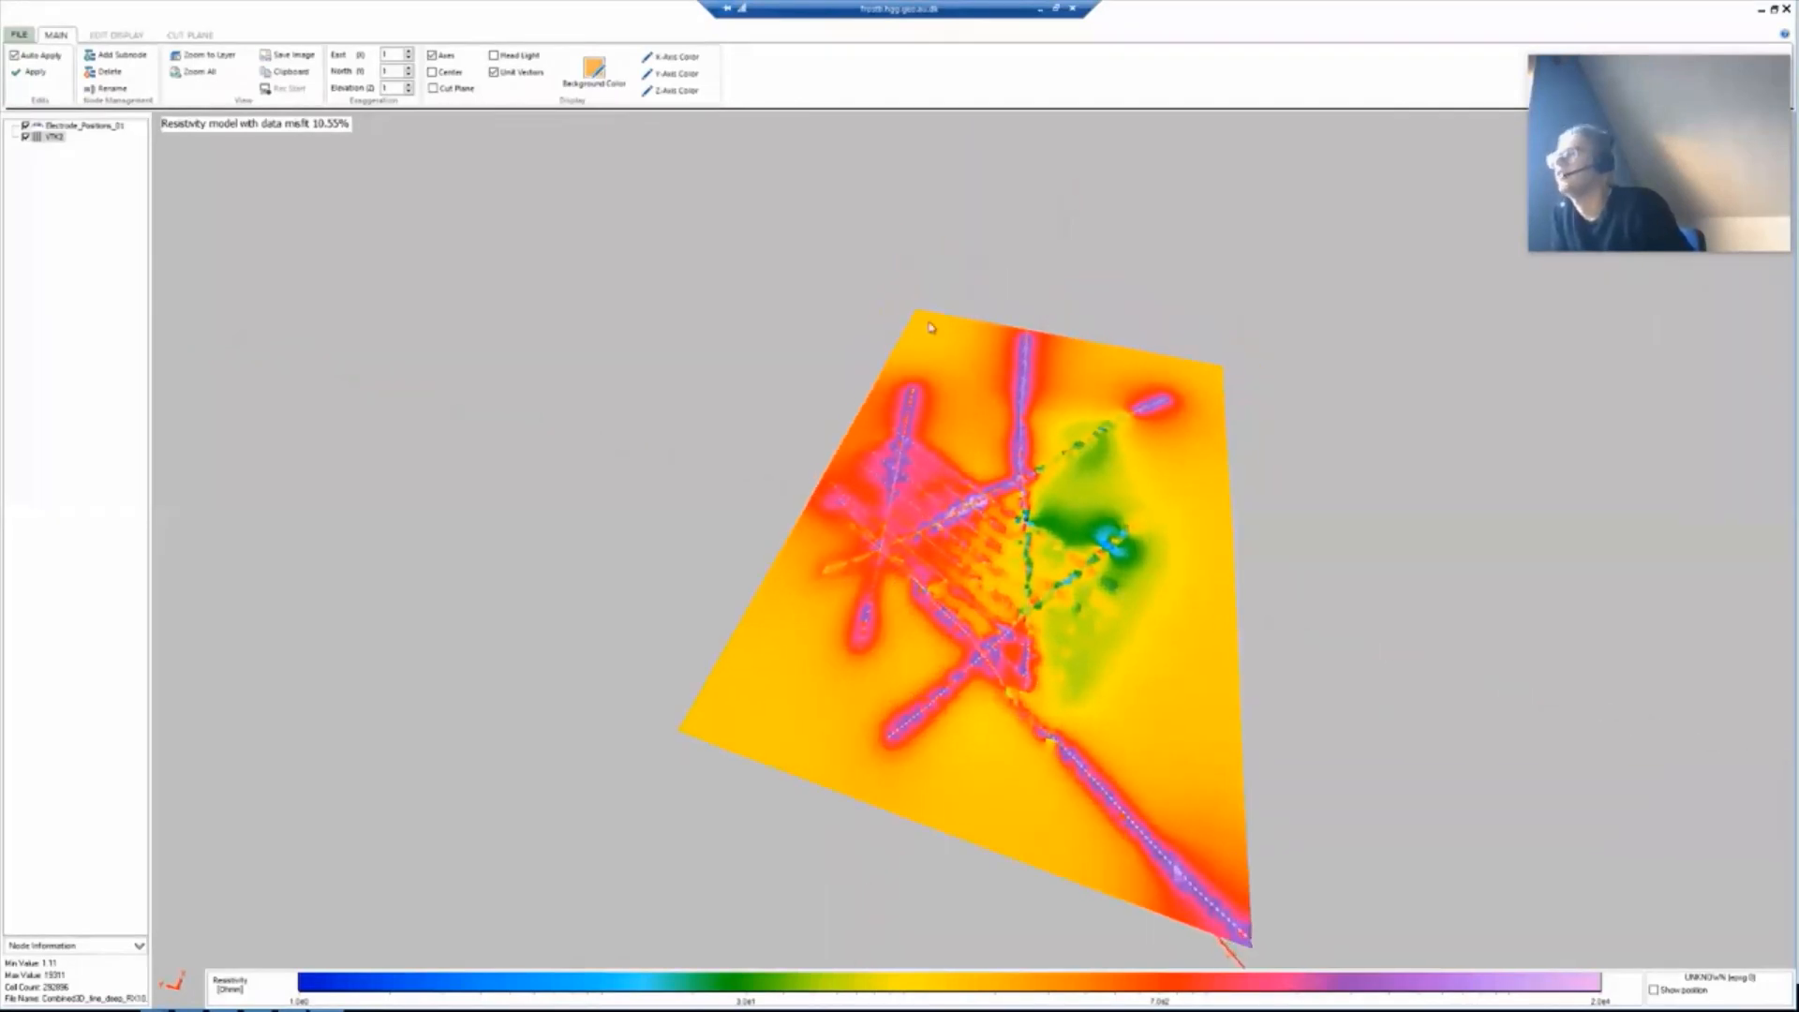
pyautogui.moveTo(1135, 779); pyautogui.dragTo(967, 633)
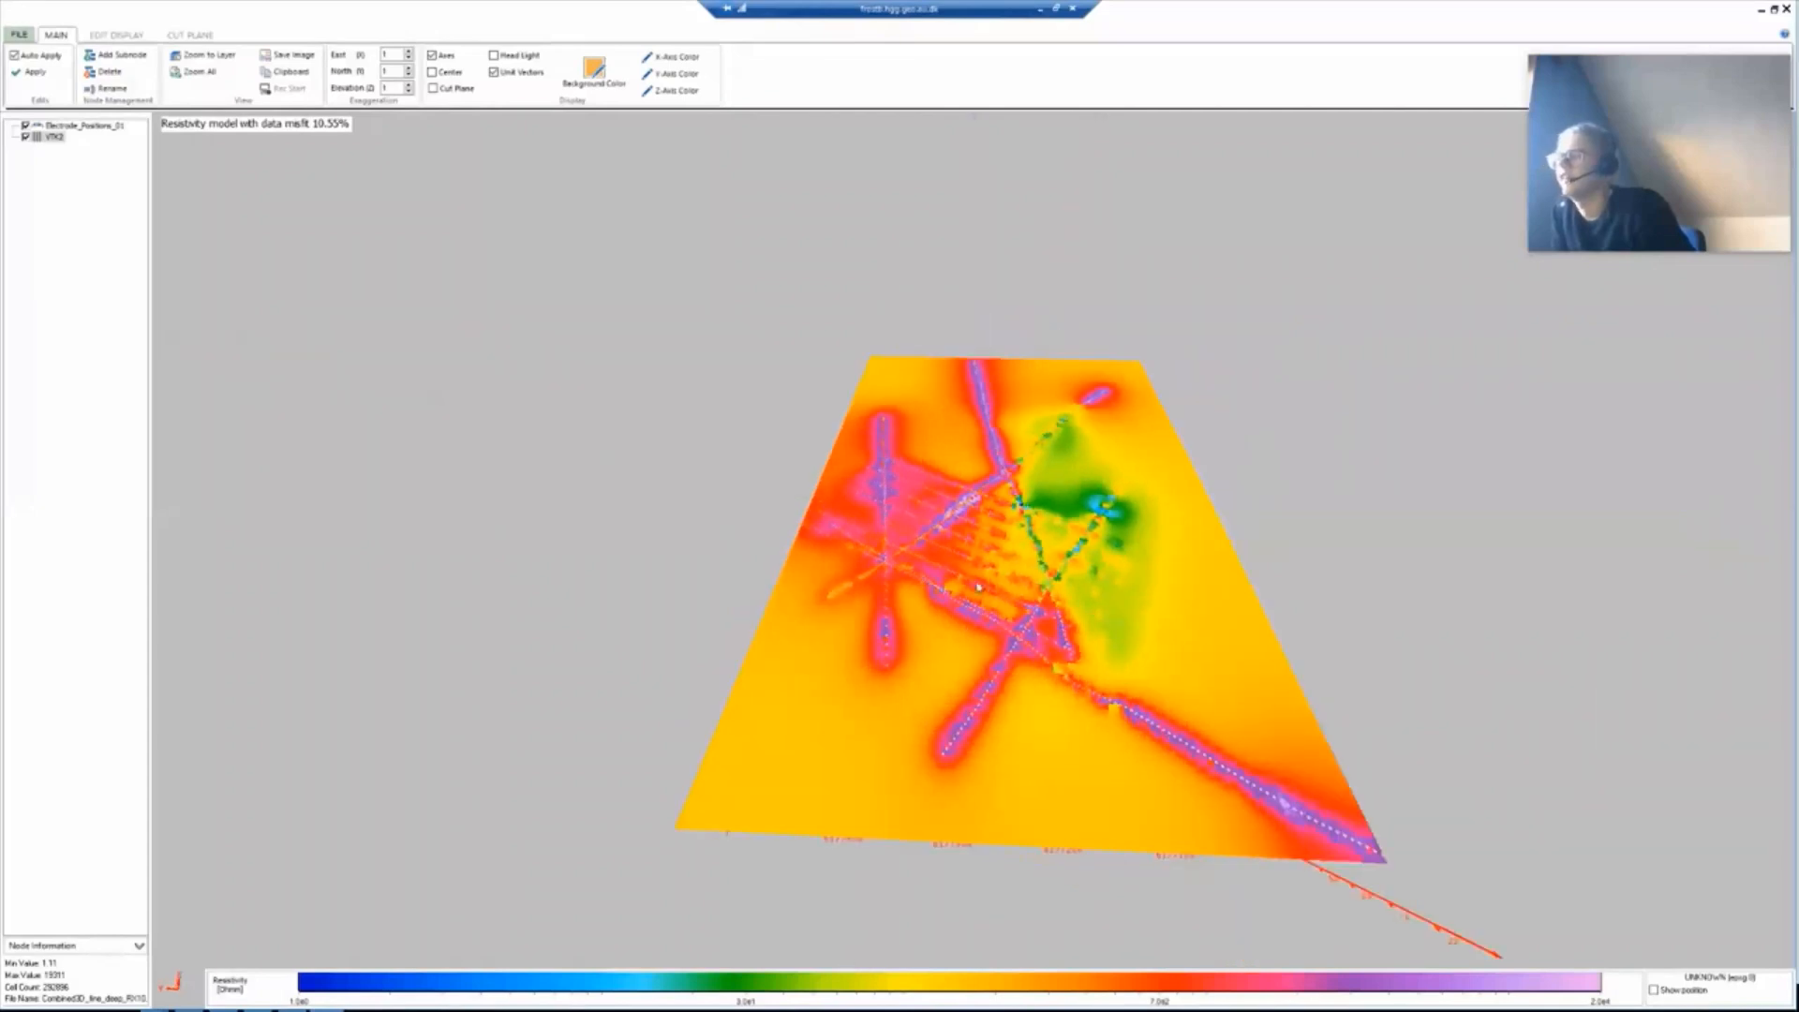
pyautogui.moveTo(927, 579)
pyautogui.mouseDown()
pyautogui.moveTo(902, 635)
pyautogui.moveTo(933, 614)
pyautogui.mouseUp()
pyautogui.scroll(2, 902, 635)
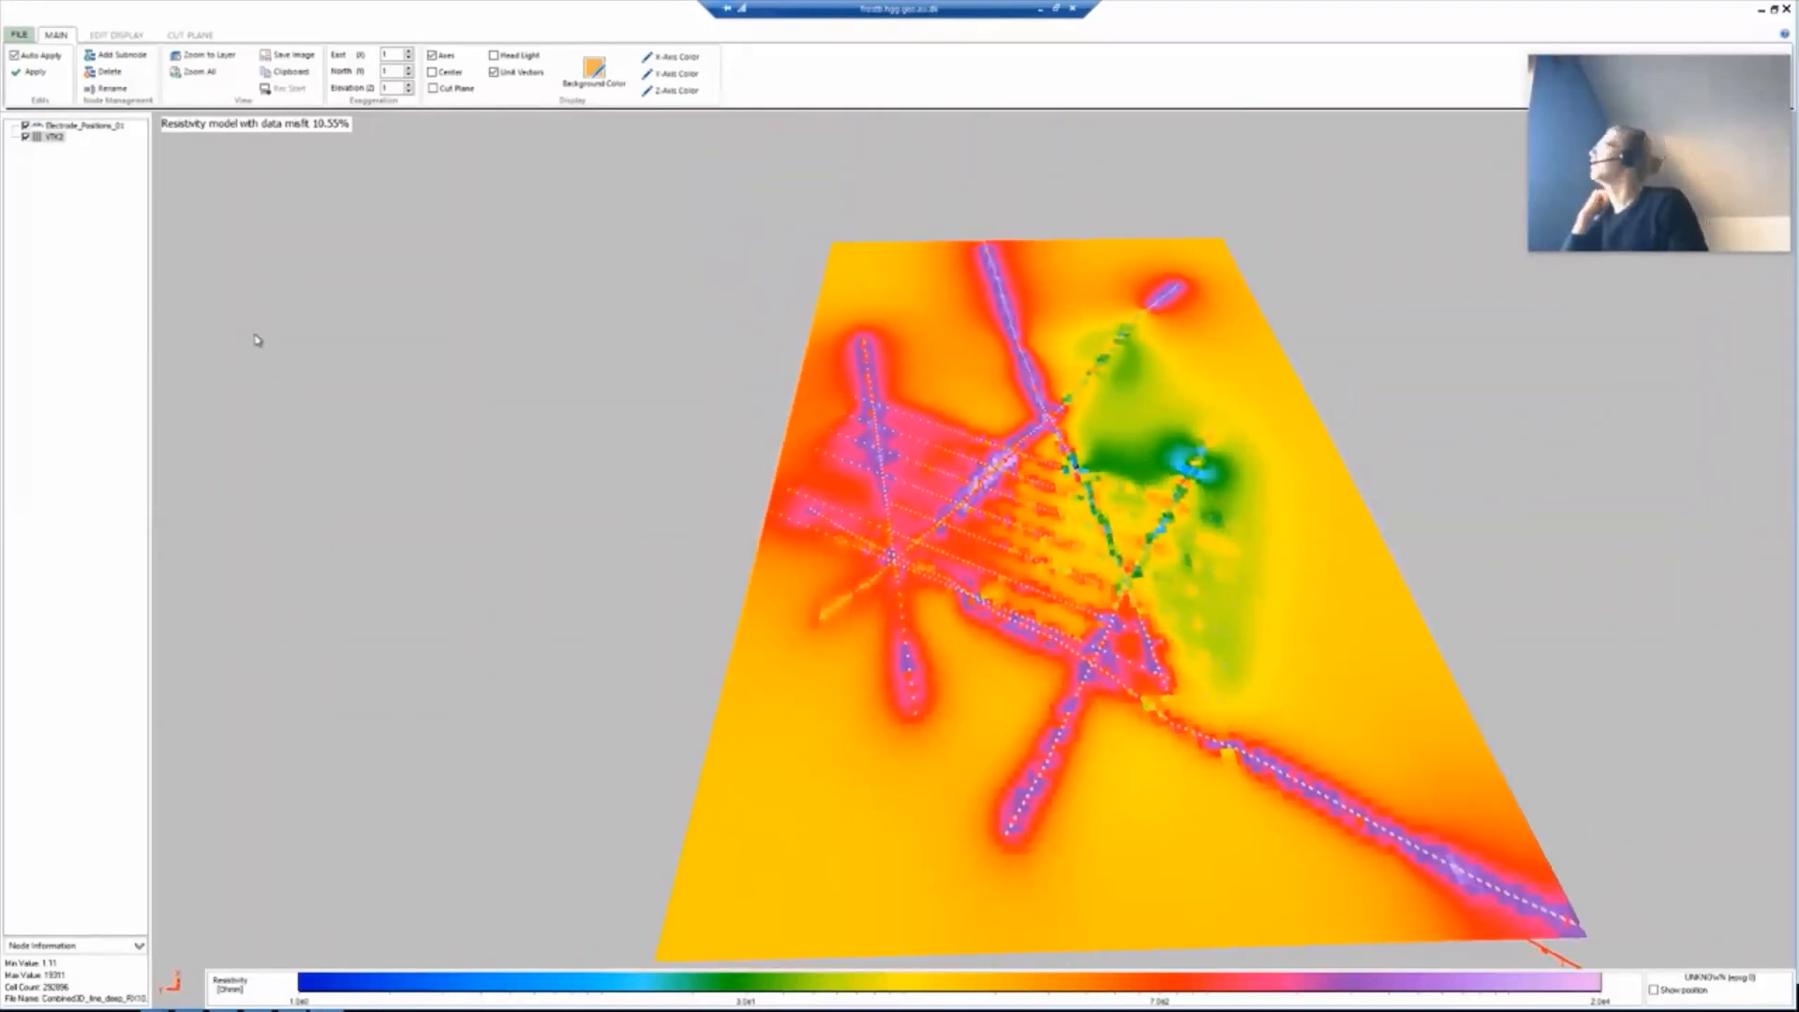
# Step: Set the cut plane's Cut Type to Volume in the display settings
pyautogui.click(116, 35)
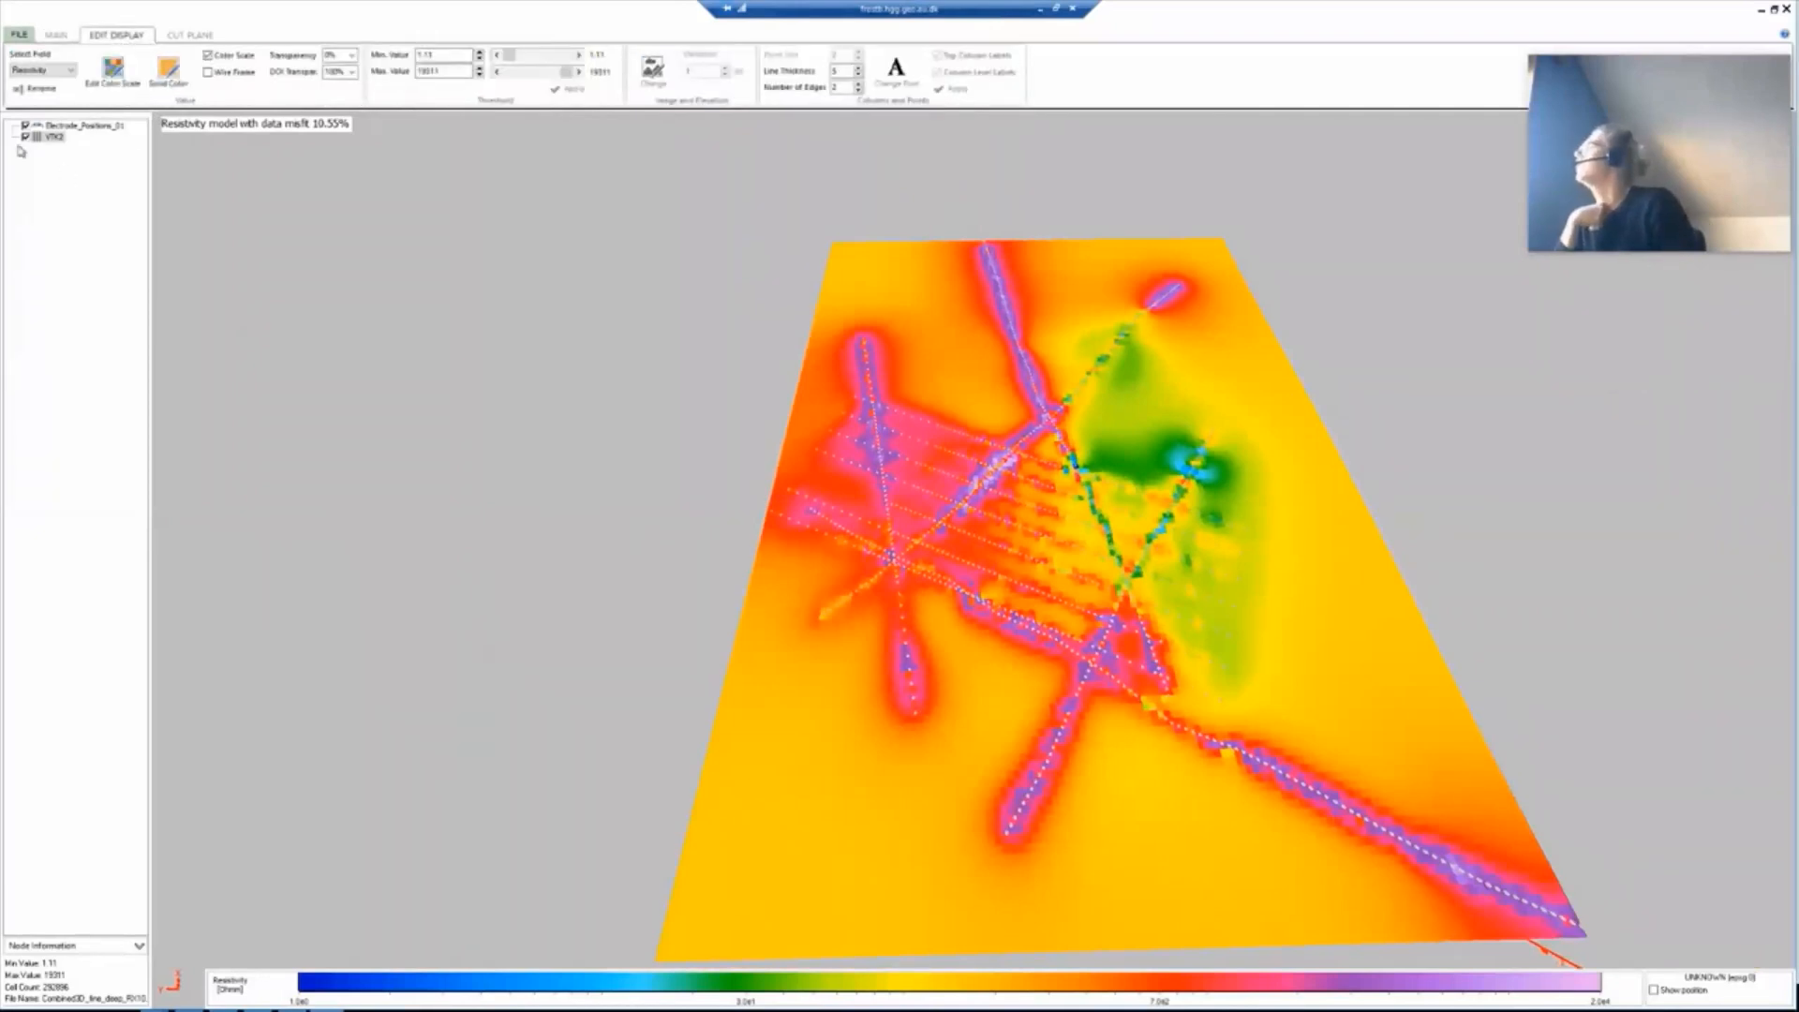
pyautogui.click(190, 34)
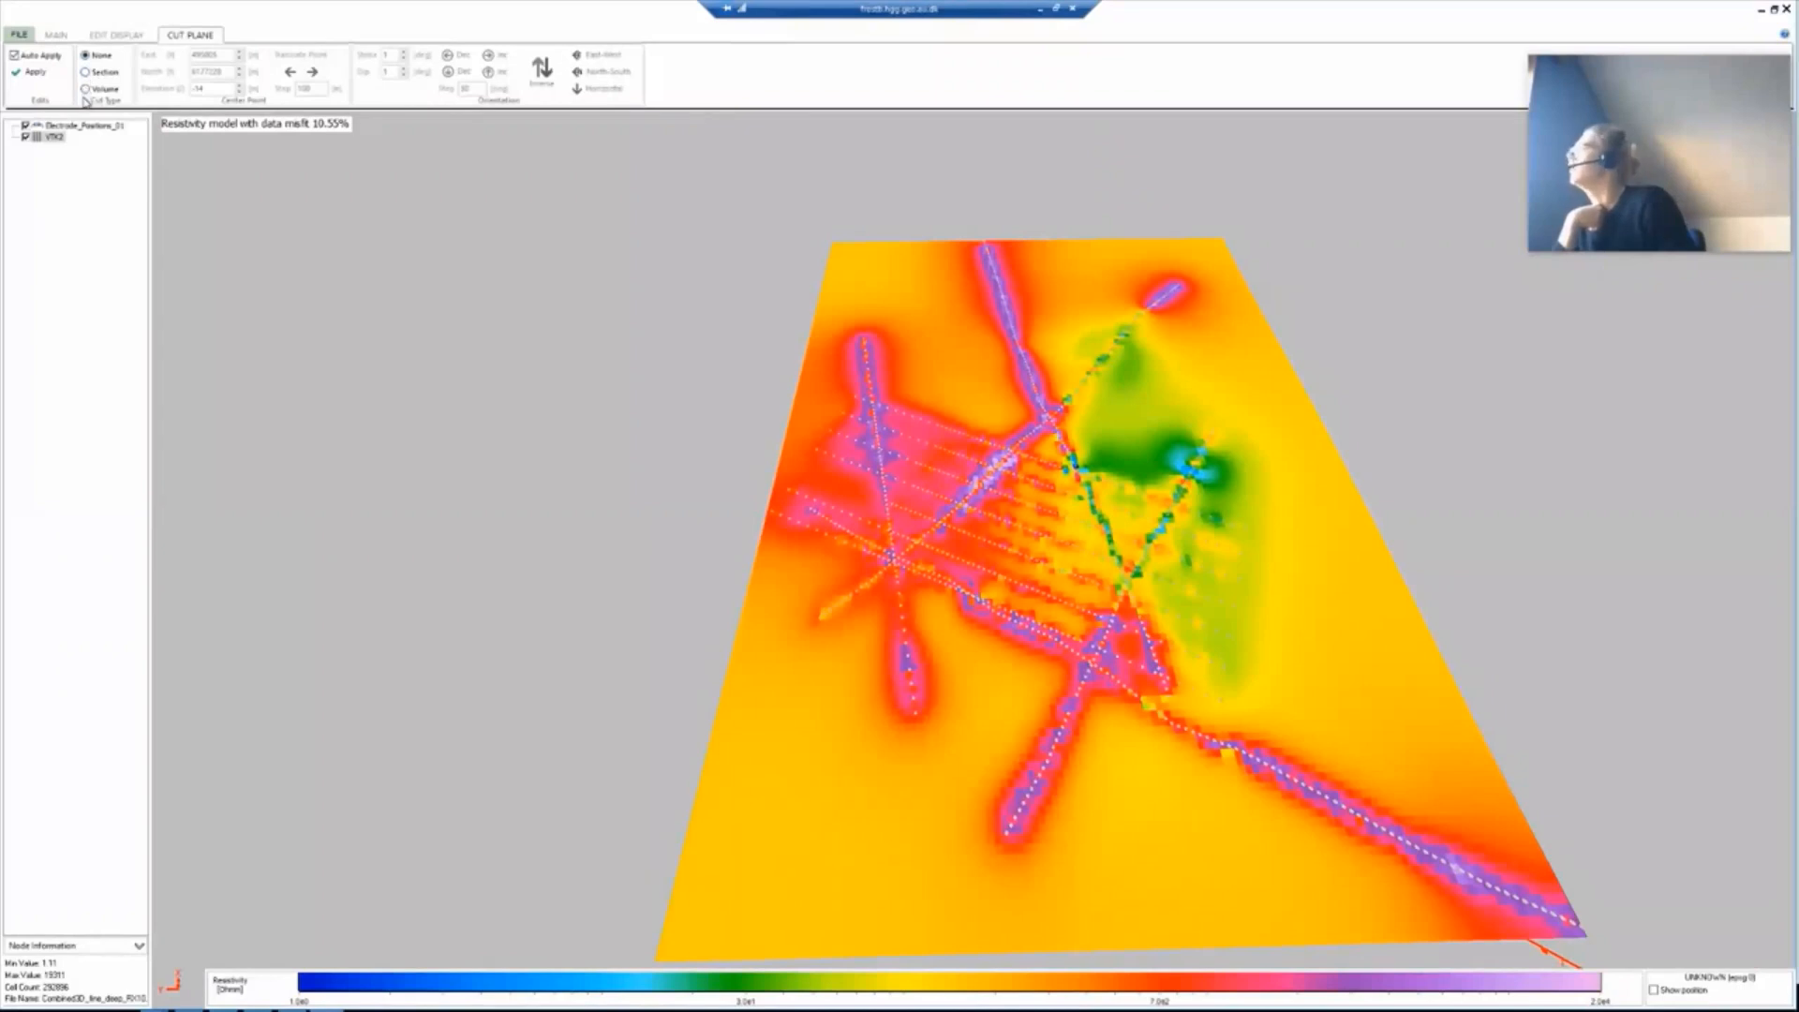
pyautogui.click(85, 89)
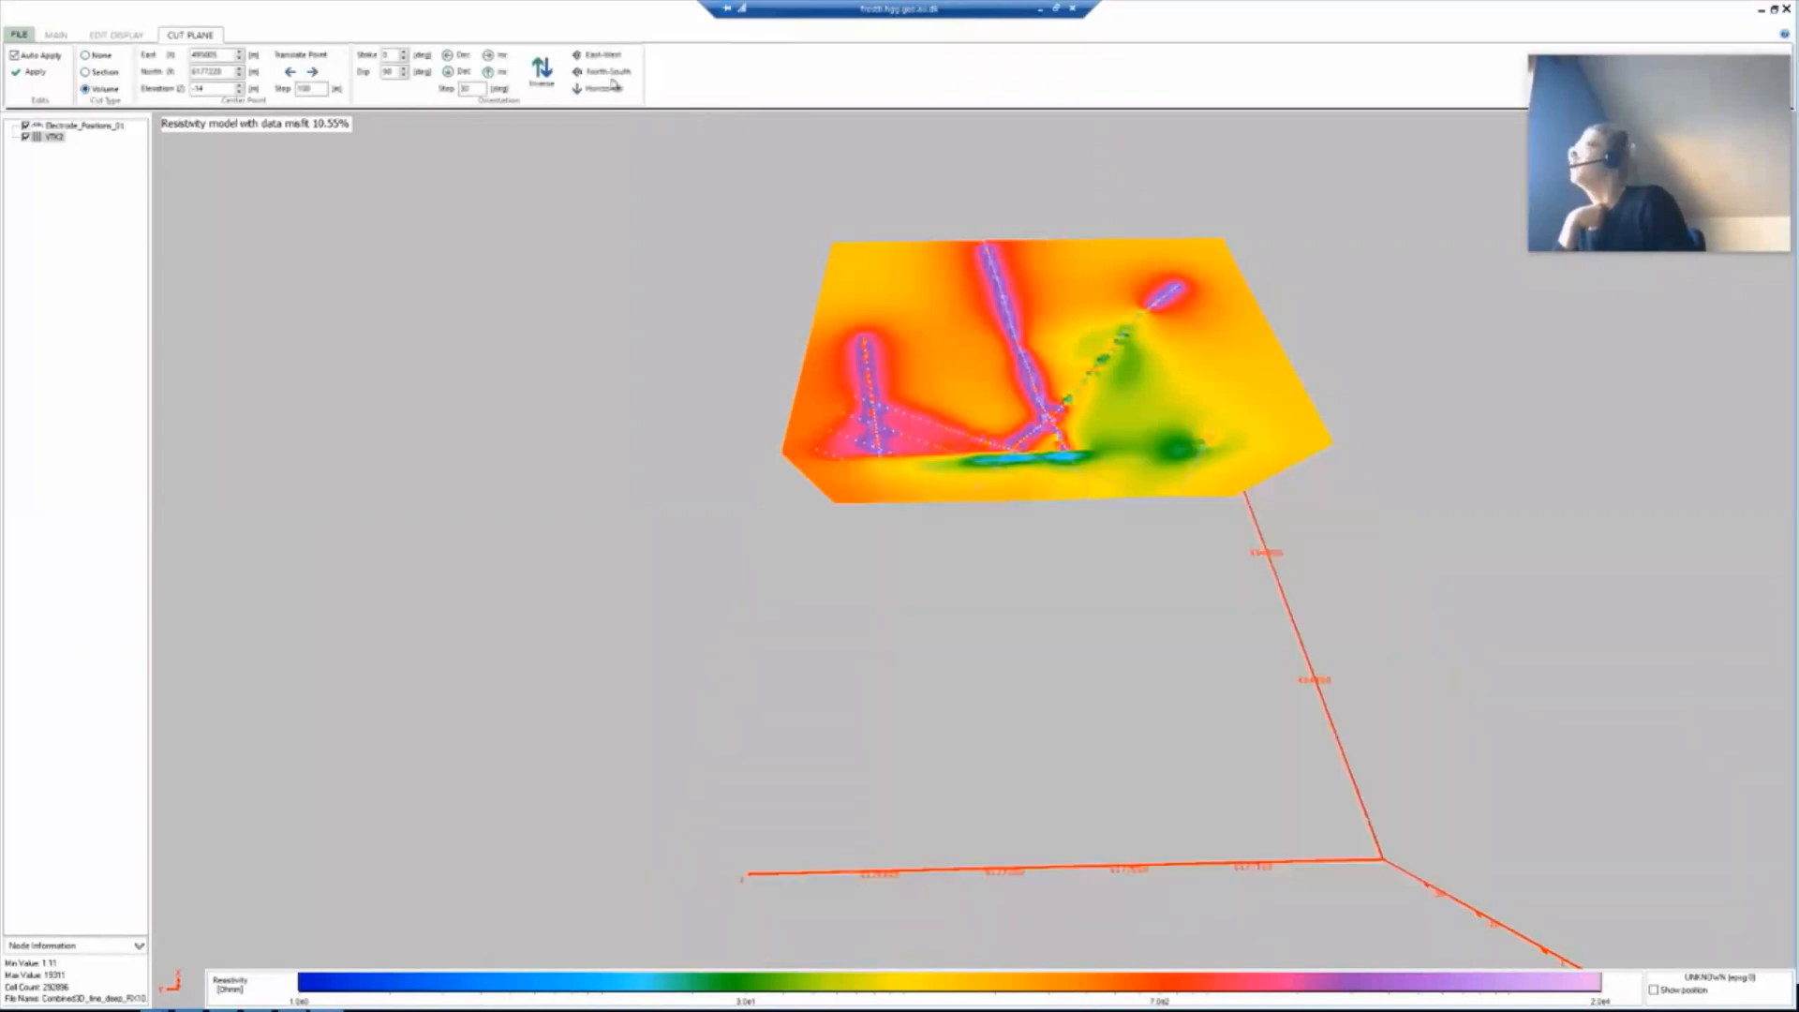
# Step: Return the volume cut's strike to 0 and adjust its dip into a horizontal slice
pyautogui.click(457, 58)
pyautogui.click(500, 75)
pyautogui.click(500, 75)
pyautogui.click(501, 75)
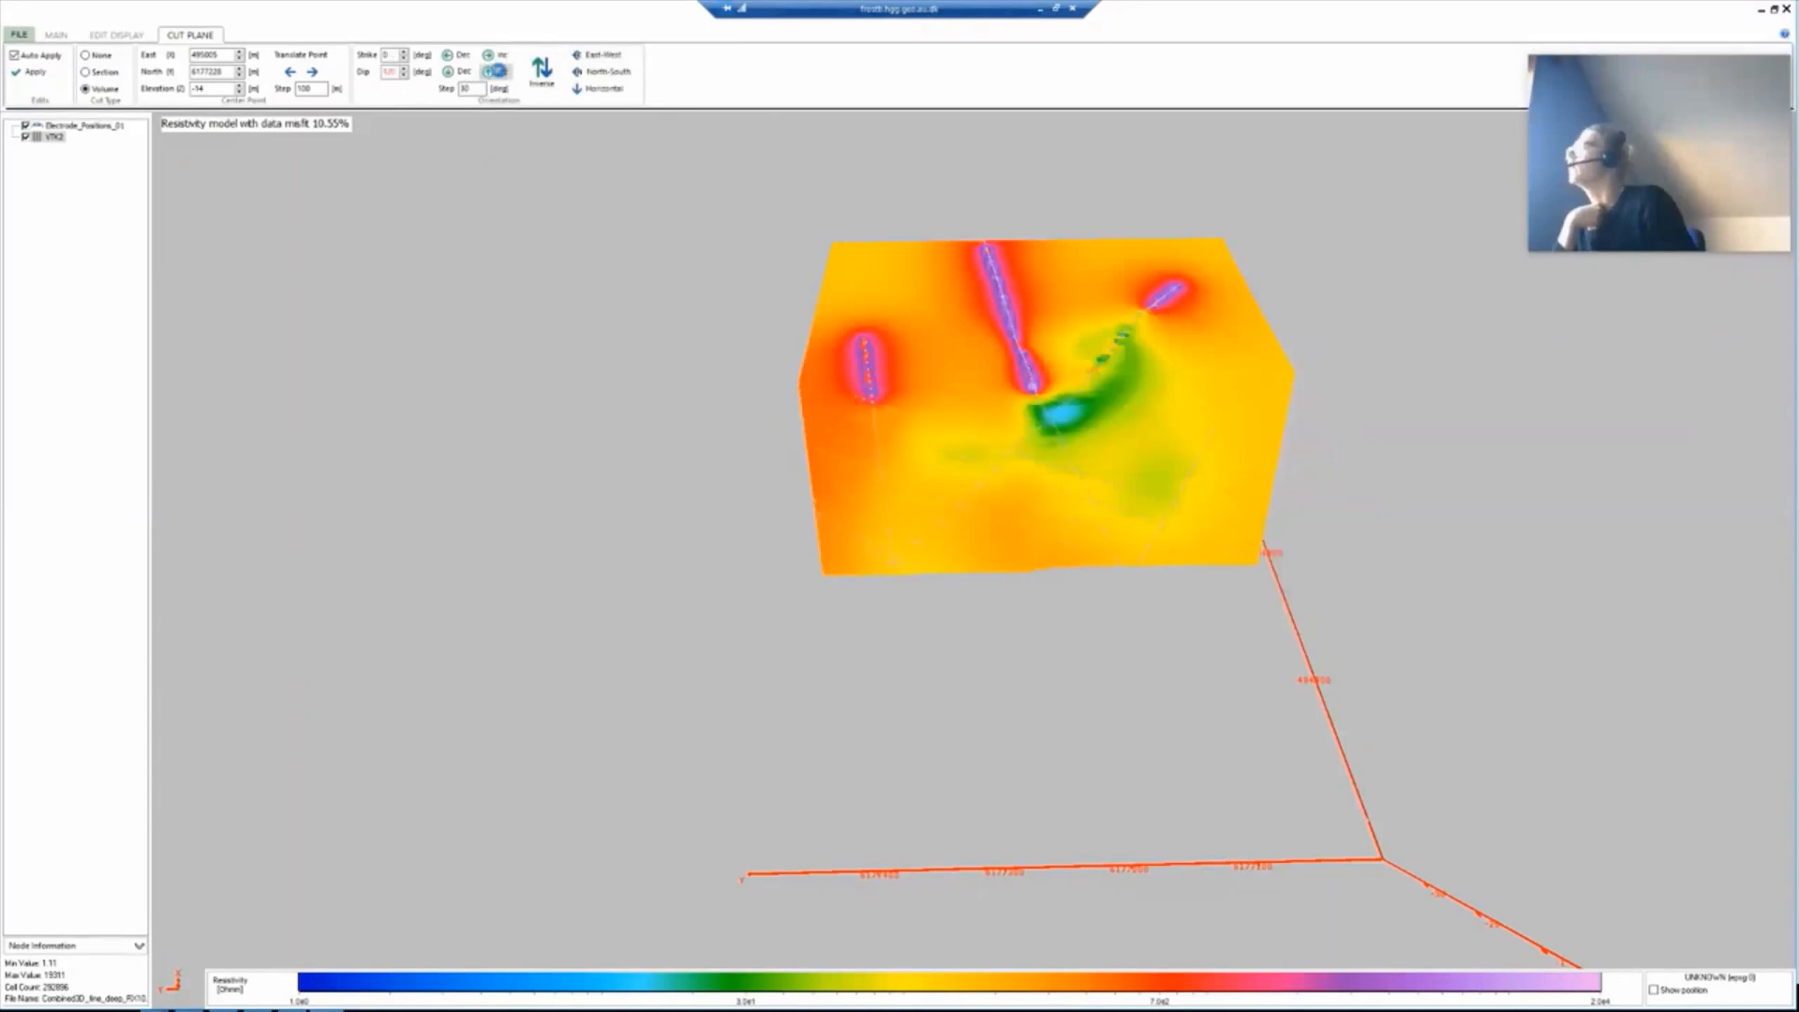
pyautogui.click(501, 75)
pyautogui.click(466, 75)
pyautogui.moveTo(864, 397); pyautogui.dragTo(973, 381)
pyautogui.moveTo(1097, 667); pyautogui.dragTo(1052, 726)
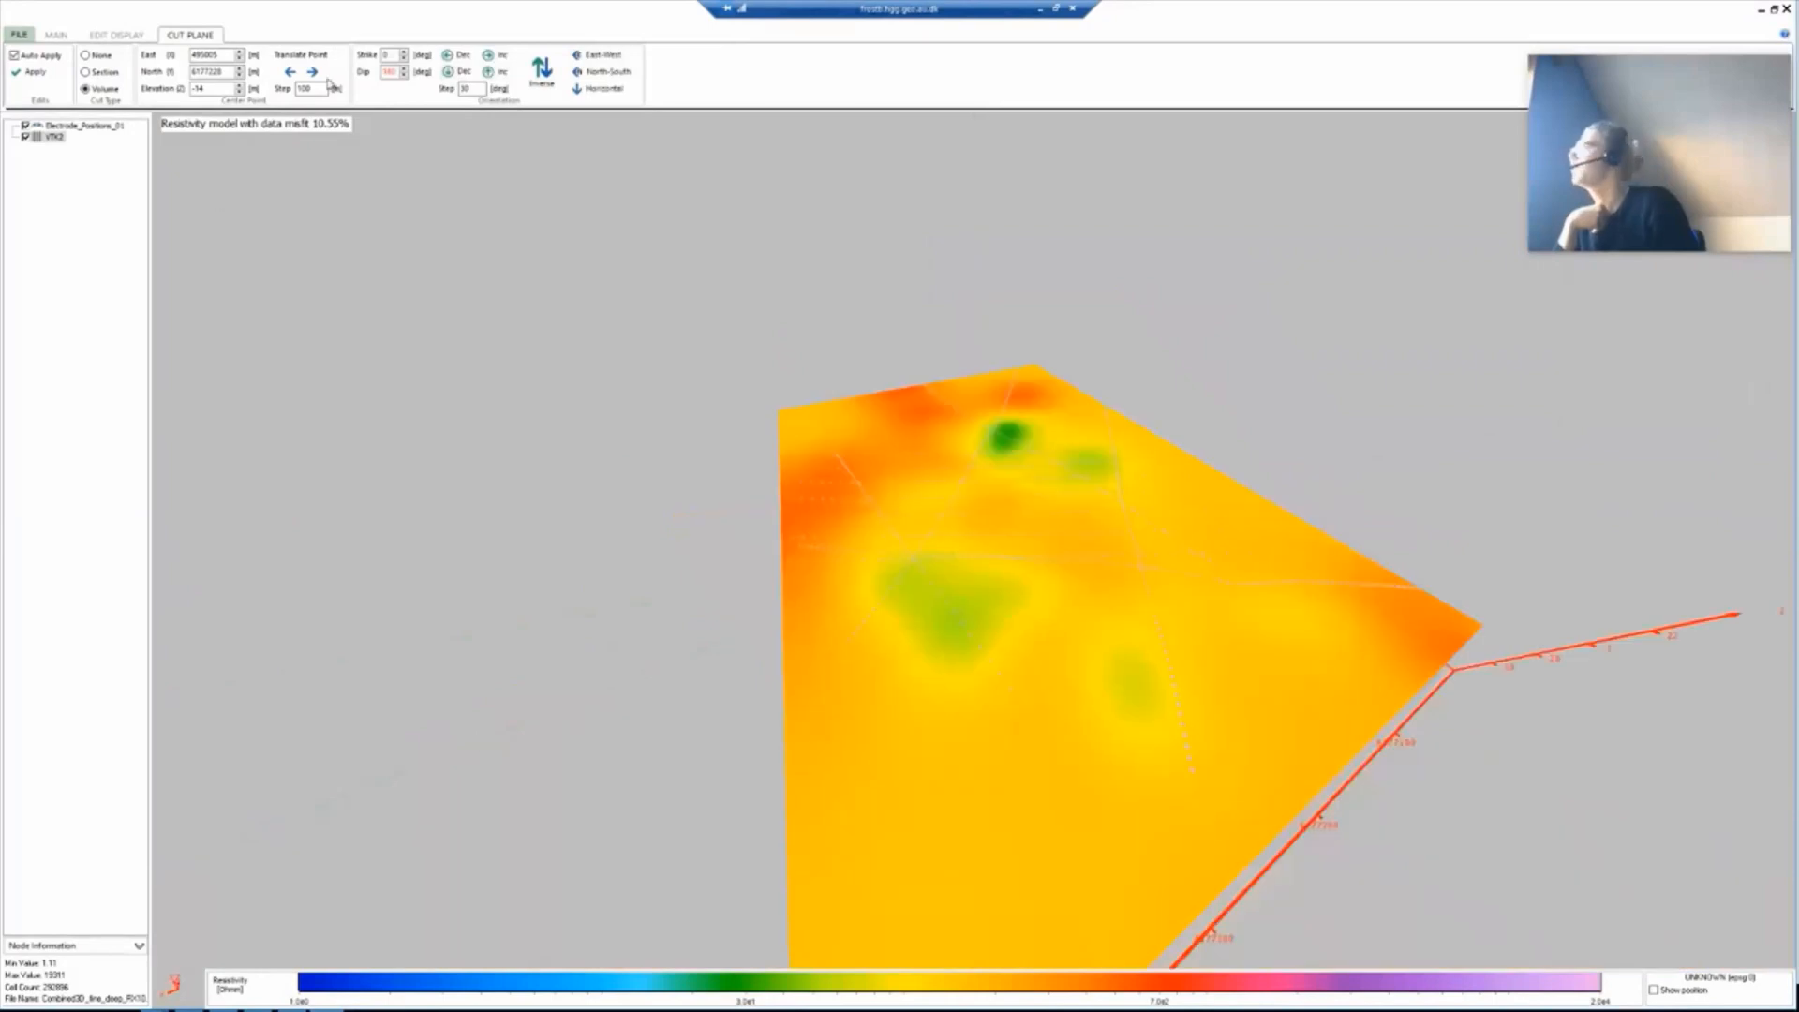
# Step: Set Step to 1 and shift the slice up three, then down three steps to 11 m elevation
pyautogui.write('1')
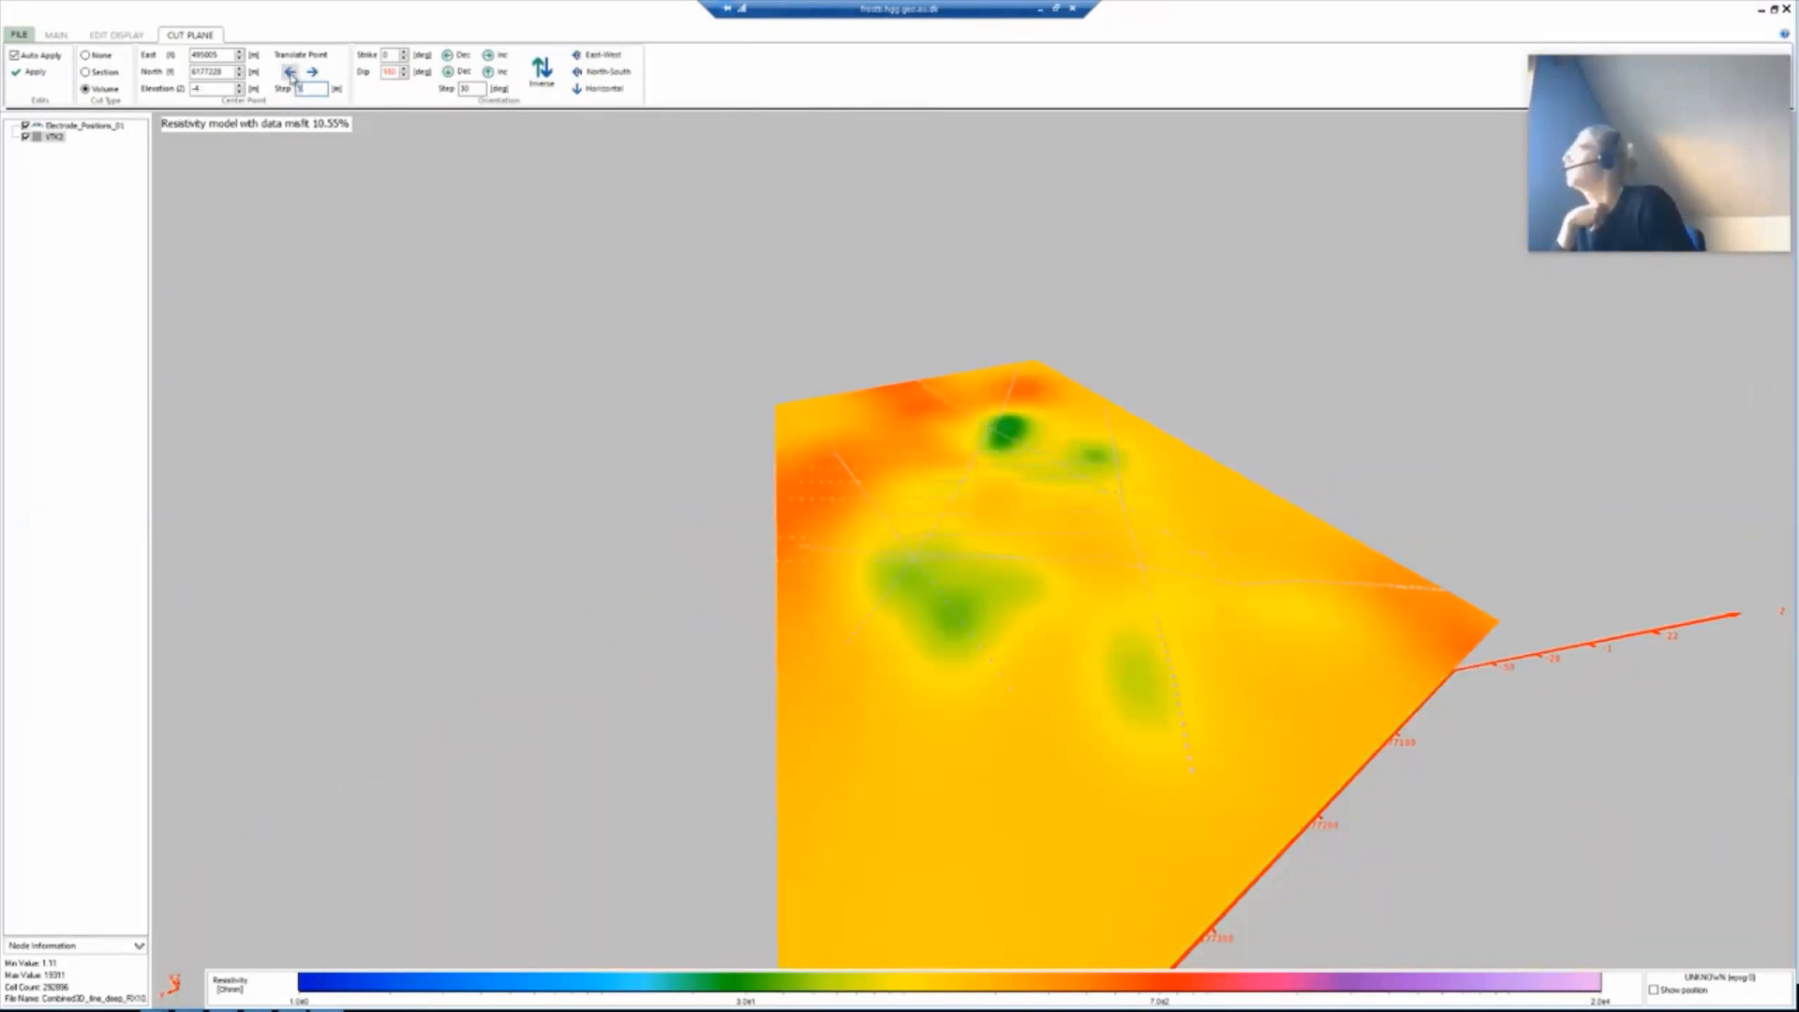
pyautogui.click(290, 74)
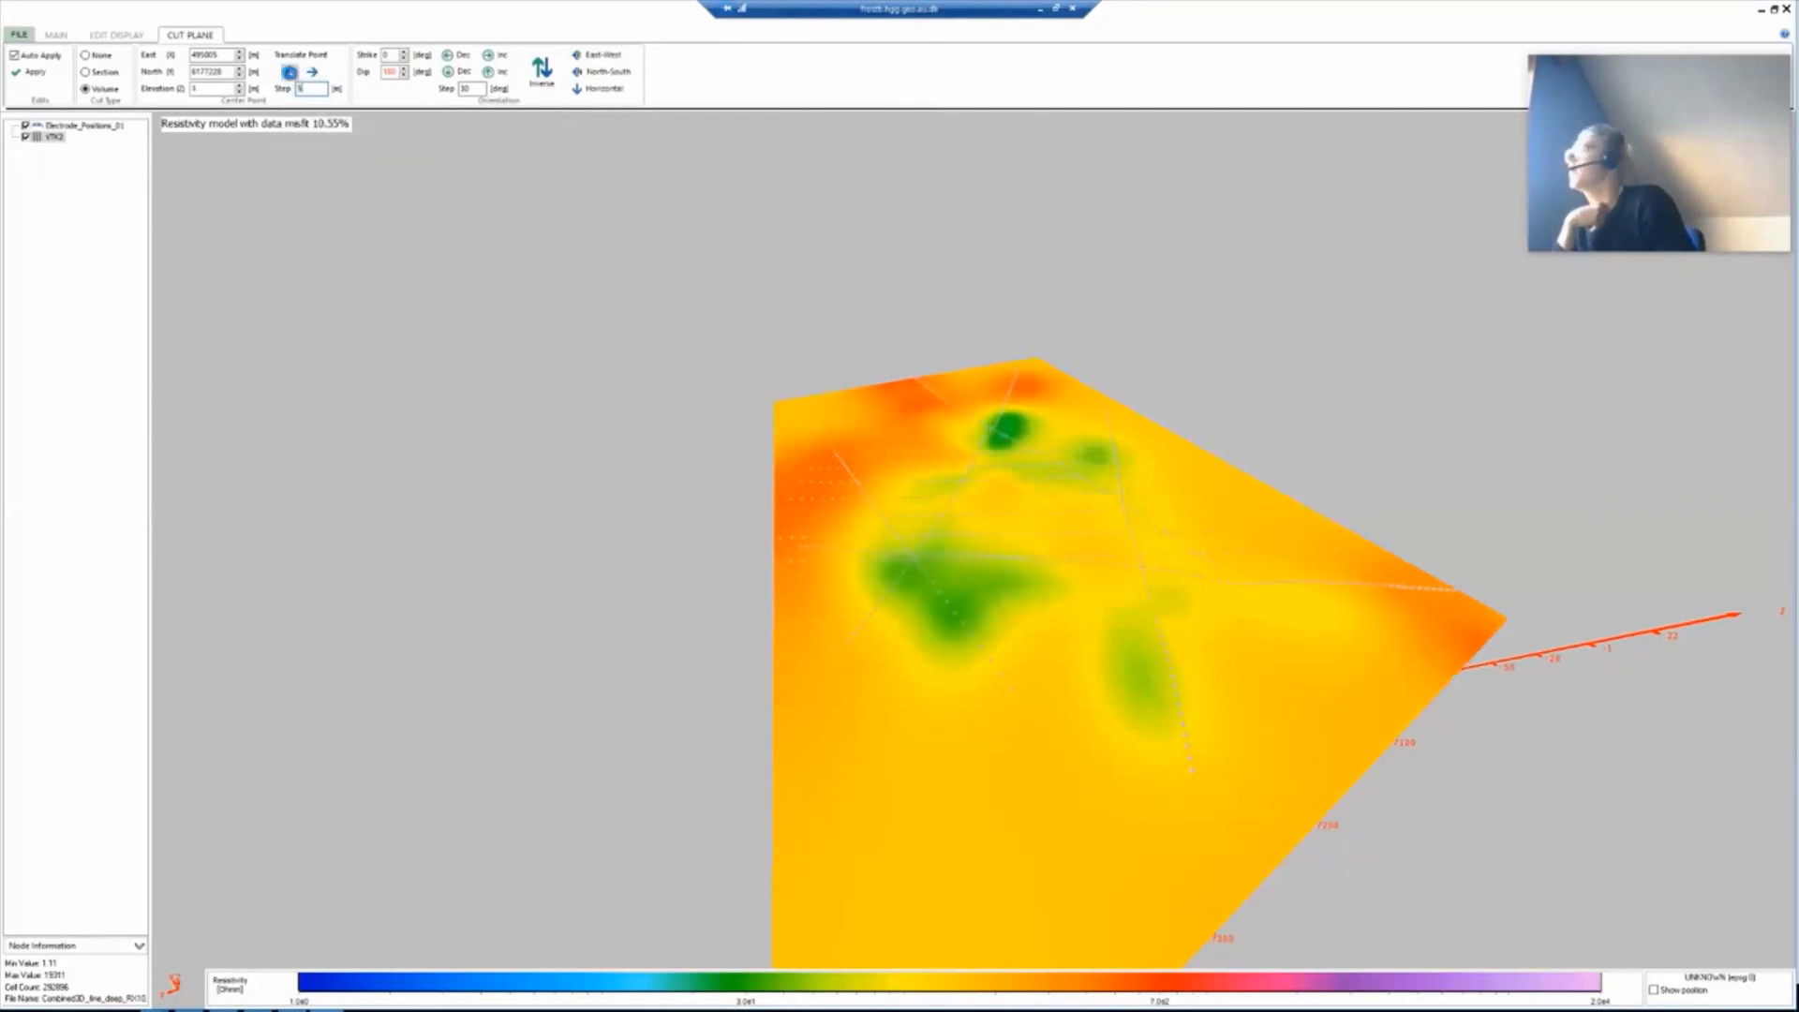
pyautogui.click(291, 74)
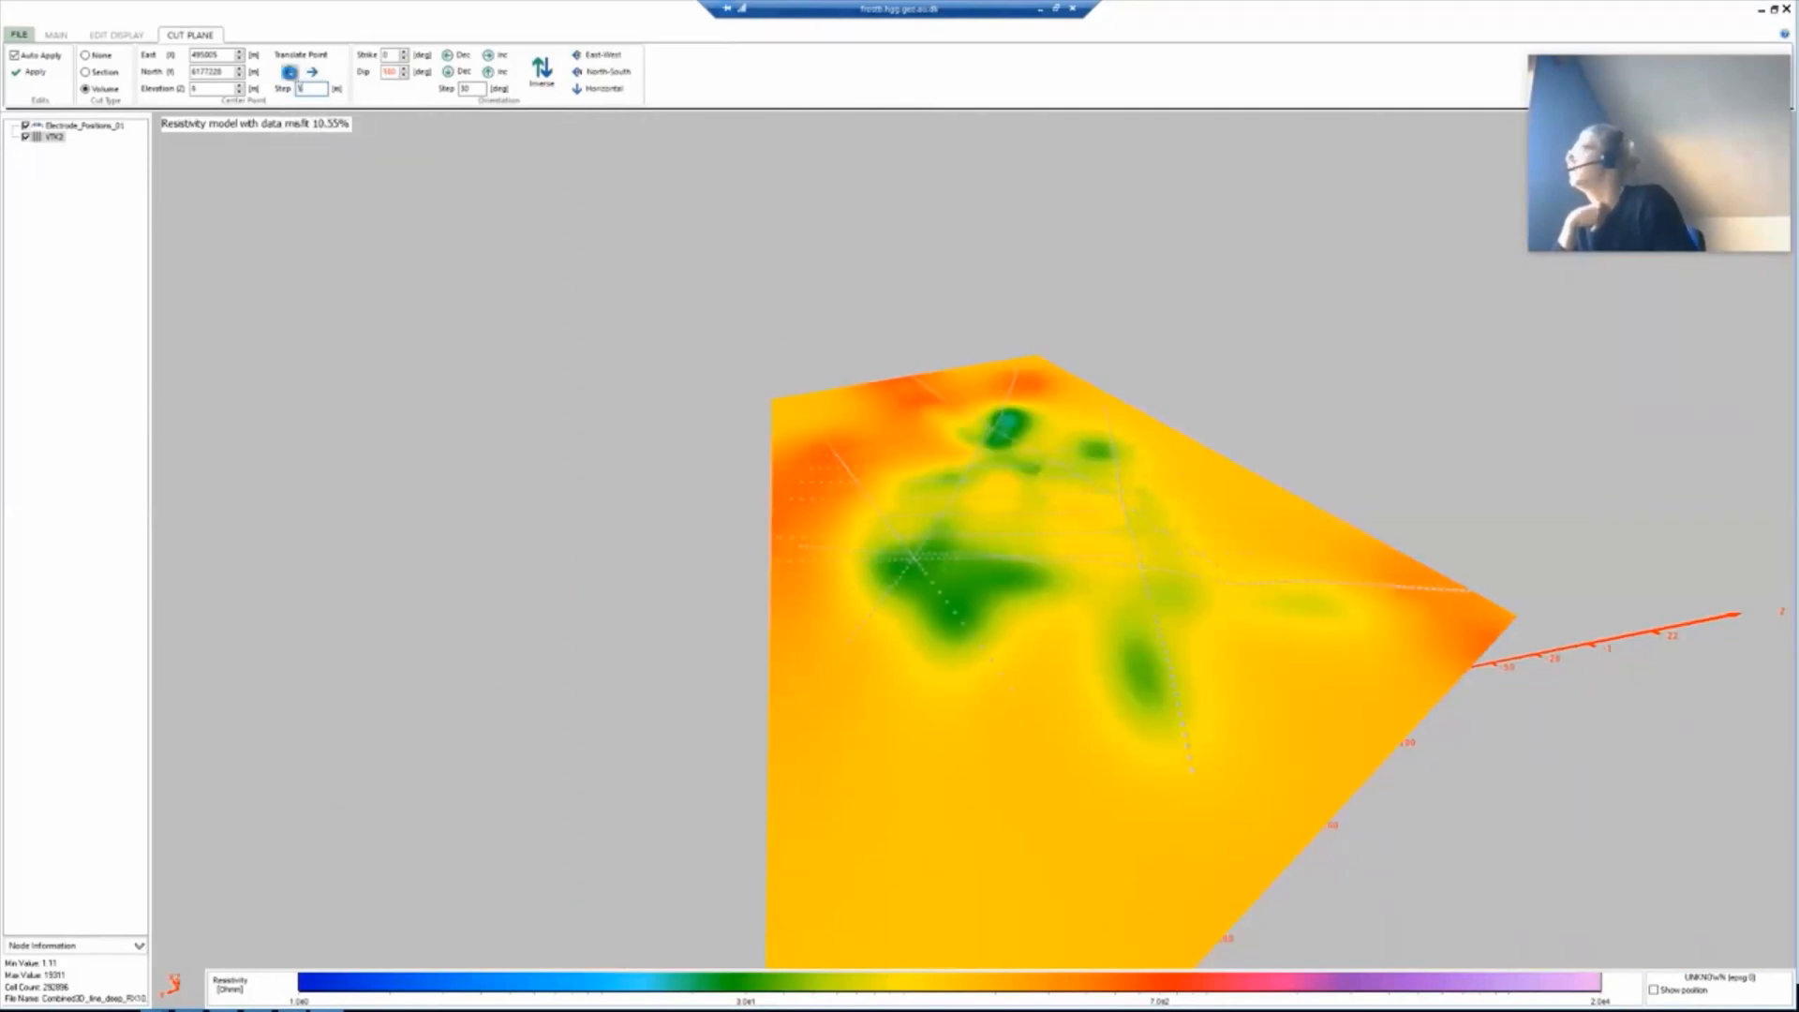
pyautogui.click(289, 73)
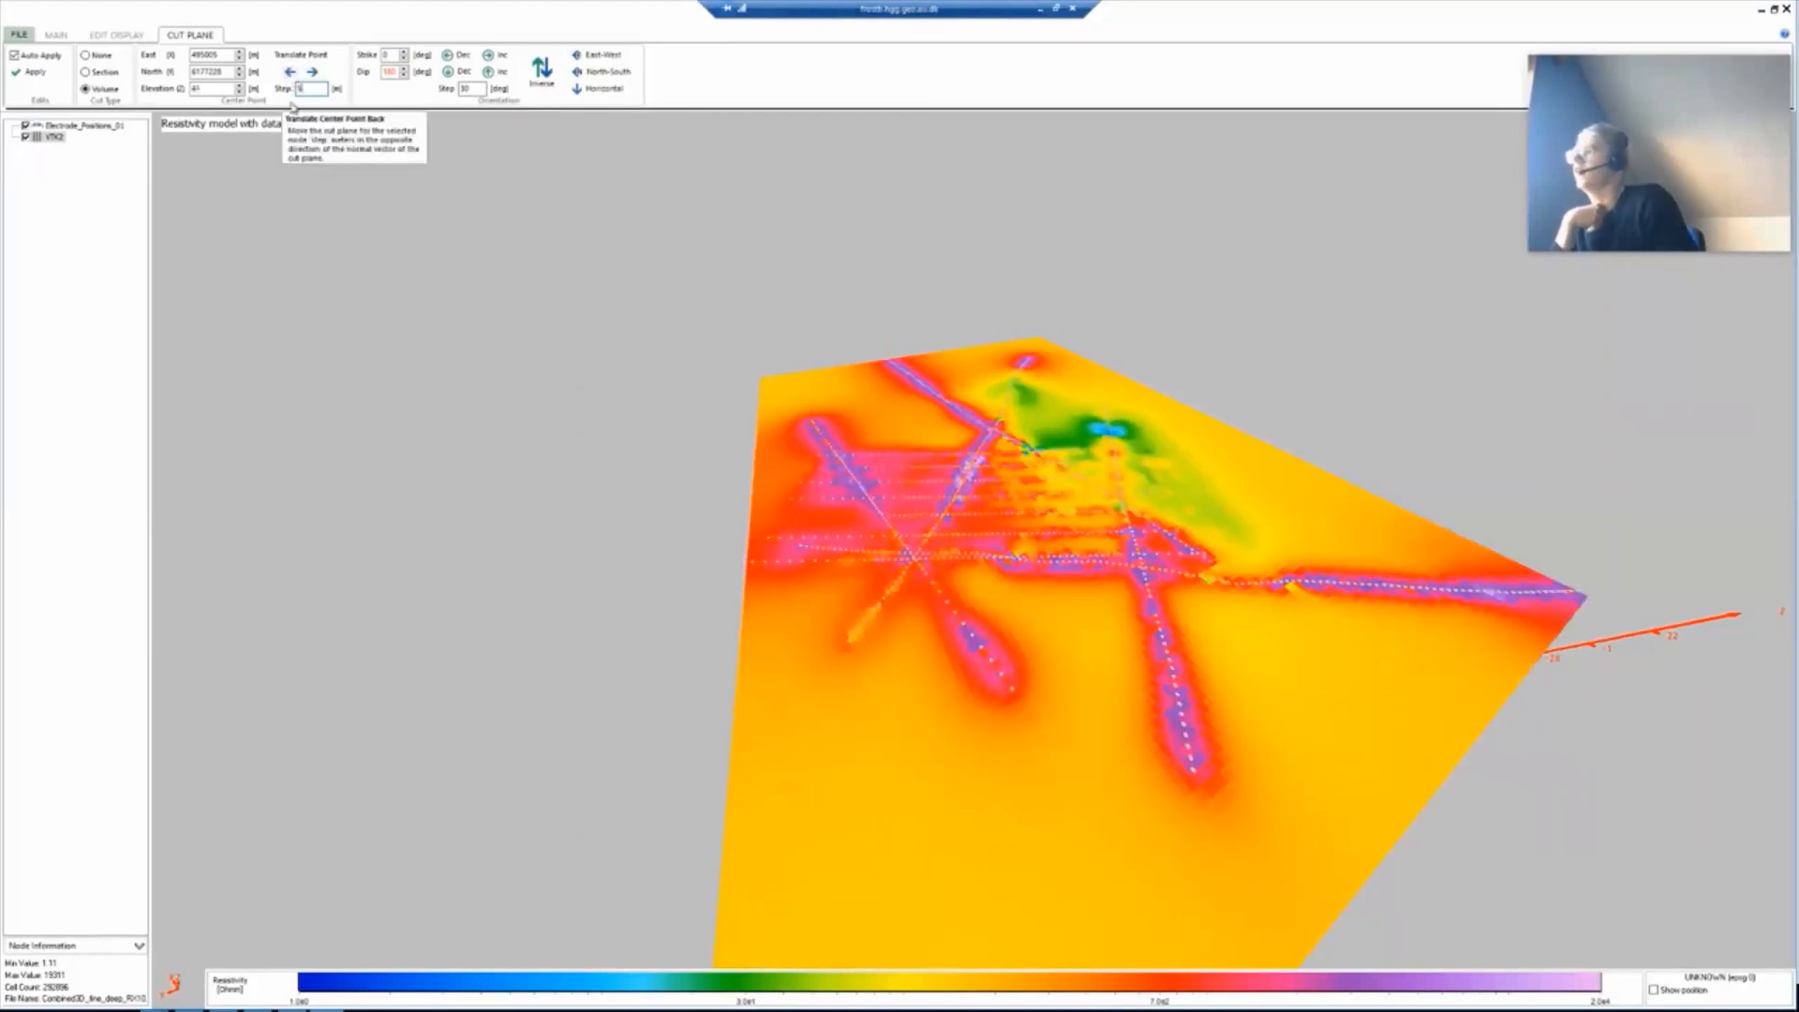
pyautogui.click(315, 73)
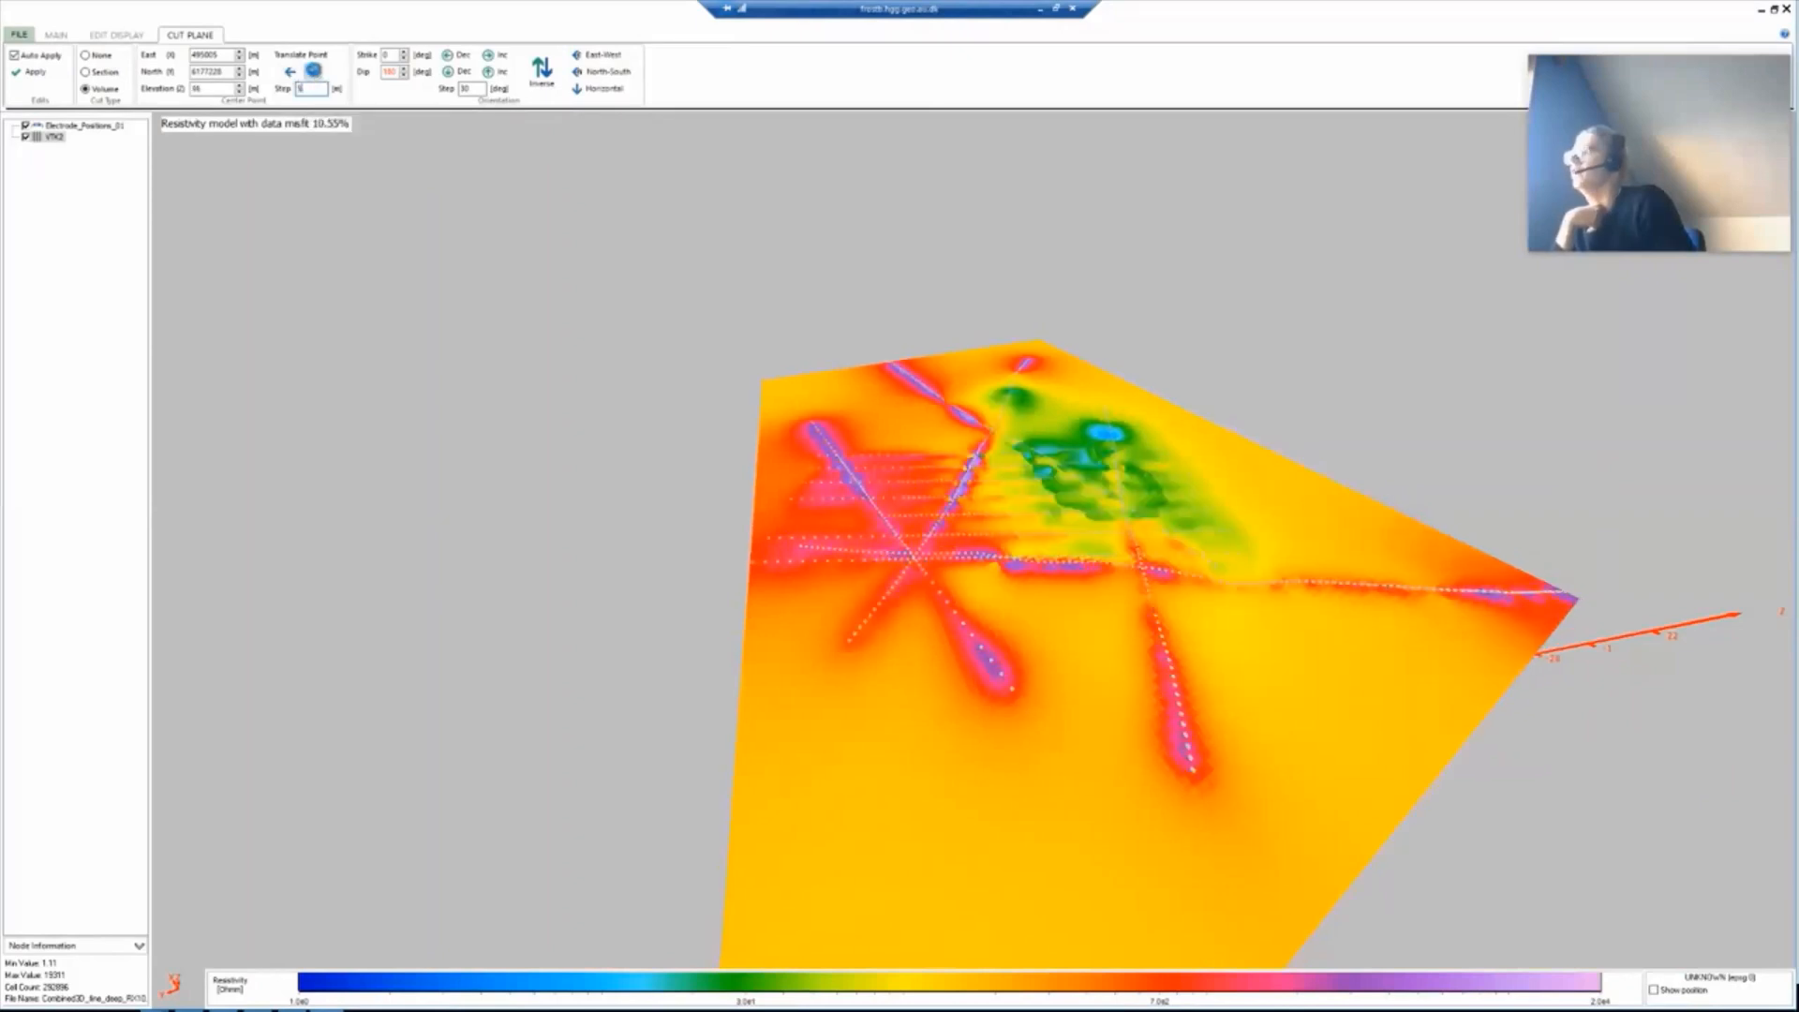
pyautogui.click(315, 73)
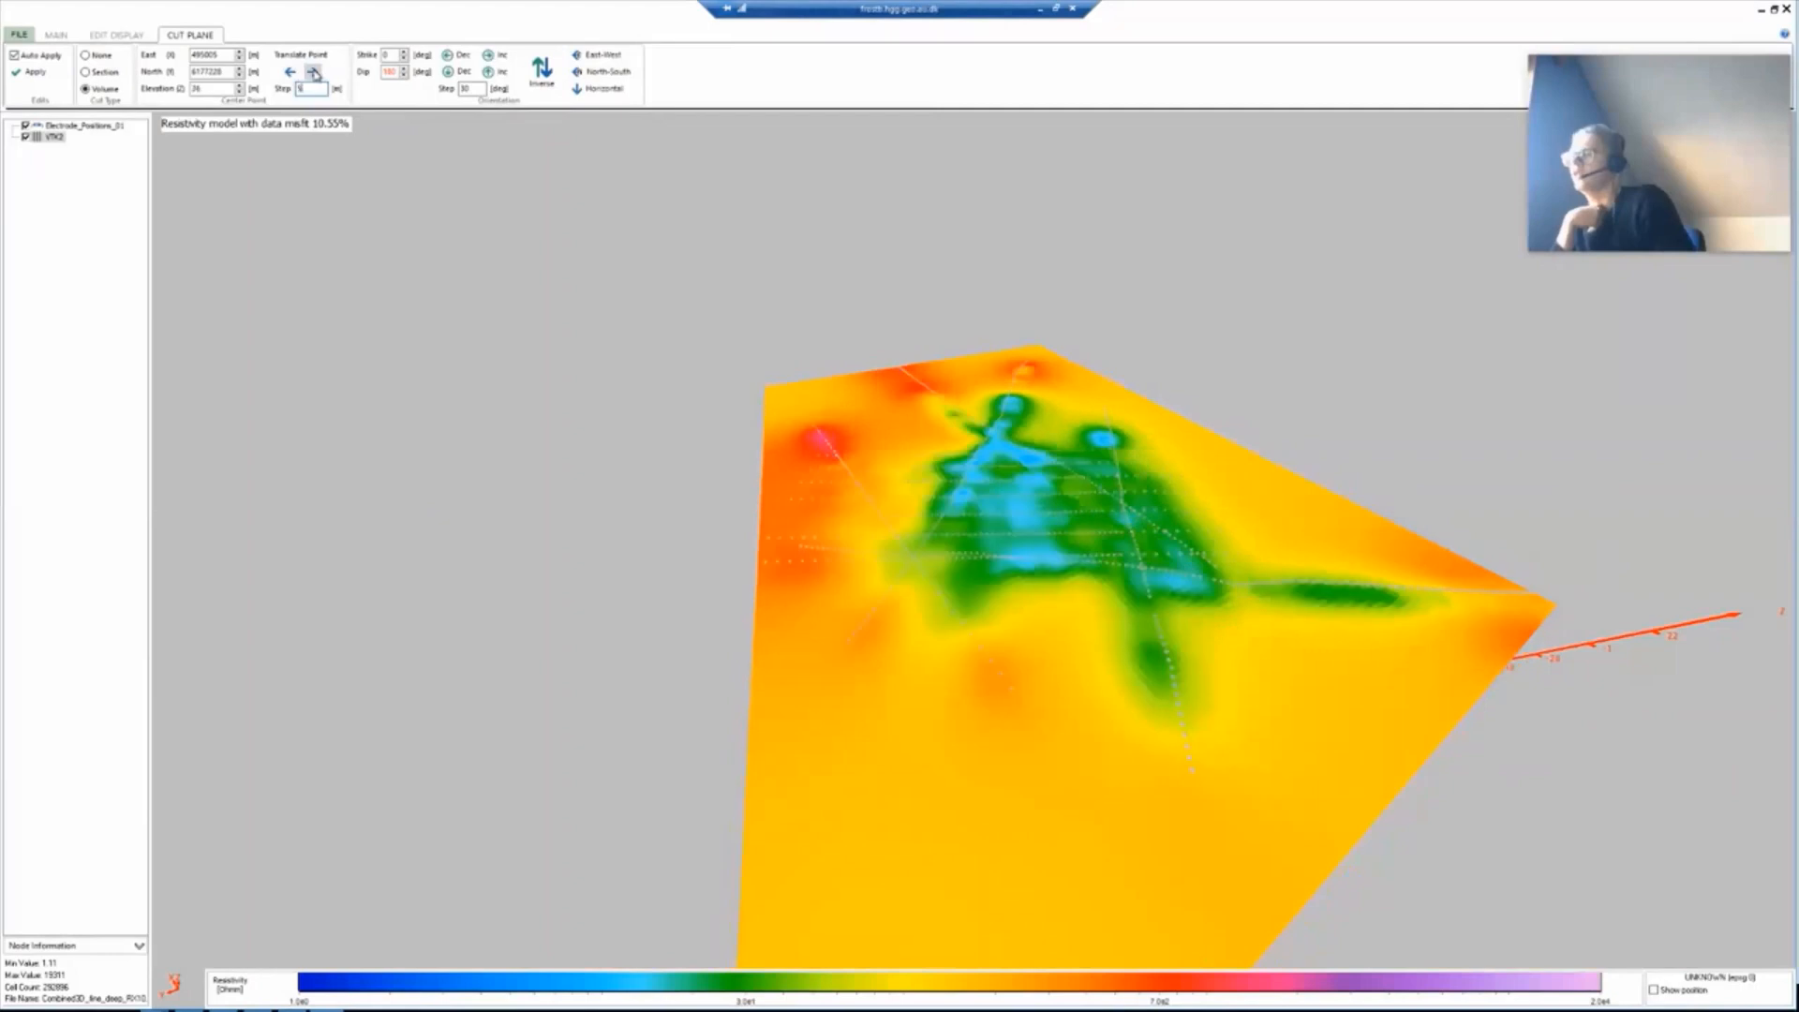
pyautogui.click(315, 73)
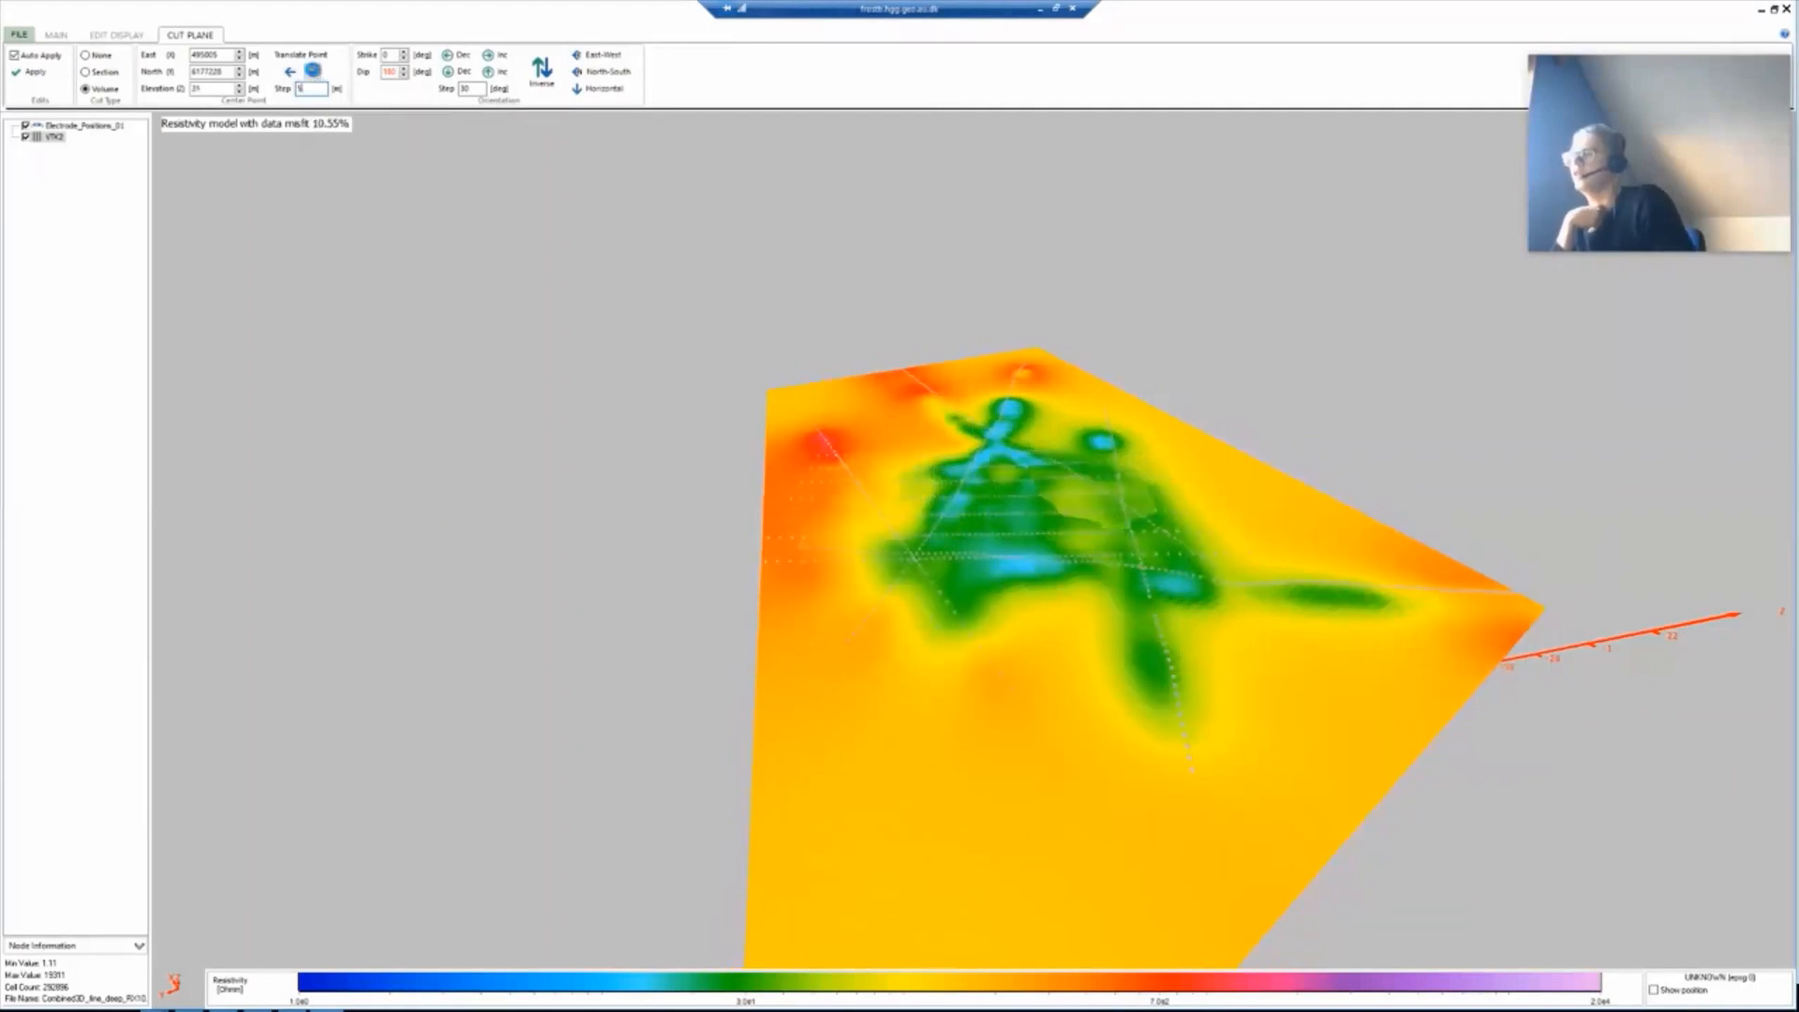
pyautogui.moveTo(979, 698); pyautogui.dragTo(939, 728)
# Step: Lower the horizontal slice from elevation 11 to -19 m, then raise it back to -9 m
pyautogui.click(313, 75)
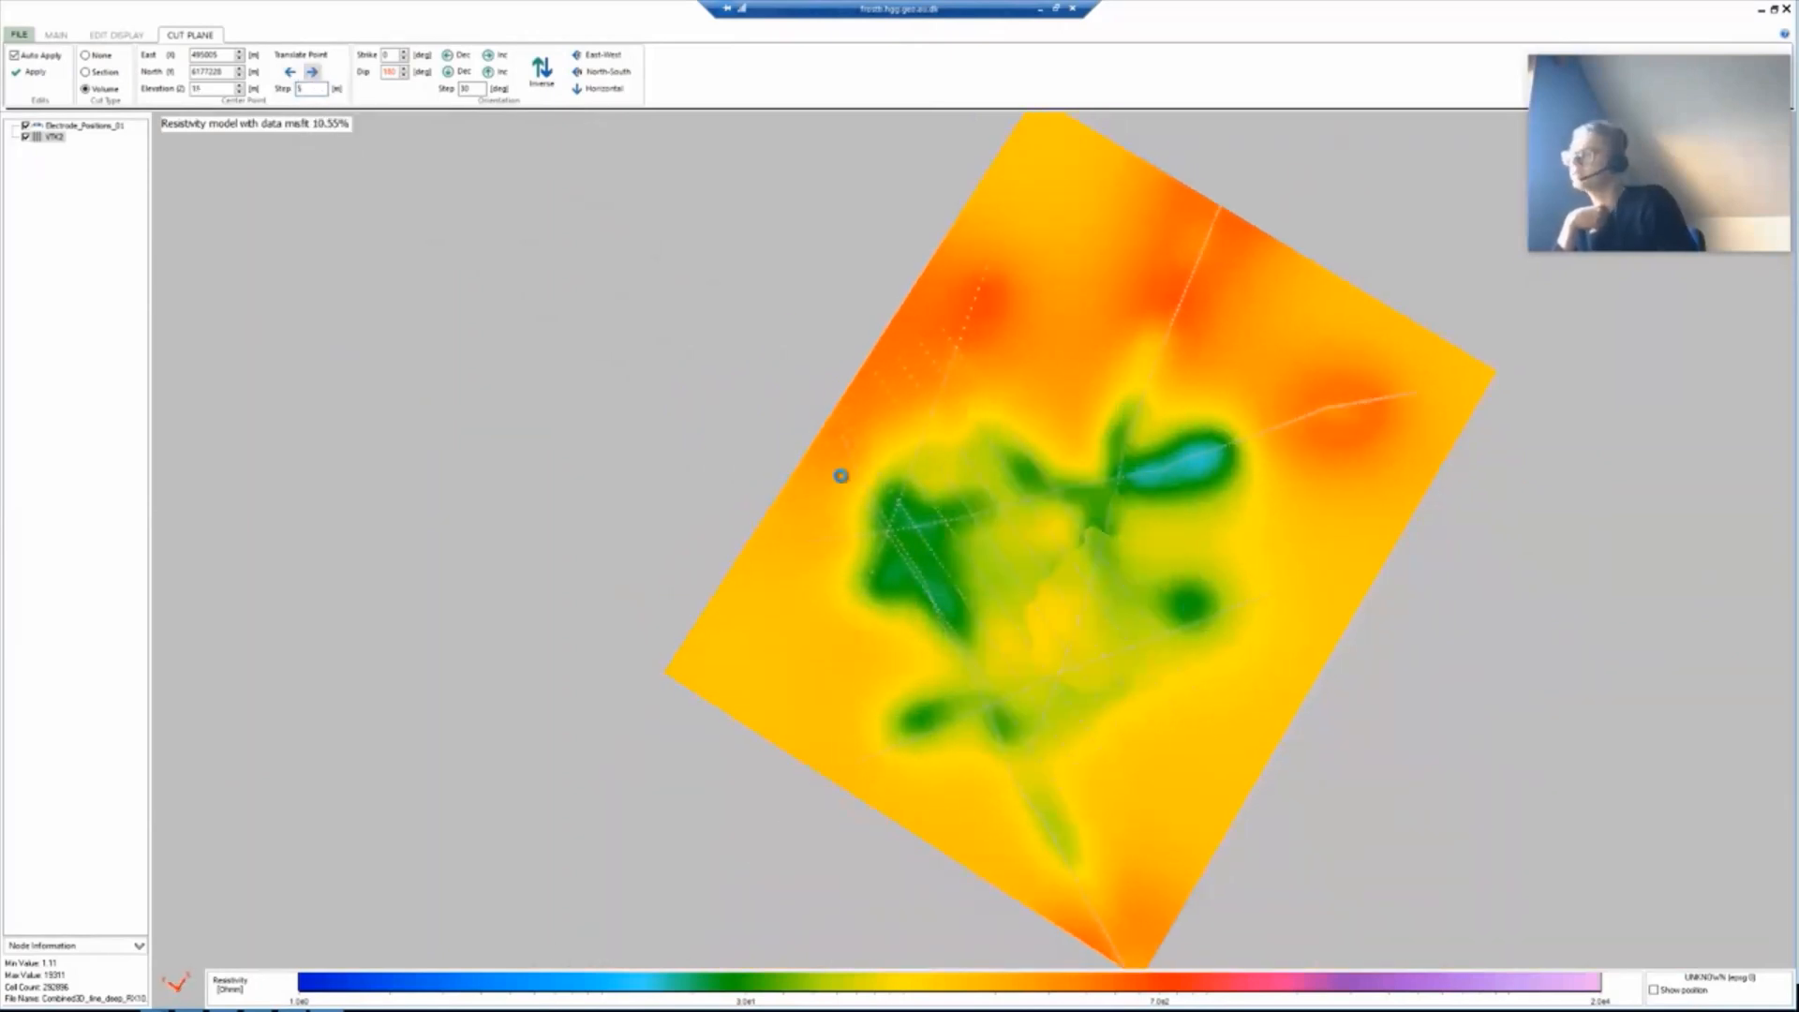
pyautogui.click(315, 75)
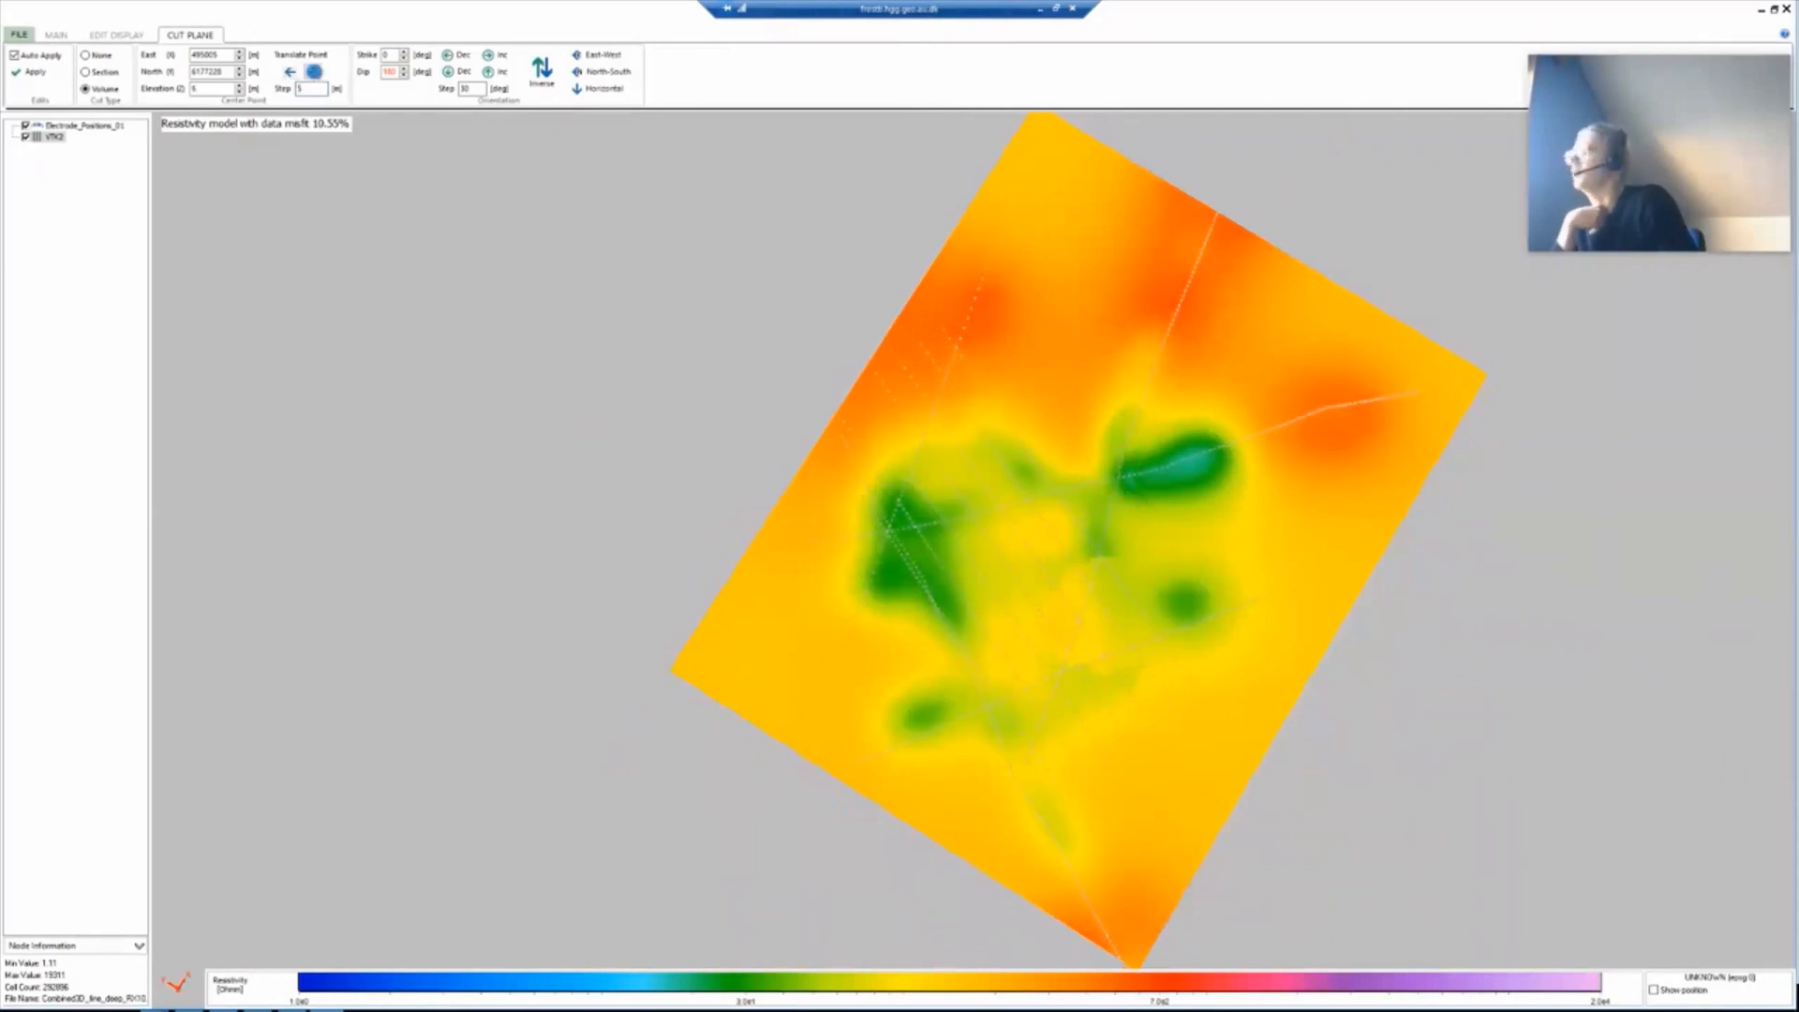
pyautogui.click(315, 75)
pyautogui.click(315, 75)
pyautogui.click(314, 72)
pyautogui.click(314, 72)
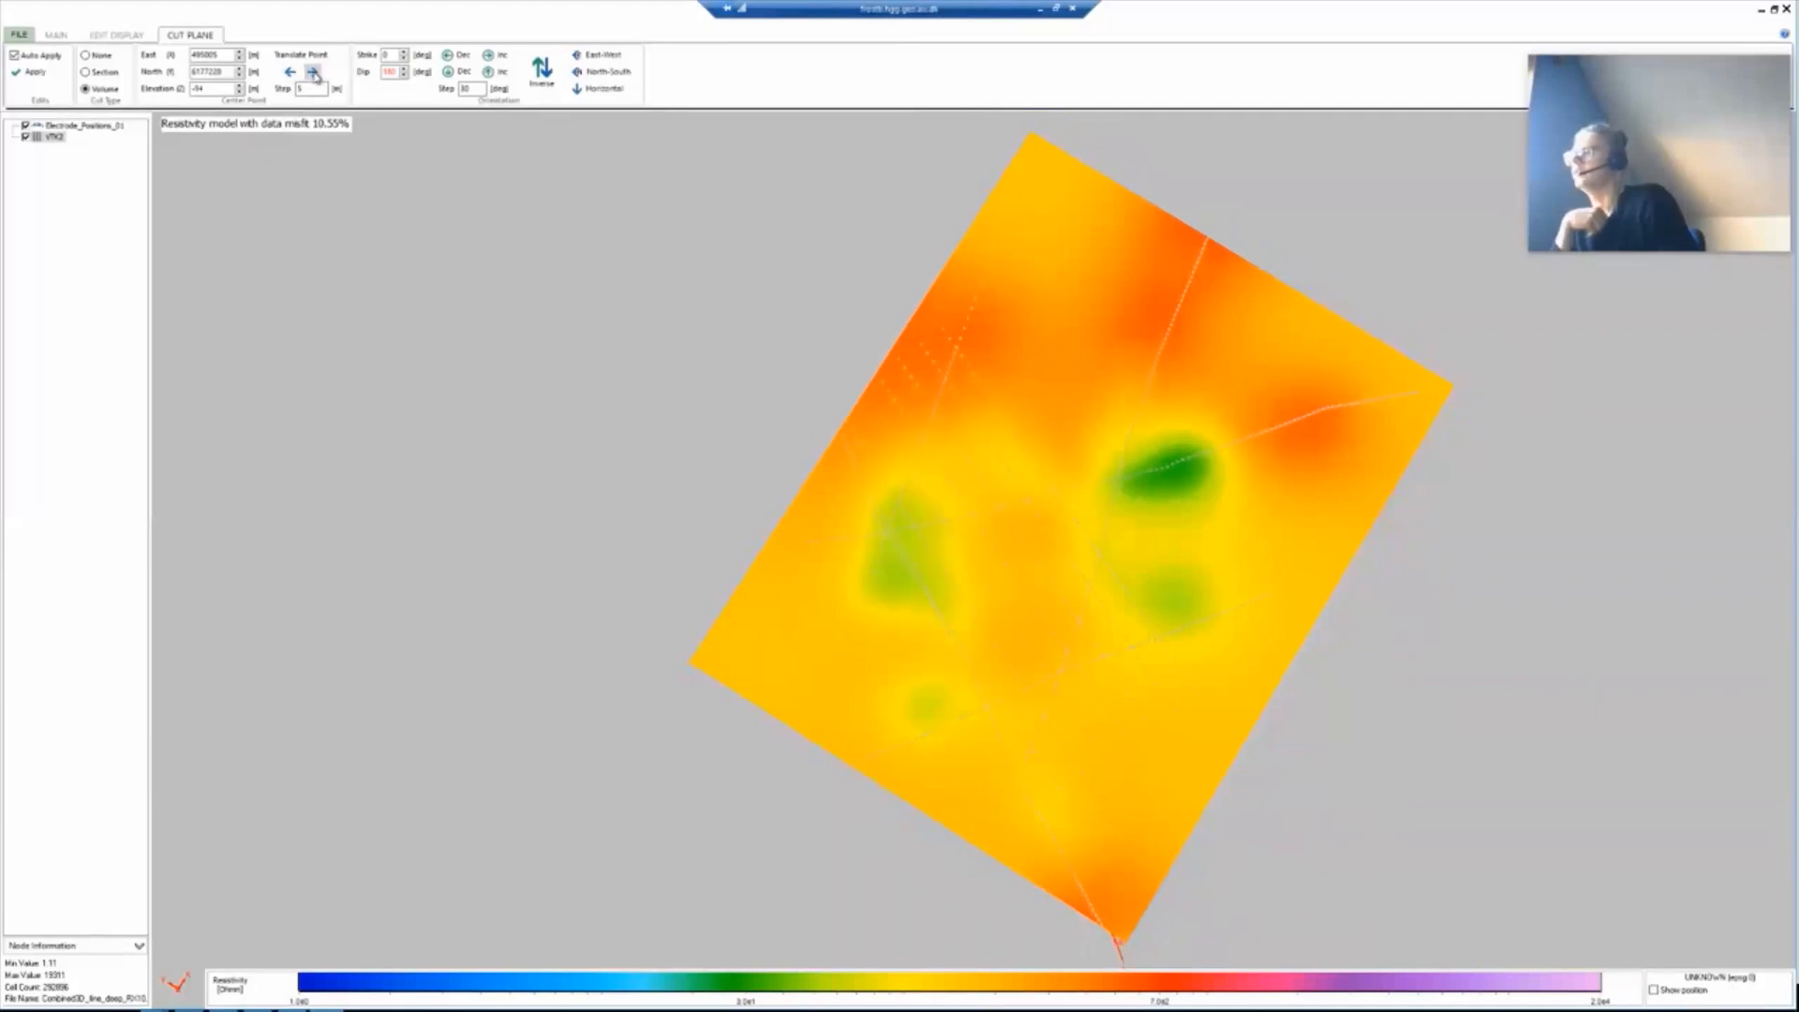
pyautogui.click(314, 72)
pyautogui.click(290, 72)
pyautogui.click(290, 72)
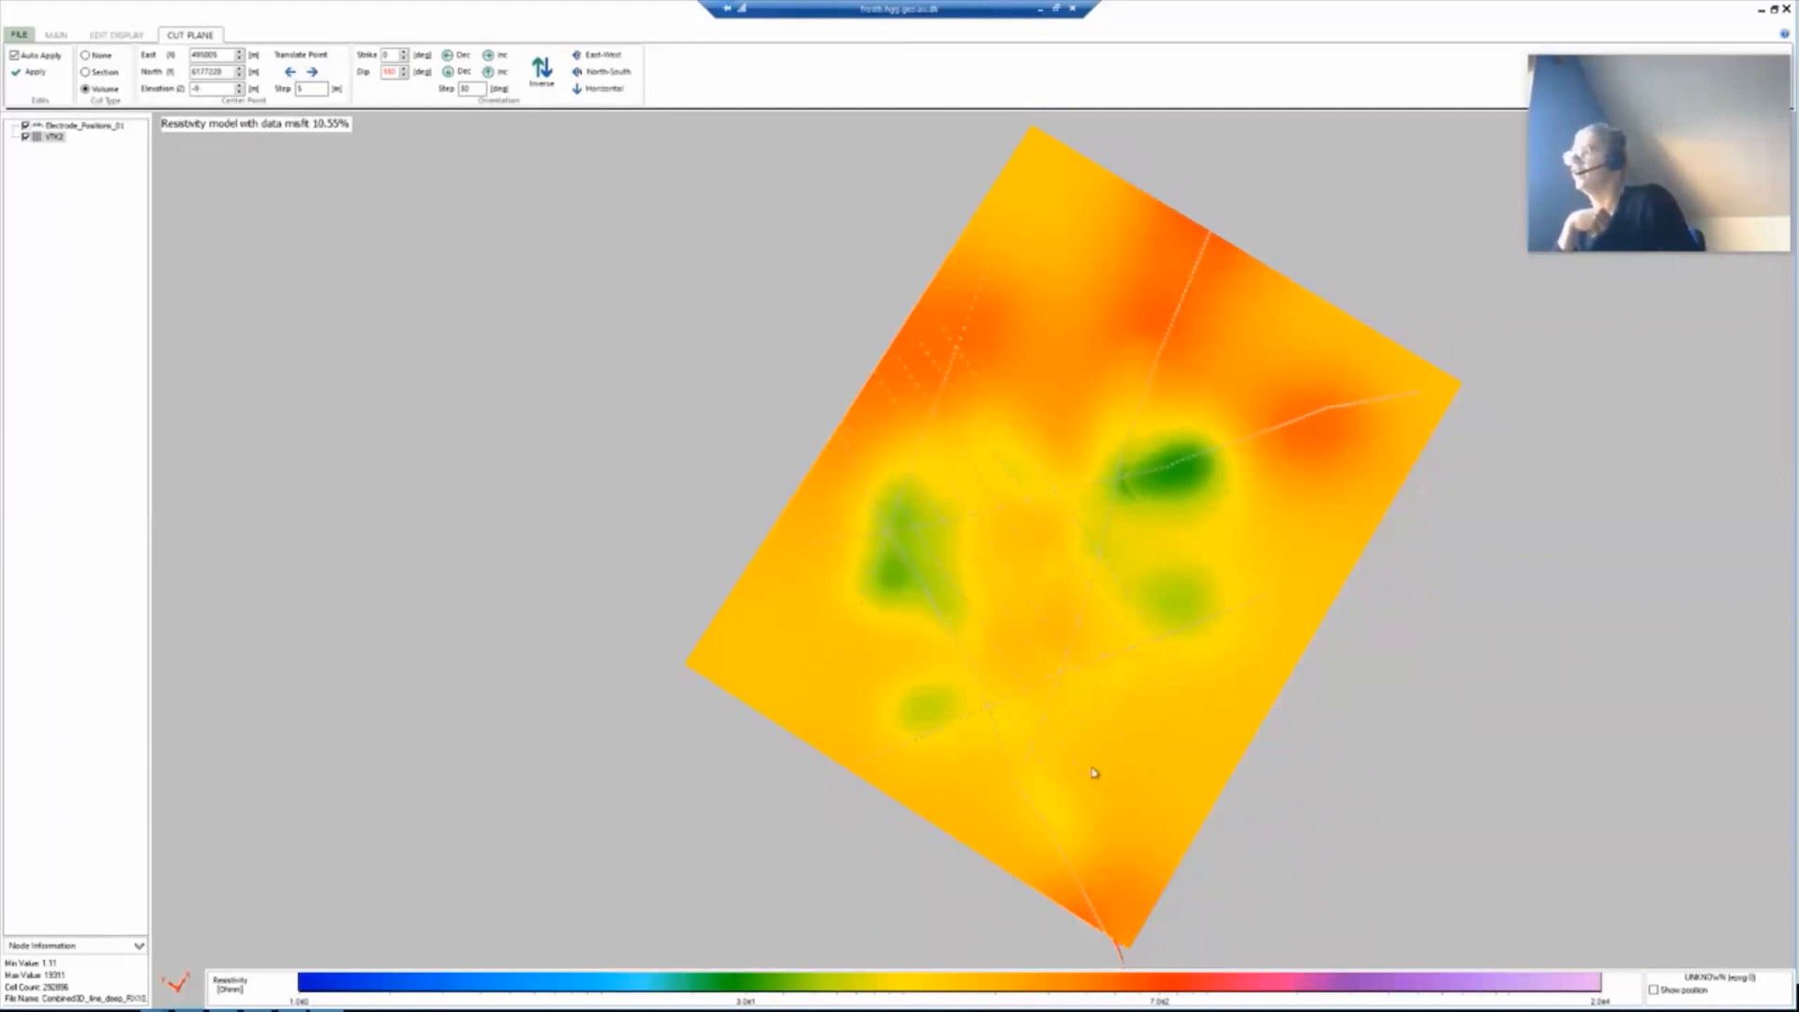
pyautogui.moveTo(1104, 758)
pyautogui.mouseDown()
pyautogui.moveTo(1083, 768)
pyautogui.moveTo(1132, 749)
pyautogui.mouseUp()
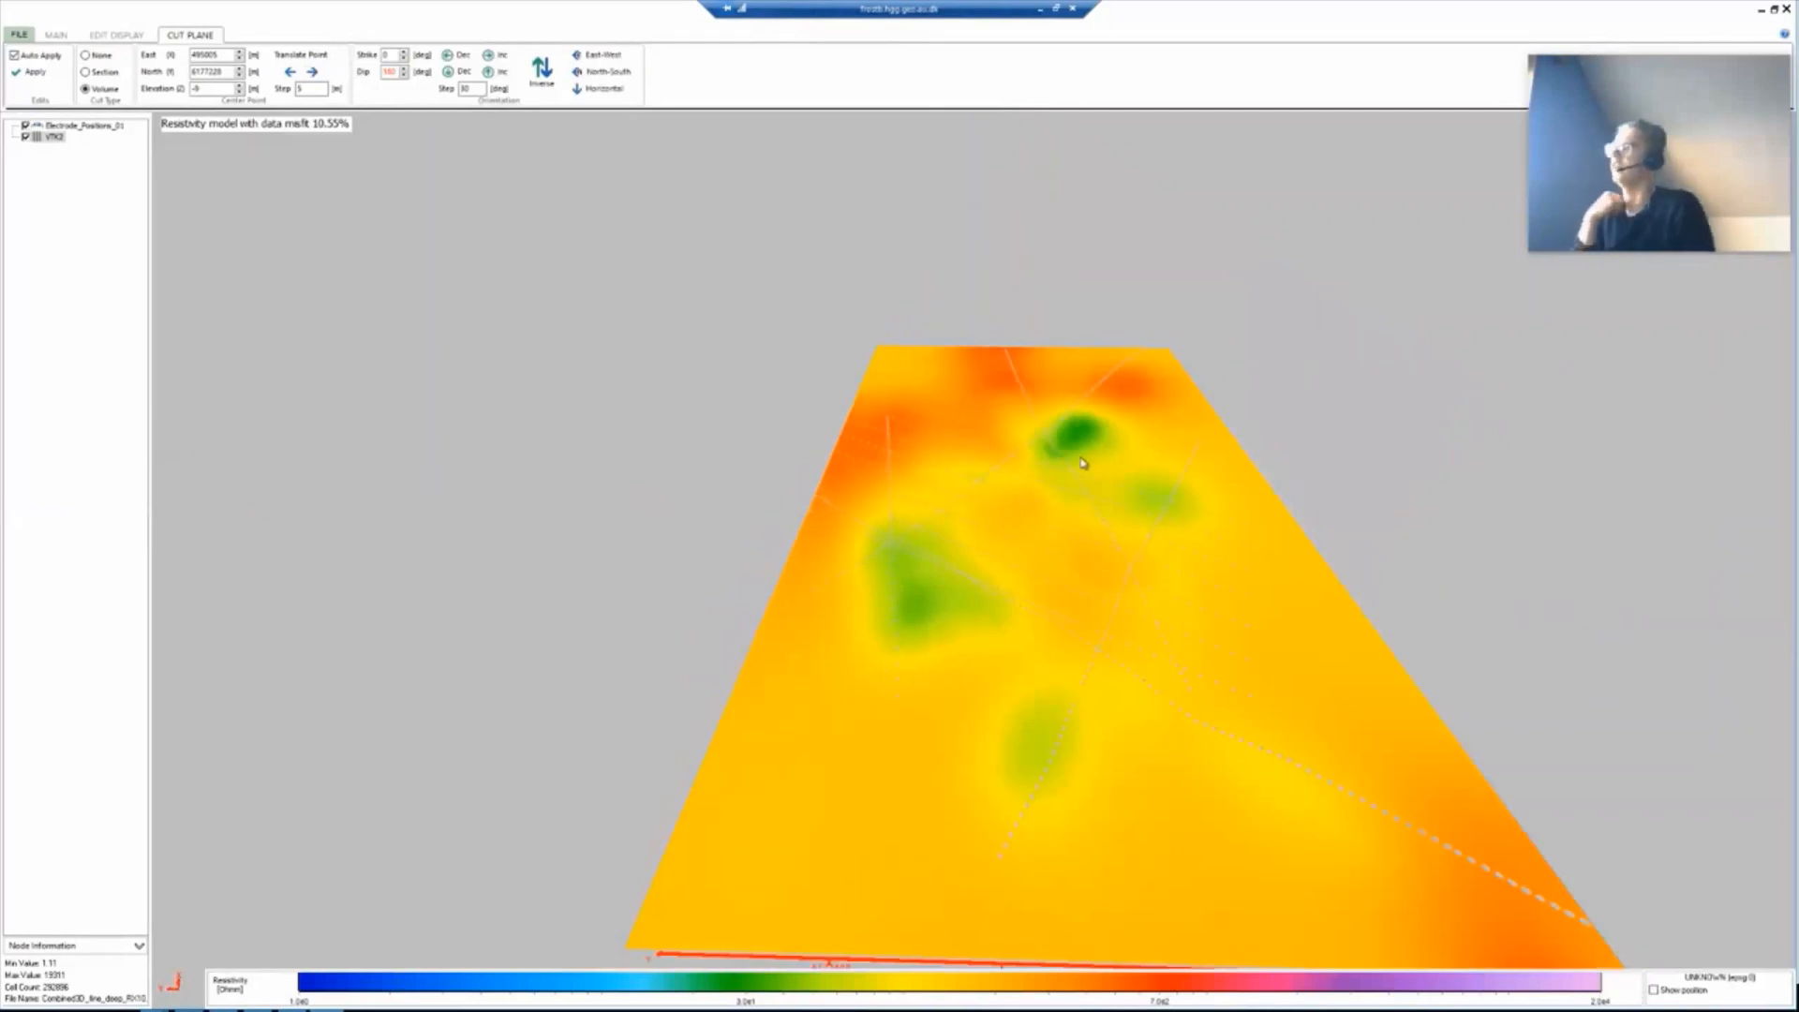
pyautogui.moveTo(989, 638)
pyautogui.mouseDown()
pyautogui.moveTo(1053, 594)
pyautogui.moveTo(1020, 630)
pyautogui.mouseUp()
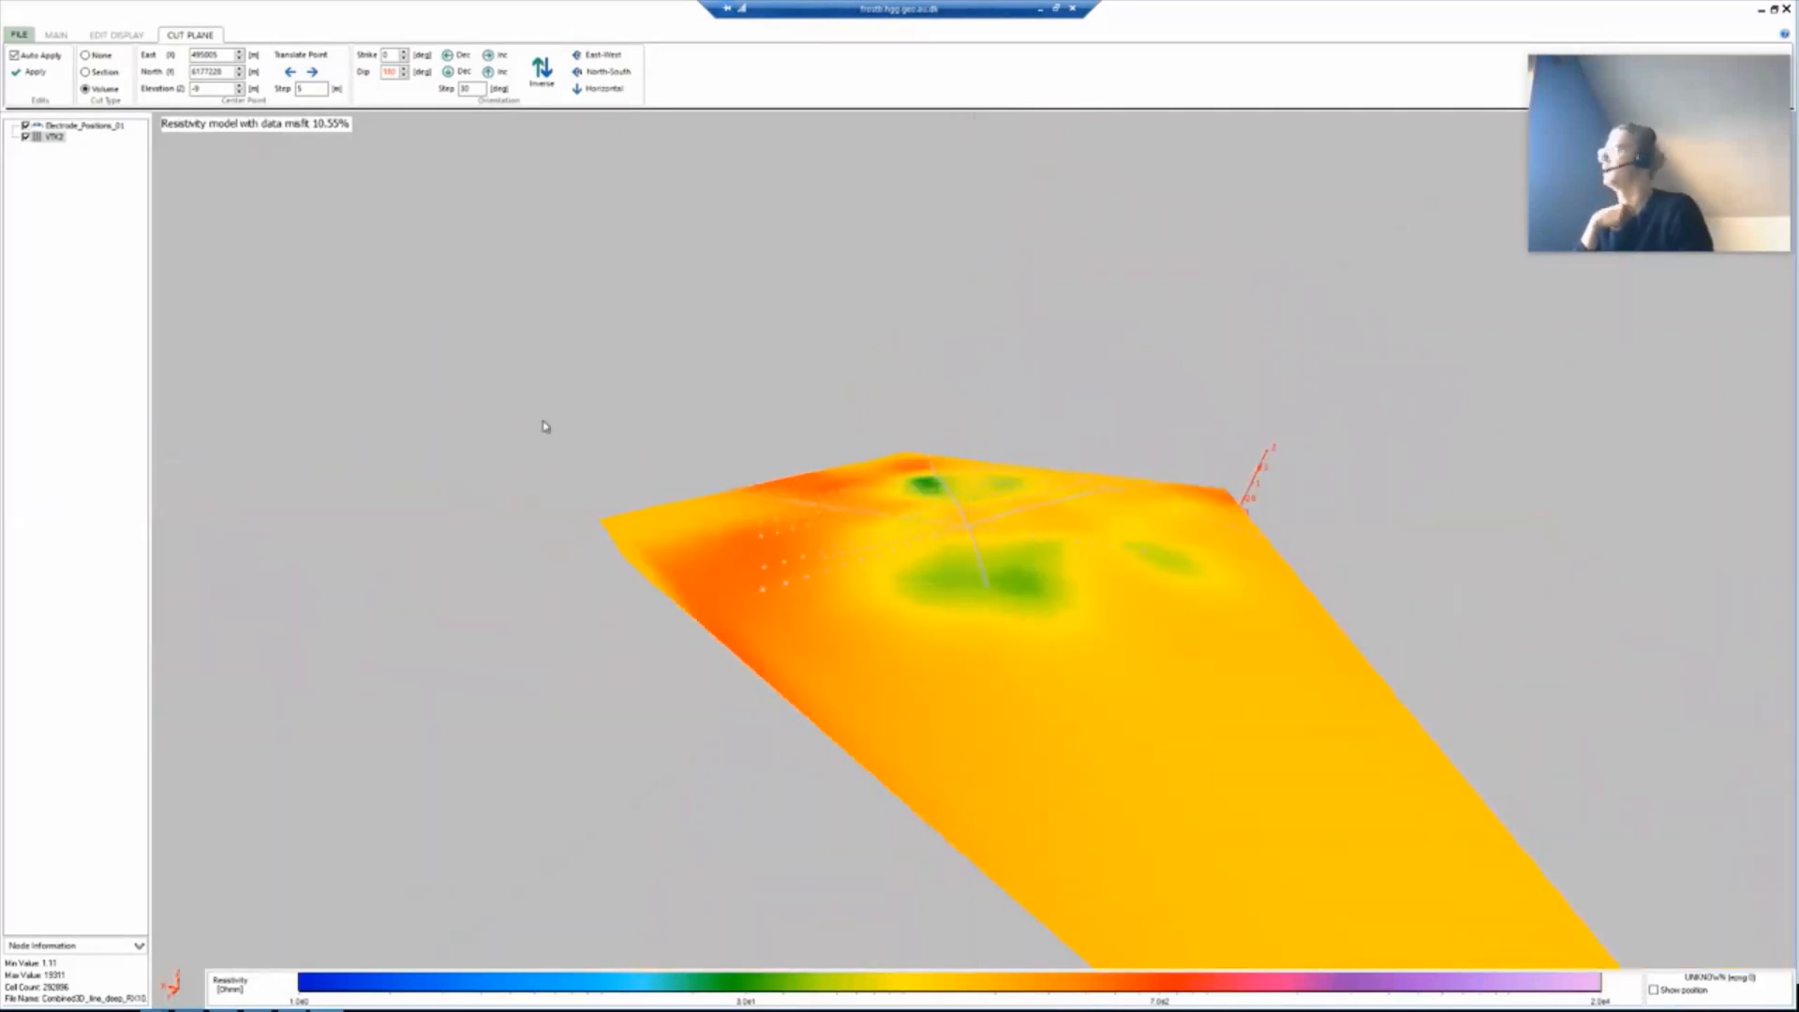
pyautogui.moveTo(1190, 557); pyautogui.dragTo(1264, 681)
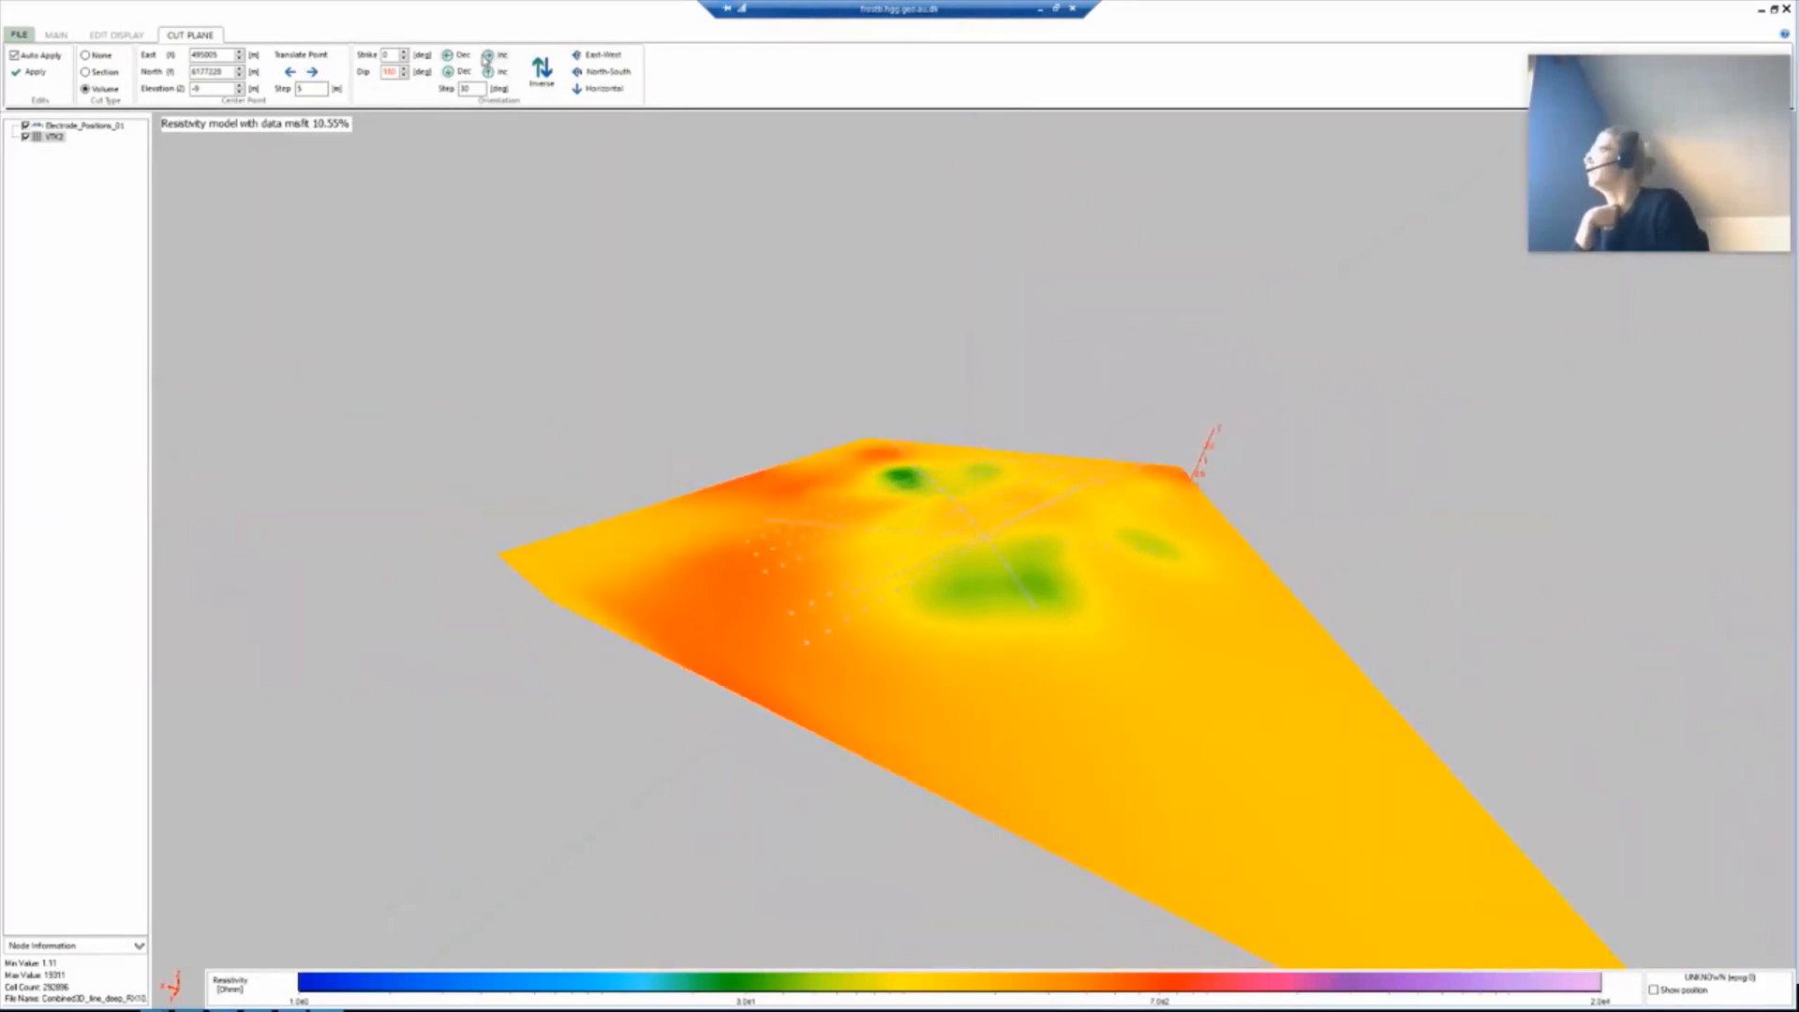
# Step: Set the cut plane dip to 90° for a vertical cut and nudge it east and back
pyautogui.doubleClick(388, 72)
pyautogui.write('90')
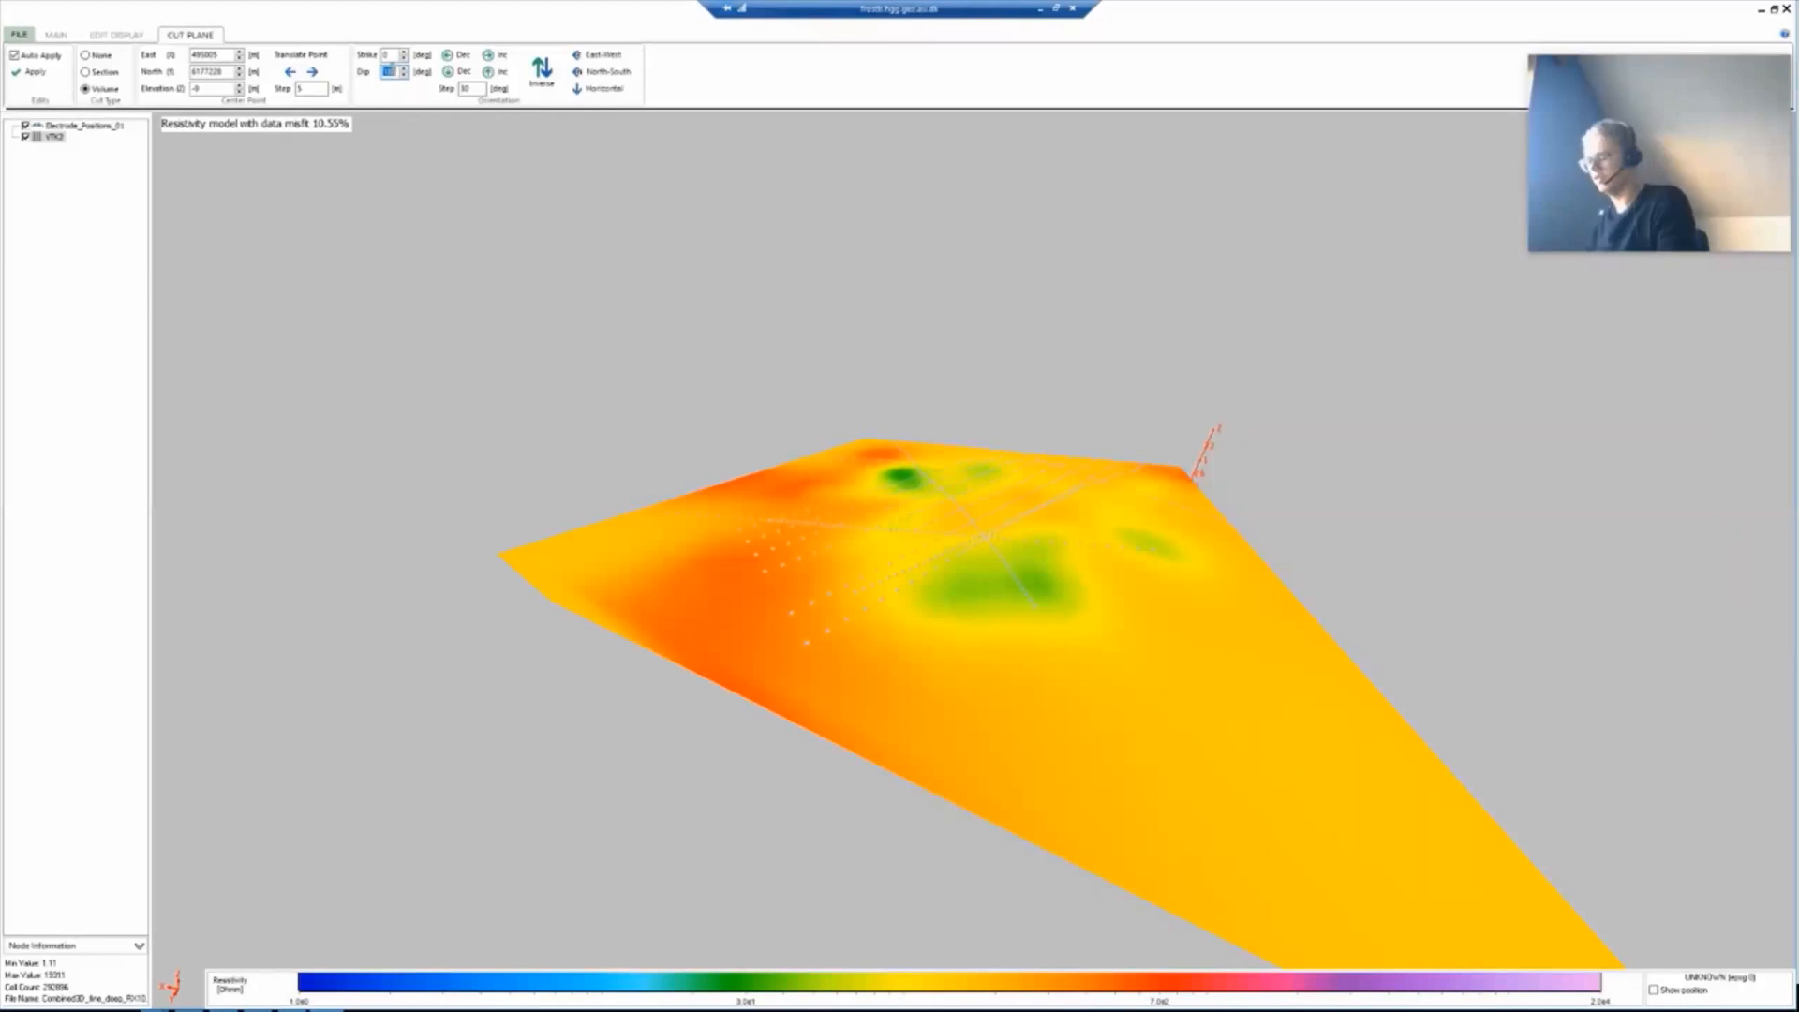
pyautogui.write('90')
pyautogui.press('Return')
pyautogui.moveTo(924, 603); pyautogui.dragTo(884, 594)
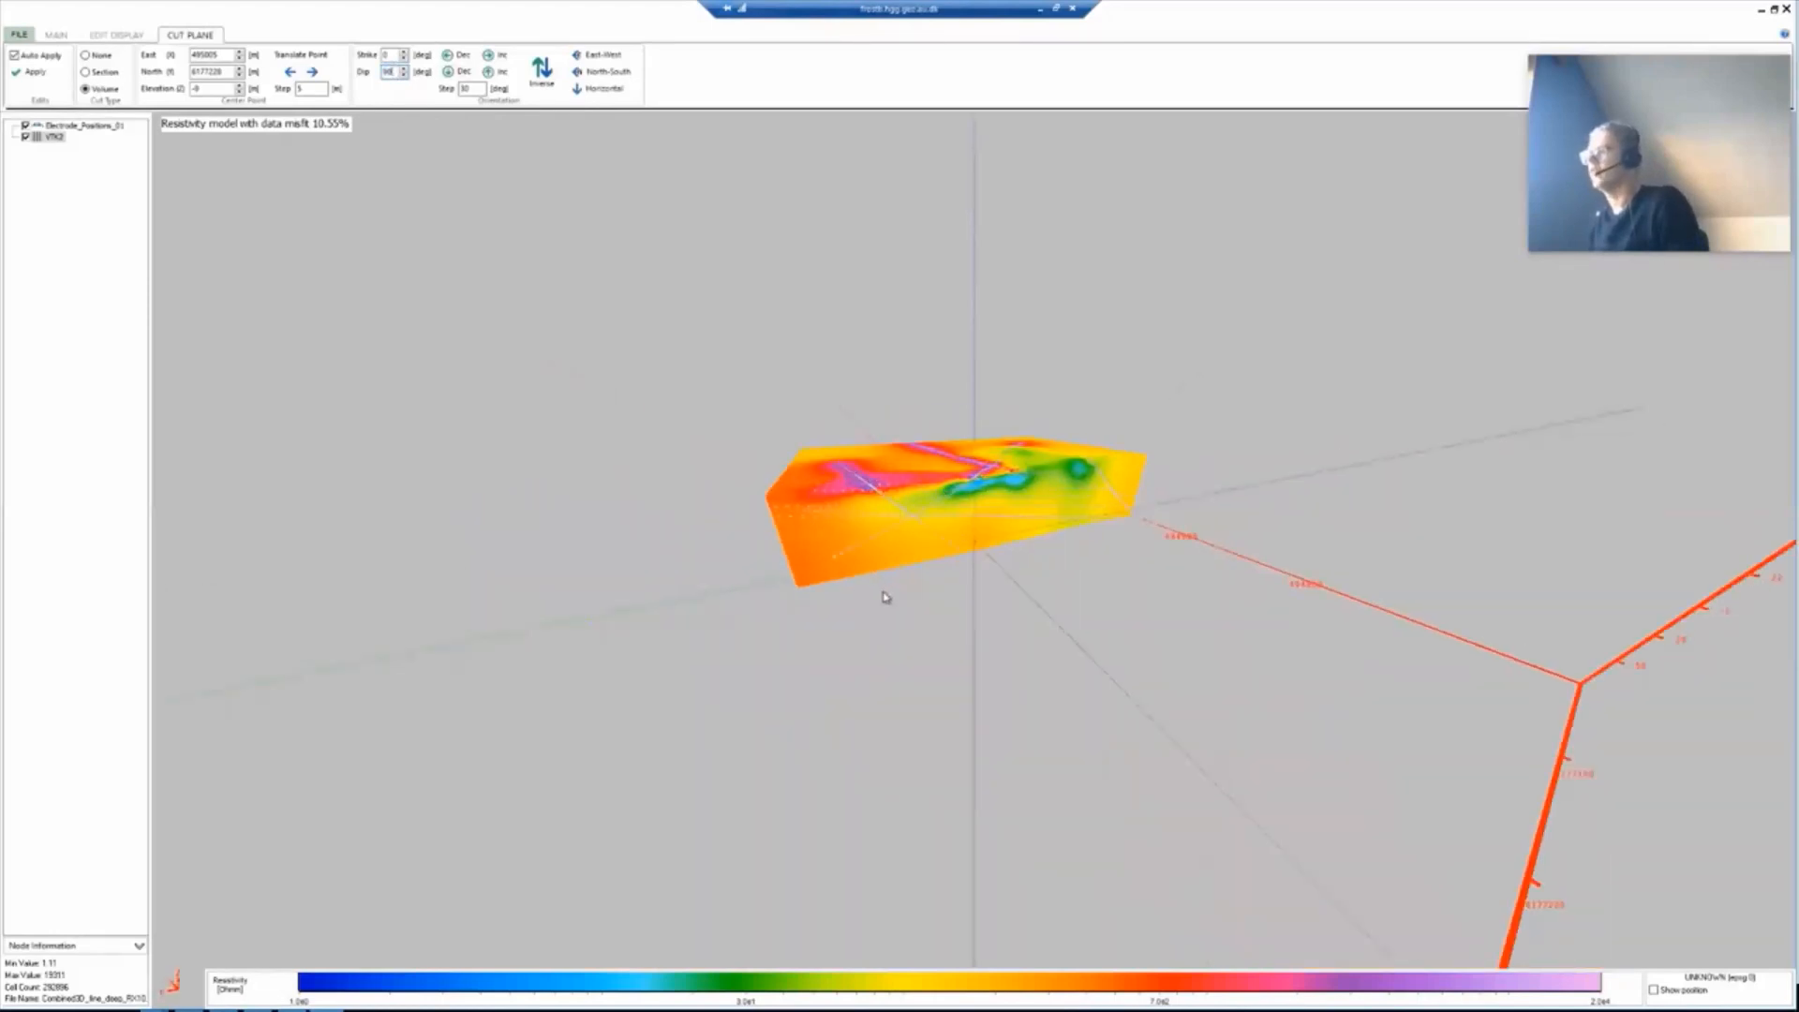
pyautogui.click(308, 71)
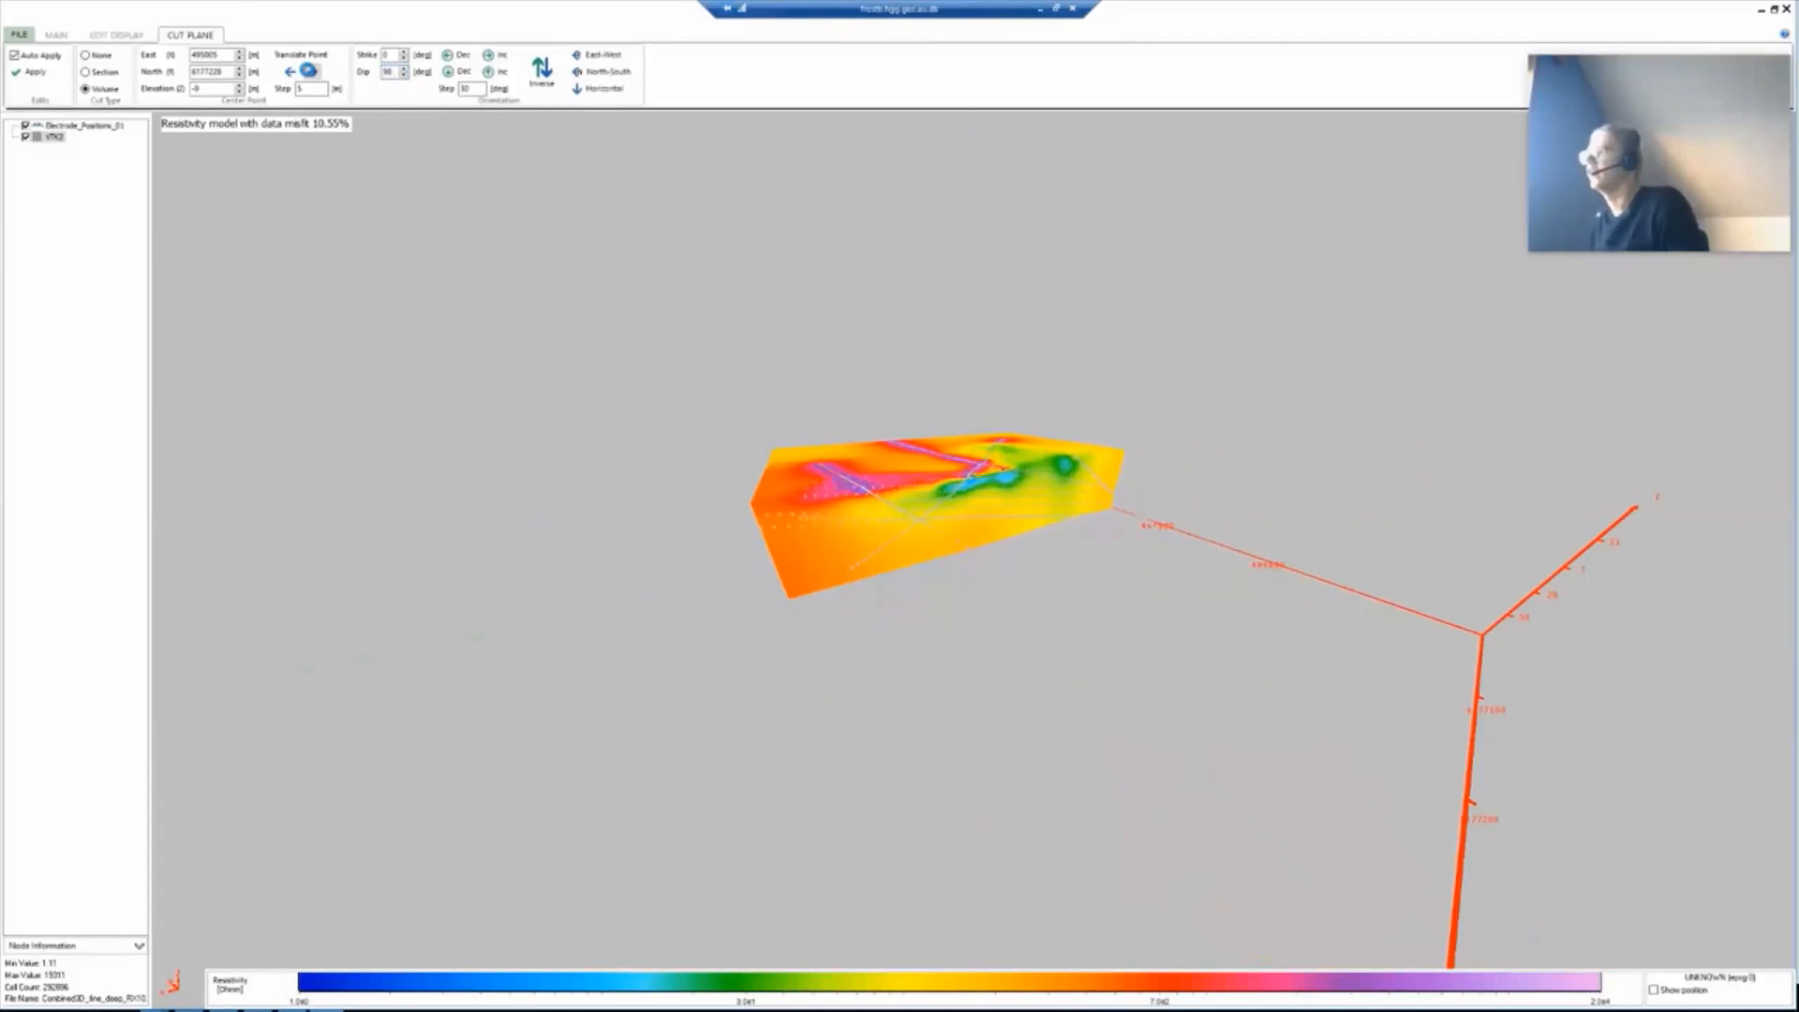
pyautogui.click(310, 72)
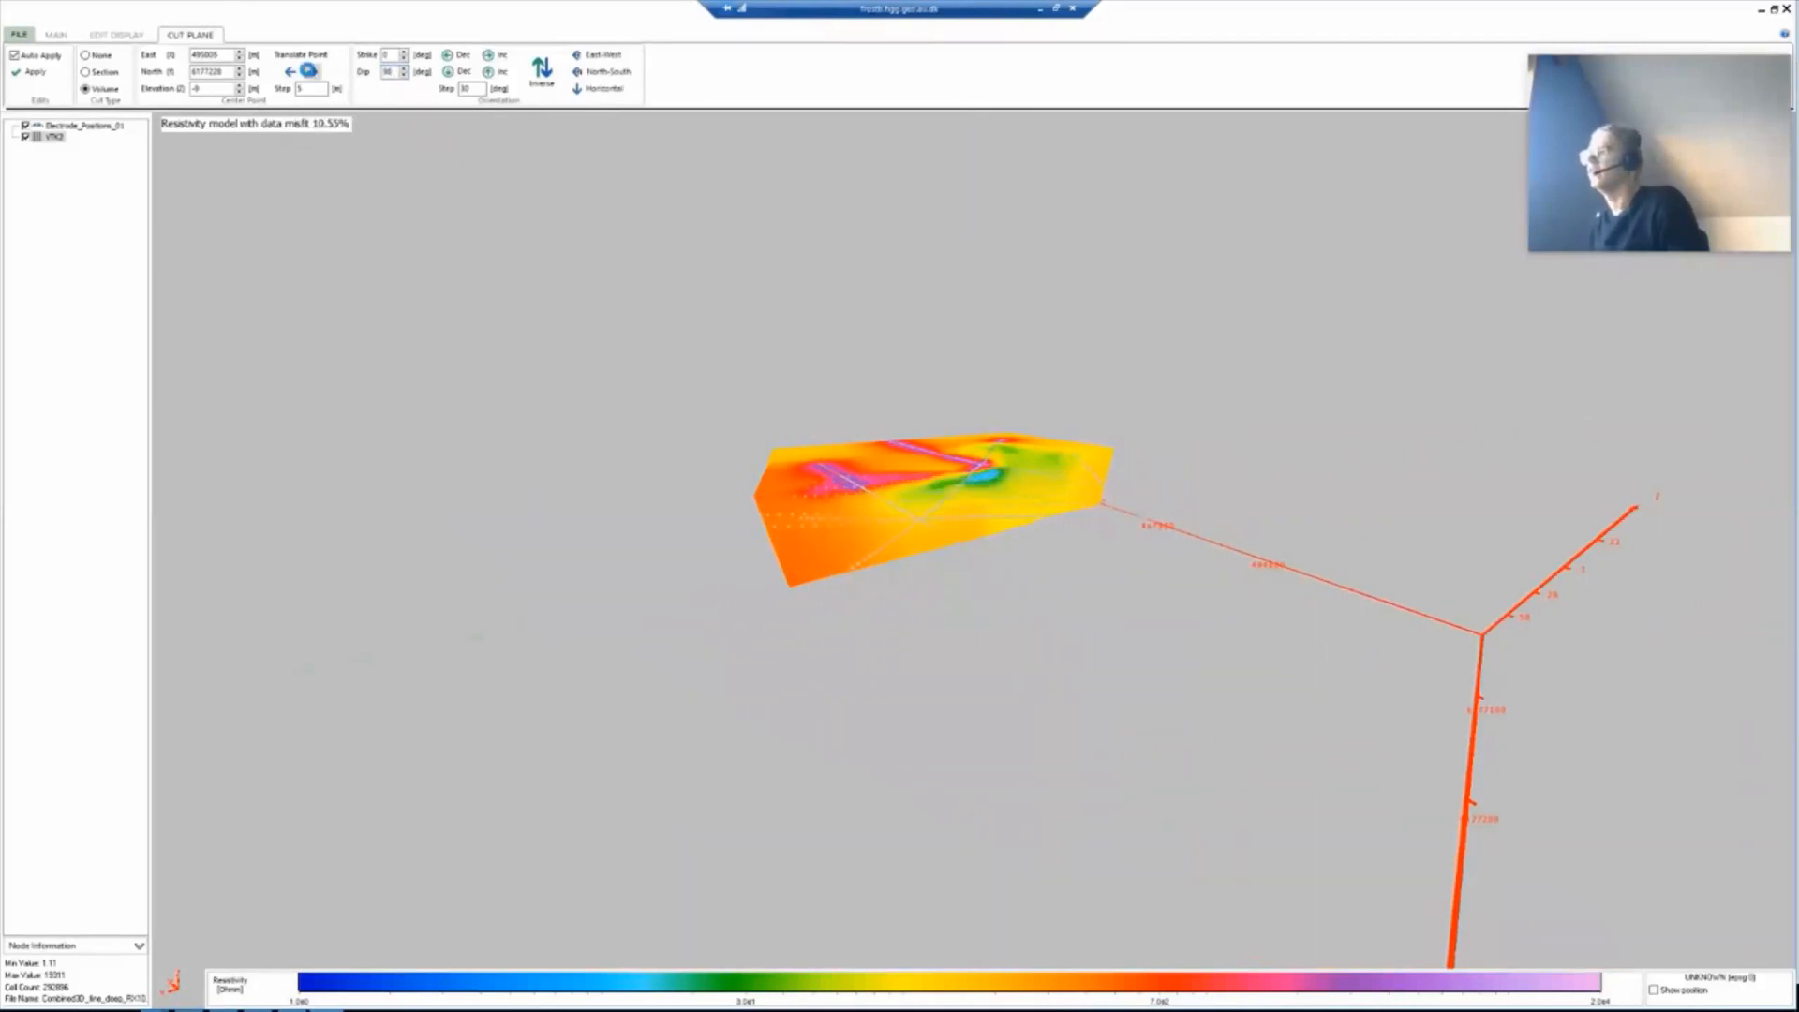
pyautogui.click(288, 73)
pyautogui.click(289, 73)
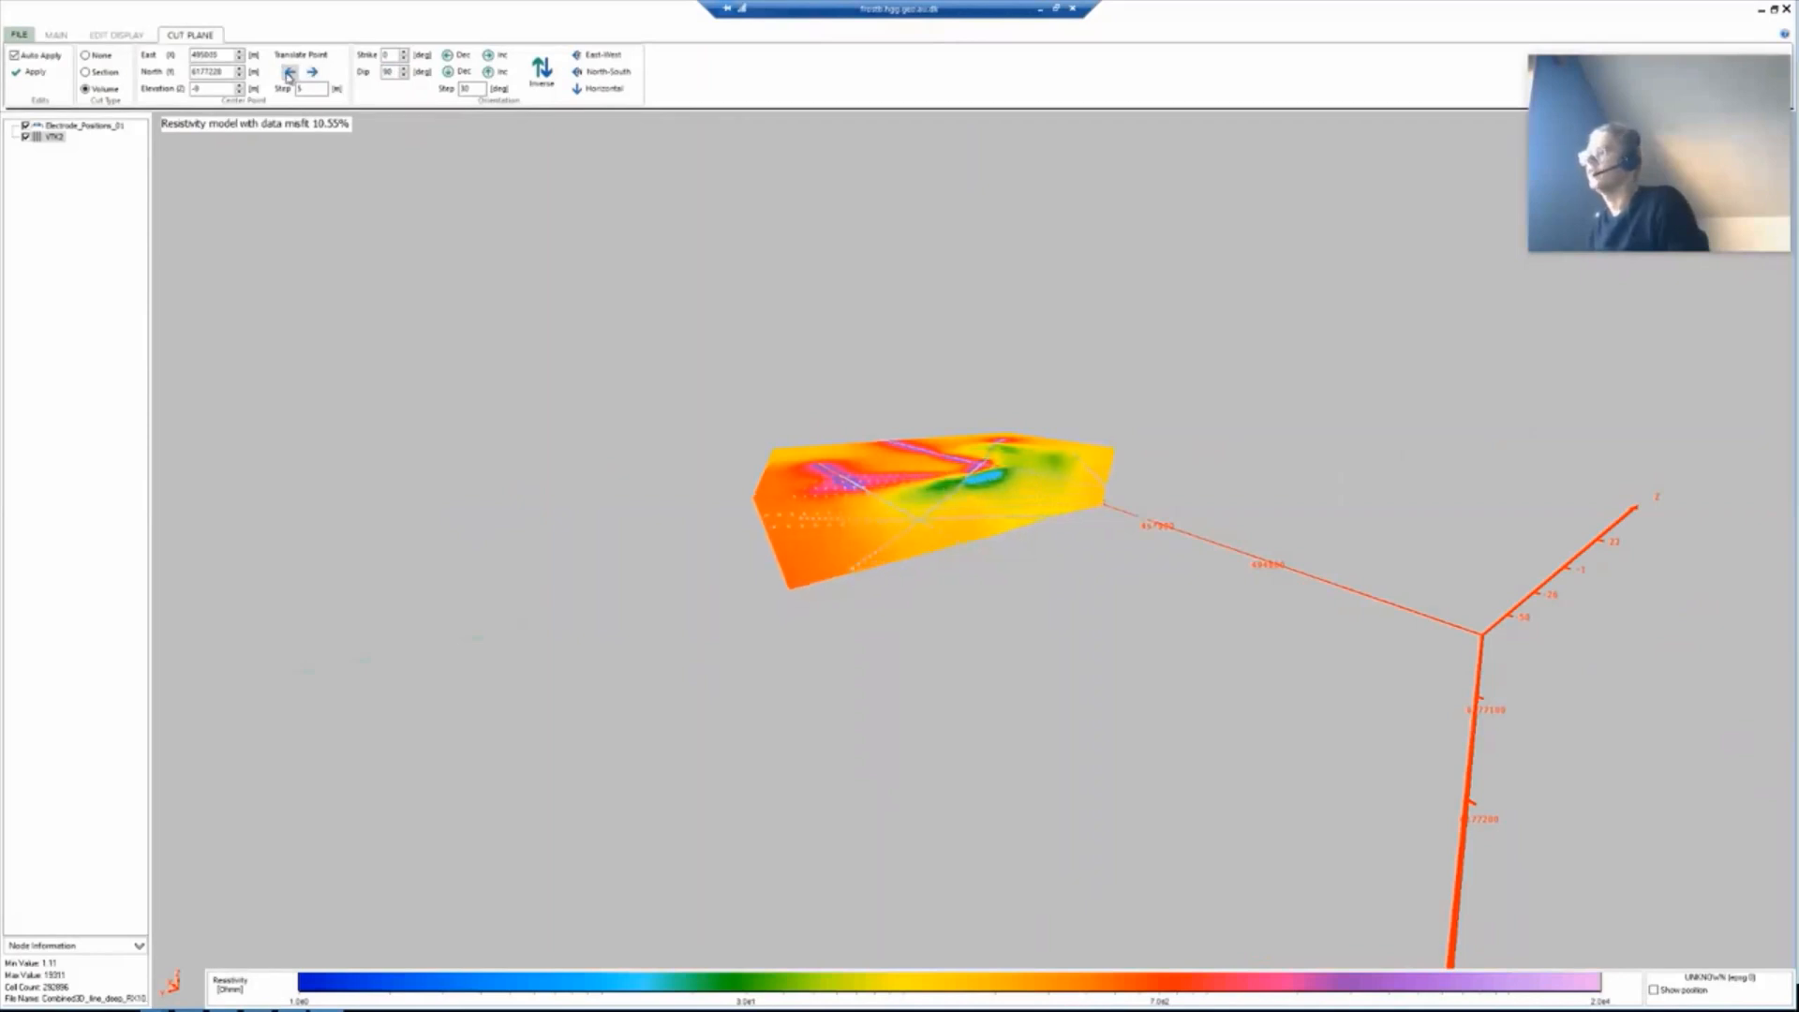
# Step: Sweep the vertical cut plane westward step by step to East 494900
pyautogui.scroll(5, 860, 453)
pyautogui.scroll(-2, 860, 452)
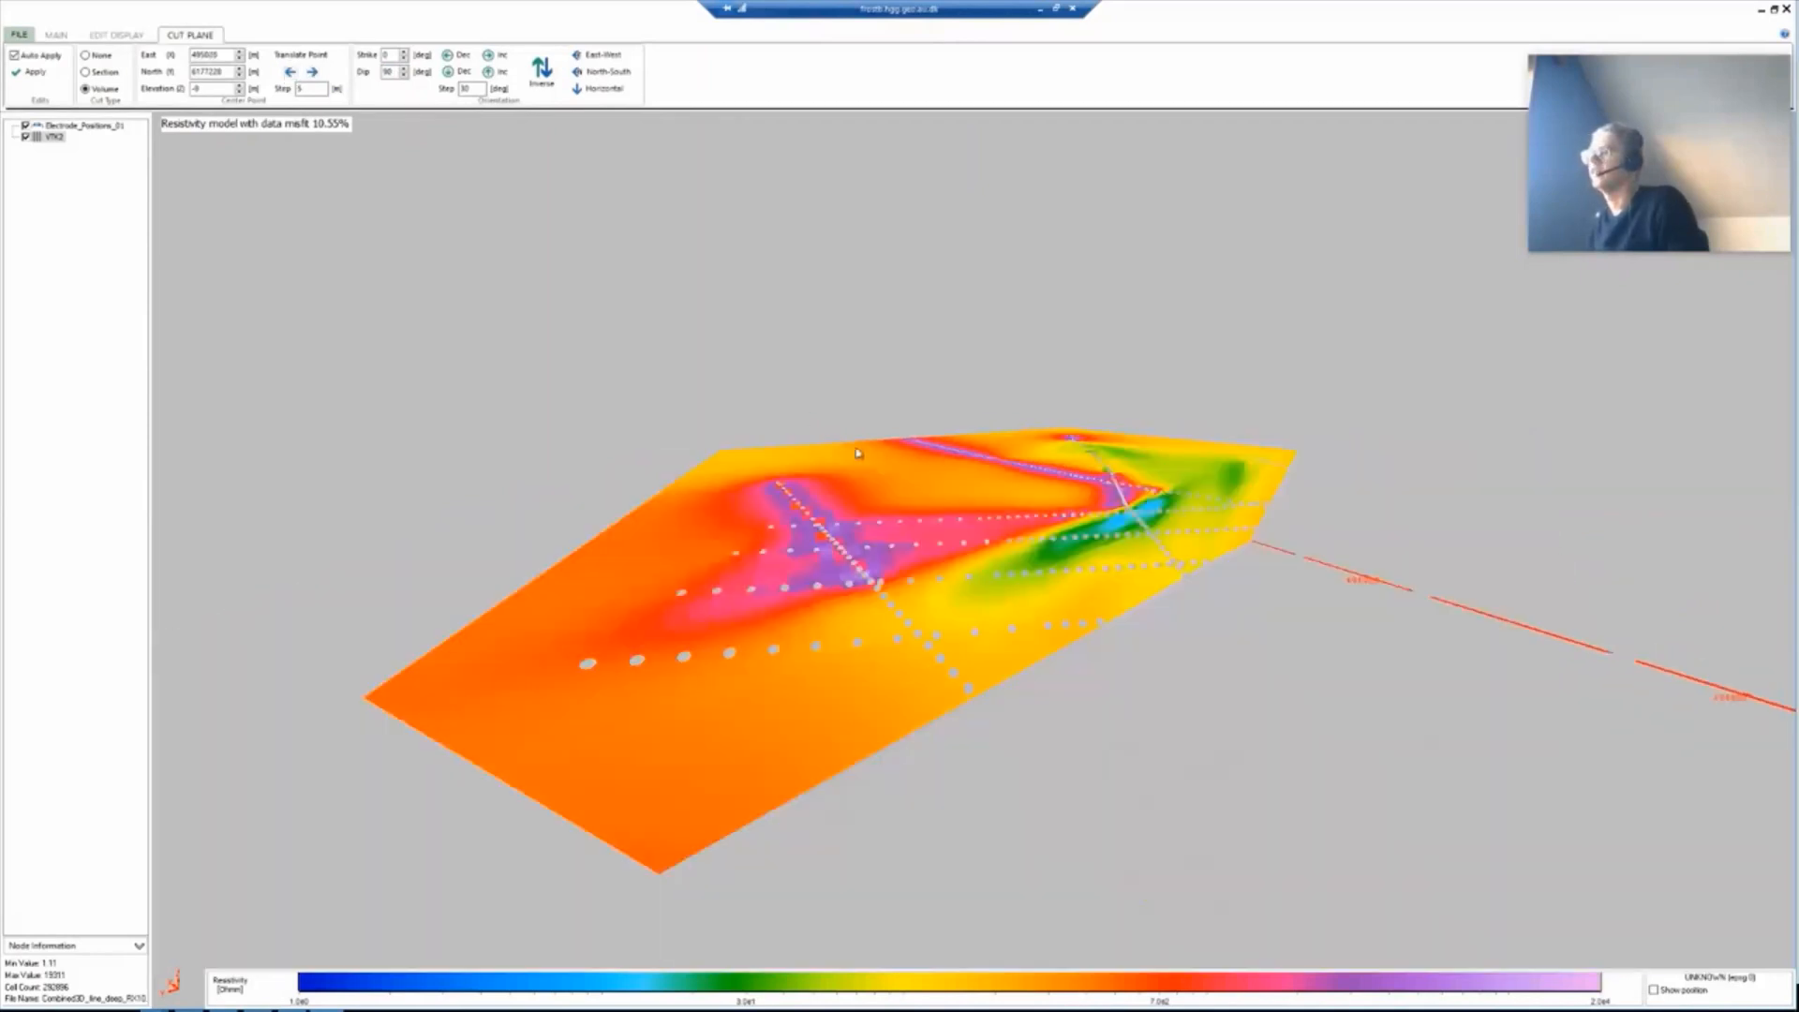
pyautogui.click(290, 73)
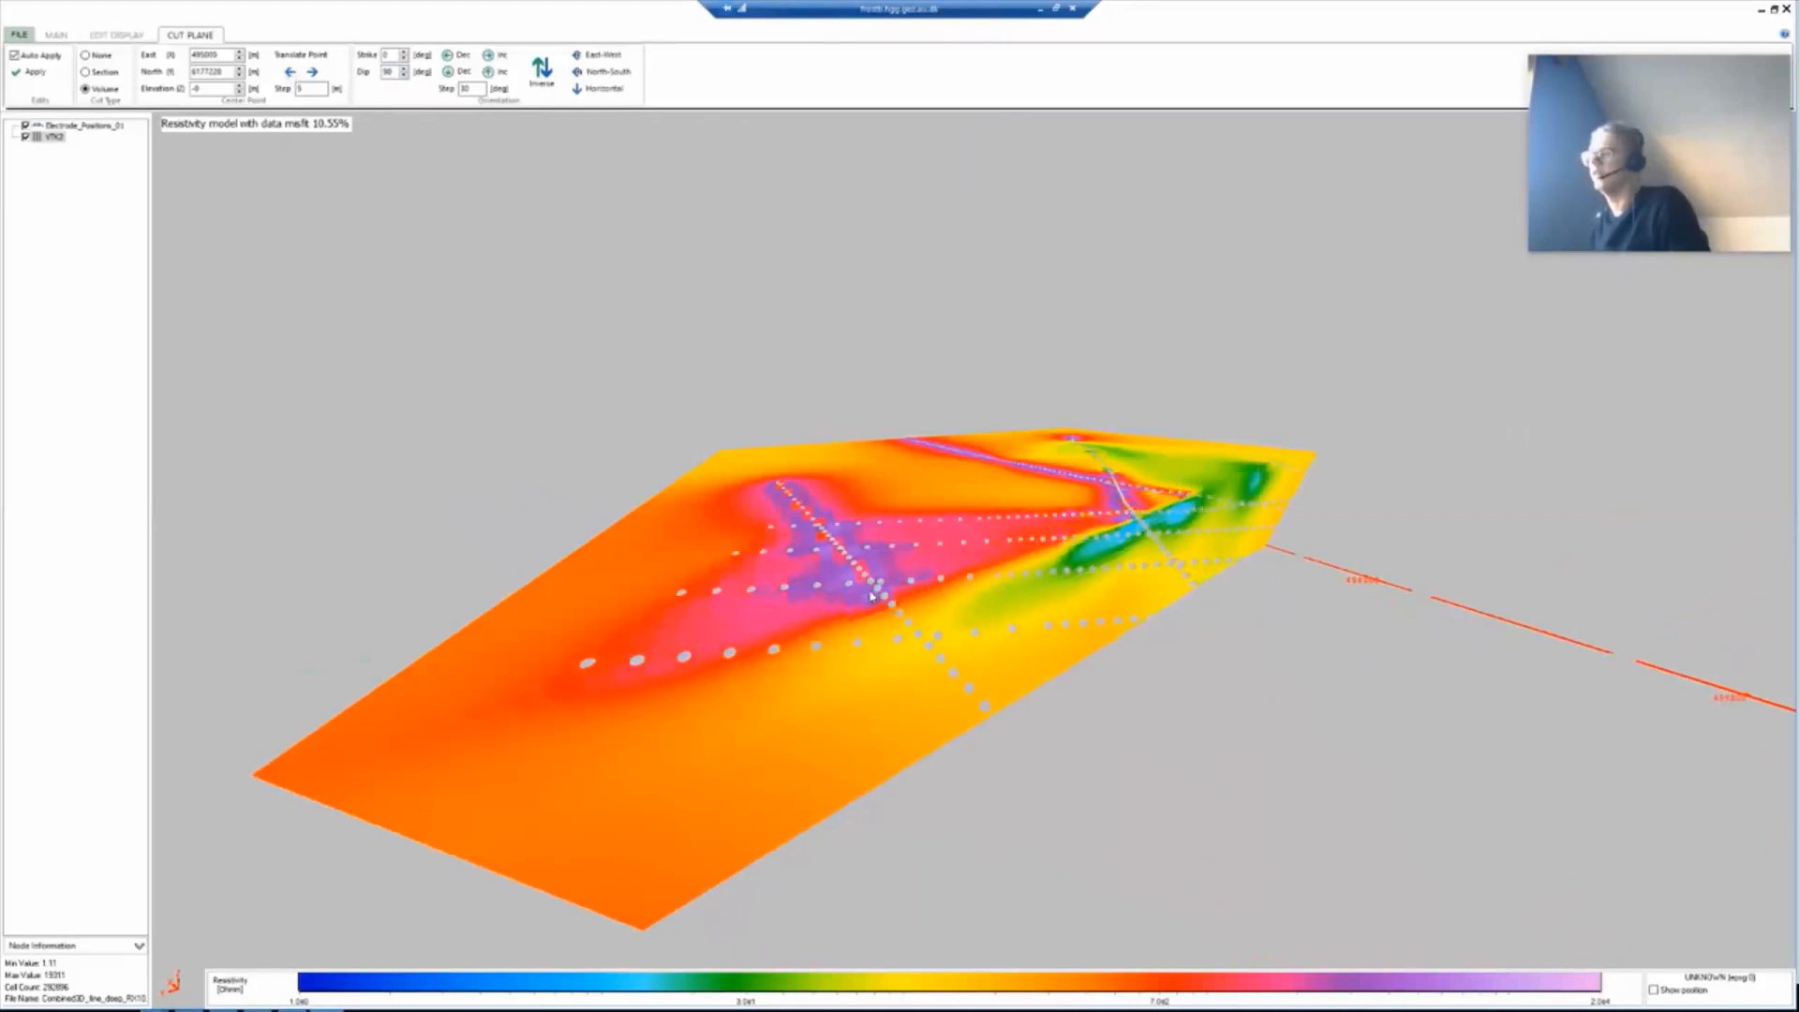
pyautogui.scroll(-3, 867, 596)
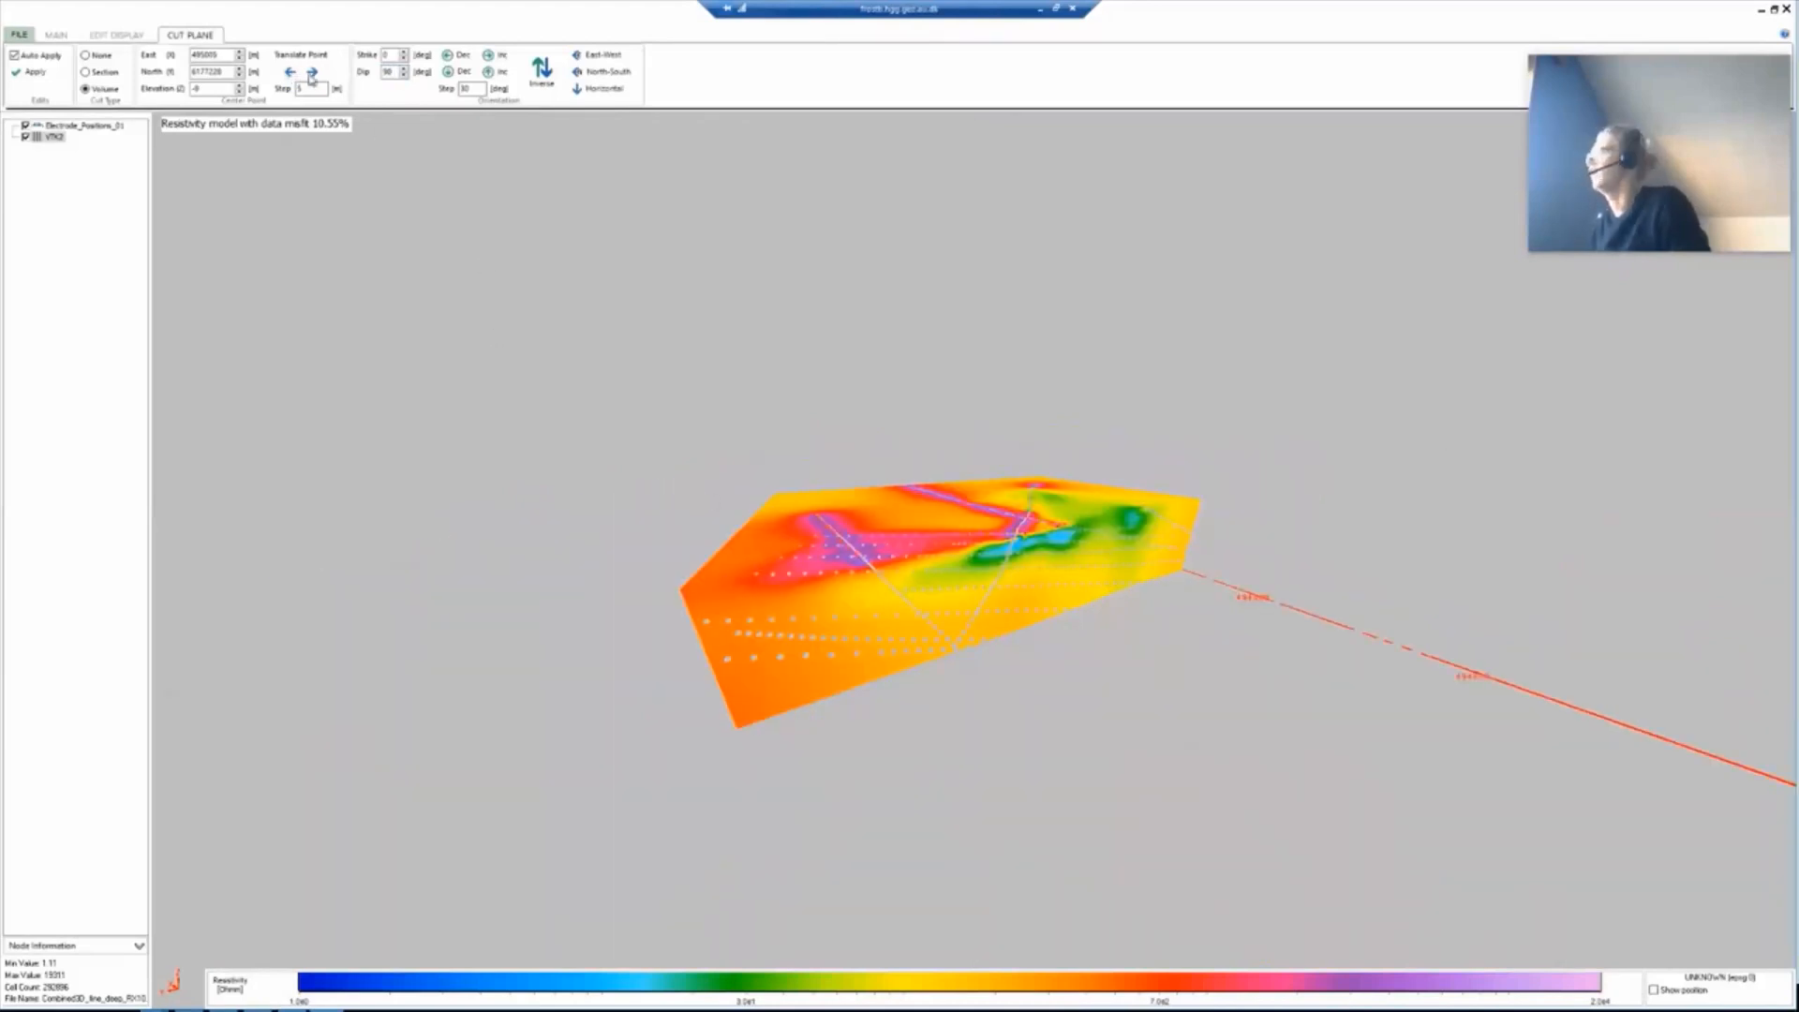
pyautogui.click(287, 73)
pyautogui.click(287, 75)
pyautogui.click(288, 75)
pyautogui.click(288, 75)
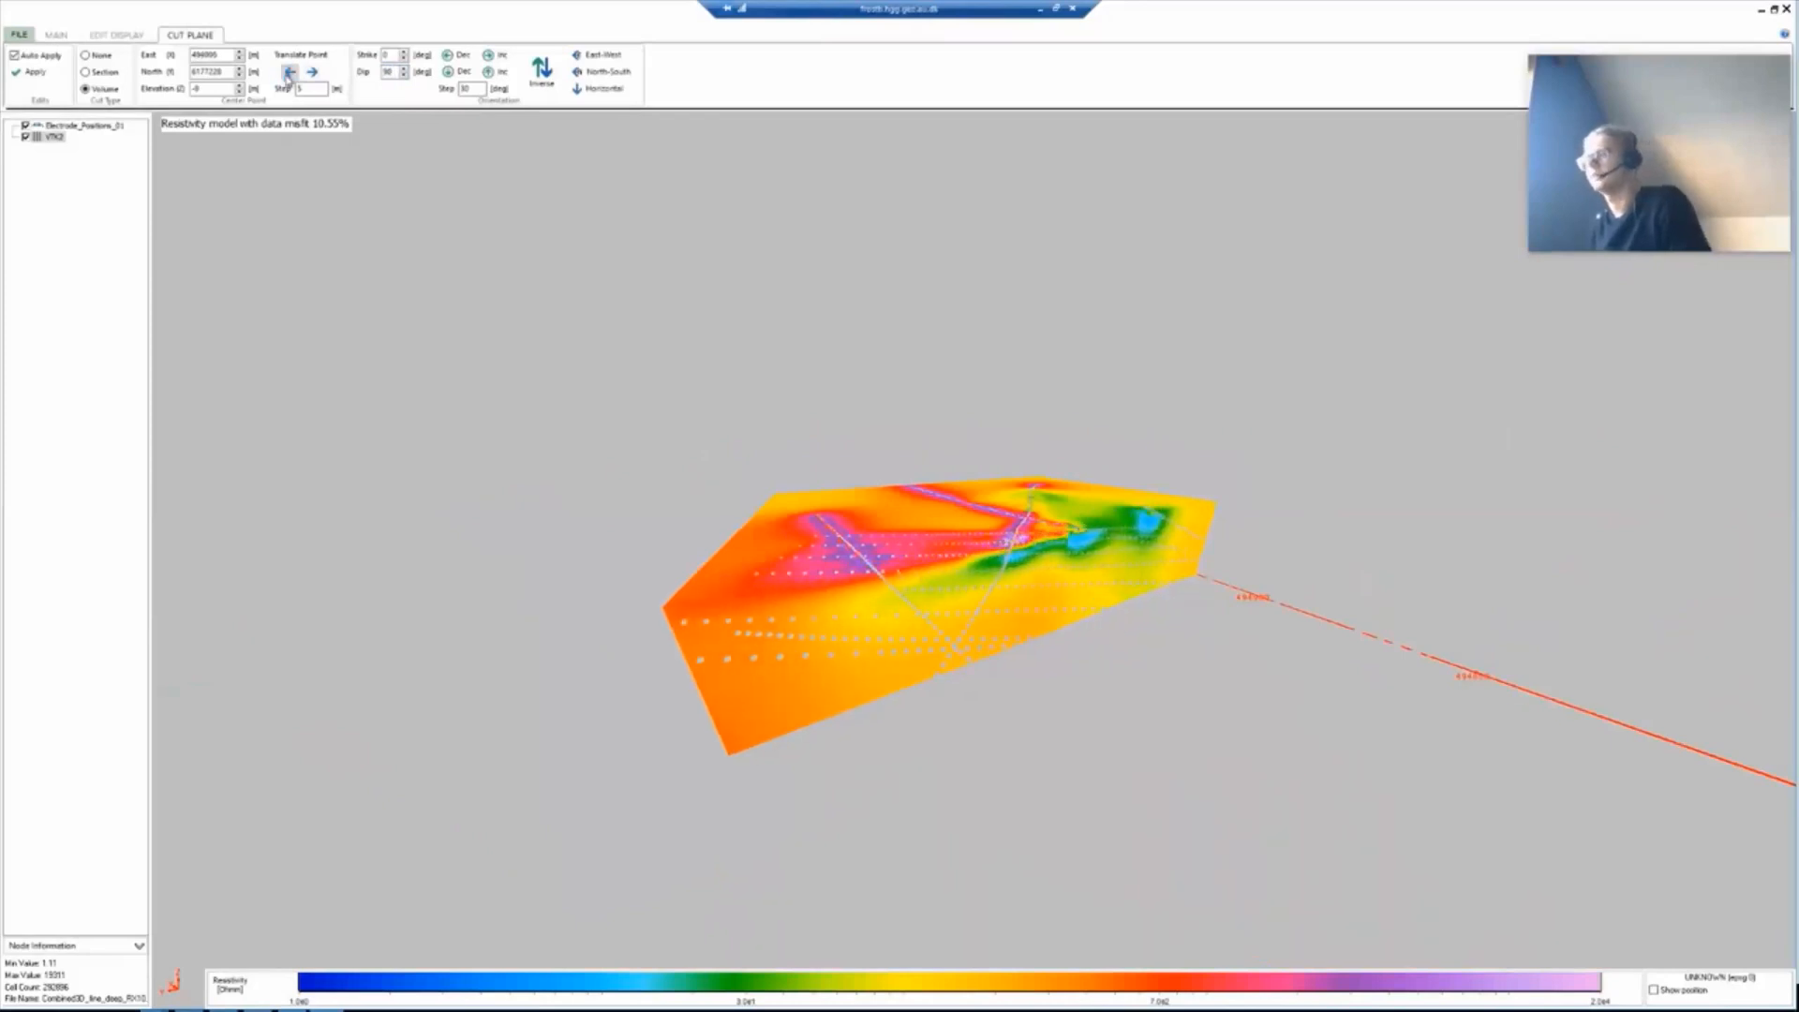
pyautogui.click(288, 75)
pyautogui.click(288, 75)
pyautogui.click(288, 75)
pyautogui.click(288, 75)
pyautogui.click(287, 75)
pyautogui.click(288, 75)
pyautogui.click(288, 75)
pyautogui.click(288, 75)
pyautogui.click(288, 75)
pyautogui.click(288, 75)
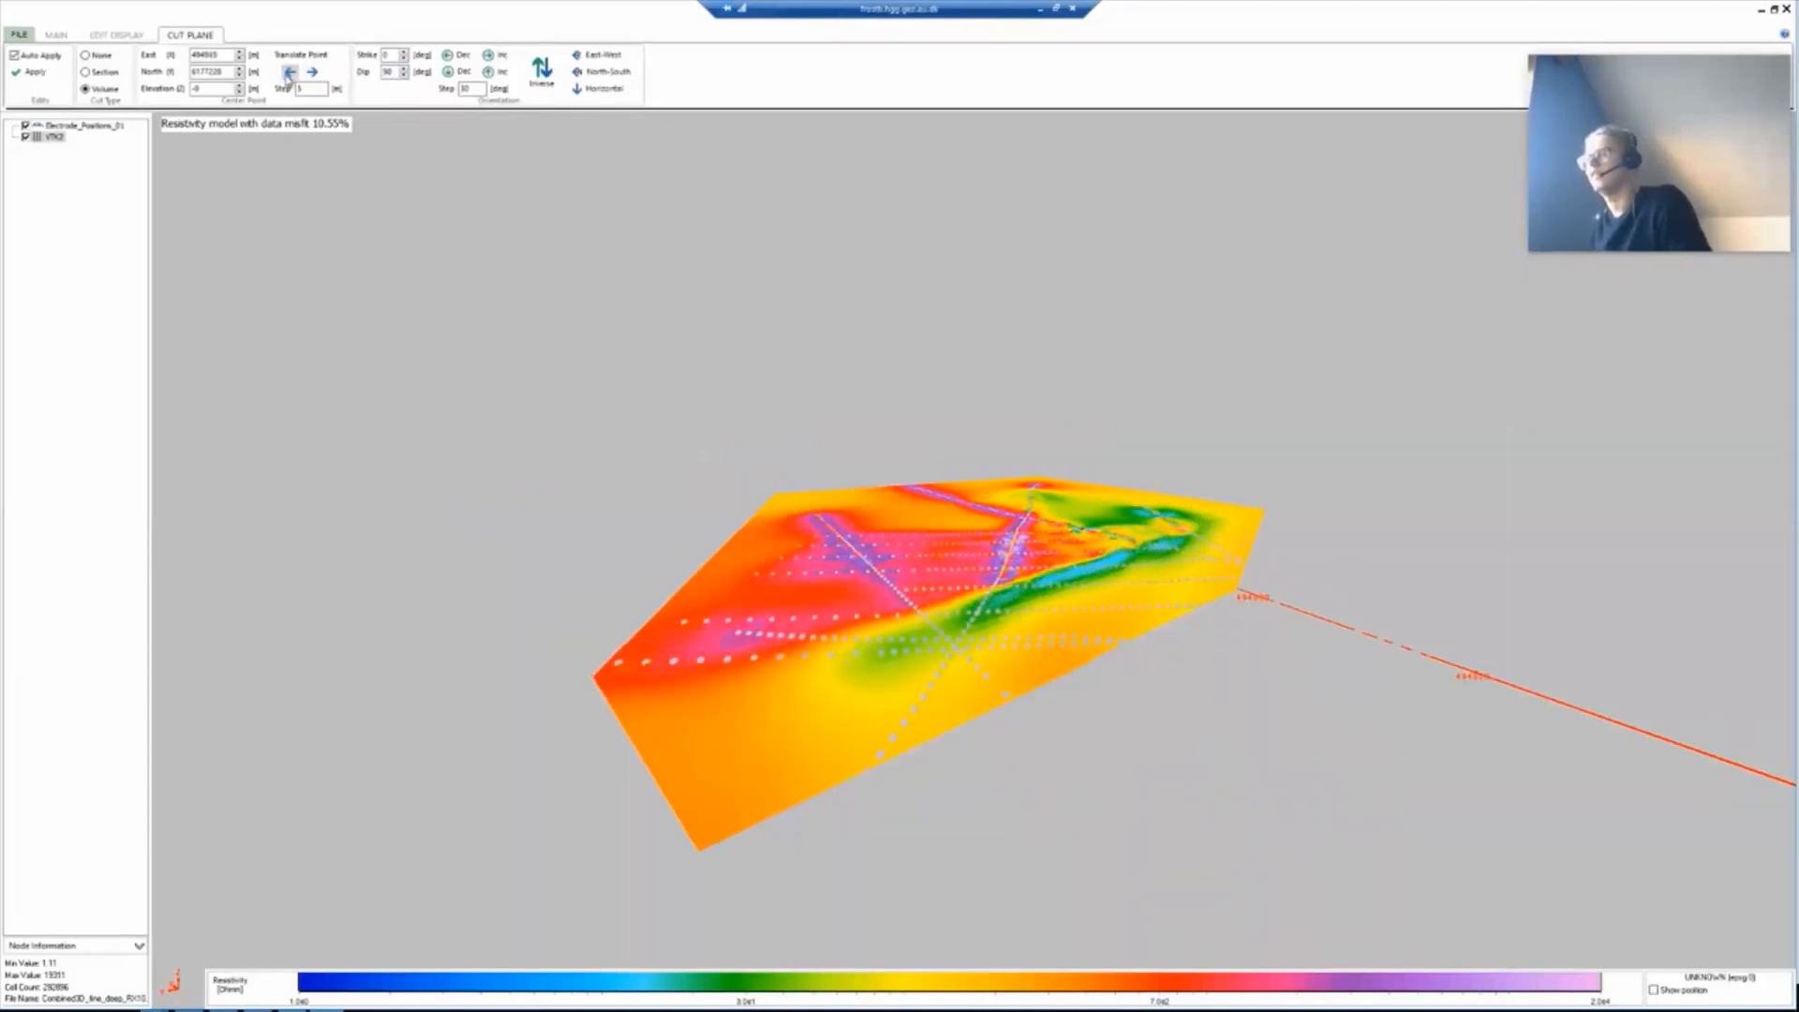
pyautogui.click(288, 75)
pyautogui.click(288, 75)
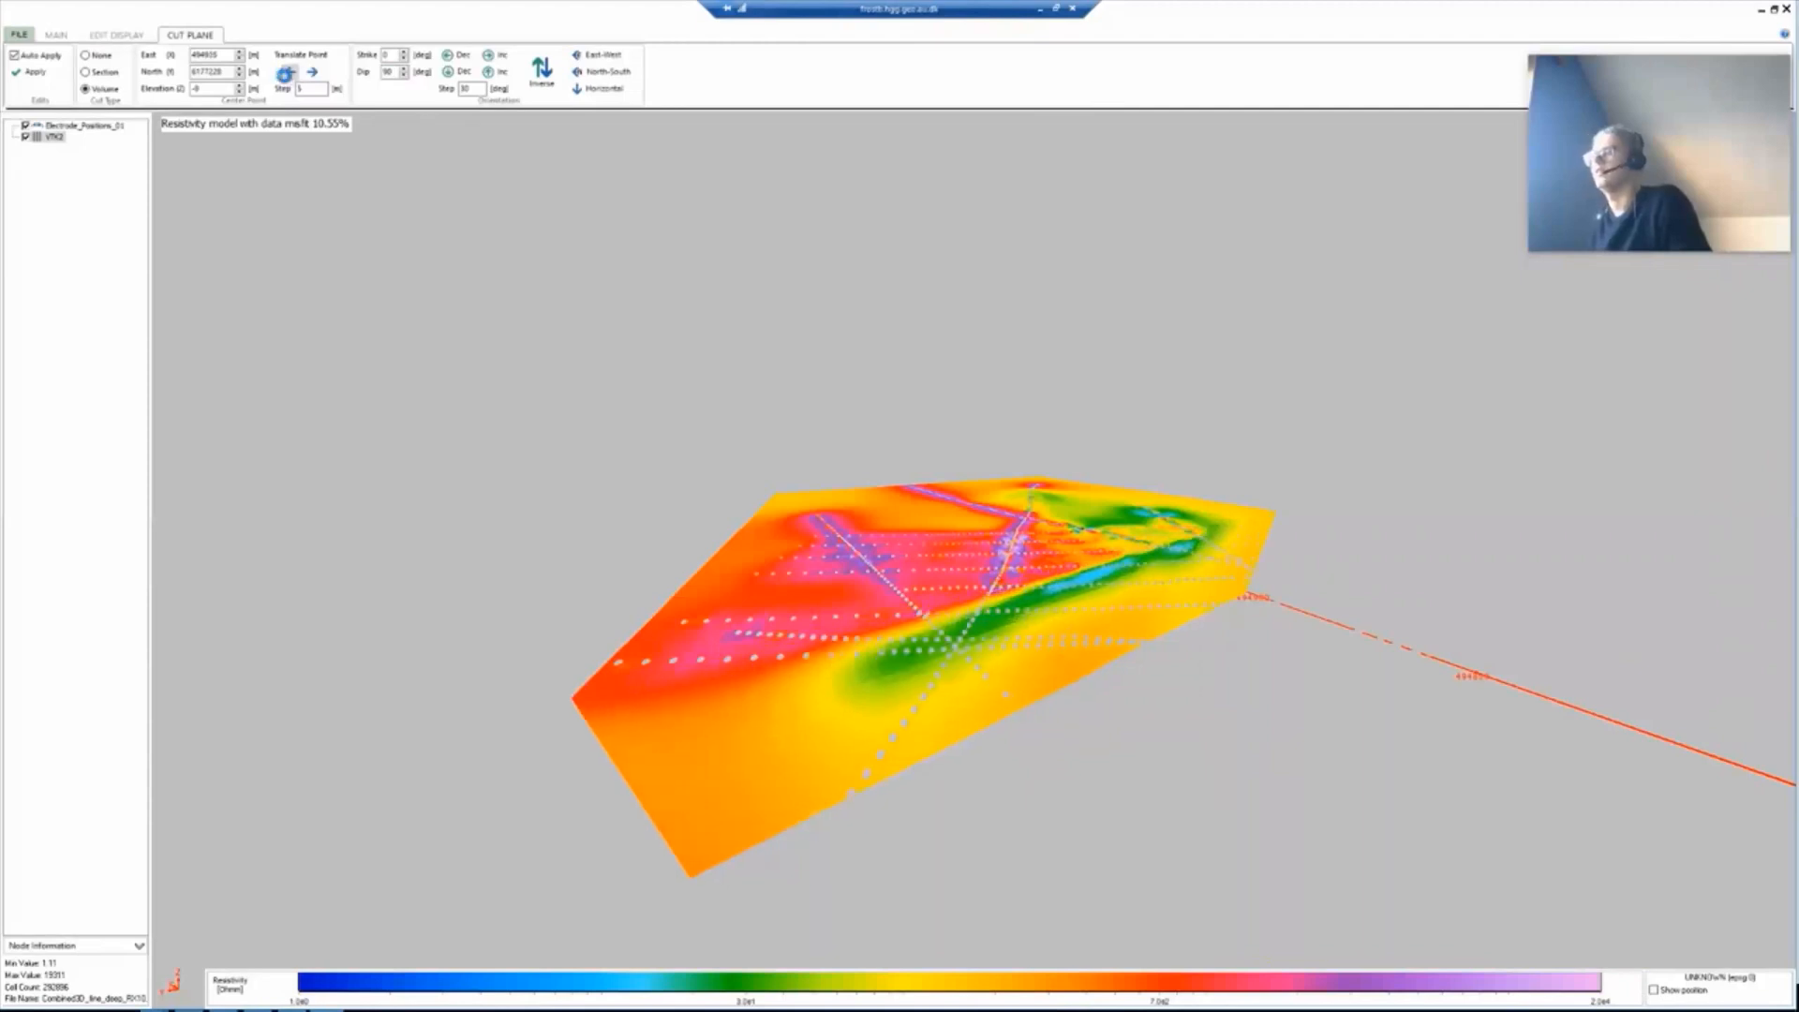
pyautogui.click(286, 75)
pyautogui.click(286, 75)
pyautogui.click(287, 76)
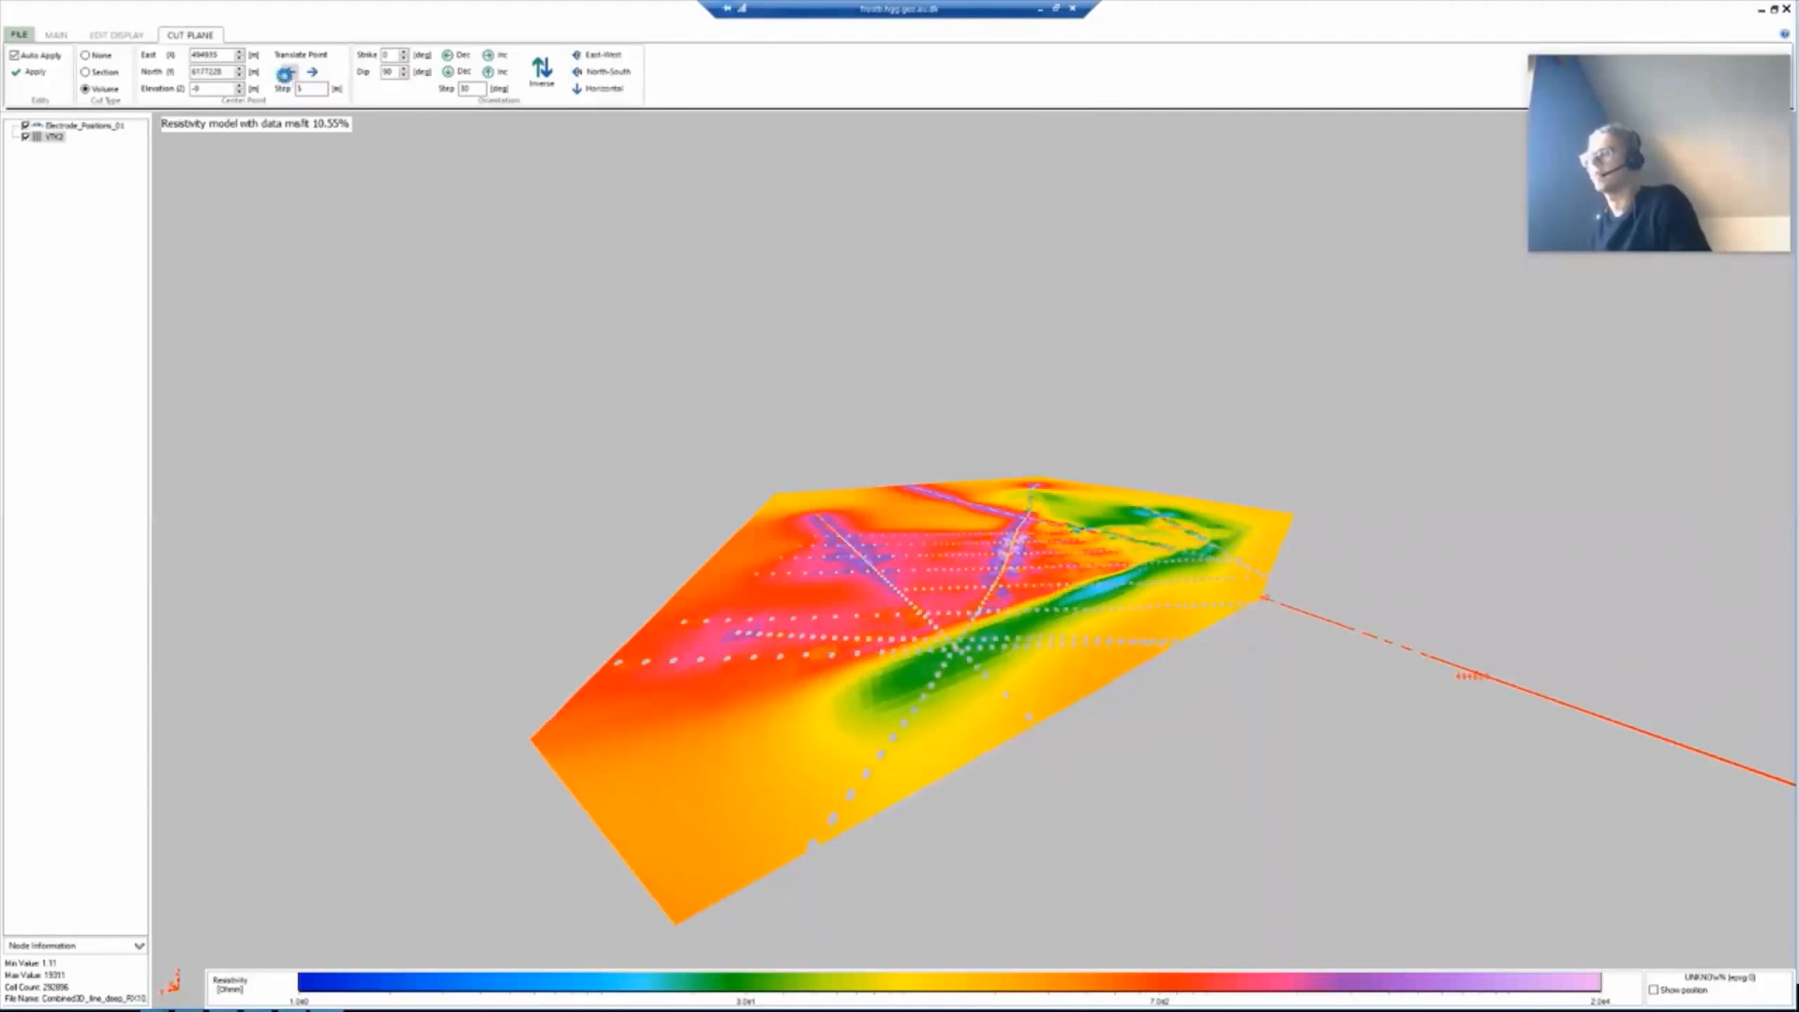
pyautogui.click(285, 75)
pyautogui.click(285, 75)
pyautogui.moveTo(1050, 646); pyautogui.dragTo(749, 499)
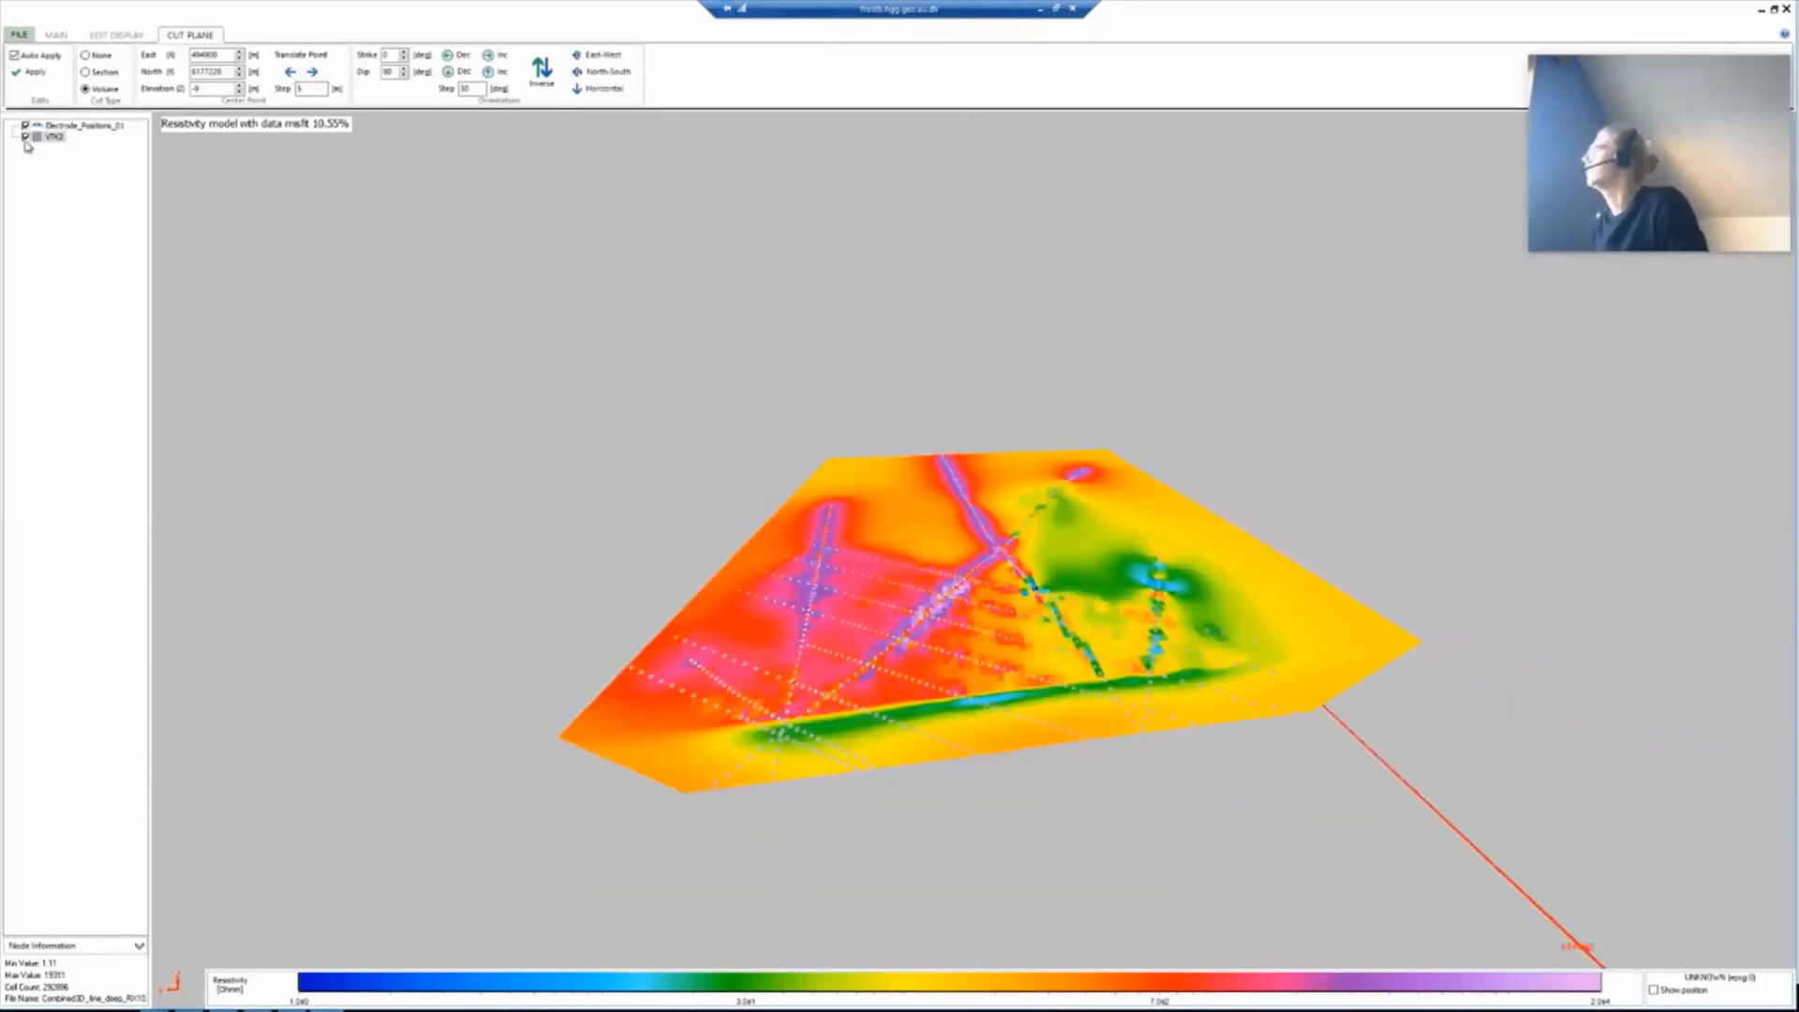
# Step: Set the cut type to None to display the full unclipped resistivity model
pyautogui.click(93, 58)
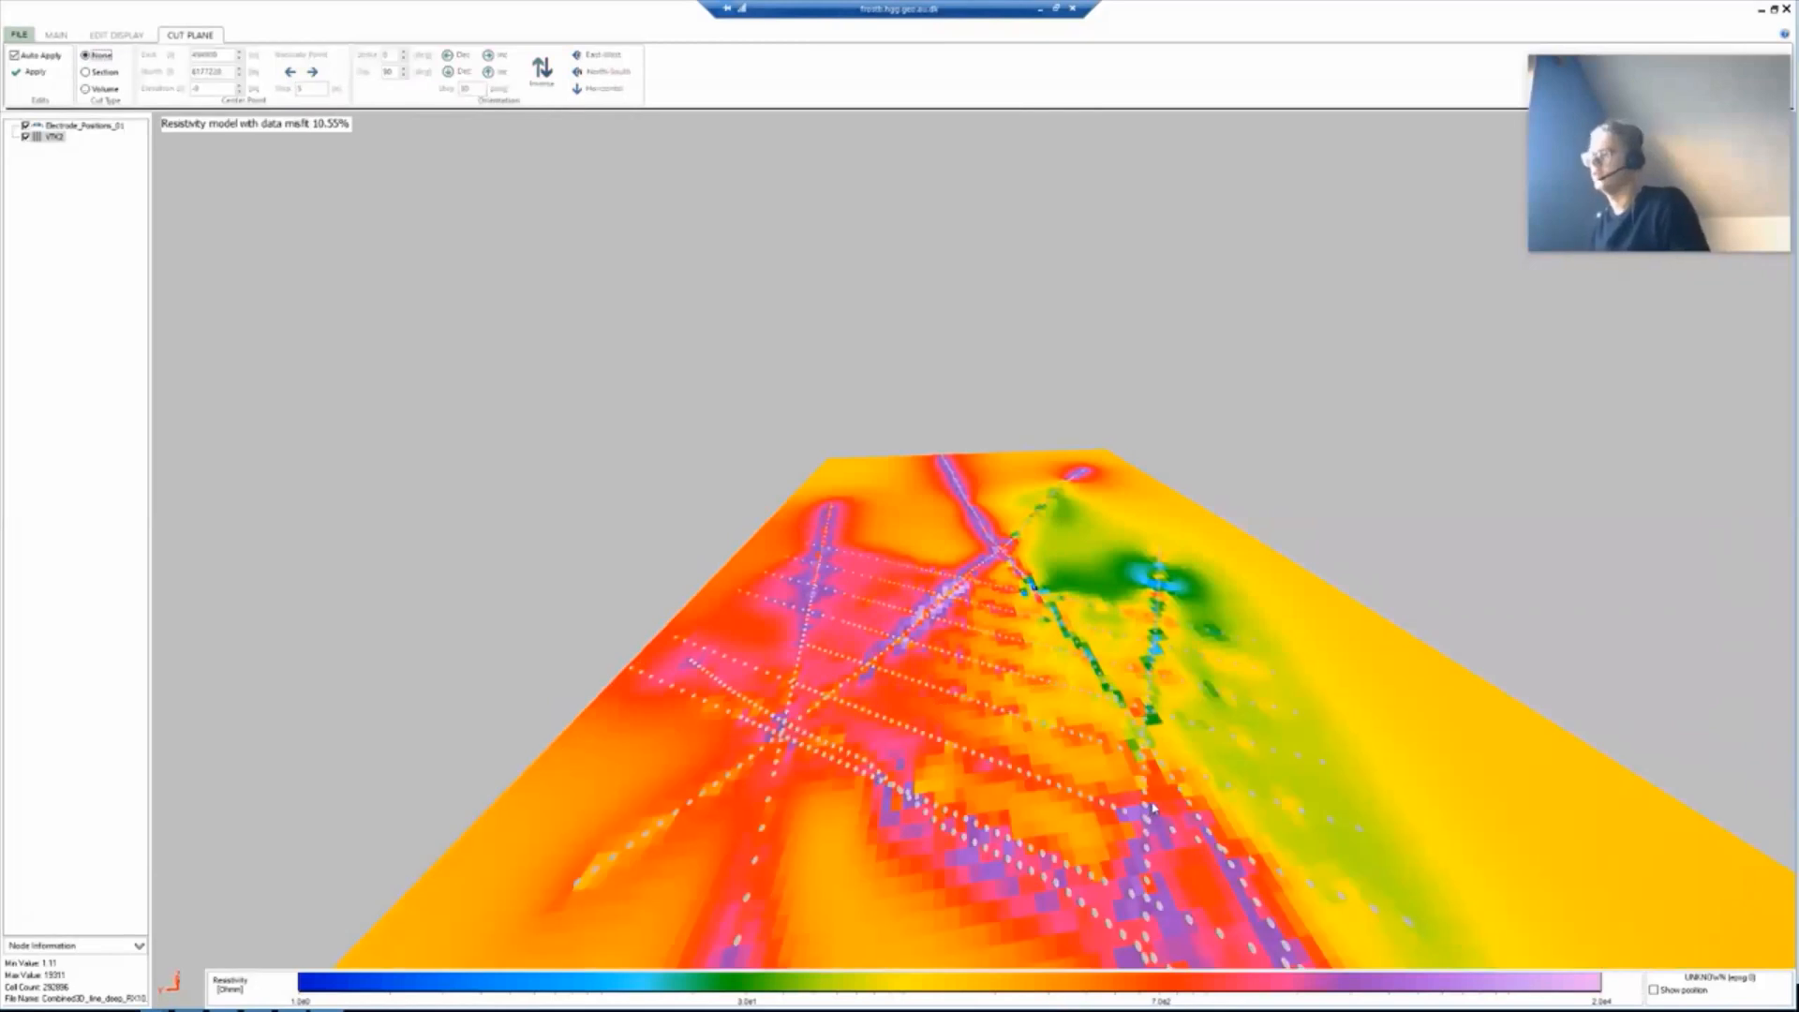
pyautogui.scroll(-3, 1154, 808)
pyautogui.click(1145, 813)
pyautogui.moveTo(1143, 783); pyautogui.dragTo(1059, 724)
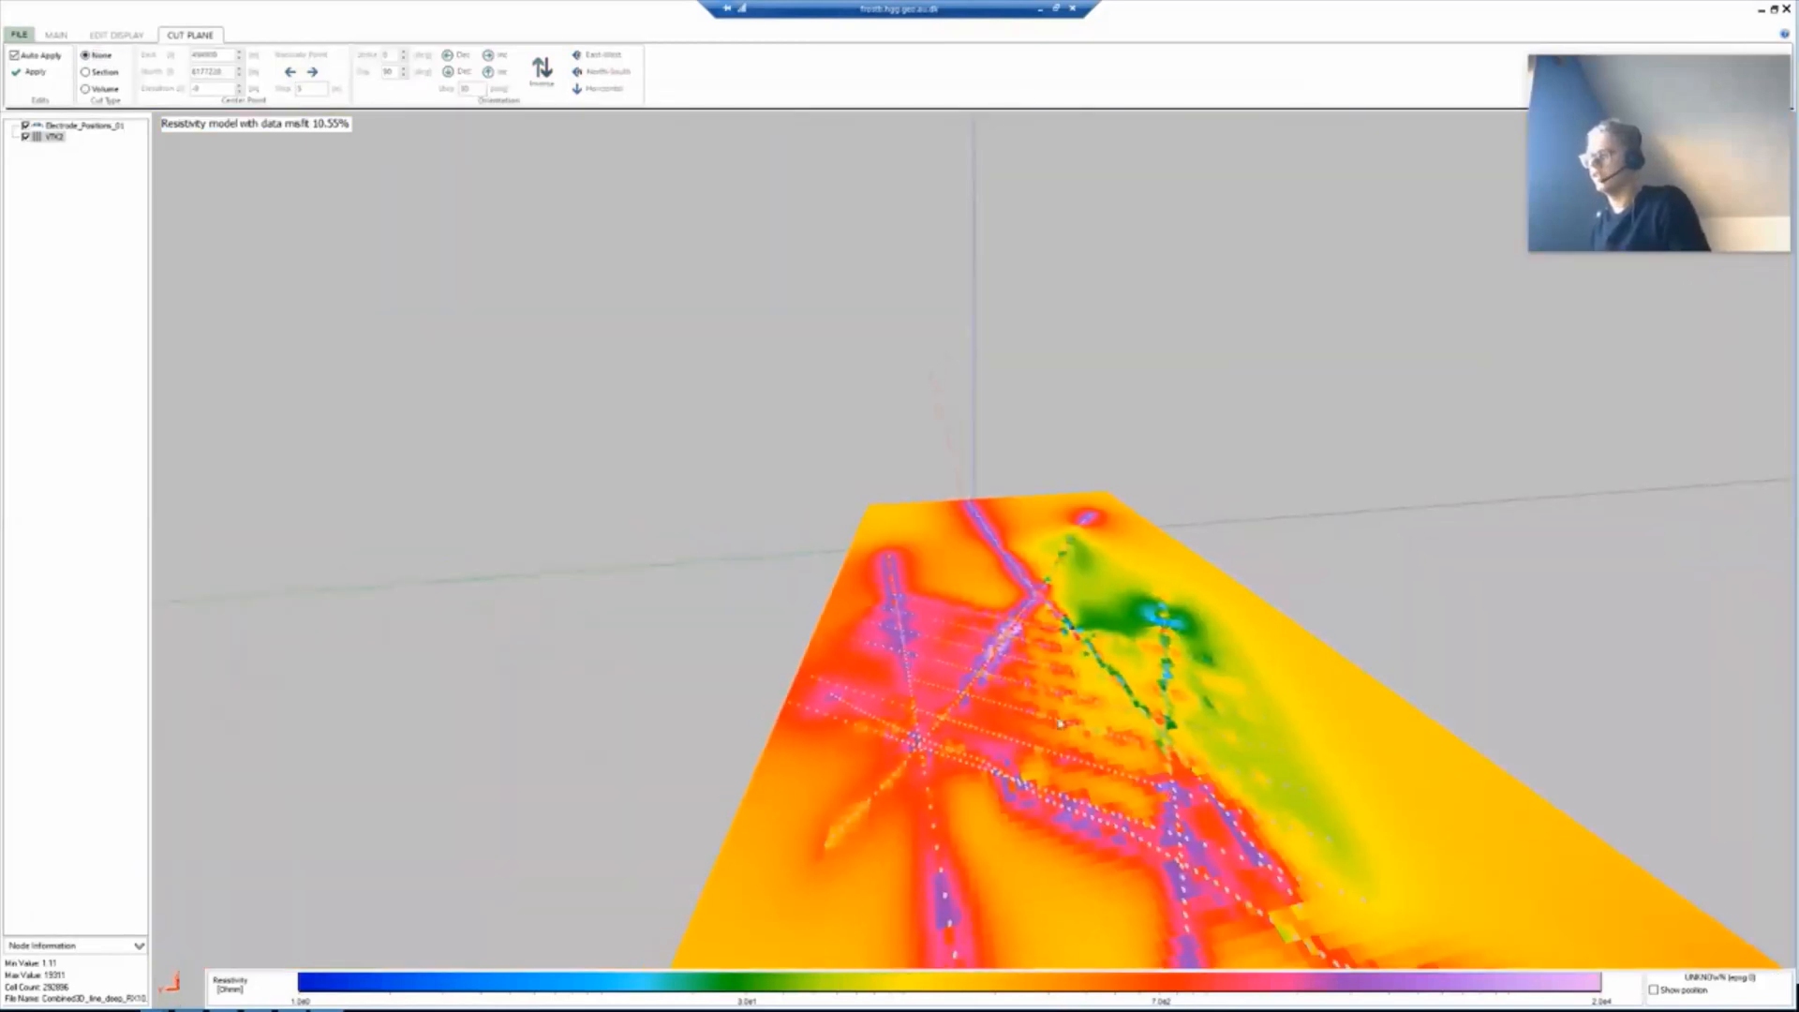
pyautogui.scroll(6, 996, 646)
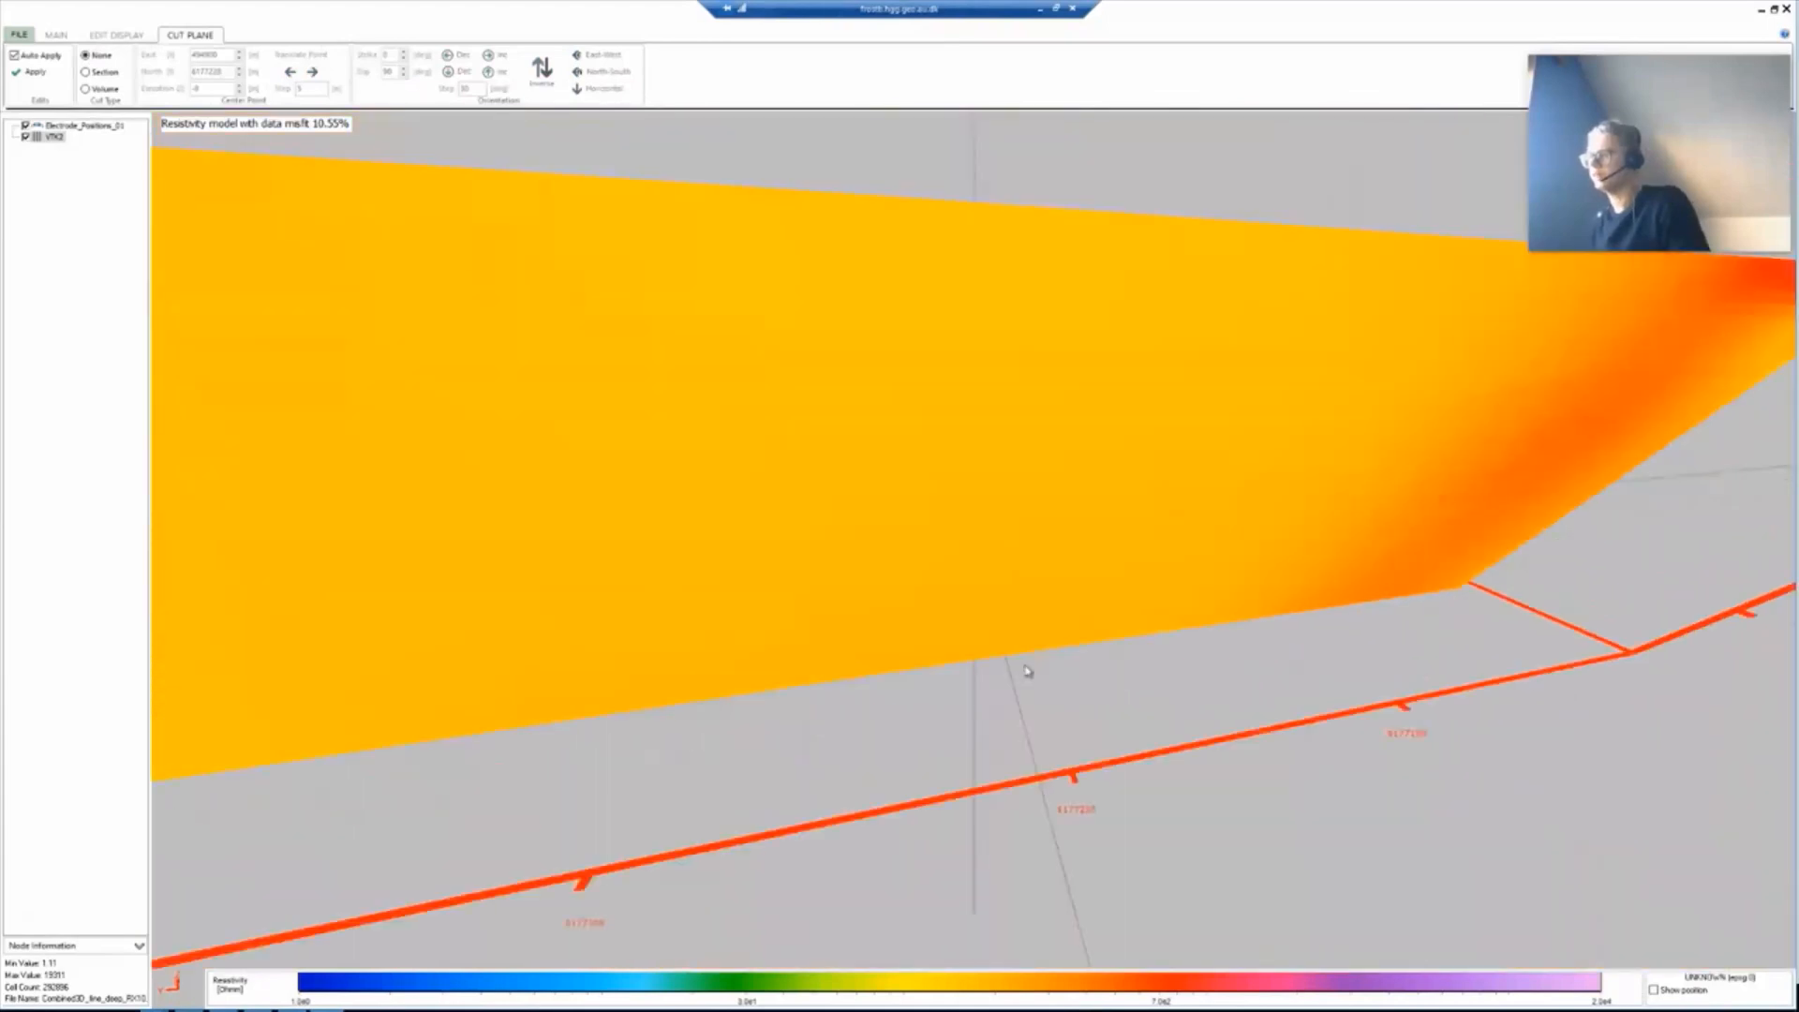
pyautogui.scroll(-8, 1027, 670)
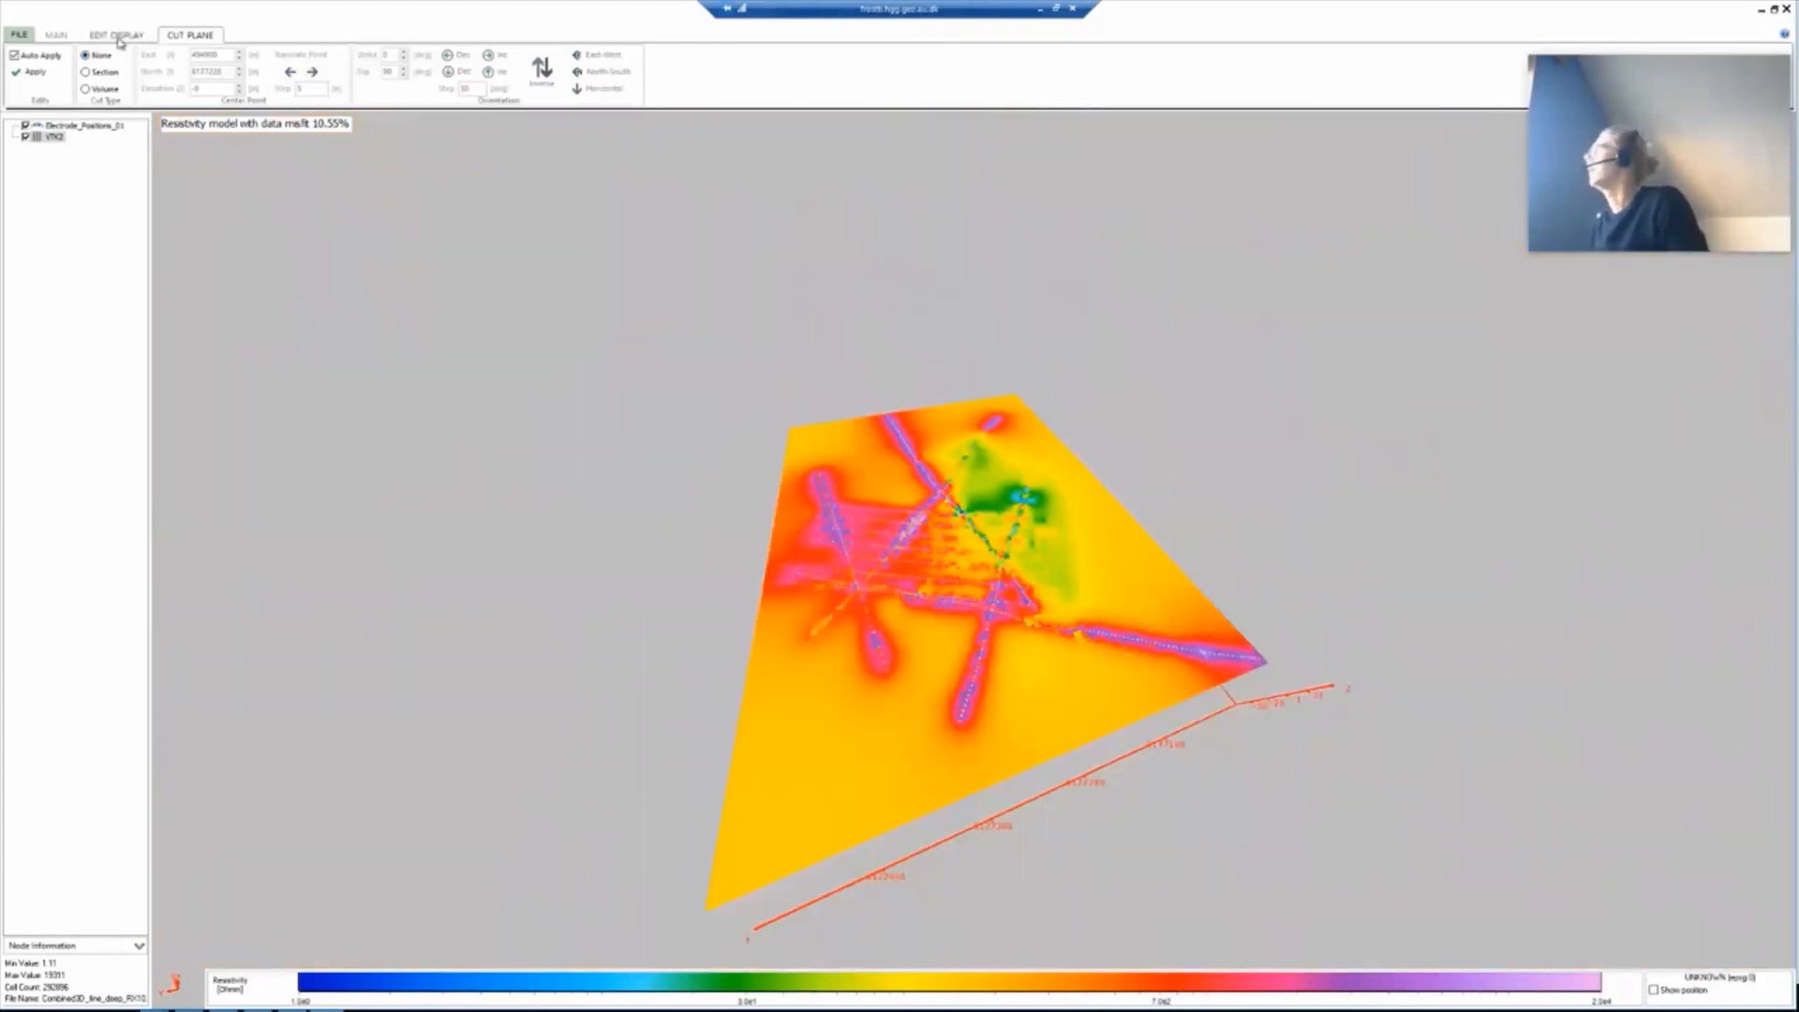
# Step: In EDIT DISPLAY, set the Threshold Max Value to 50 and apply it
pyautogui.click(117, 37)
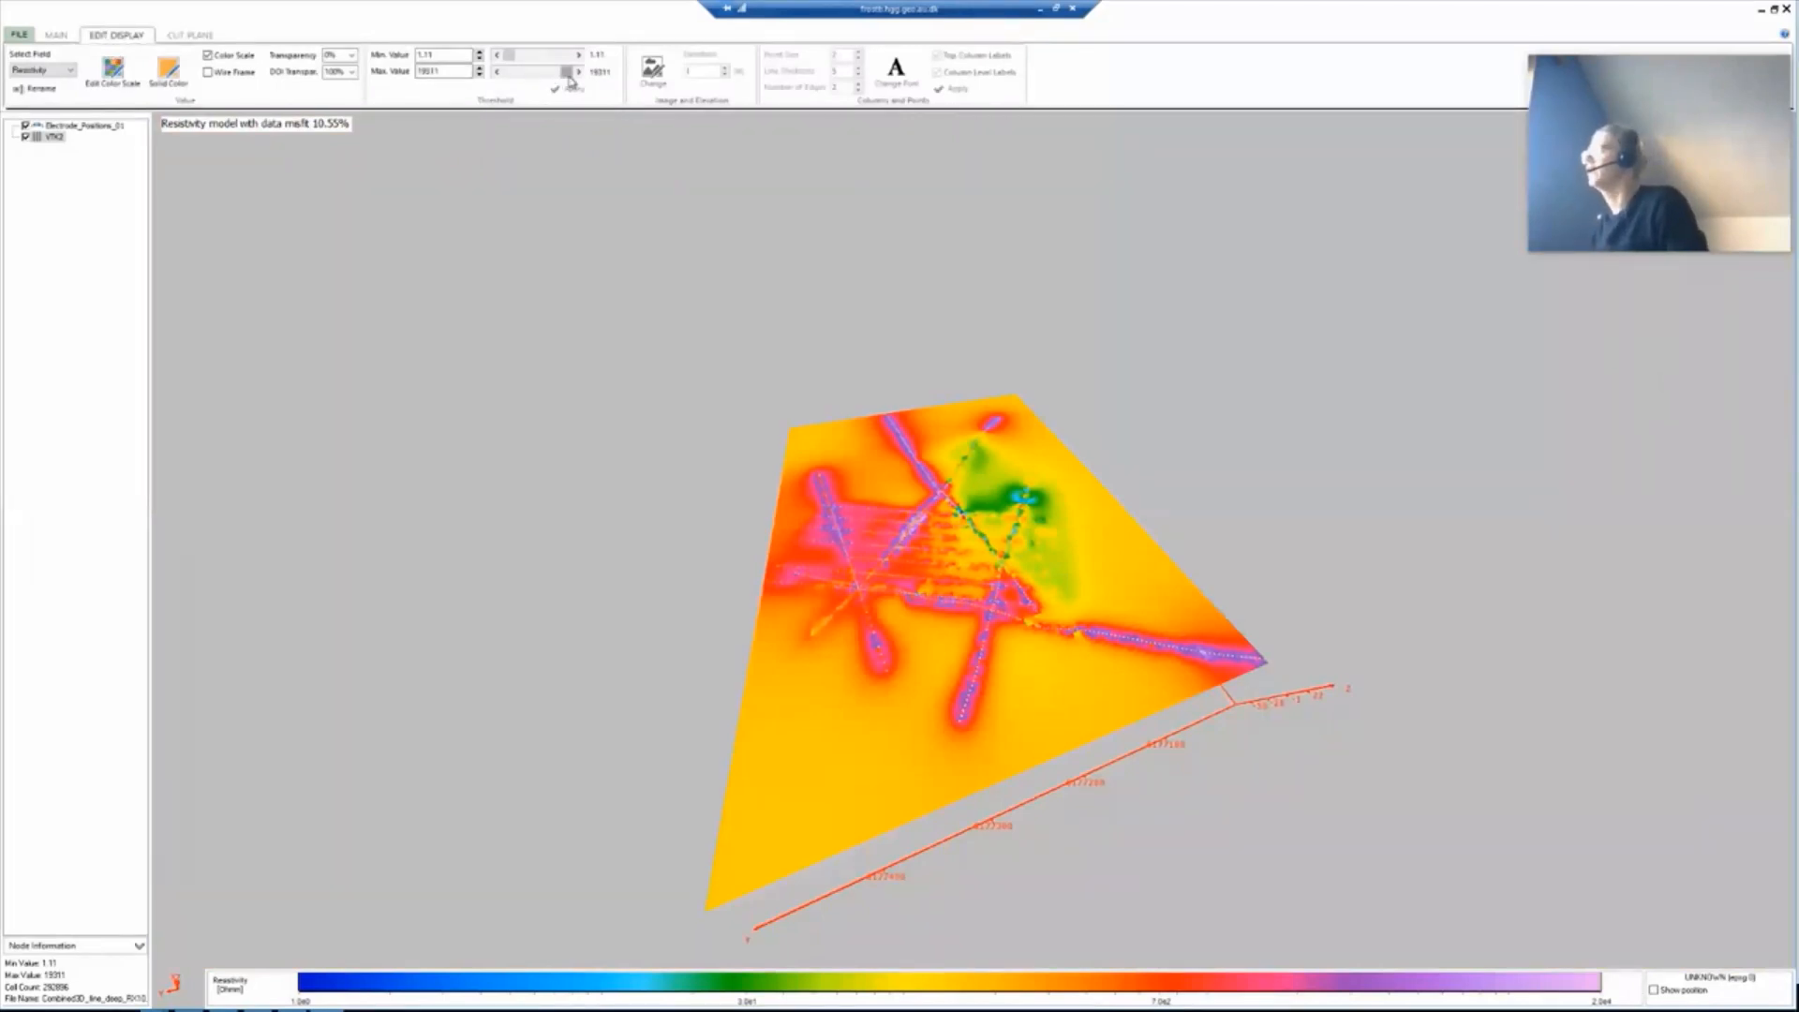
pyautogui.moveTo(569, 76); pyautogui.dragTo(565, 76)
pyautogui.doubleClick(451, 68)
pyautogui.write('50')
pyautogui.press('BackSpace')
pyautogui.press('BackSpace')
pyautogui.write('50')
pyautogui.click(568, 88)
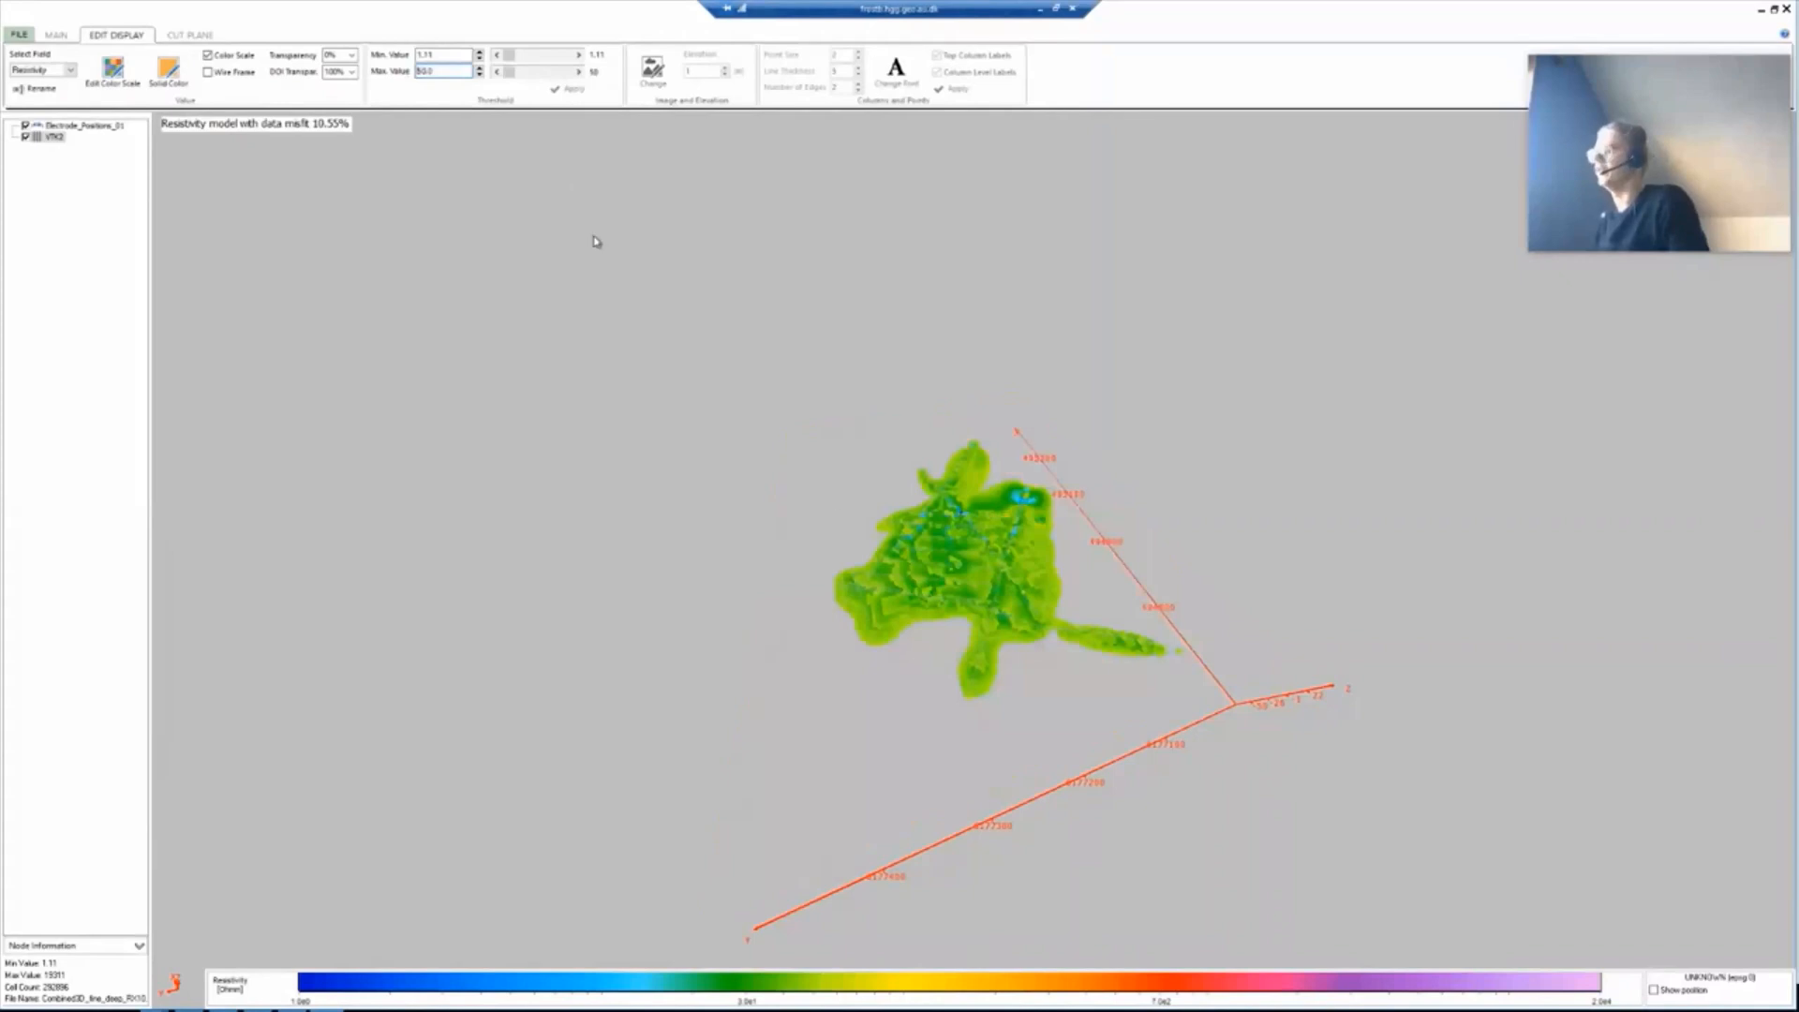
# Step: Minimise the remote session to return to the '3D interpolation instead of 3D Inversion' slide
pyautogui.moveTo(833, 547)
pyautogui.mouseDown()
pyautogui.moveTo(795, 534)
pyautogui.moveTo(823, 571)
pyautogui.moveTo(864, 549)
pyautogui.mouseUp()
pyautogui.moveTo(1019, 455); pyautogui.dragTo(833, 626)
pyautogui.scroll(4, 1099, 609)
pyautogui.scroll(3, 924, 584)
pyautogui.scroll(3, 876, 333)
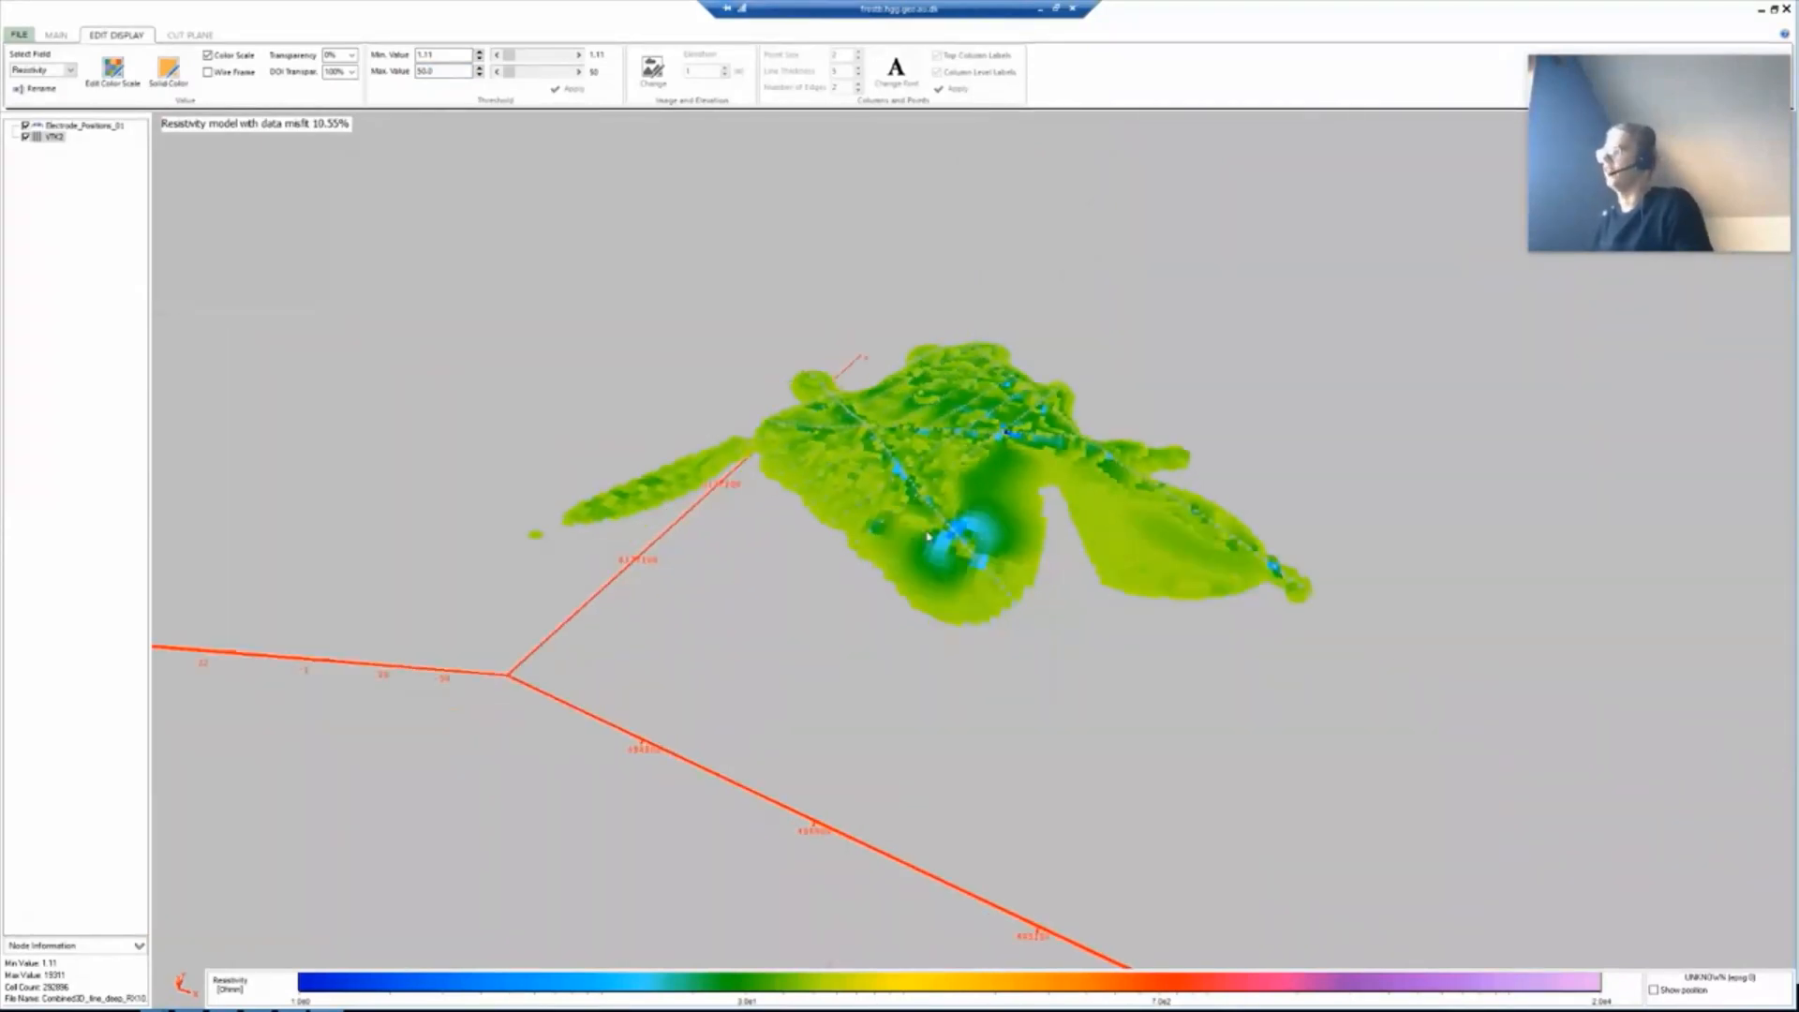
pyautogui.moveTo(934, 534); pyautogui.dragTo(735, 463)
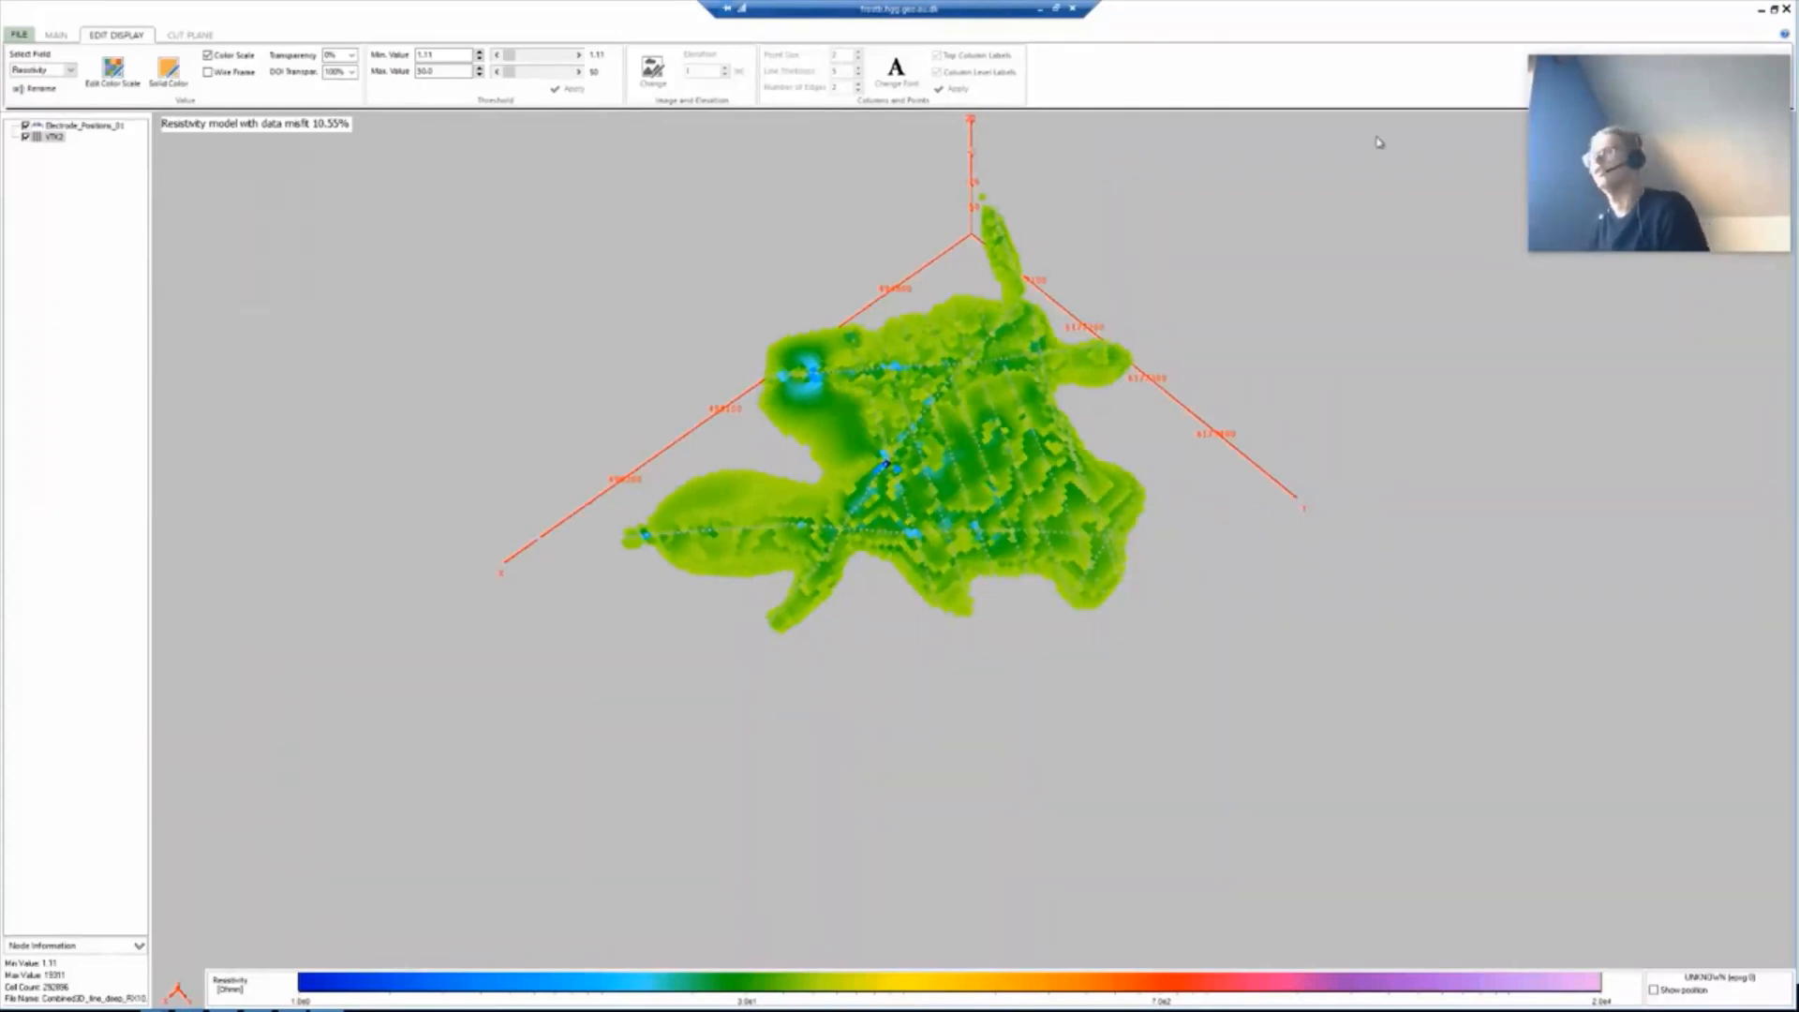
pyautogui.click(1040, 8)
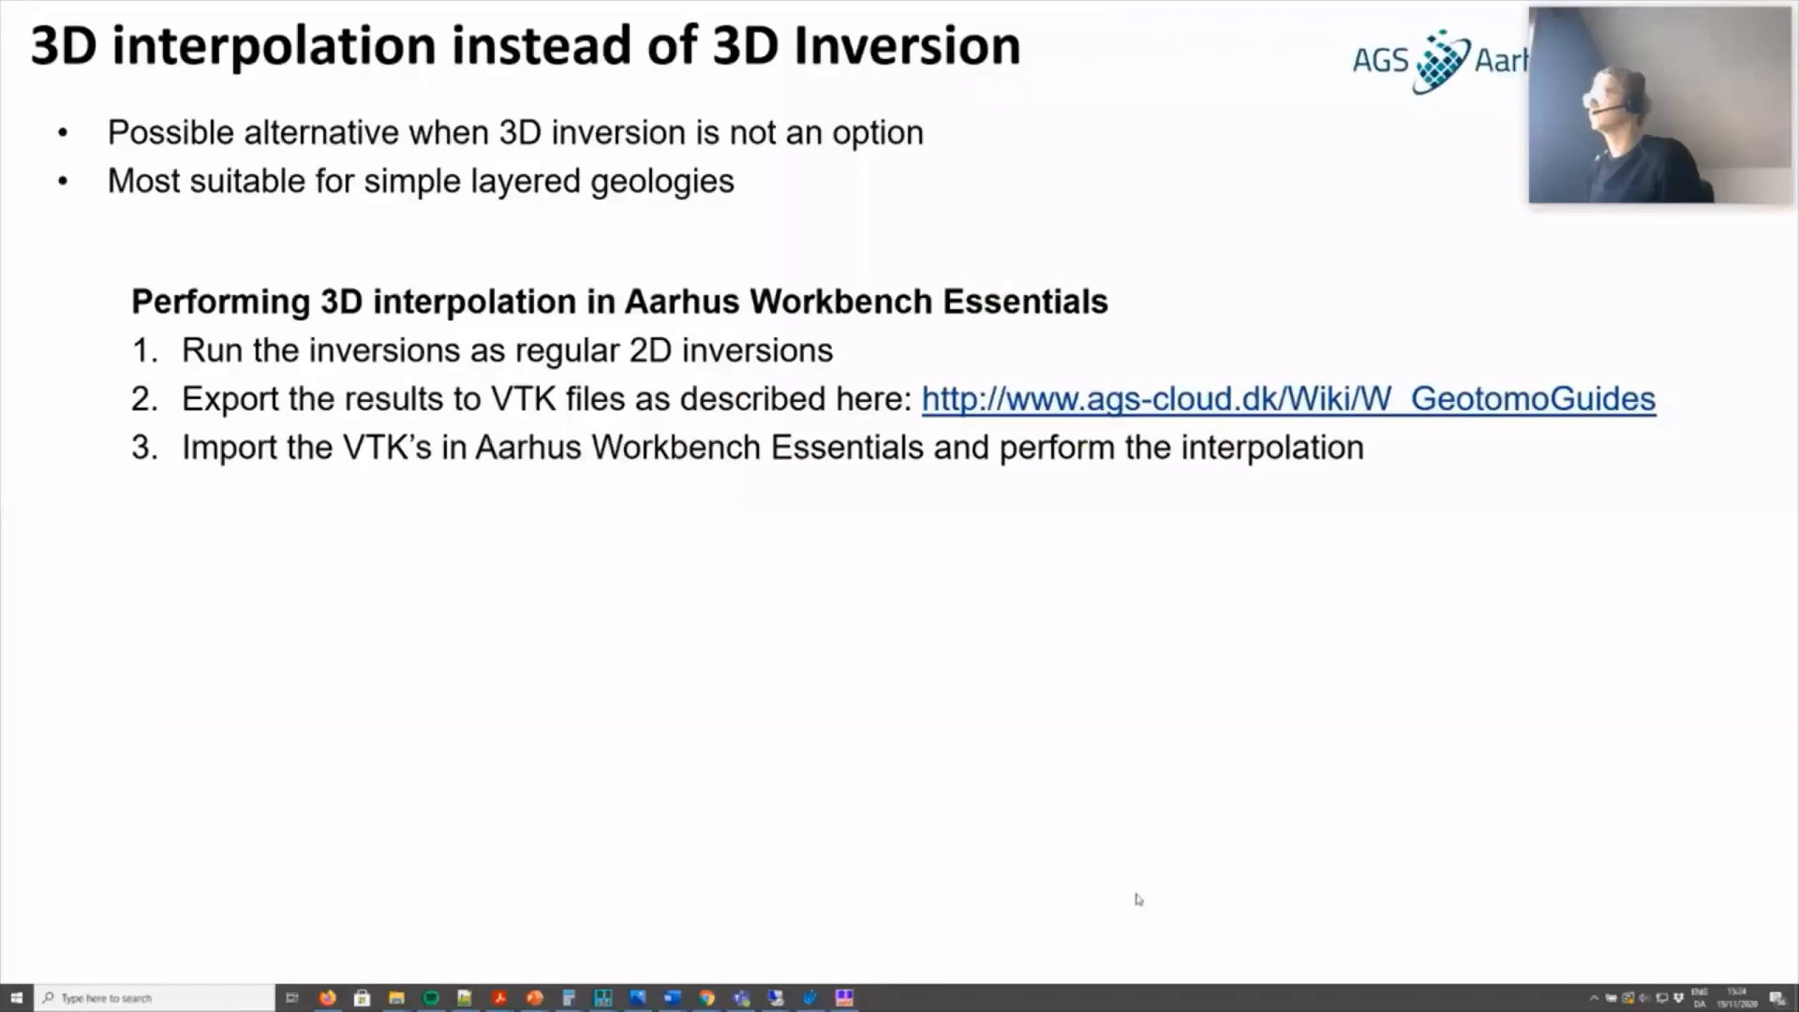
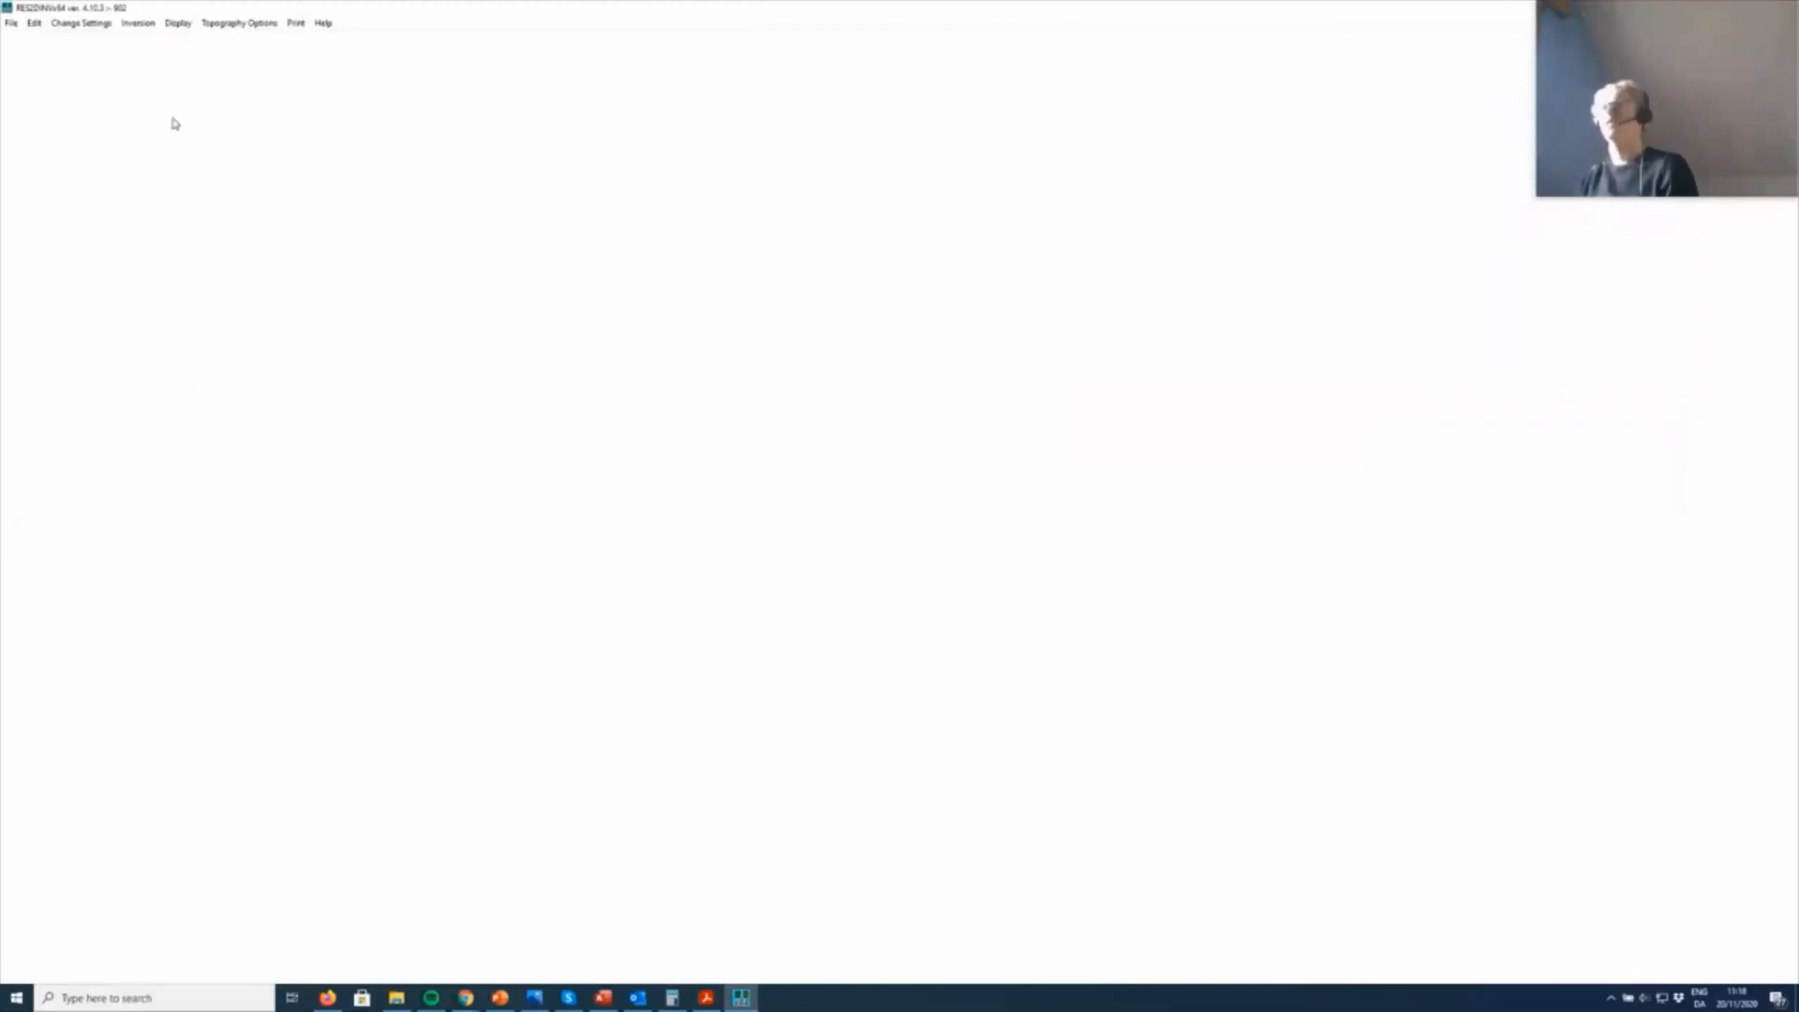
# Step: Load the Profile_7_3D.INV inversion results into the RES2DINVx64 display window
pyautogui.click(175, 28)
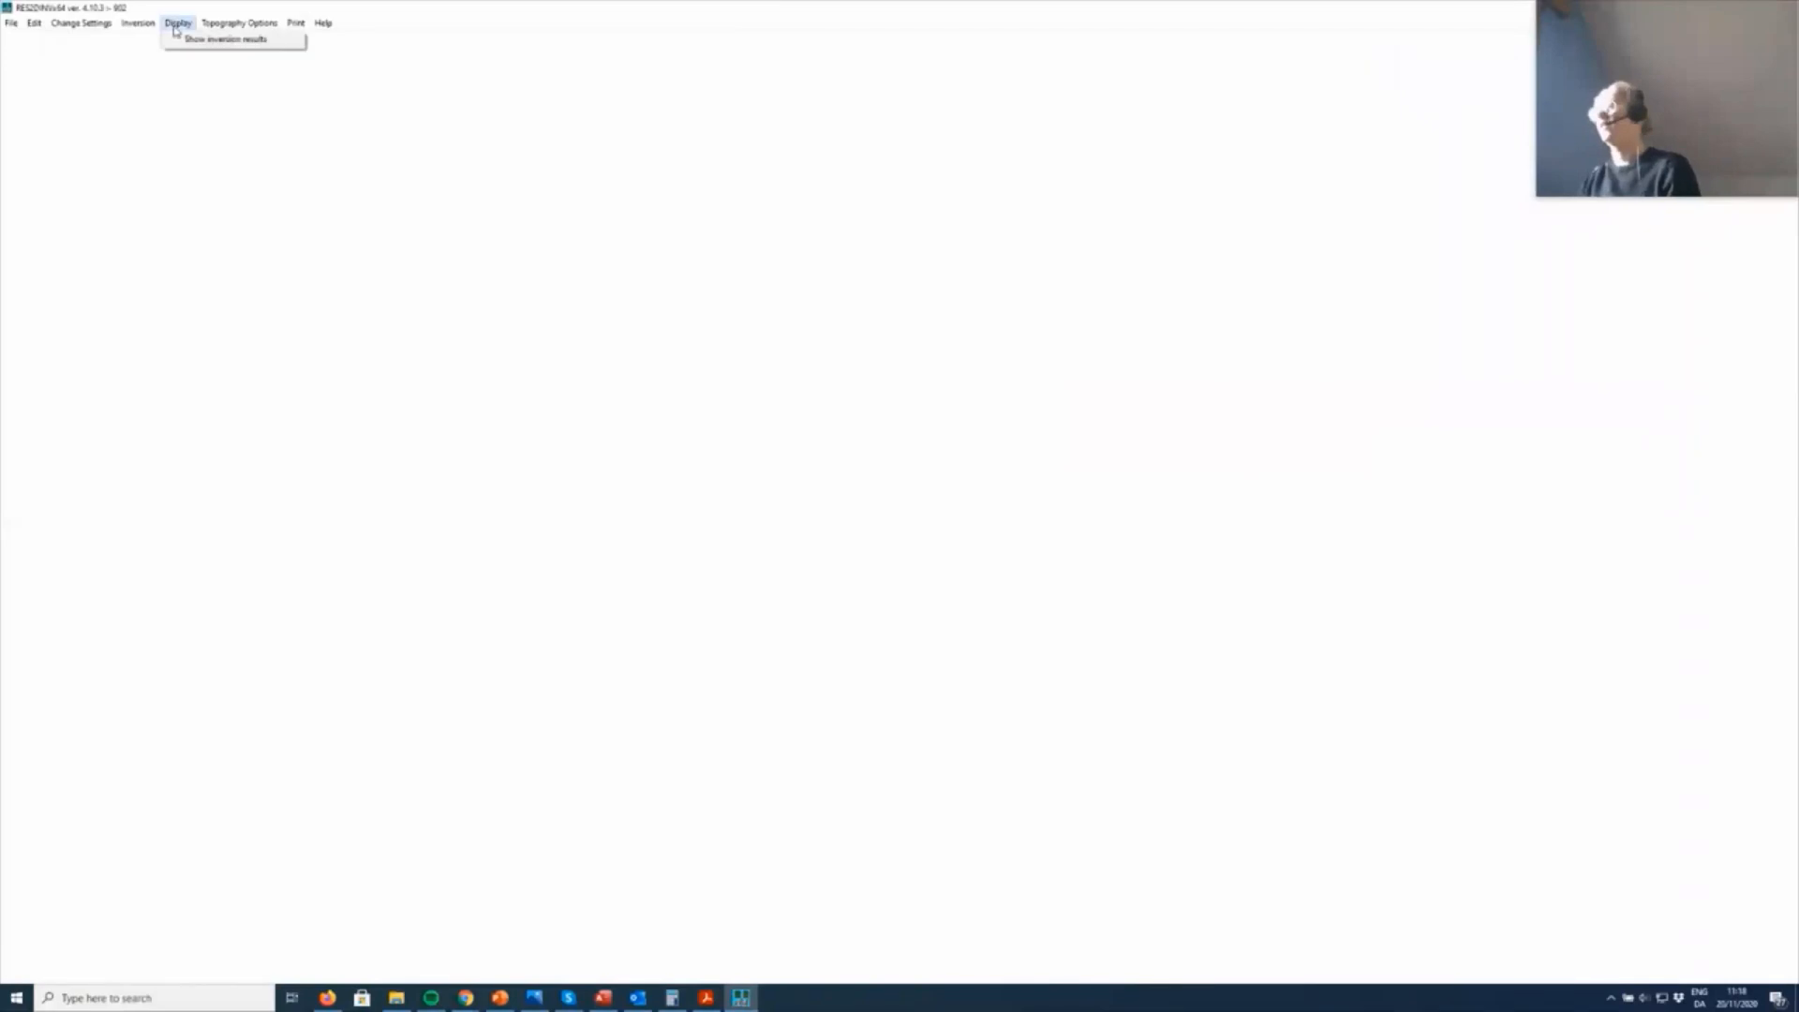
pyautogui.click(178, 38)
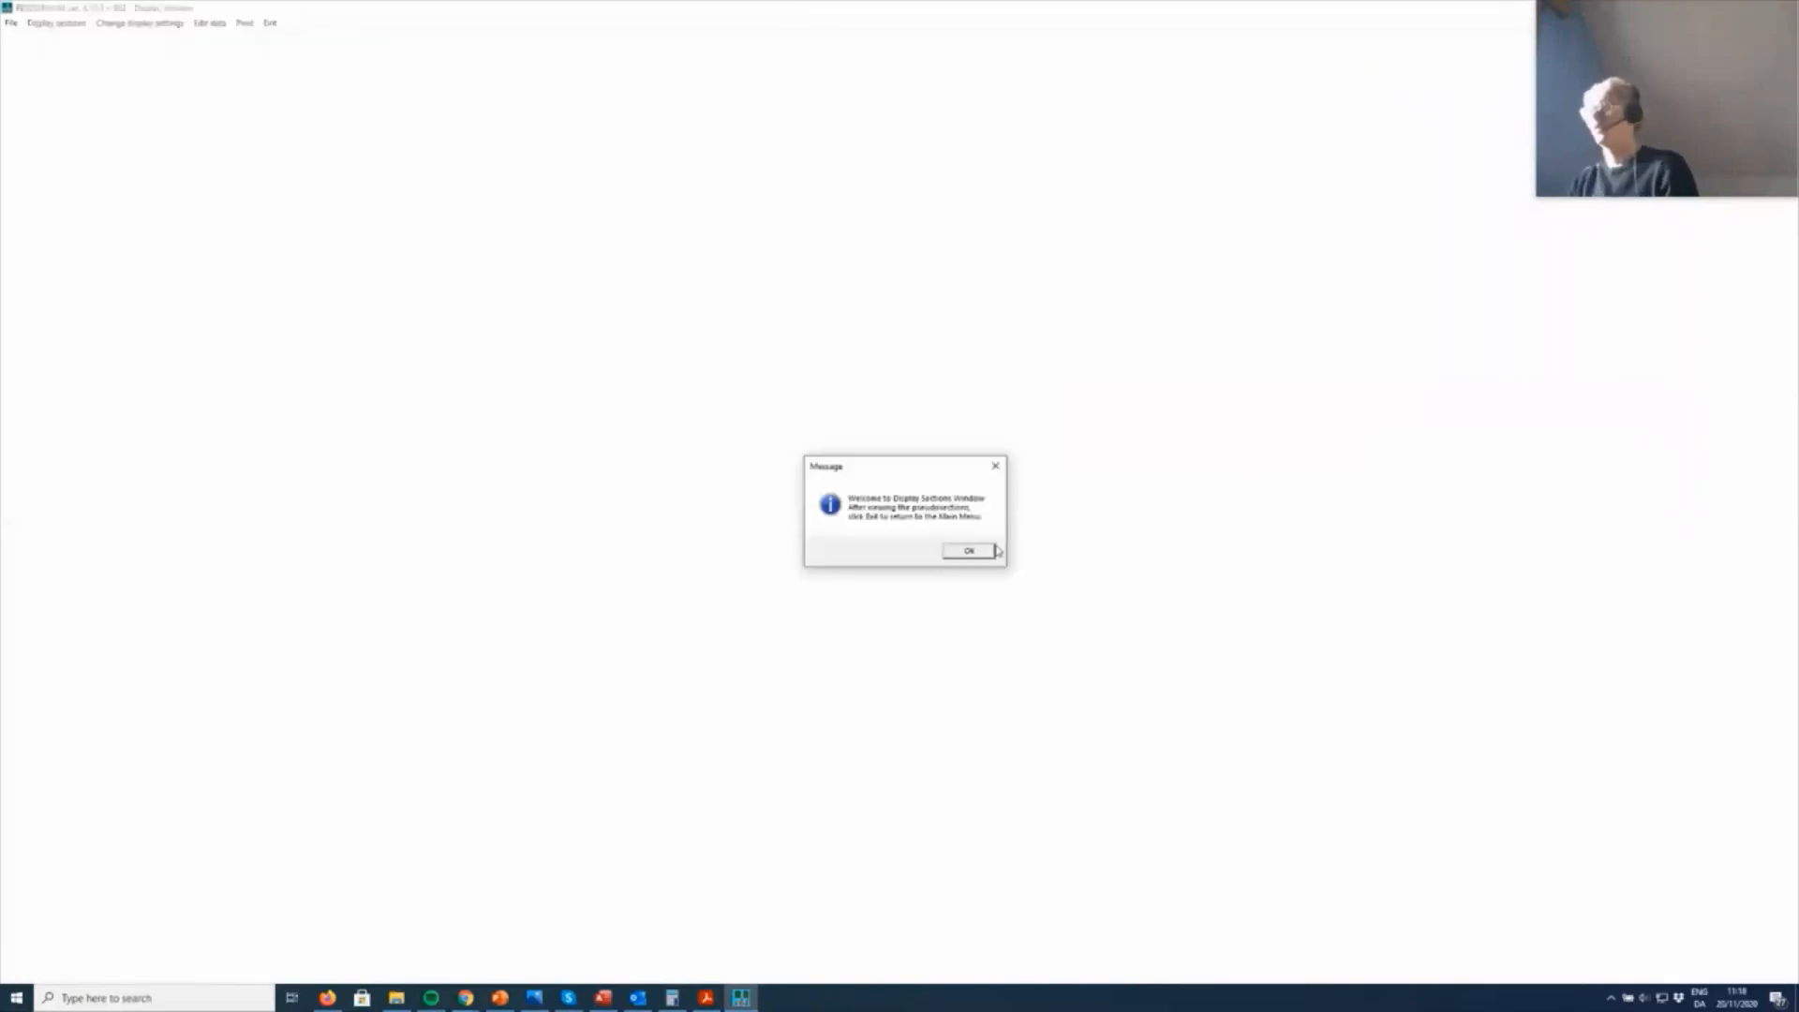
pyautogui.click(971, 551)
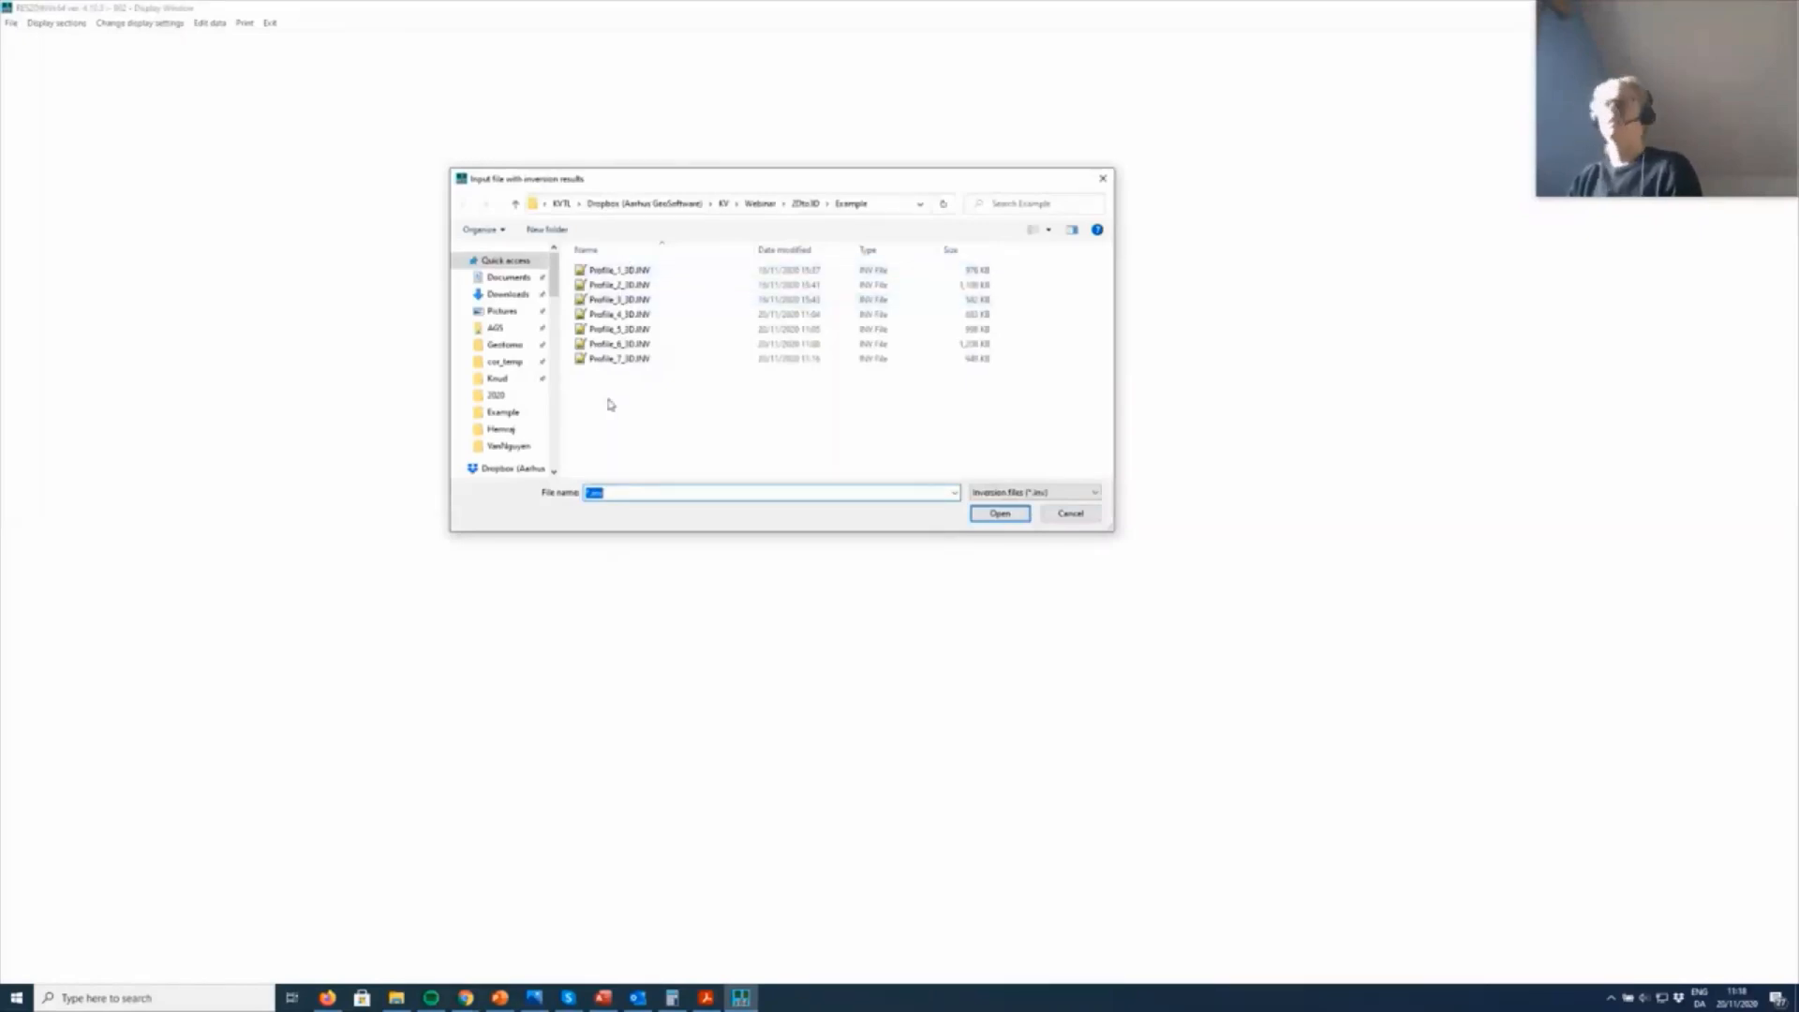
pyautogui.click(640, 362)
pyautogui.doubleClick(640, 361)
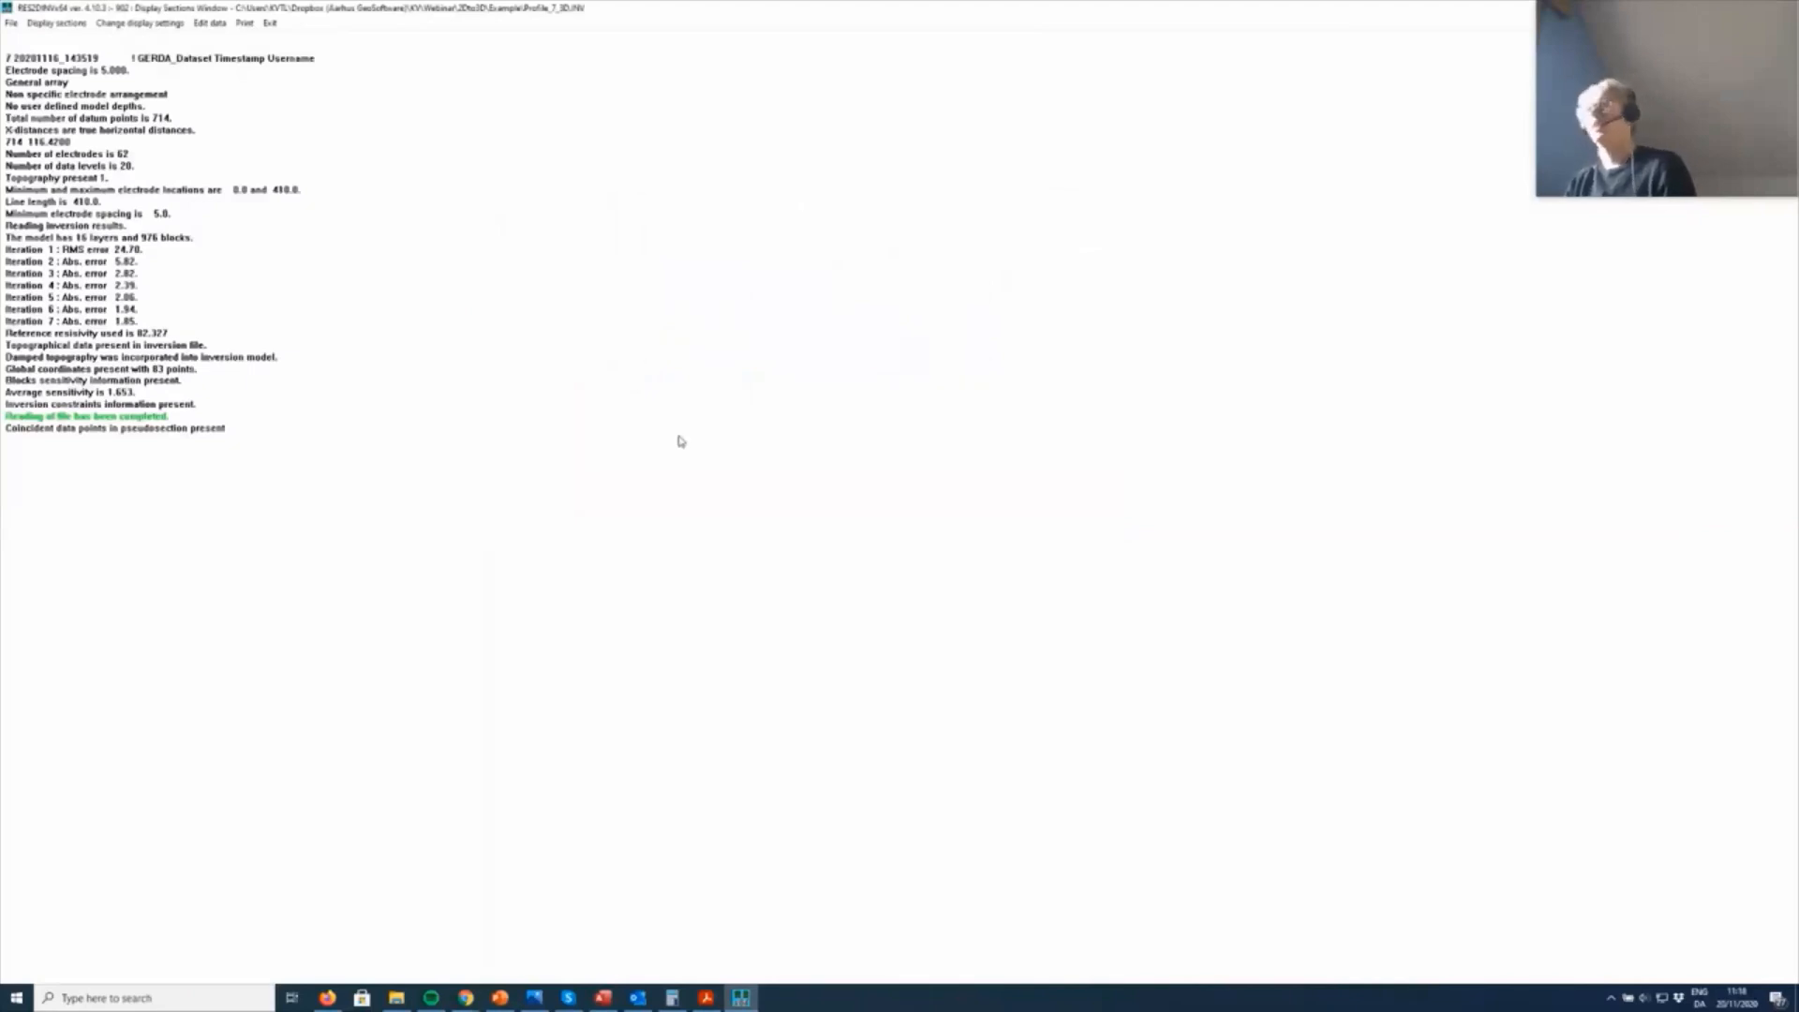
# Step: Export the iteration 7 model in VTK format, saving it as Profile_7_3D.vtk
pyautogui.click(12, 26)
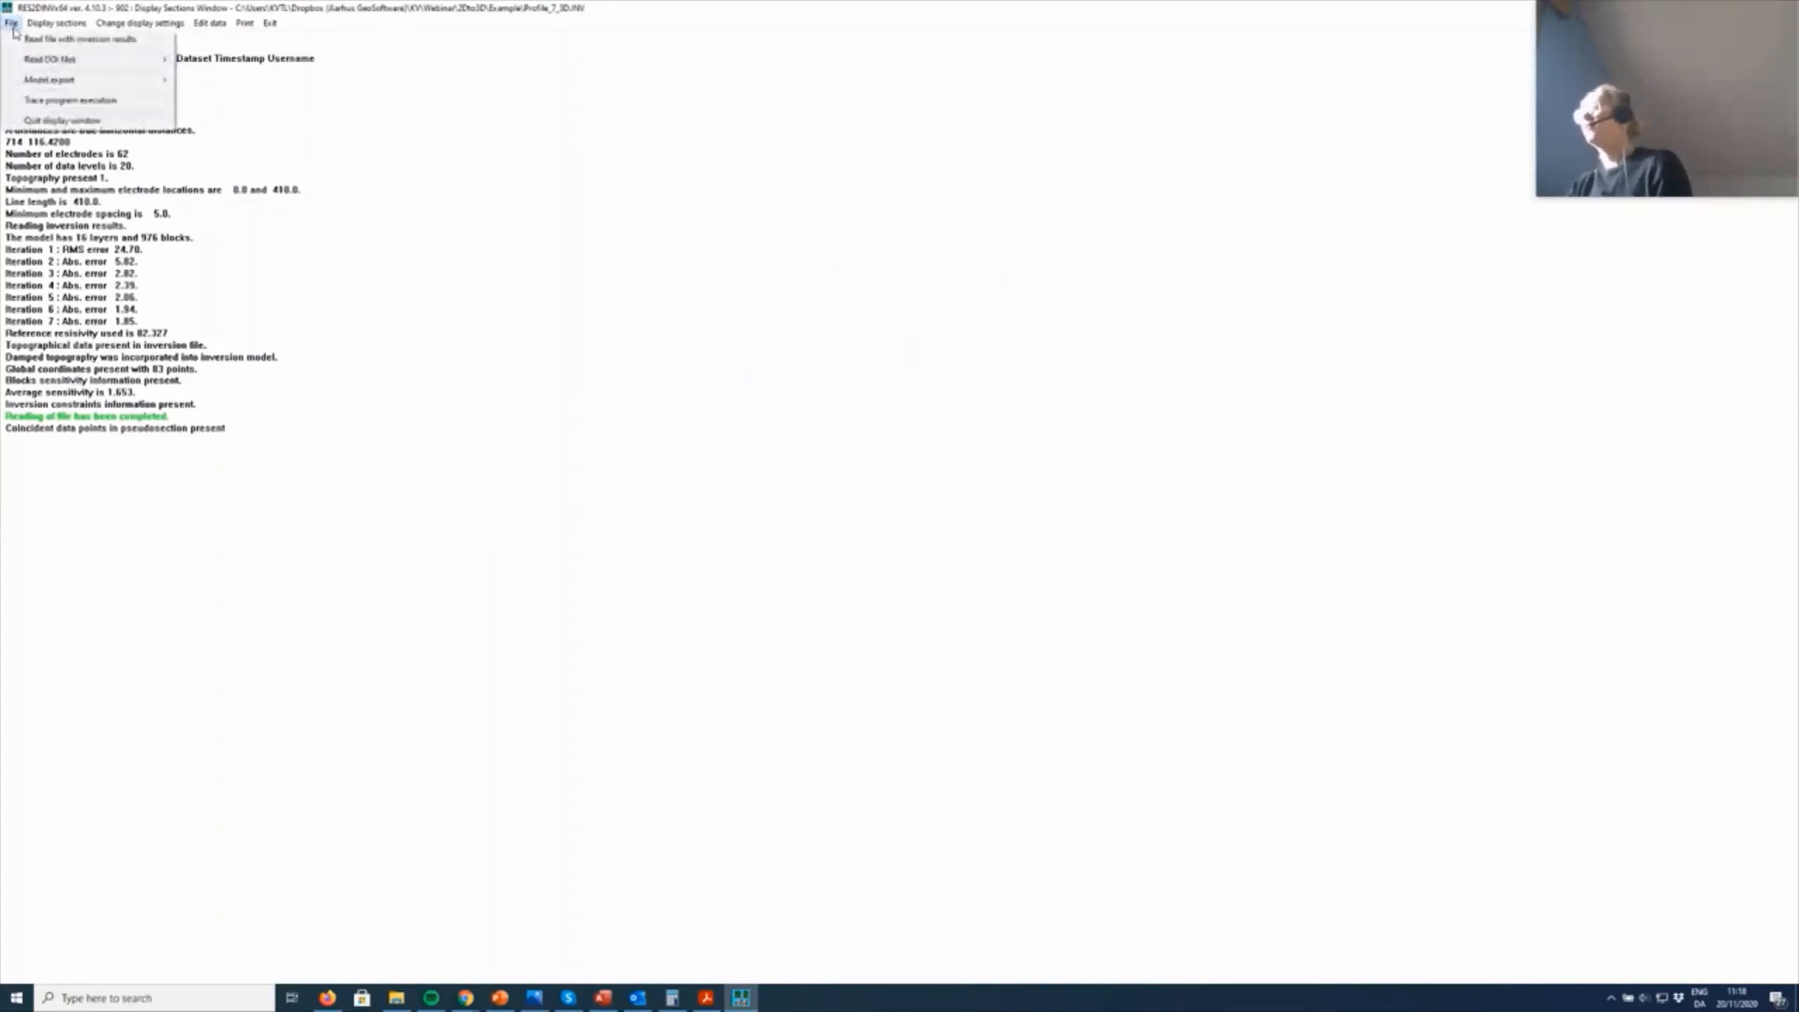
pyautogui.moveTo(94, 80)
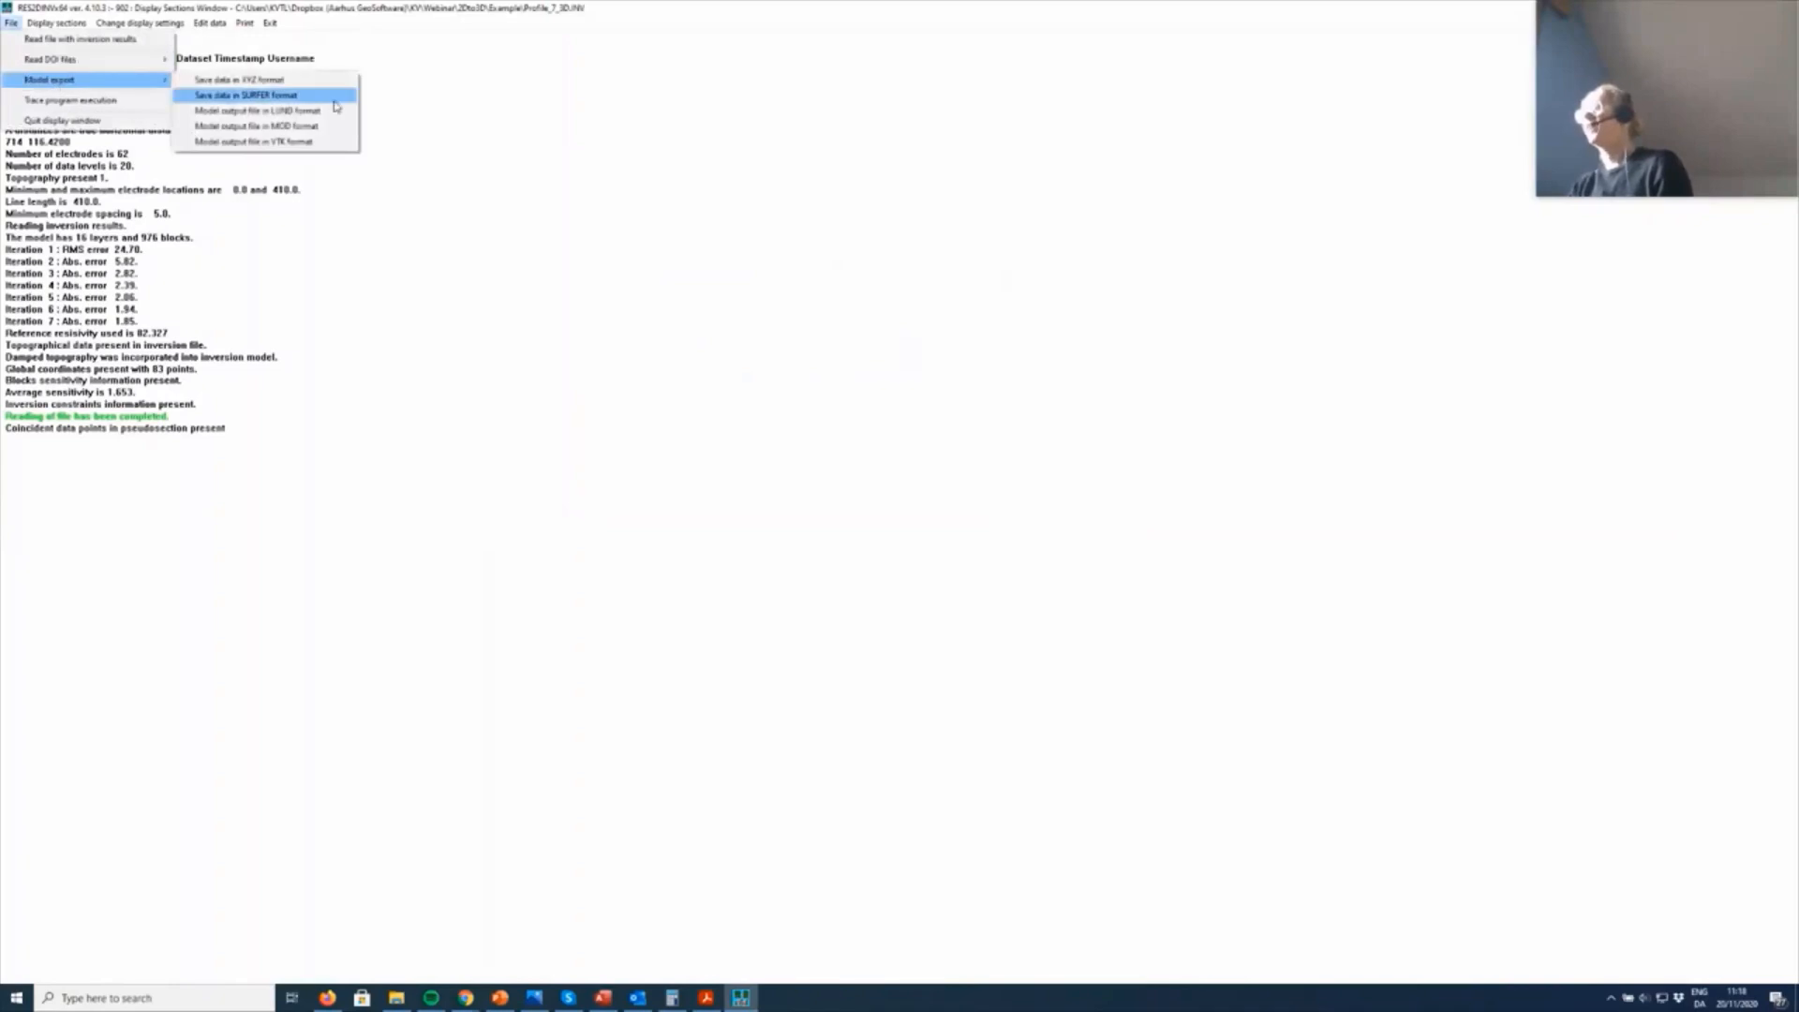
pyautogui.click(309, 145)
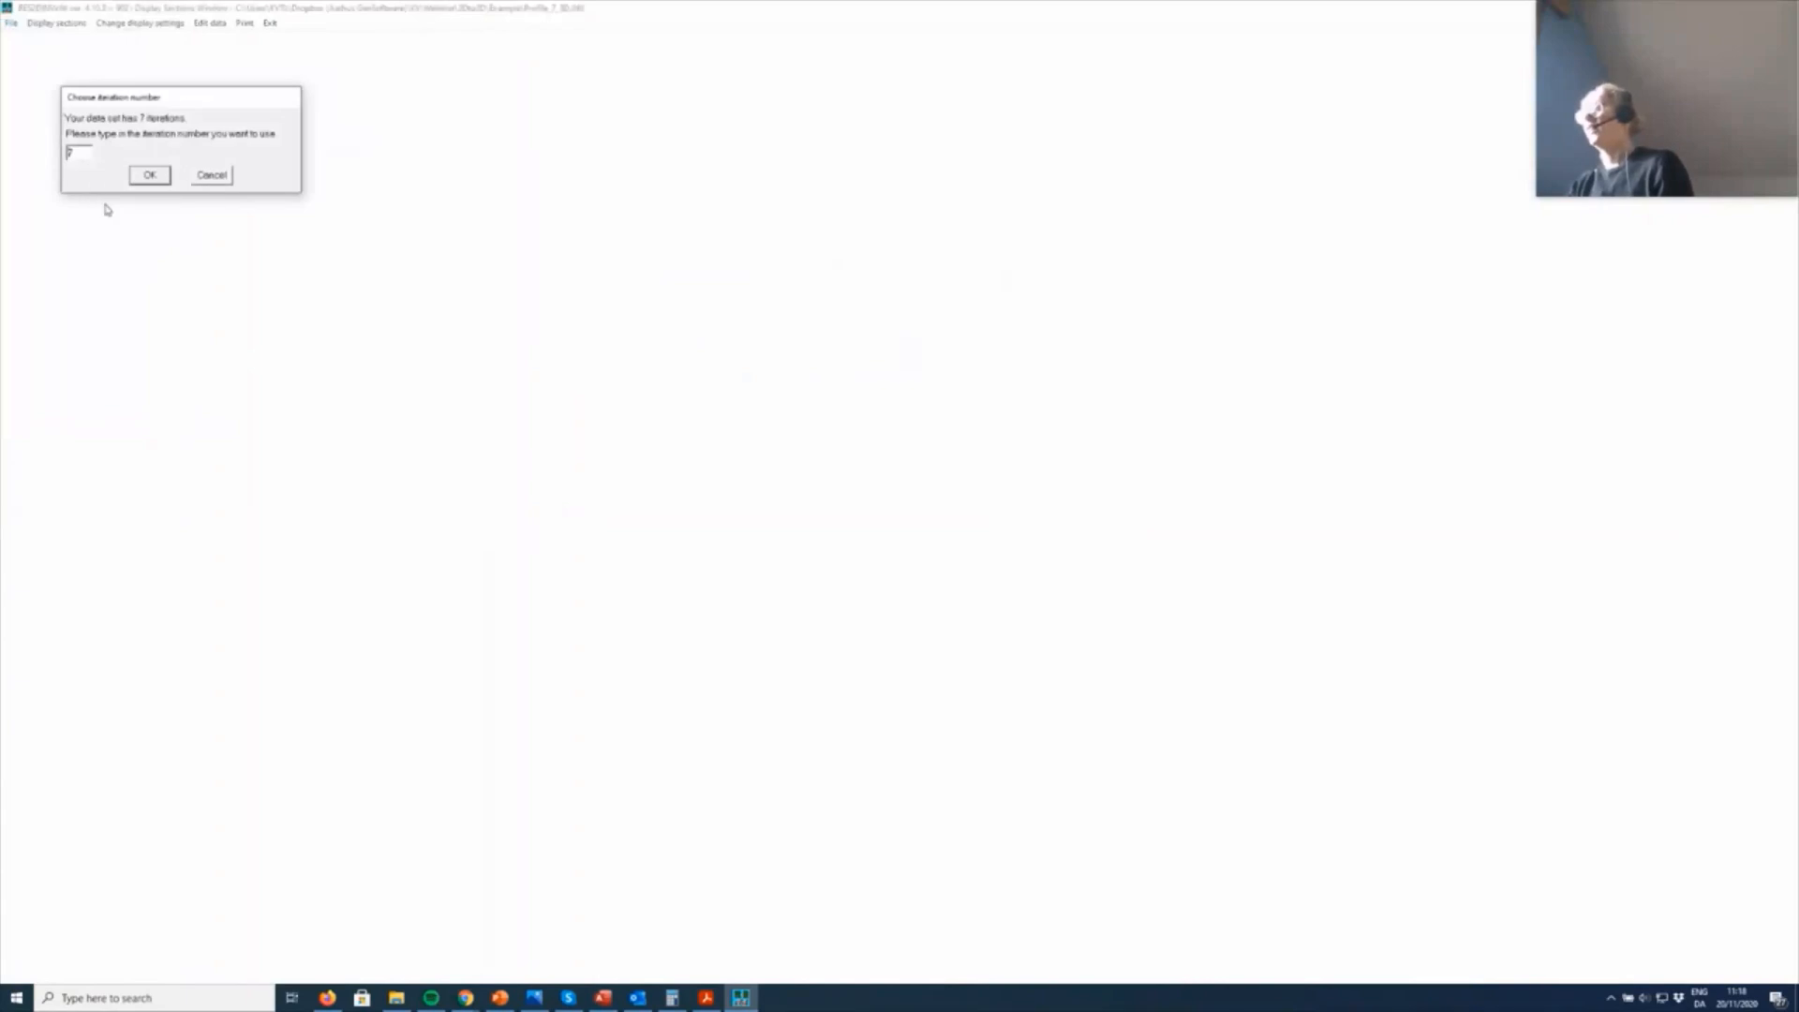
pyautogui.moveTo(180, 100); pyautogui.dragTo(721, 256)
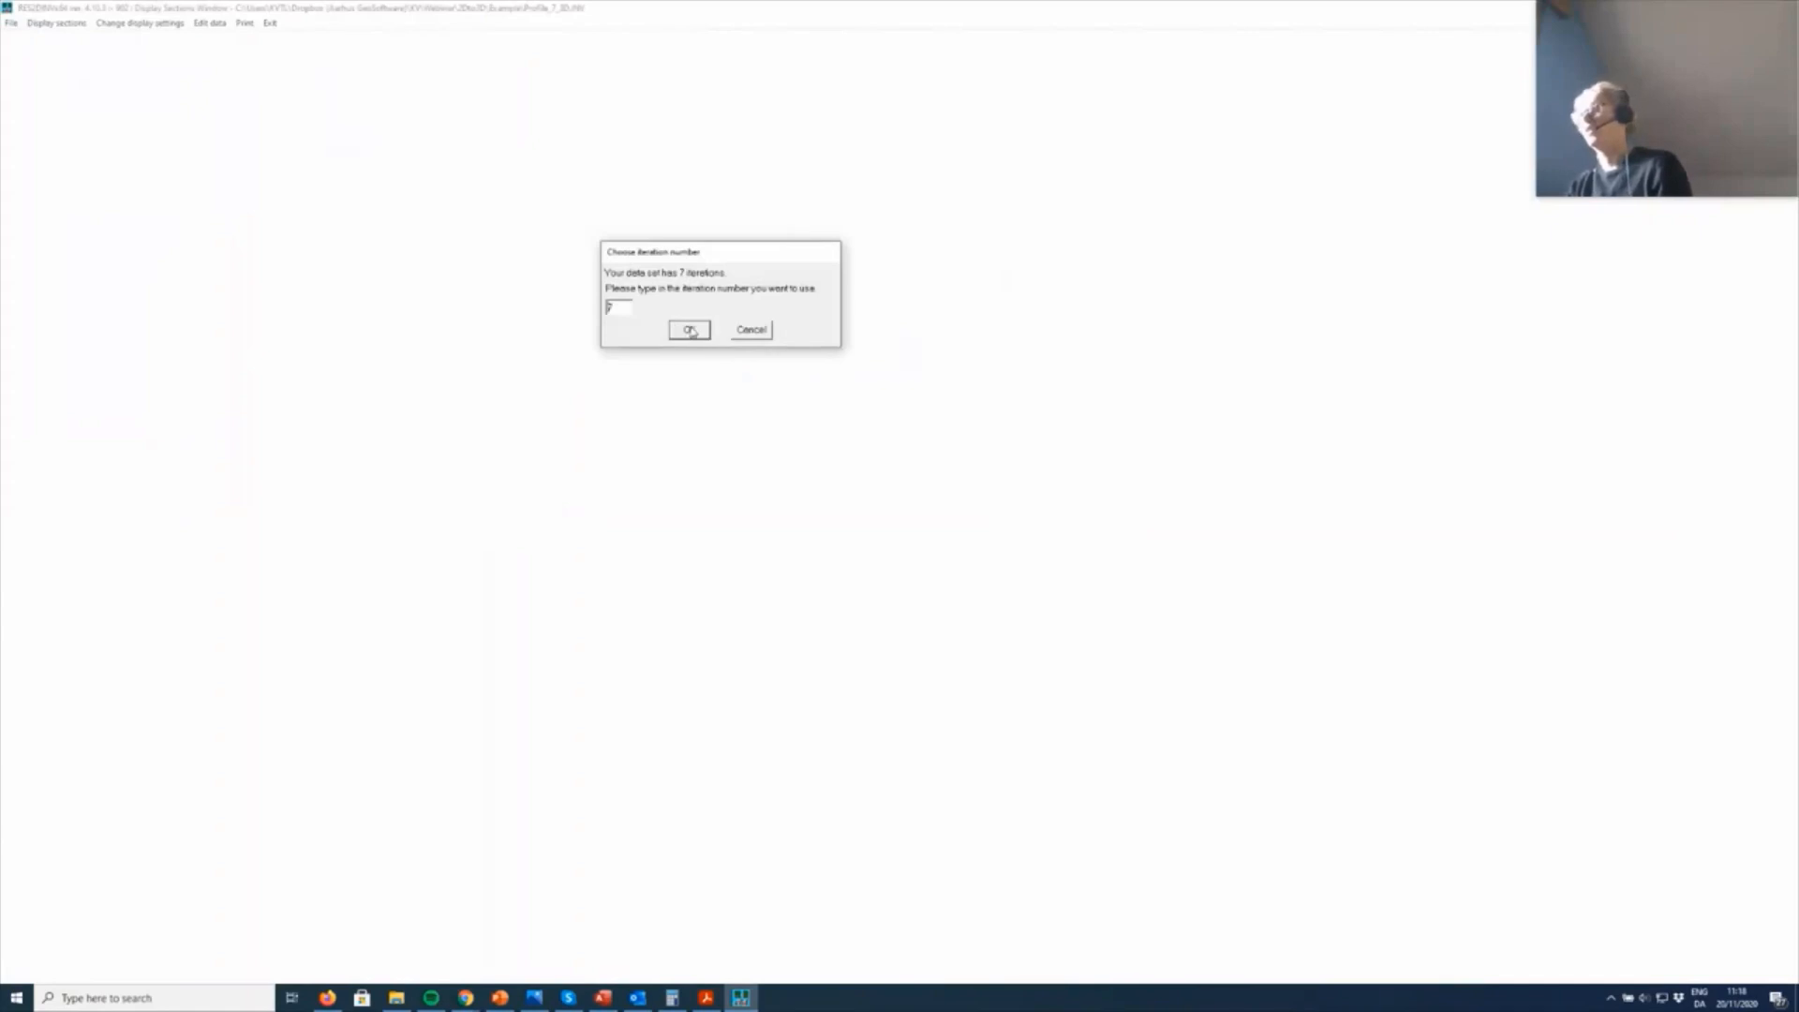
pyautogui.click(690, 330)
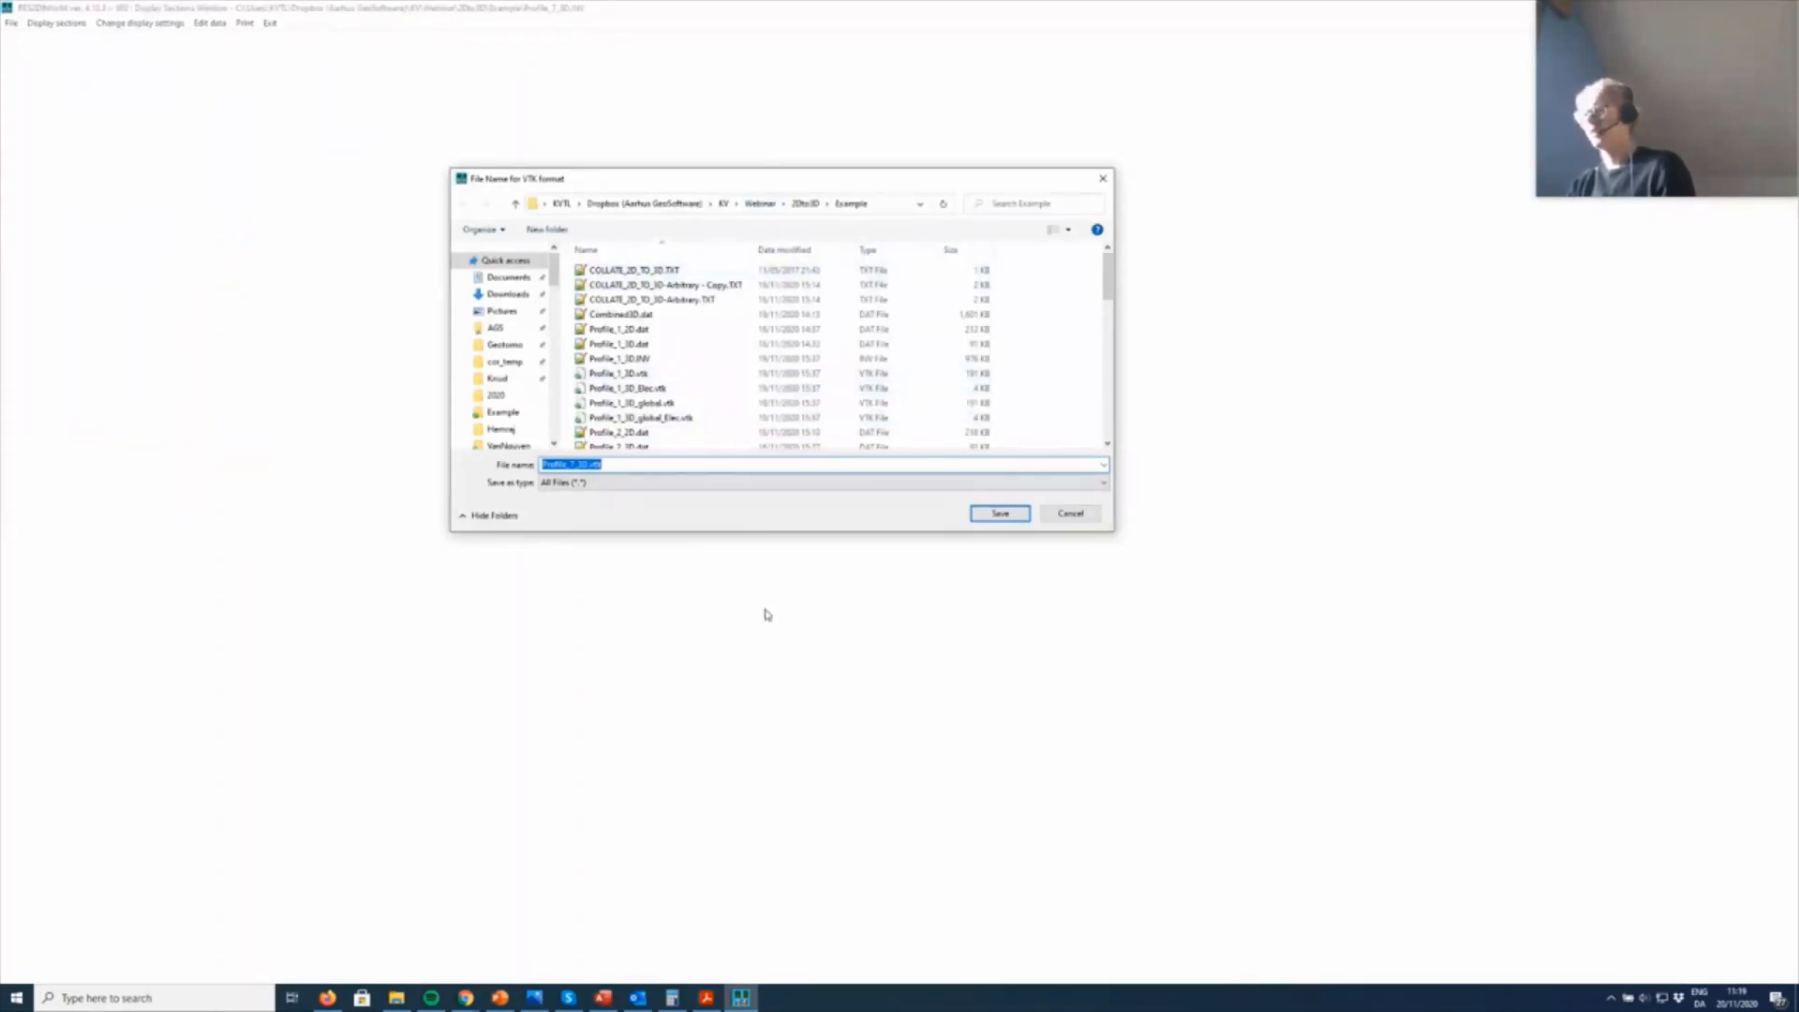
pyautogui.click(1000, 513)
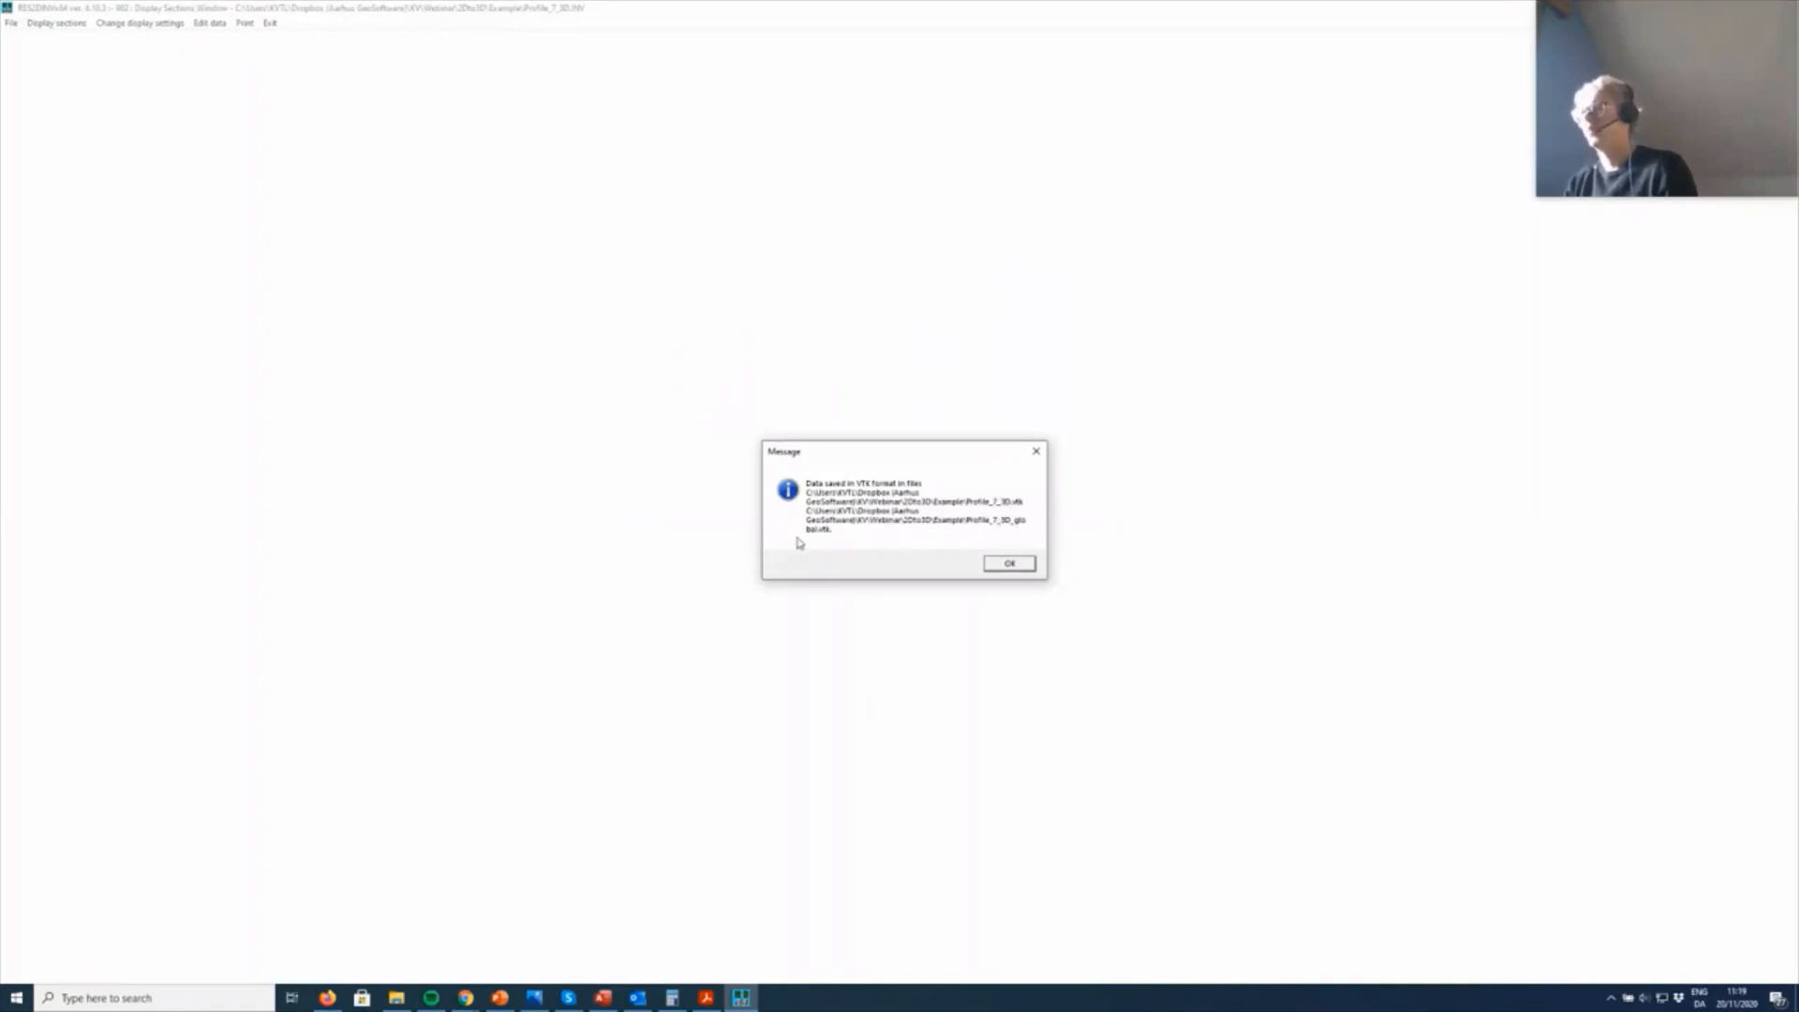
pyautogui.click(1008, 565)
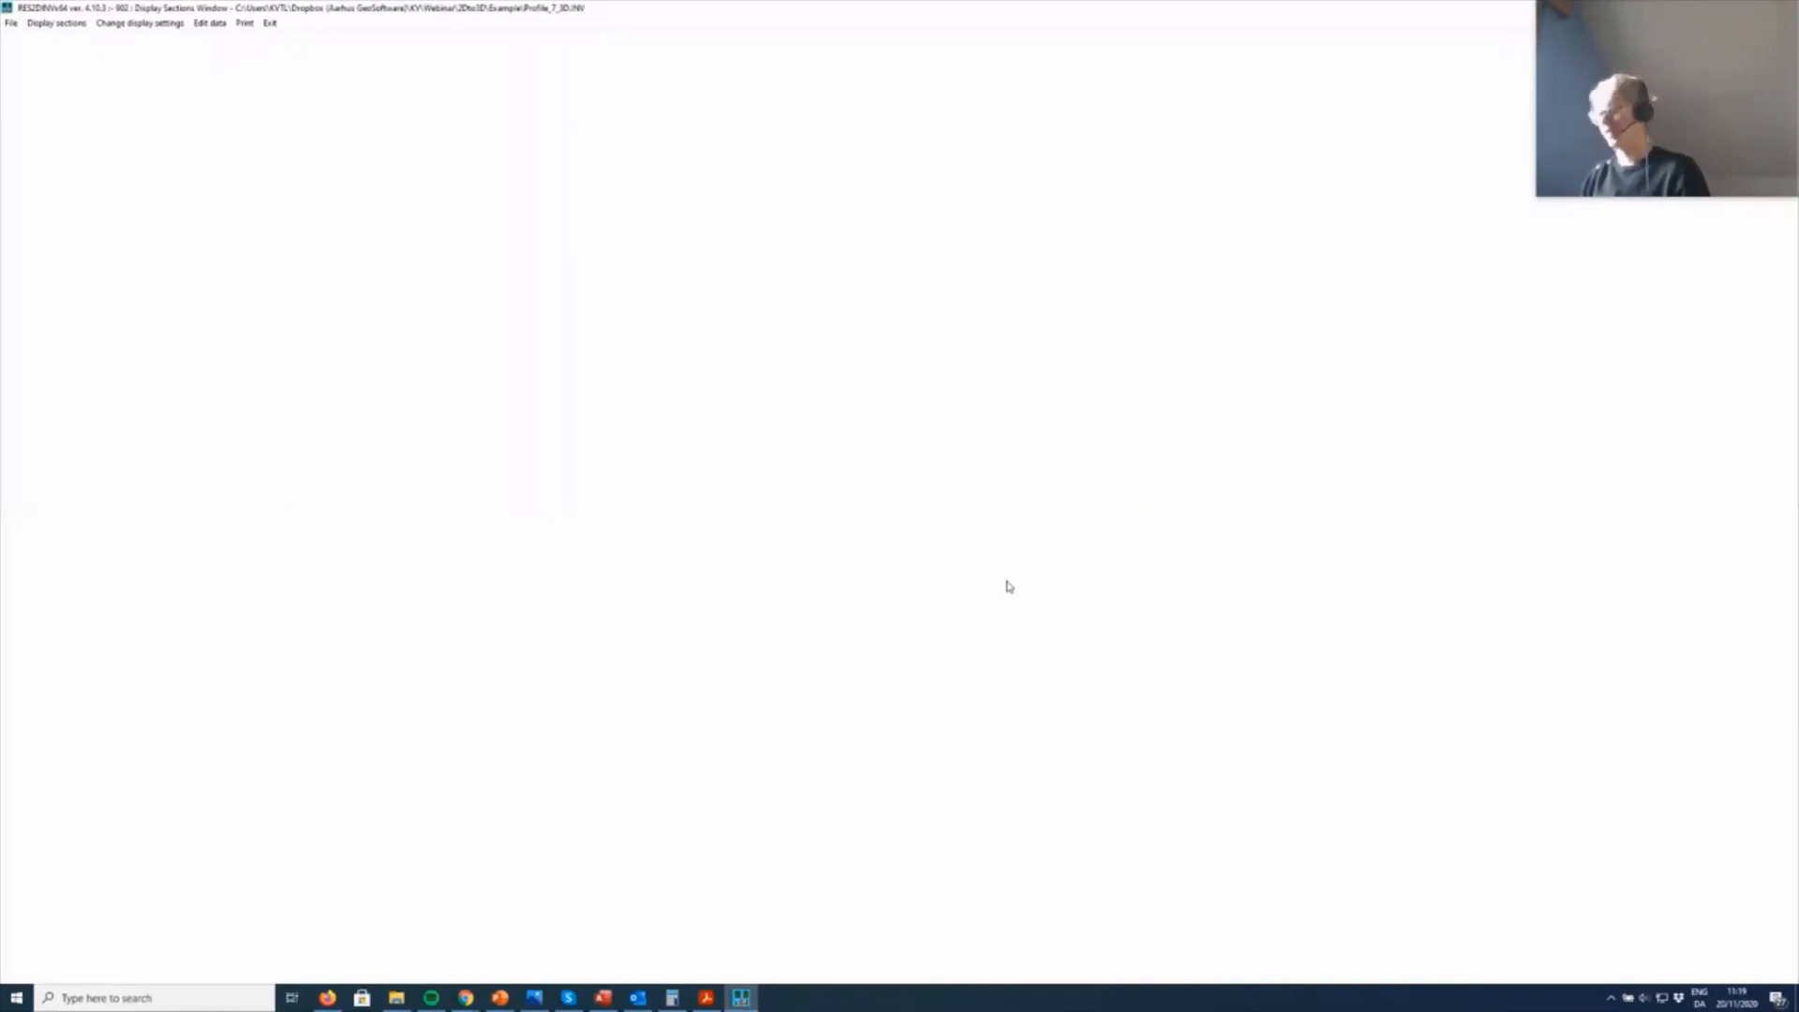
# Step: Launch Aarhus Workbench from the Start menu and open the most recent interpolation workspace
pyautogui.press('super')
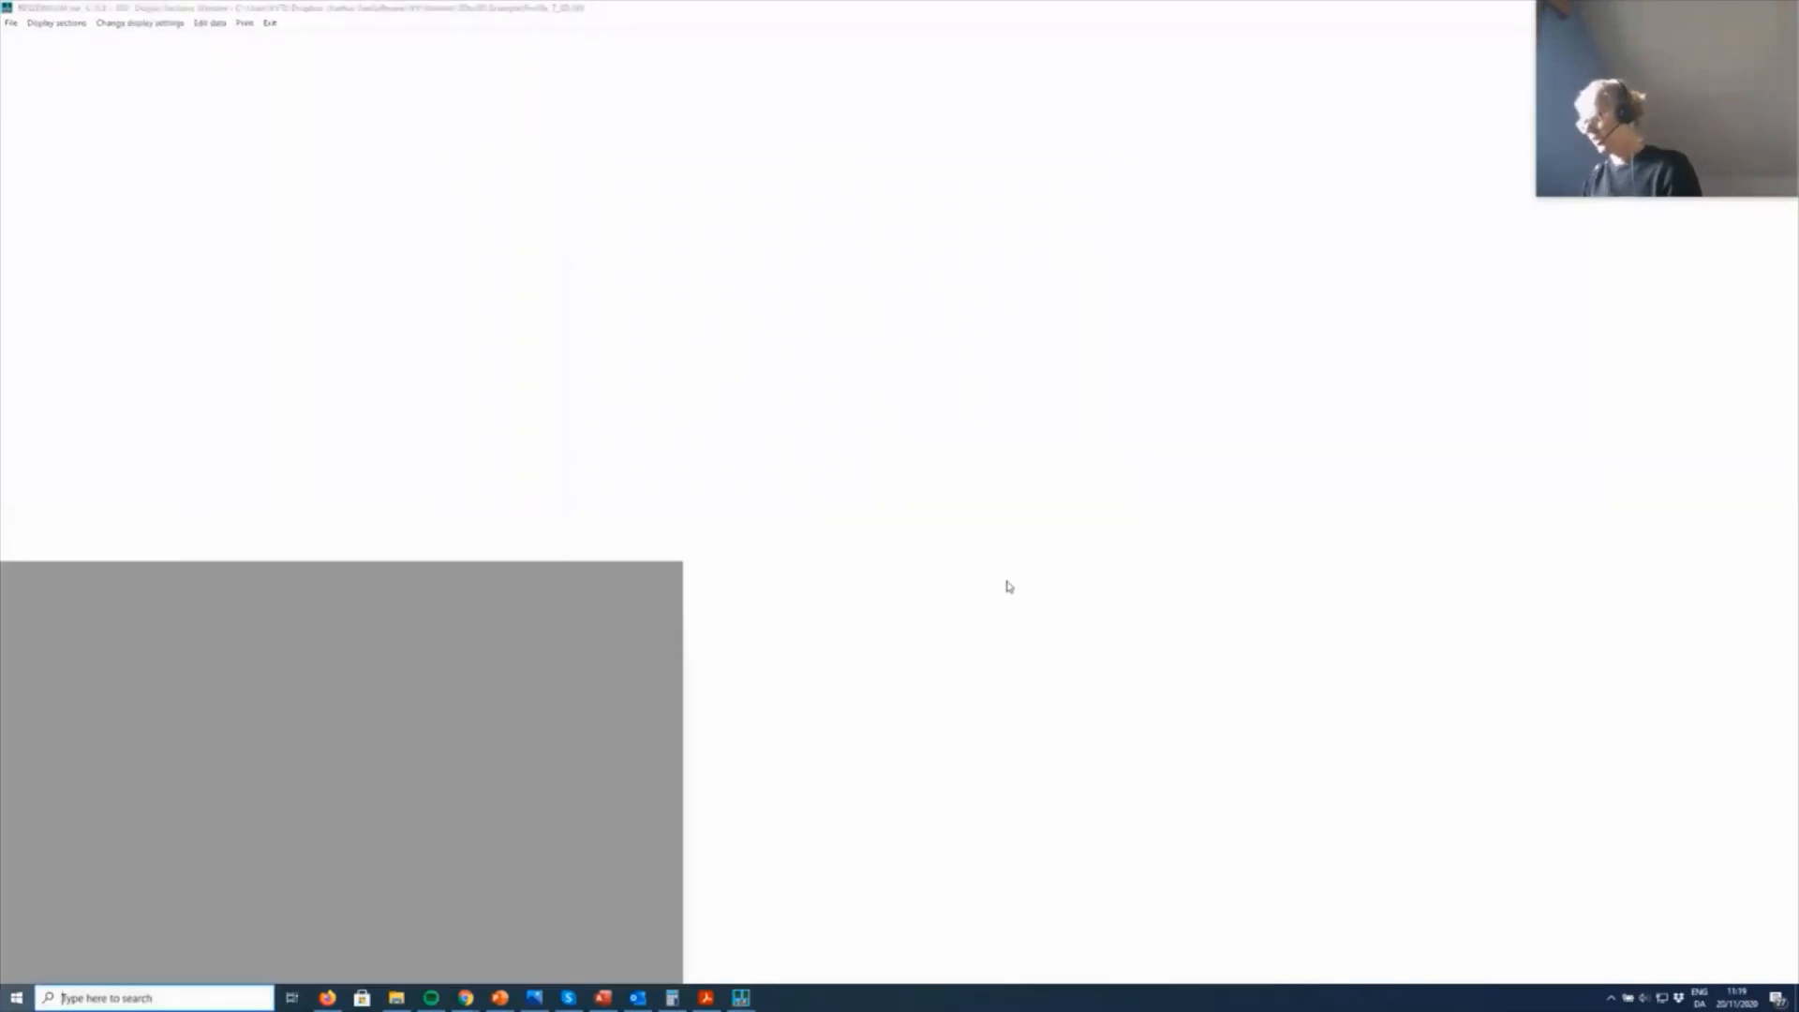
pyautogui.write('word')
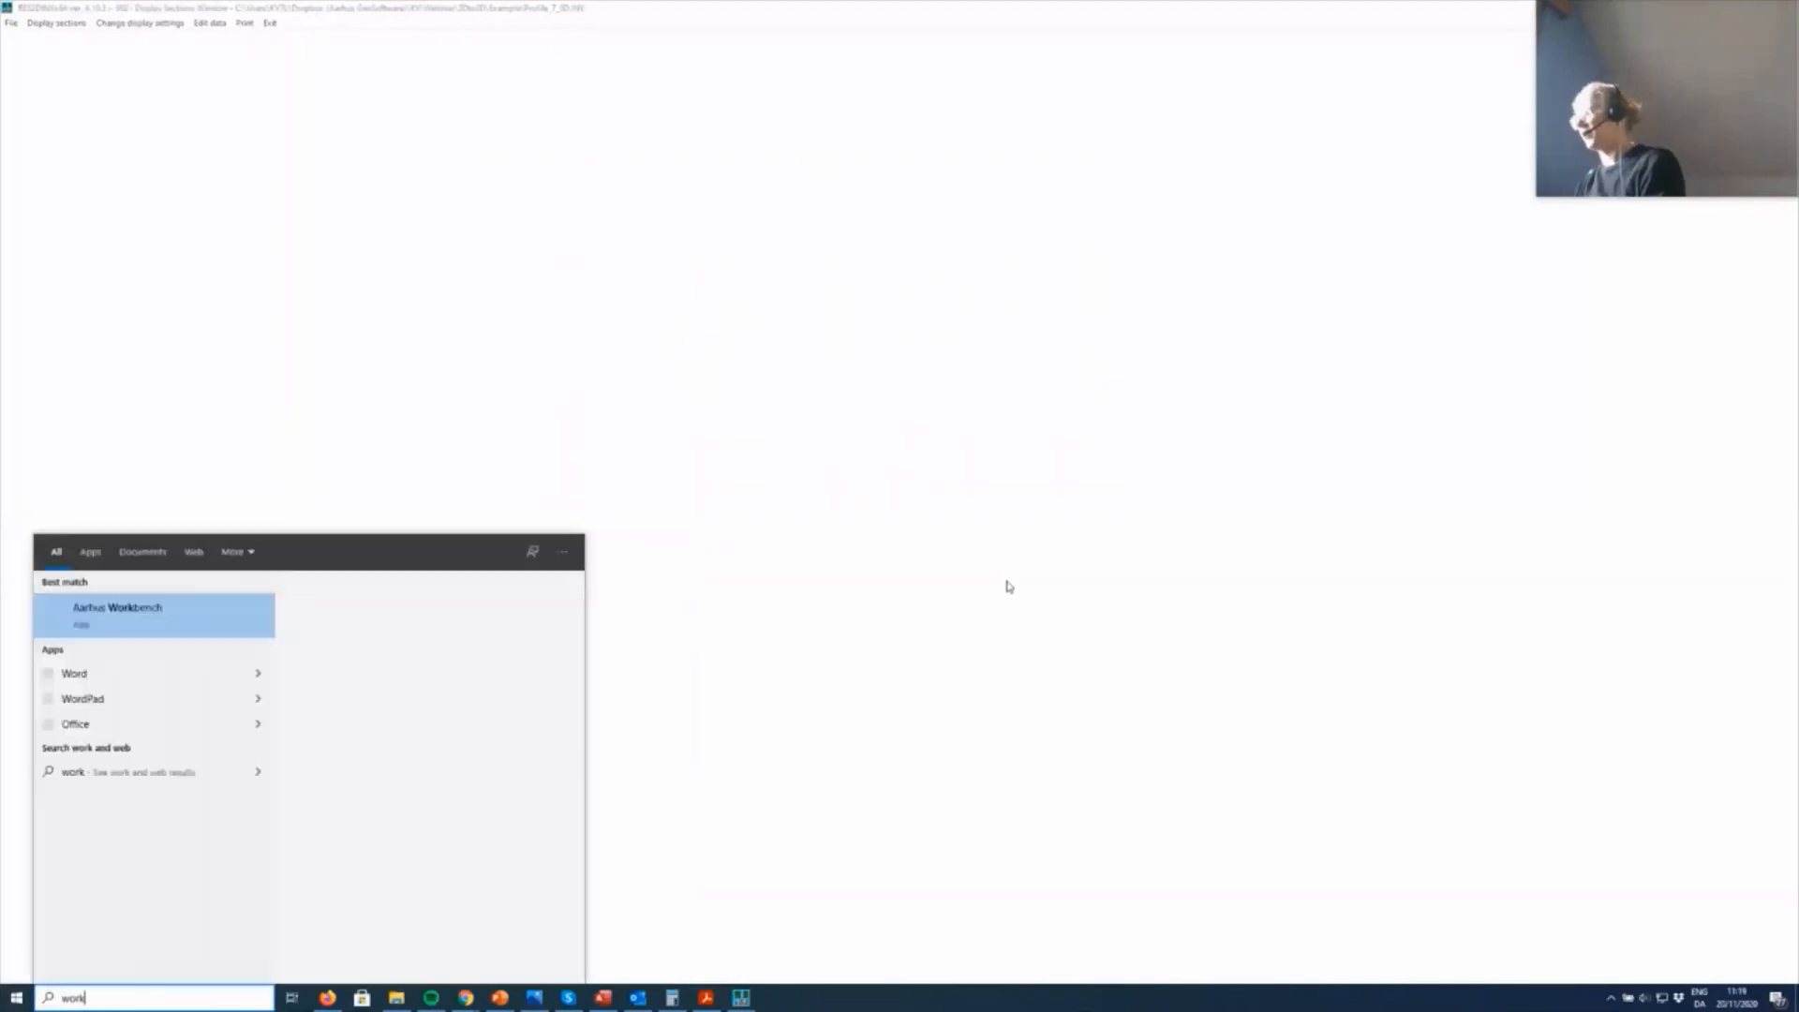
pyautogui.press('Return')
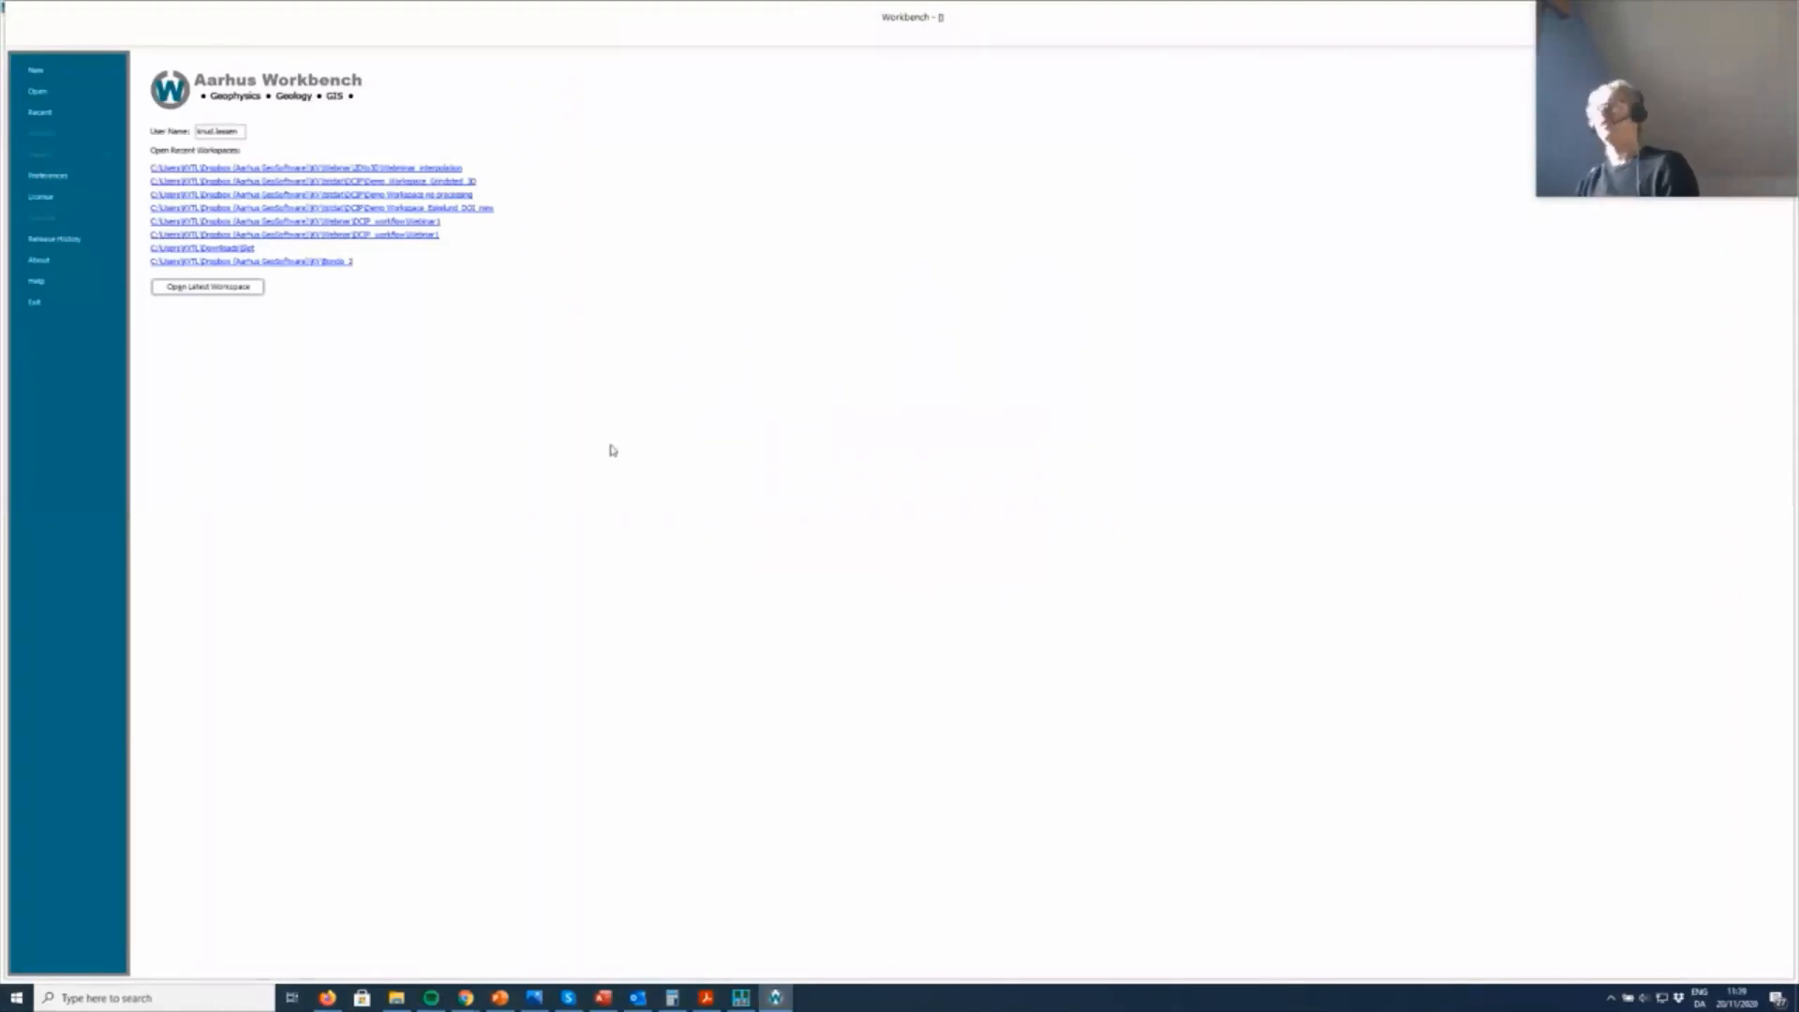
pyautogui.click(423, 167)
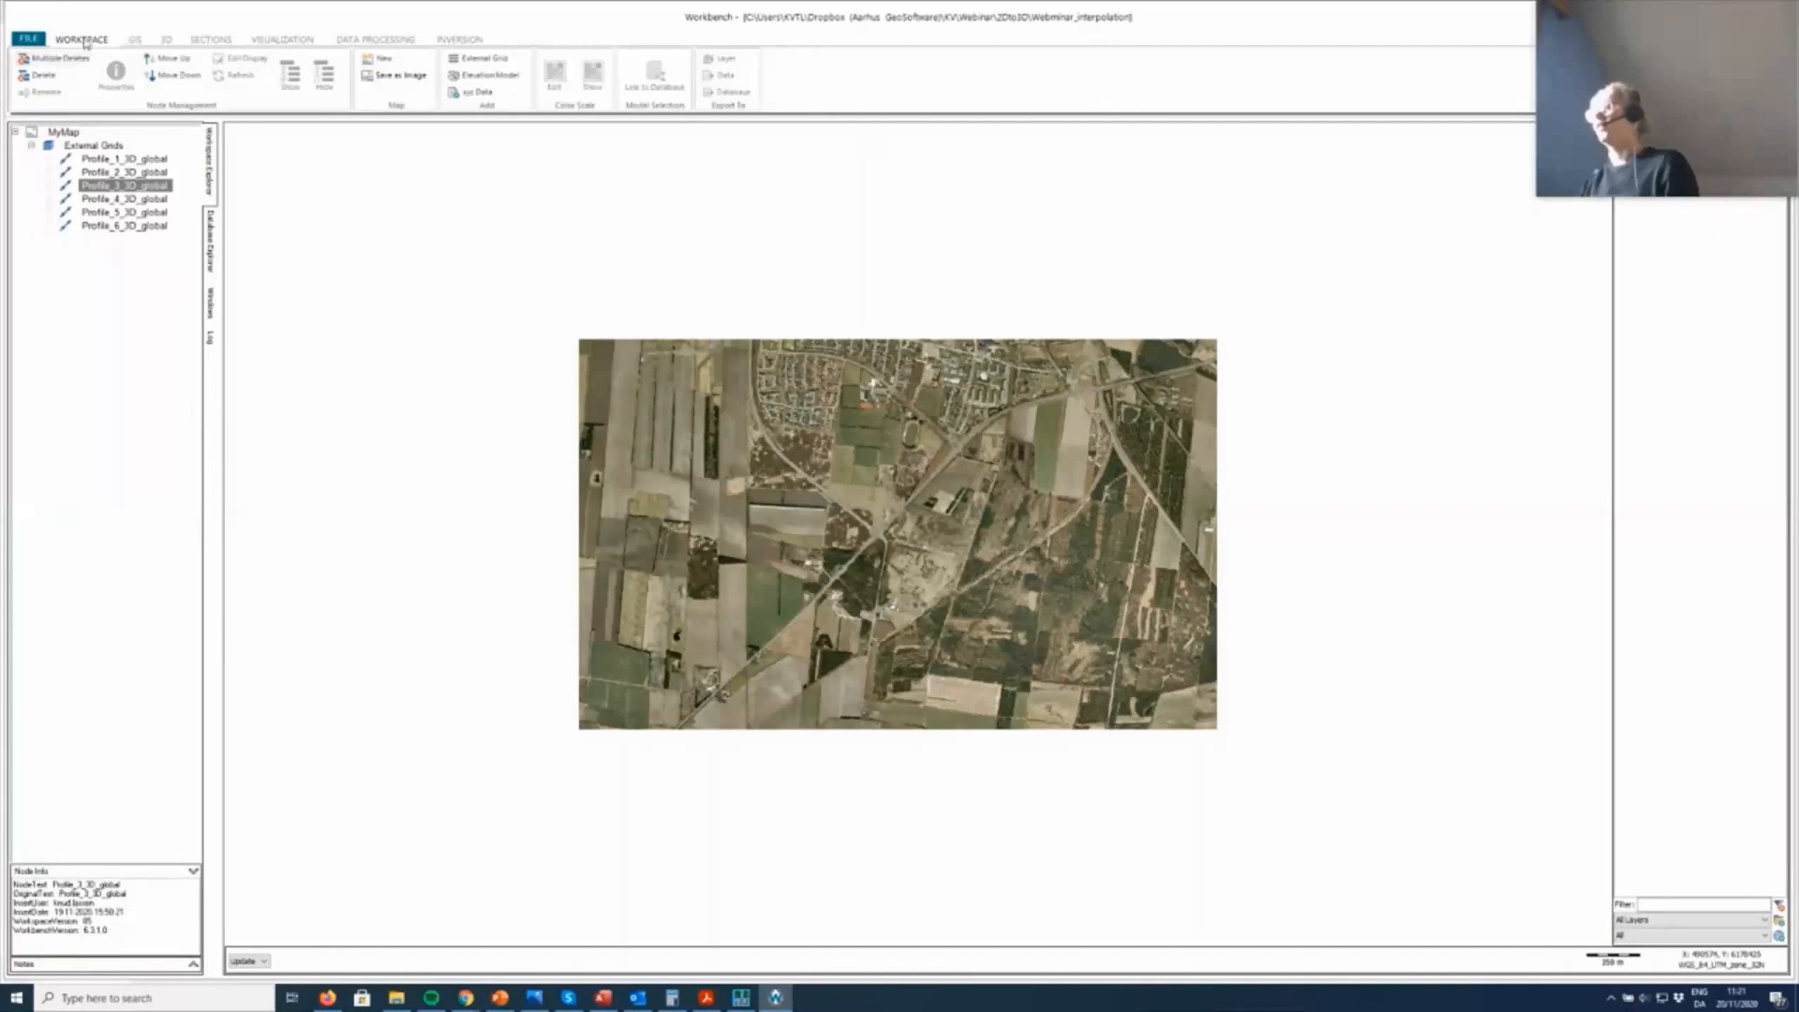
# Step: Import Profile_7_3D_global.vtk as a Visual Tool Kit external grid with the default node name and UTM coordinates
pyautogui.click(500, 59)
pyautogui.click(500, 59)
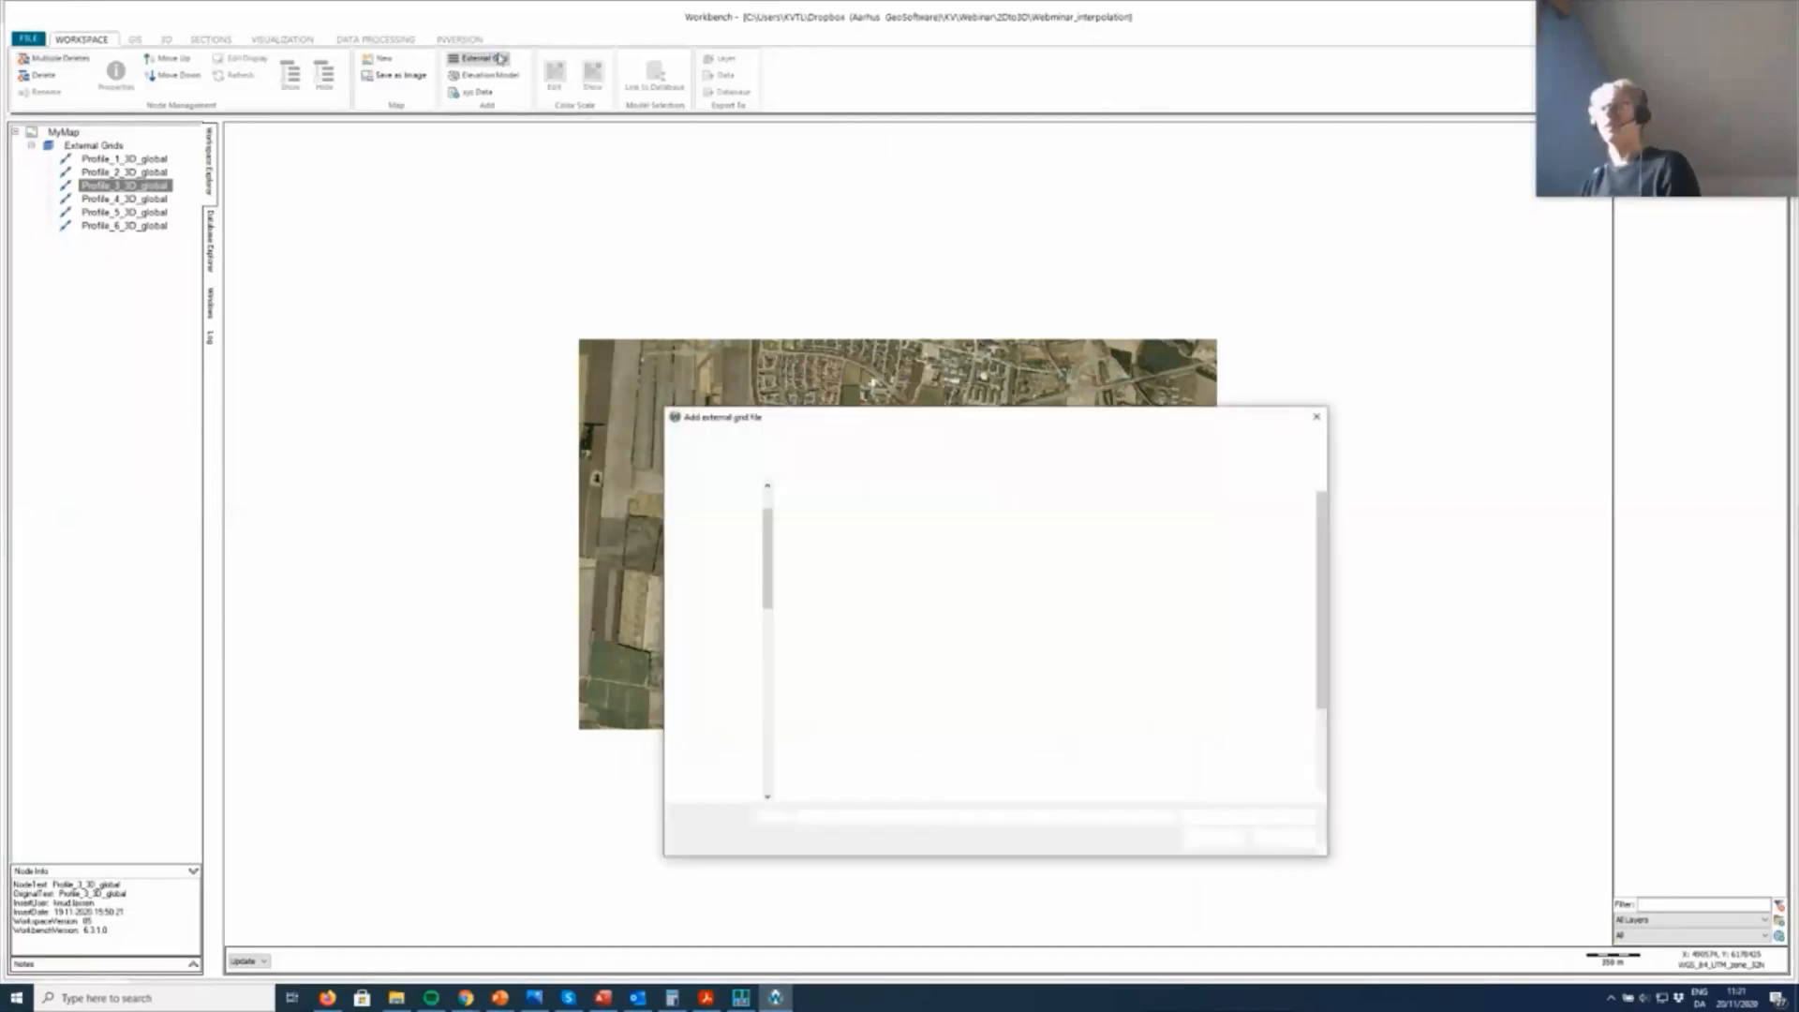
pyautogui.moveTo(901, 418); pyautogui.dragTo(834, 197)
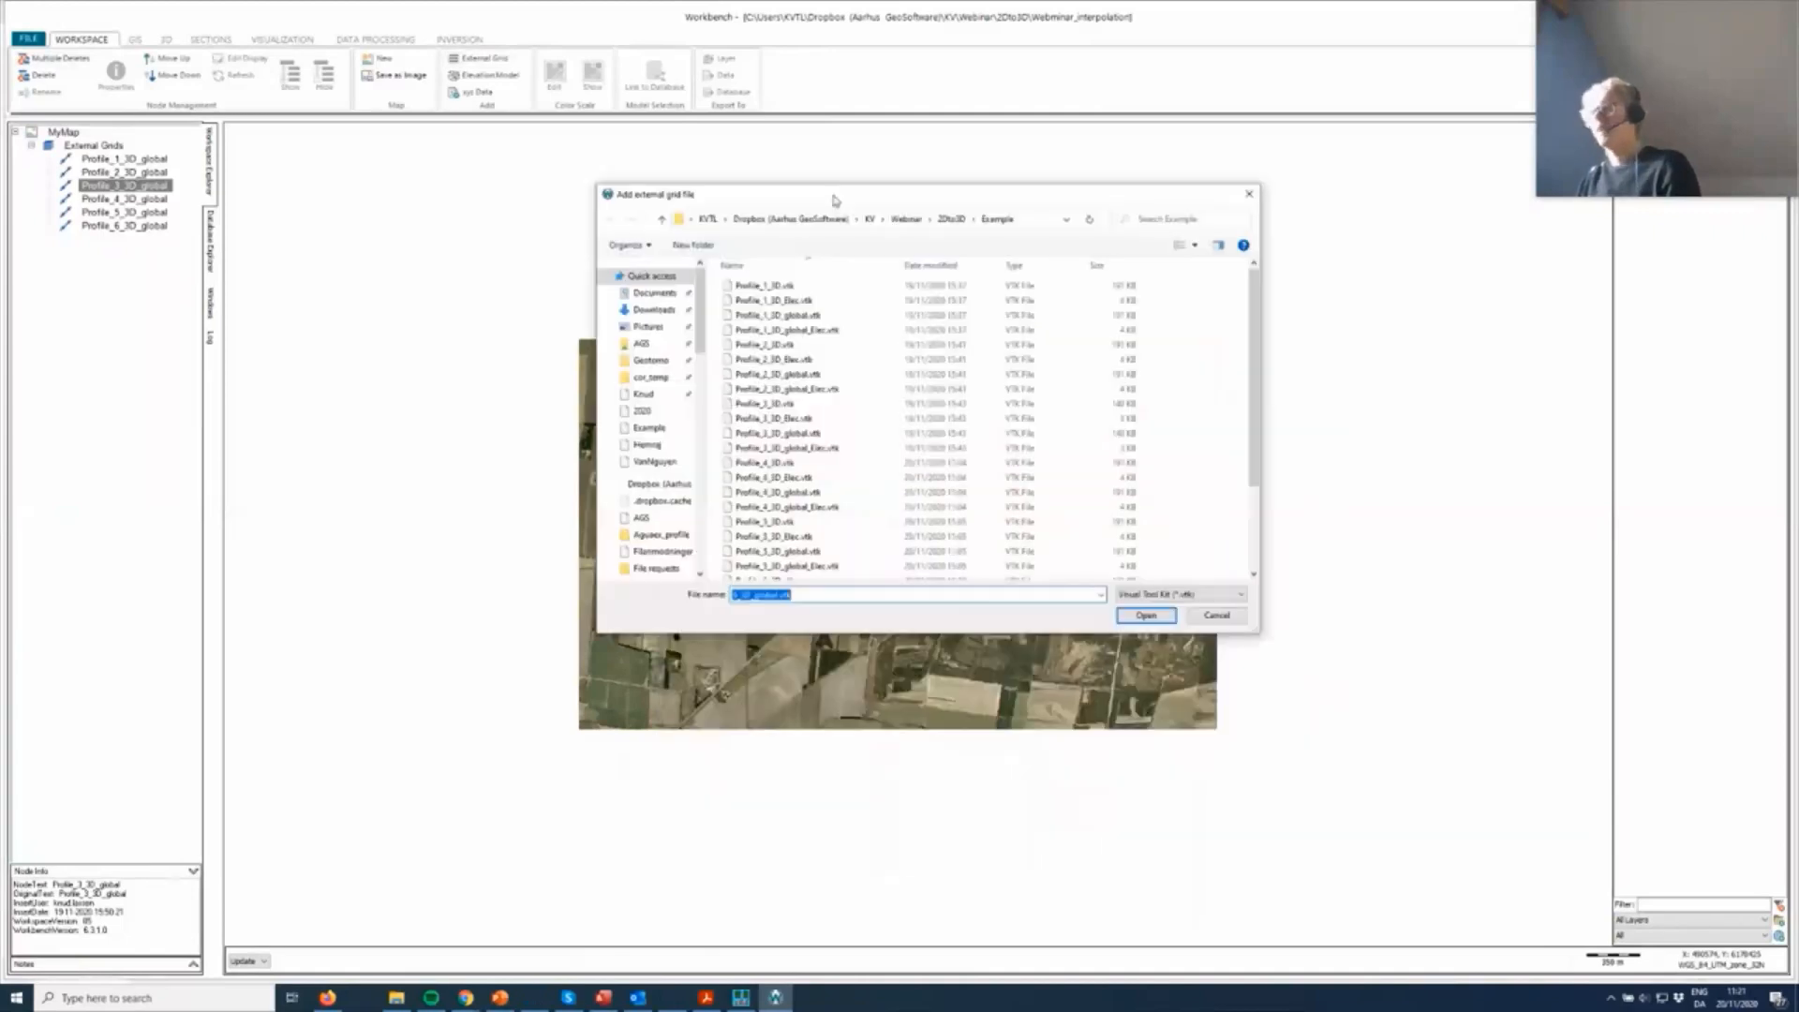
pyautogui.click(1239, 594)
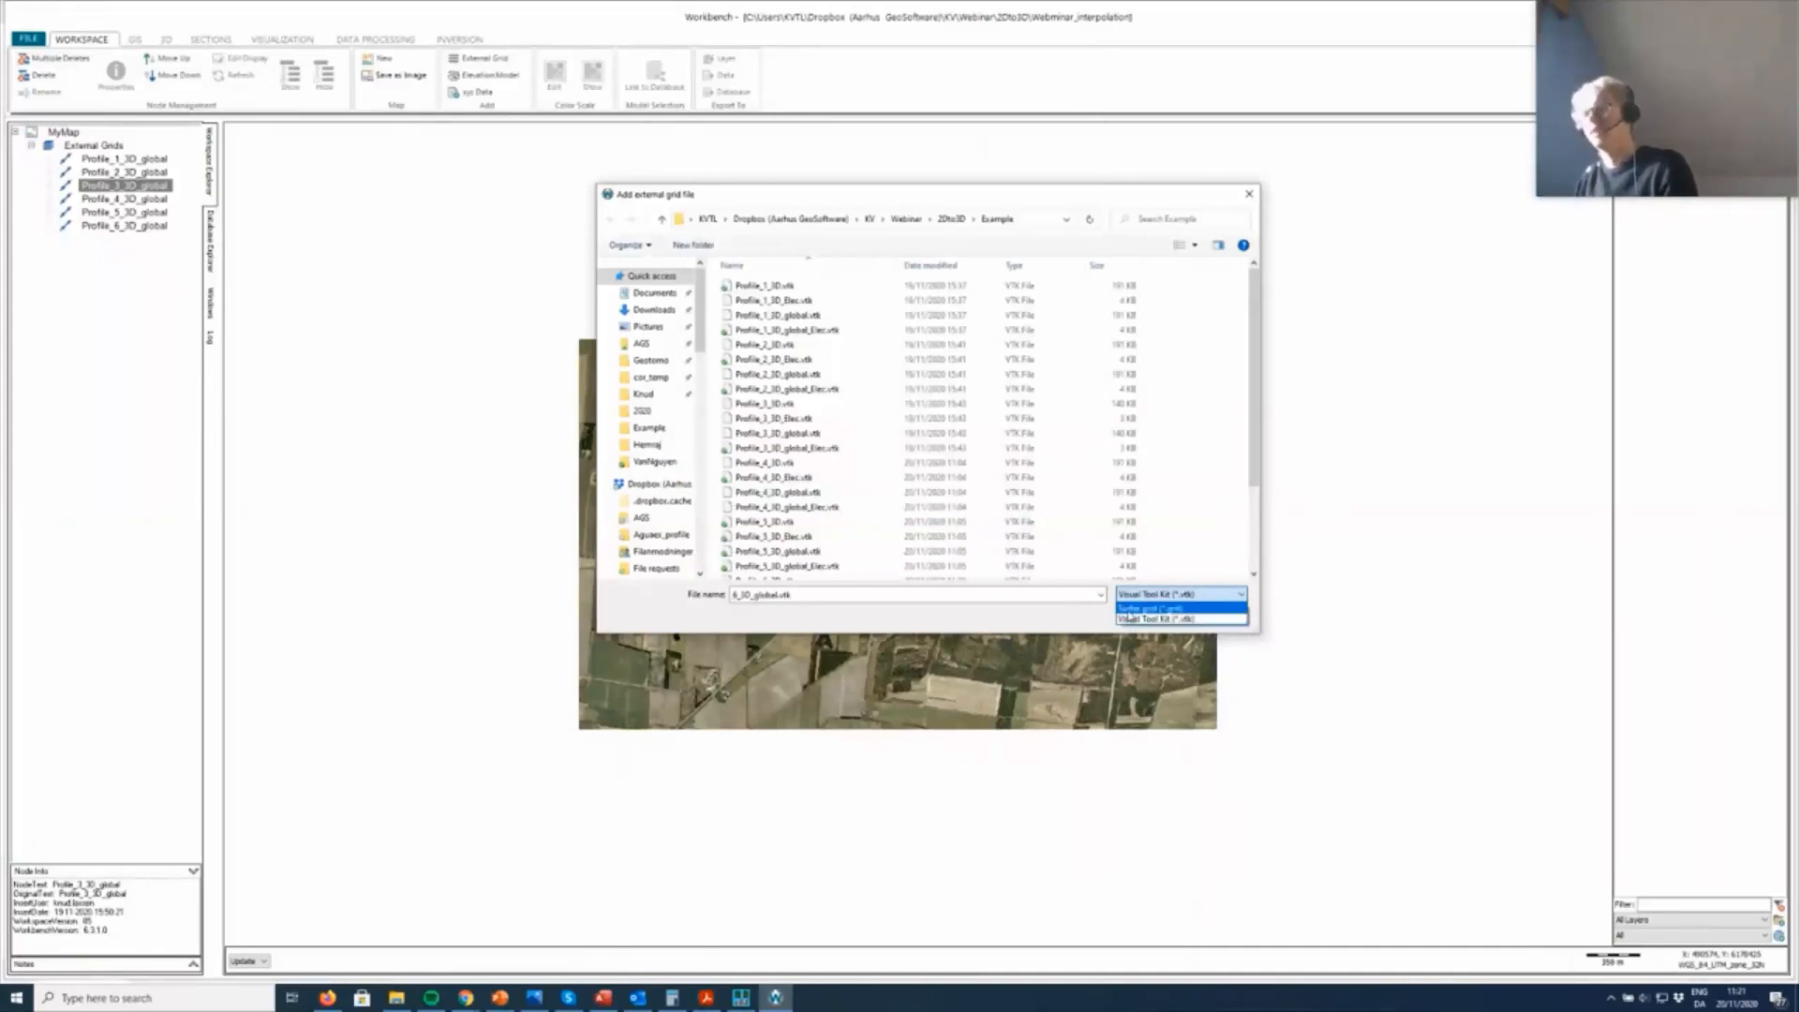
pyautogui.click(1133, 620)
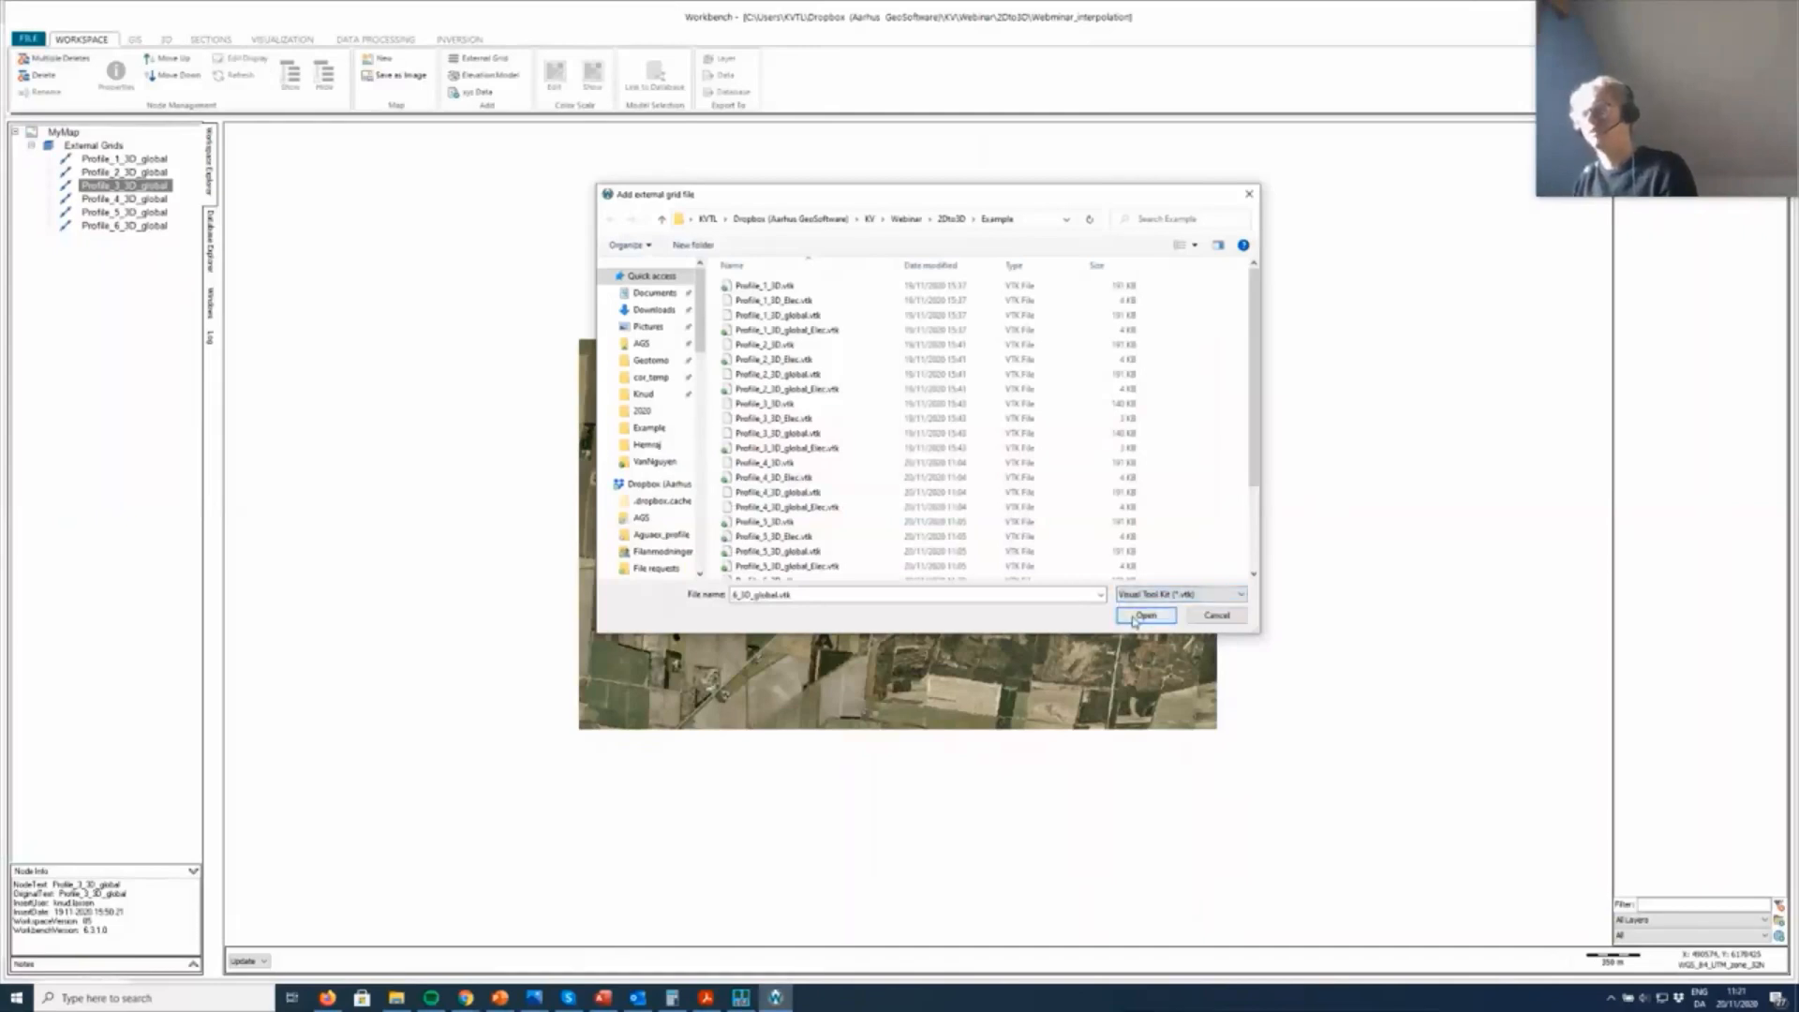
pyautogui.scroll(-1, 911, 345)
pyautogui.scroll(1, 911, 345)
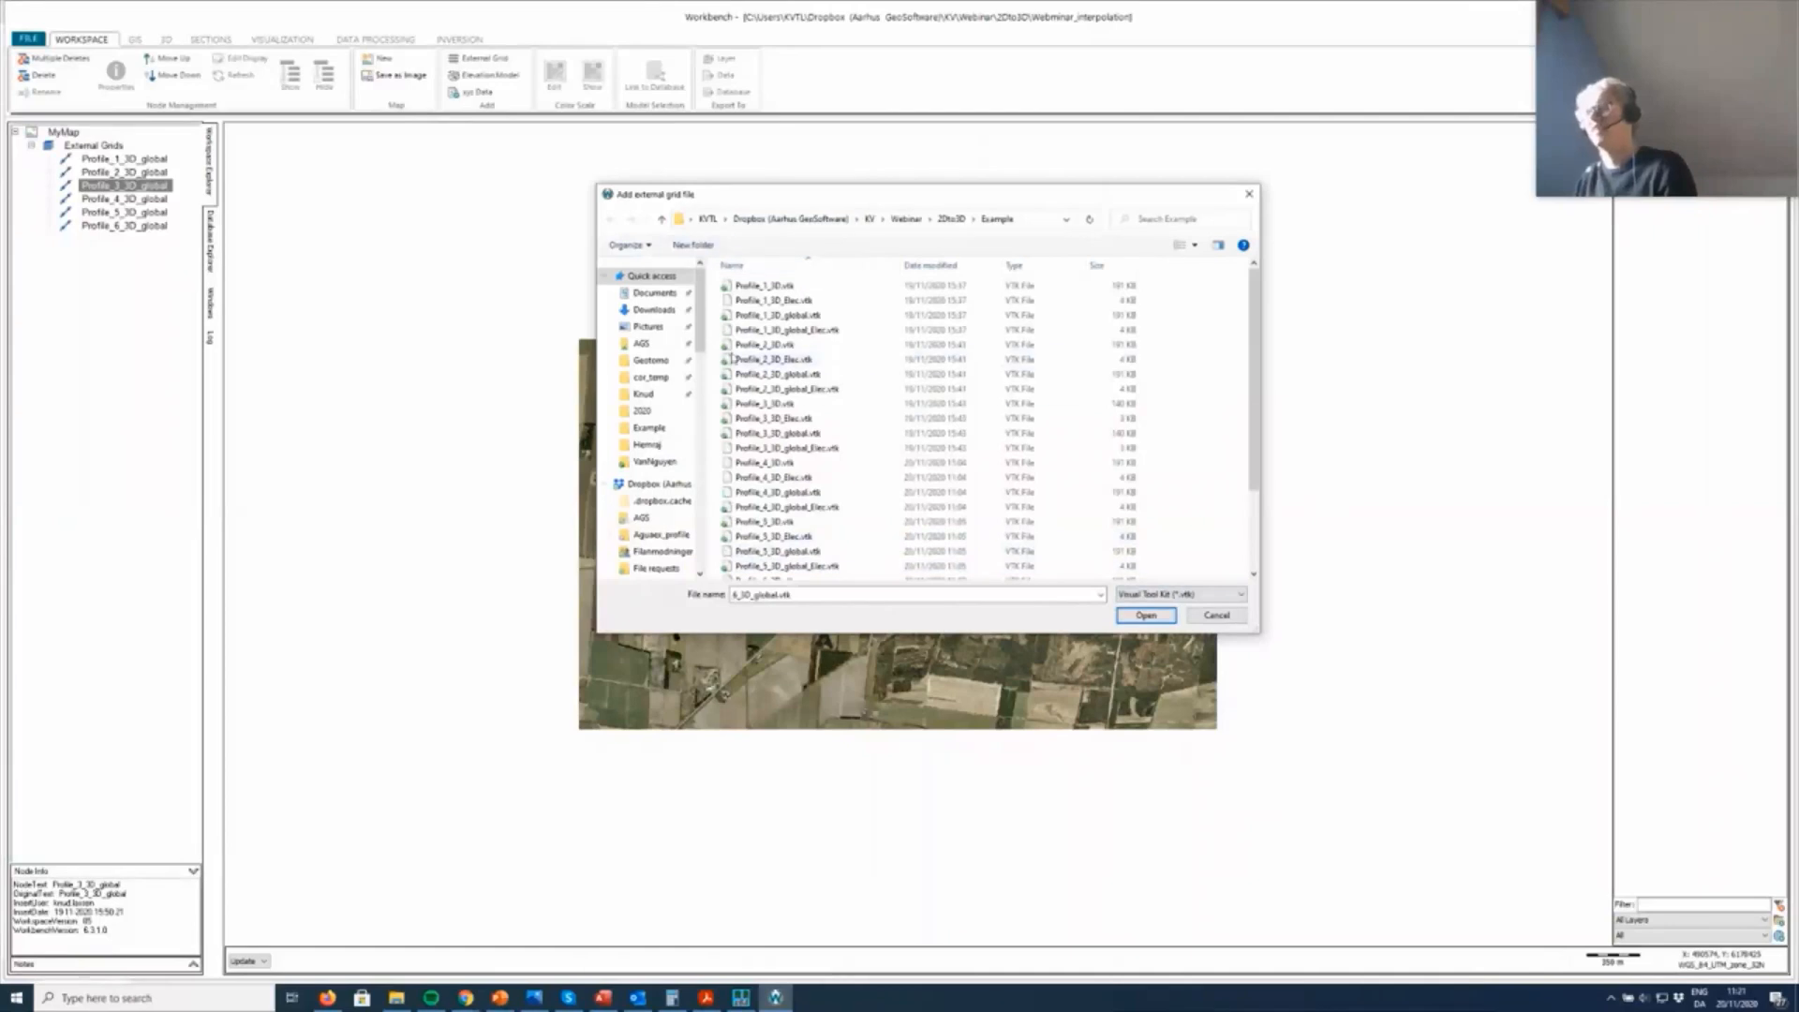
pyautogui.scroll(-3, 798, 356)
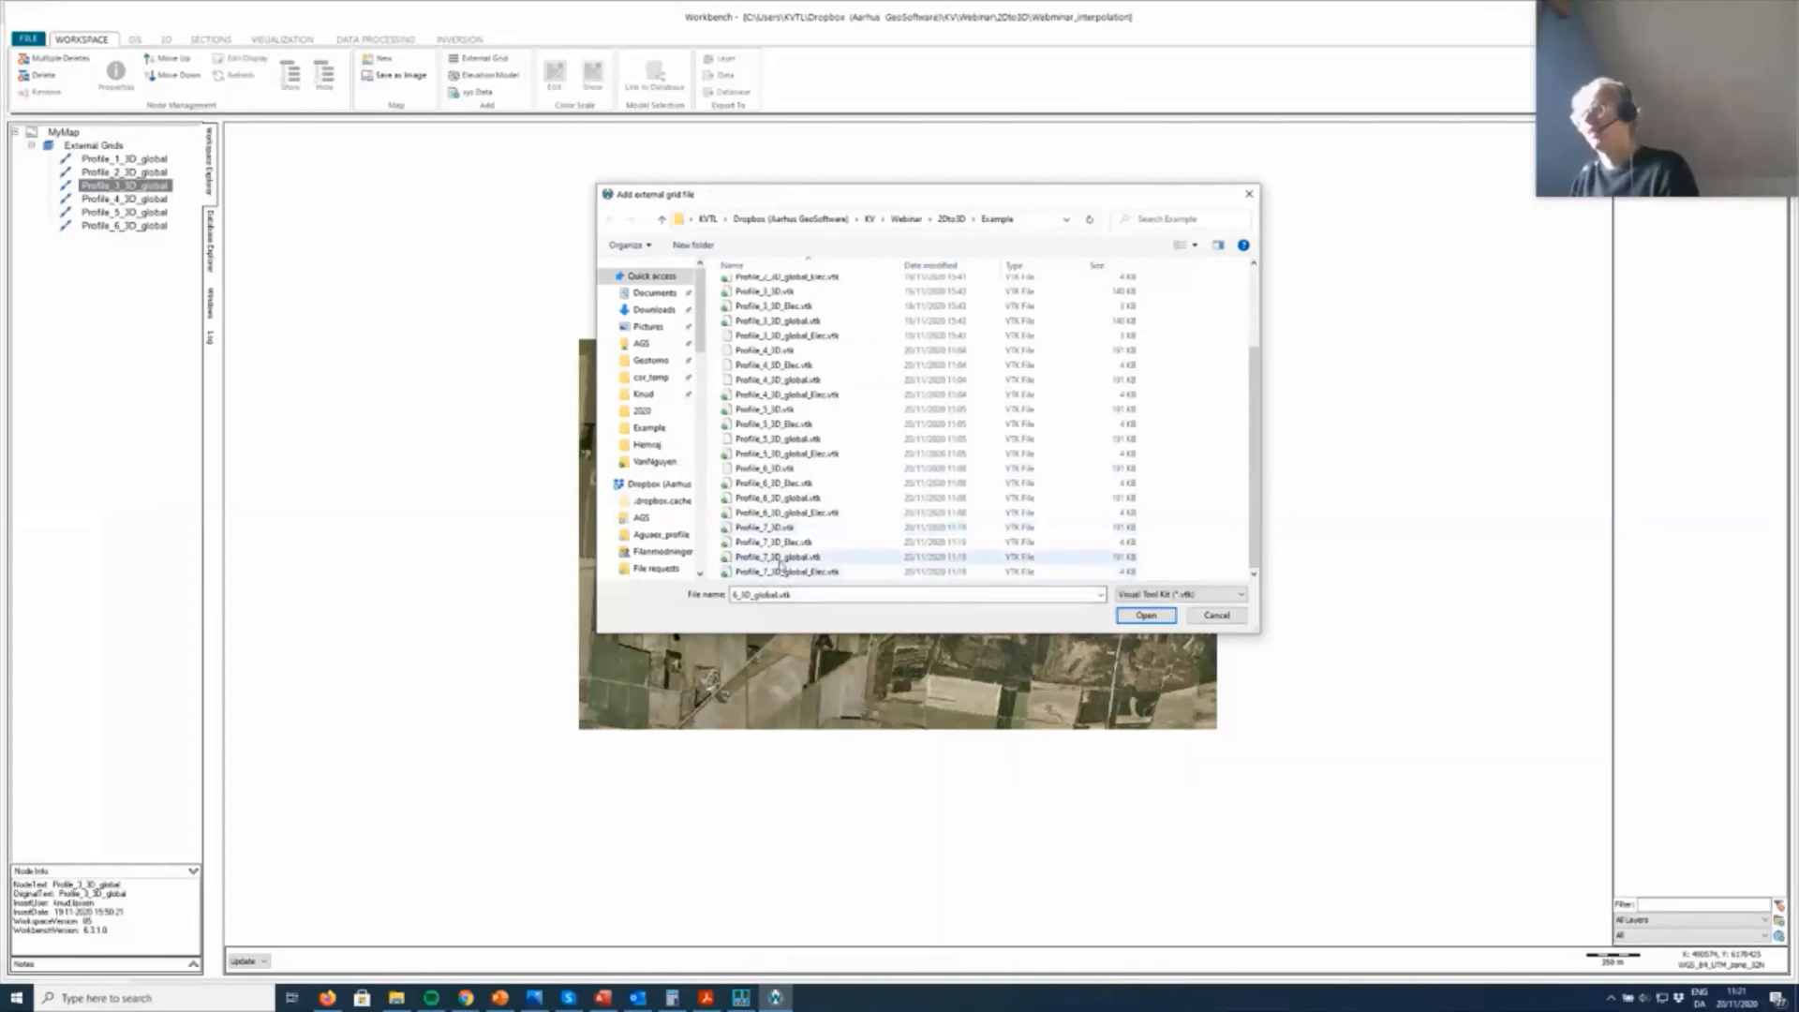
pyautogui.click(850, 560)
pyautogui.click(1146, 618)
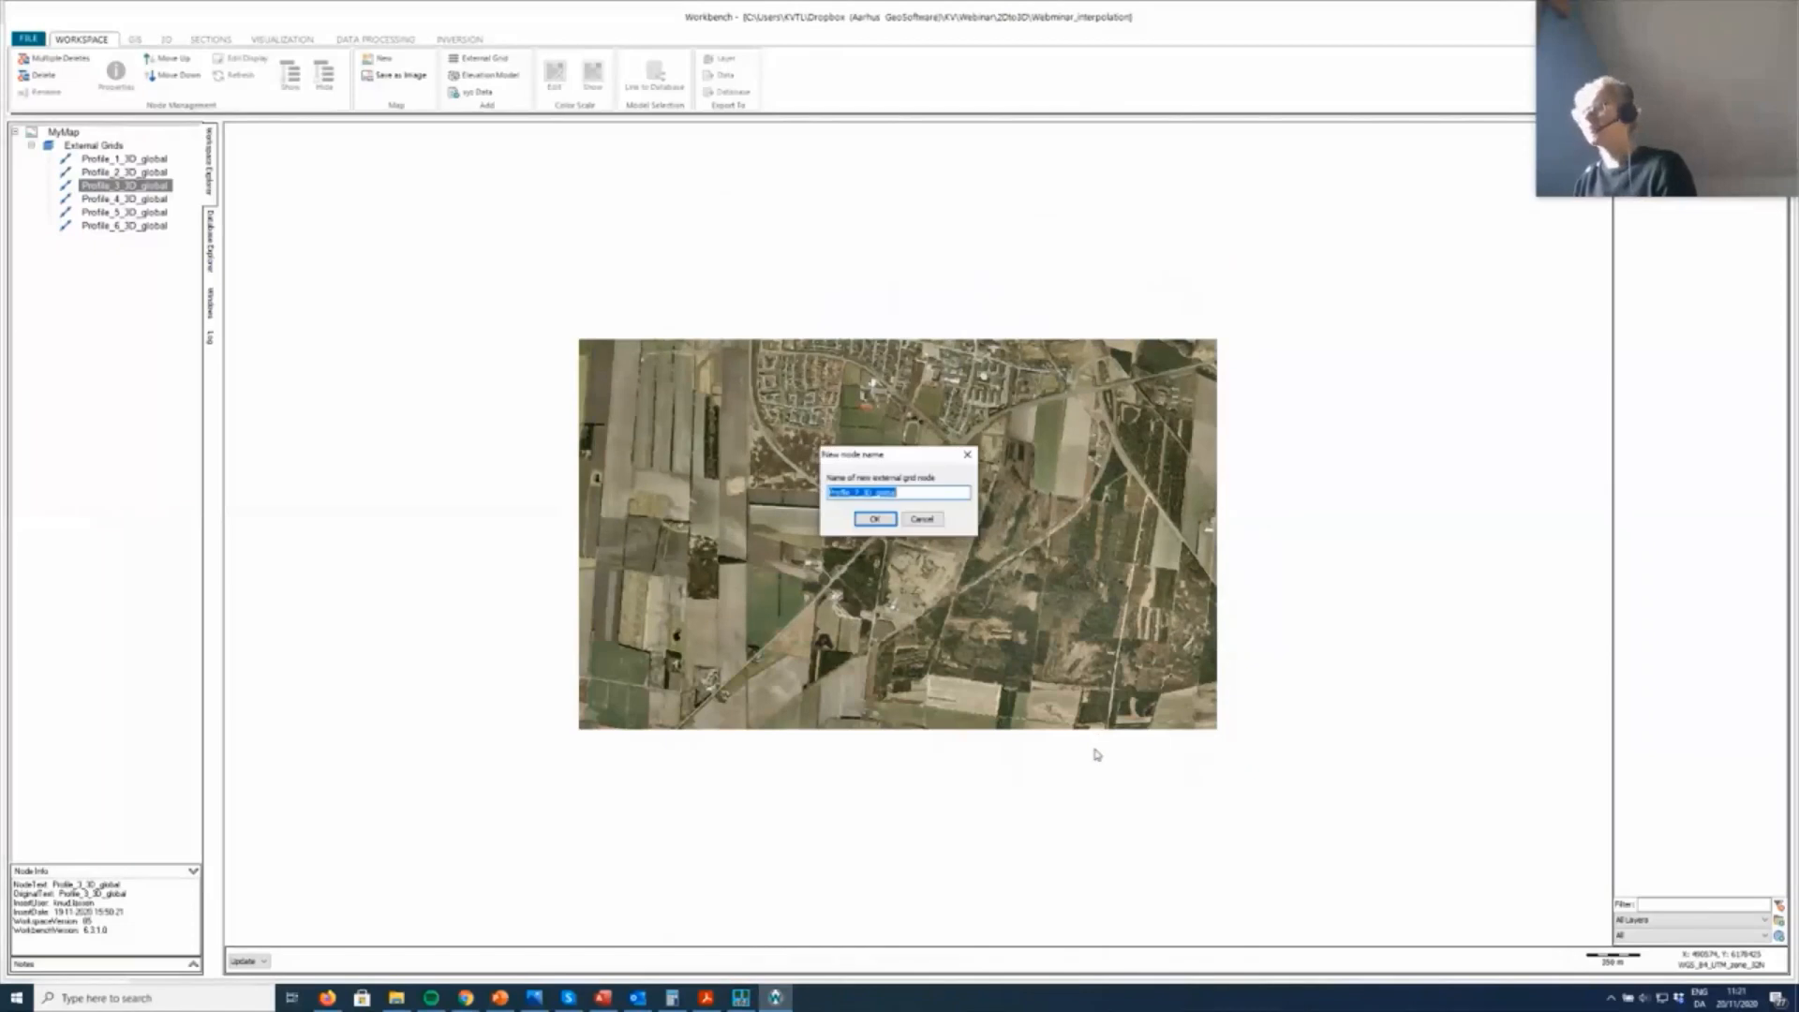
pyautogui.click(866, 521)
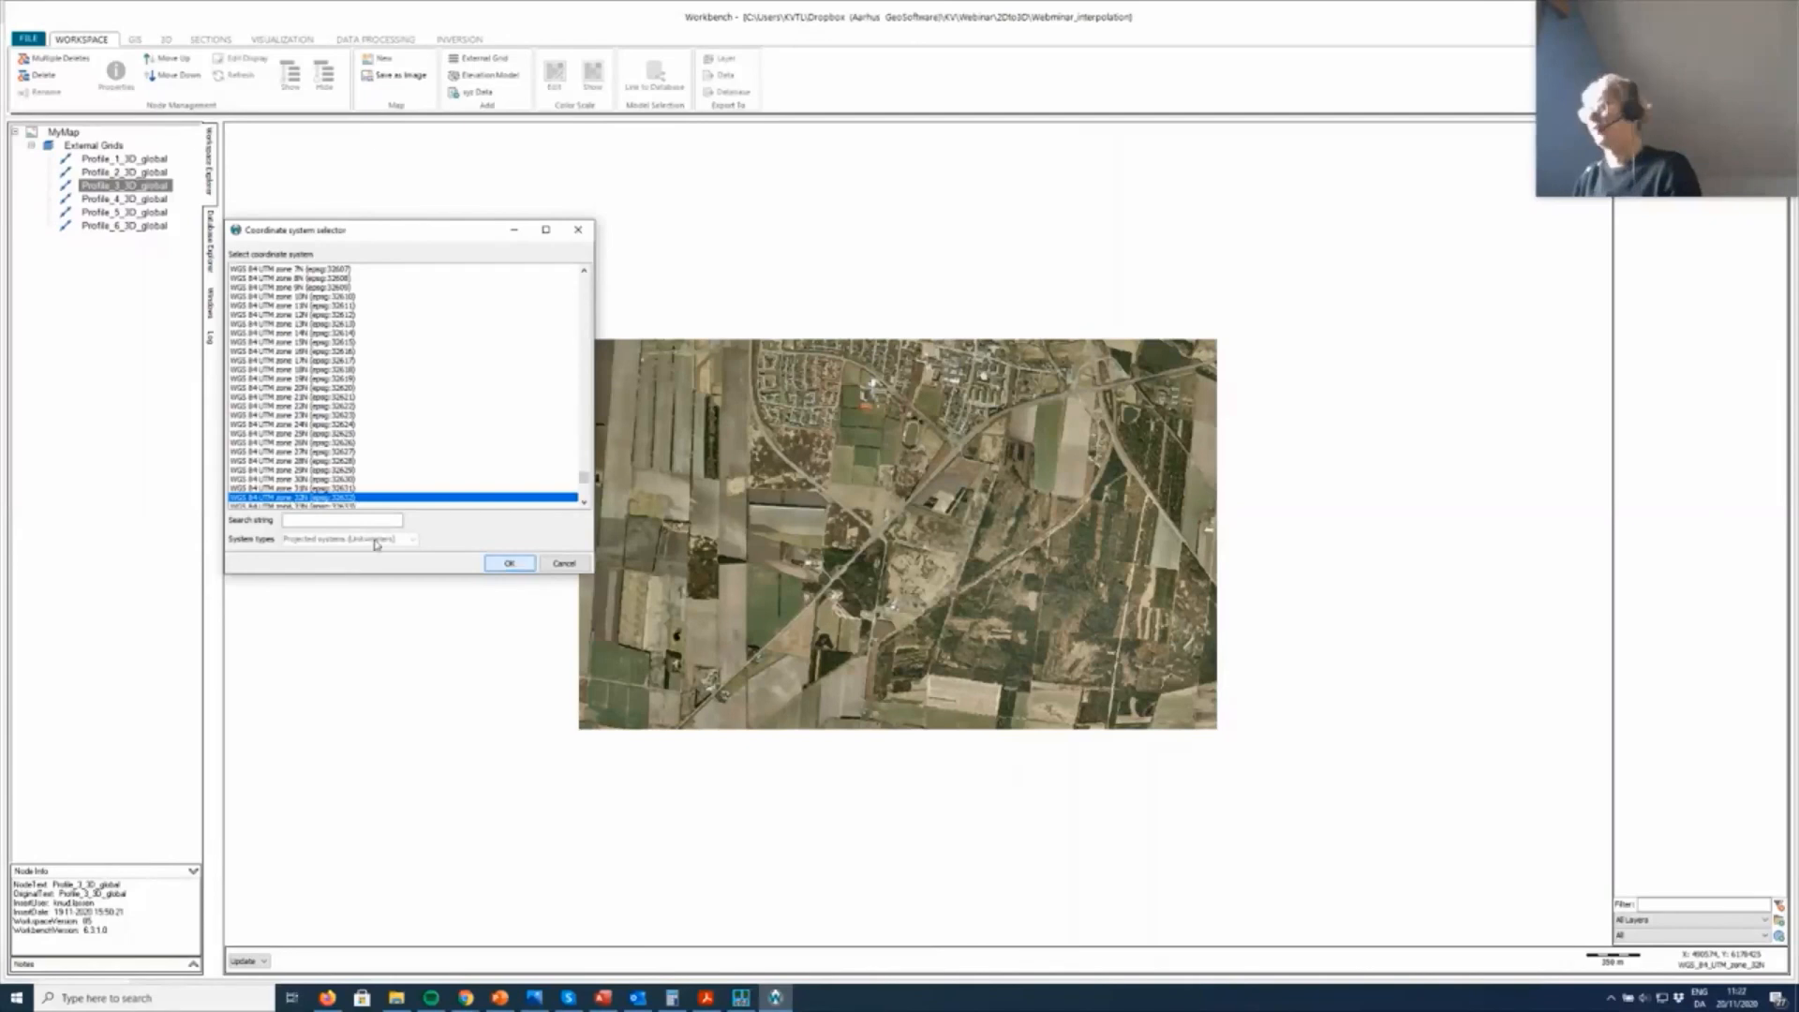
pyautogui.click(510, 565)
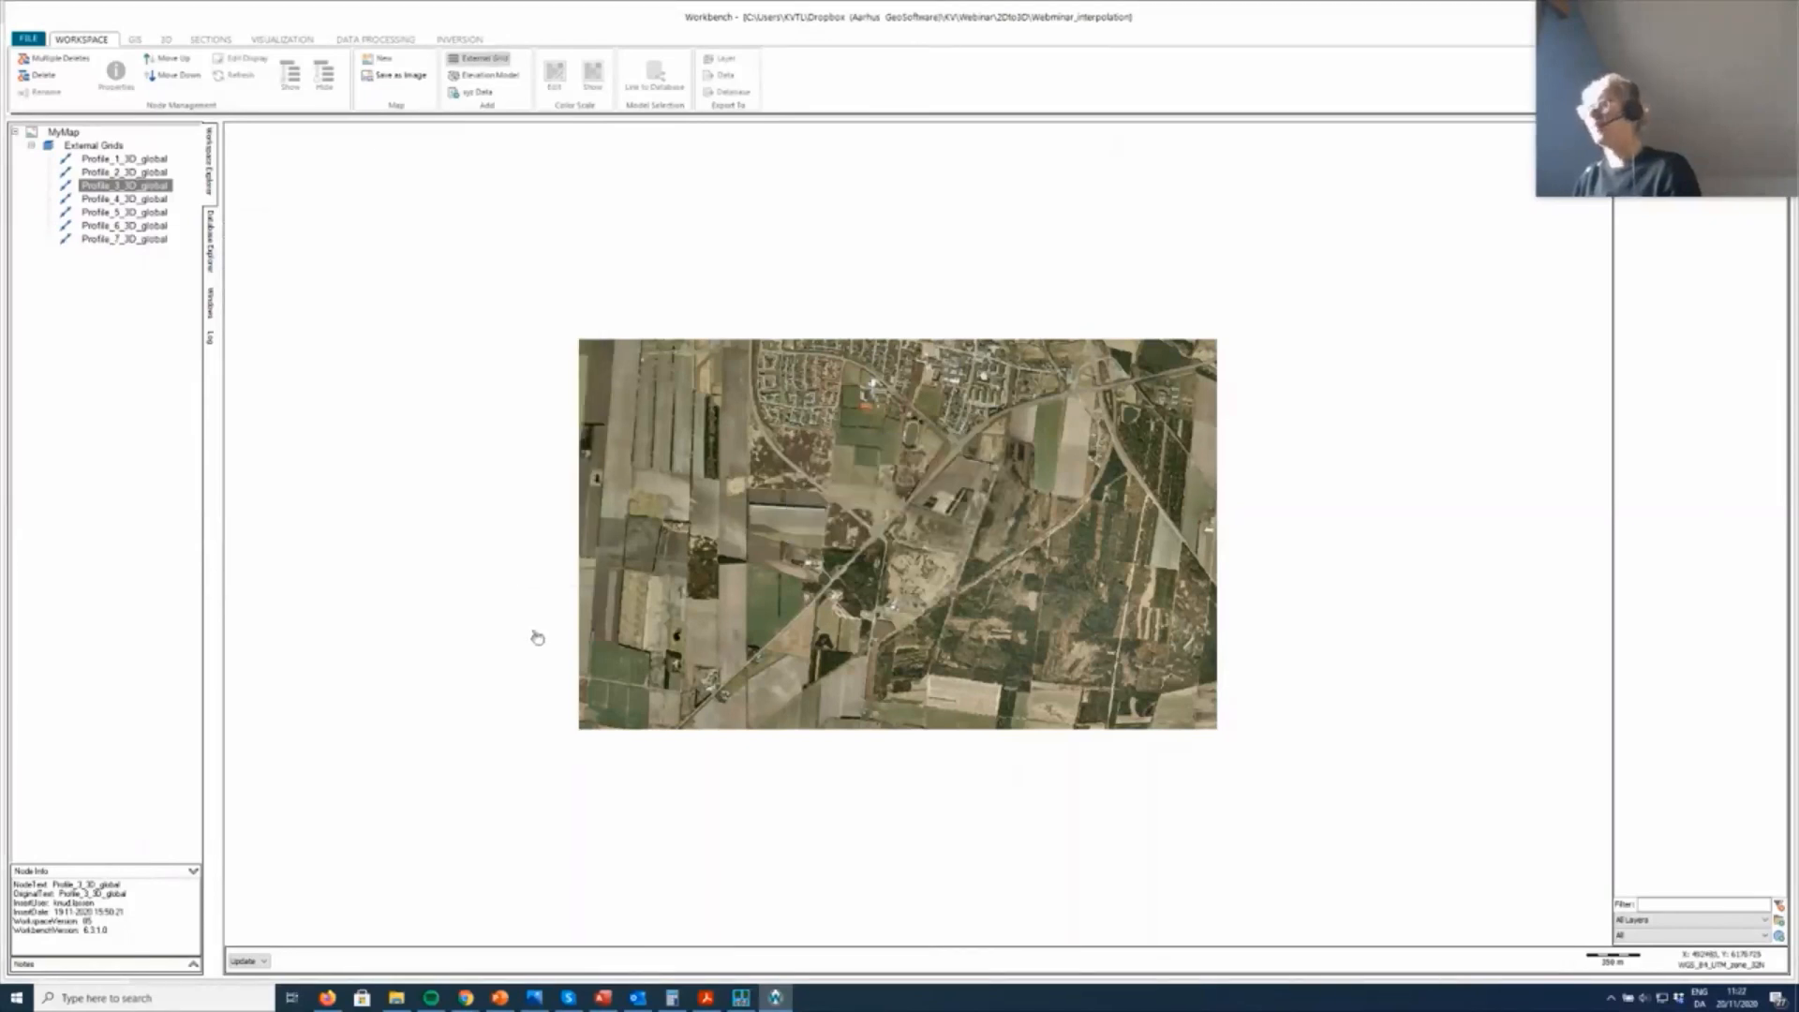
# Step: Start a new model selection from 3D grids and select all seven Profile 3D global grids
pyautogui.click(161, 160)
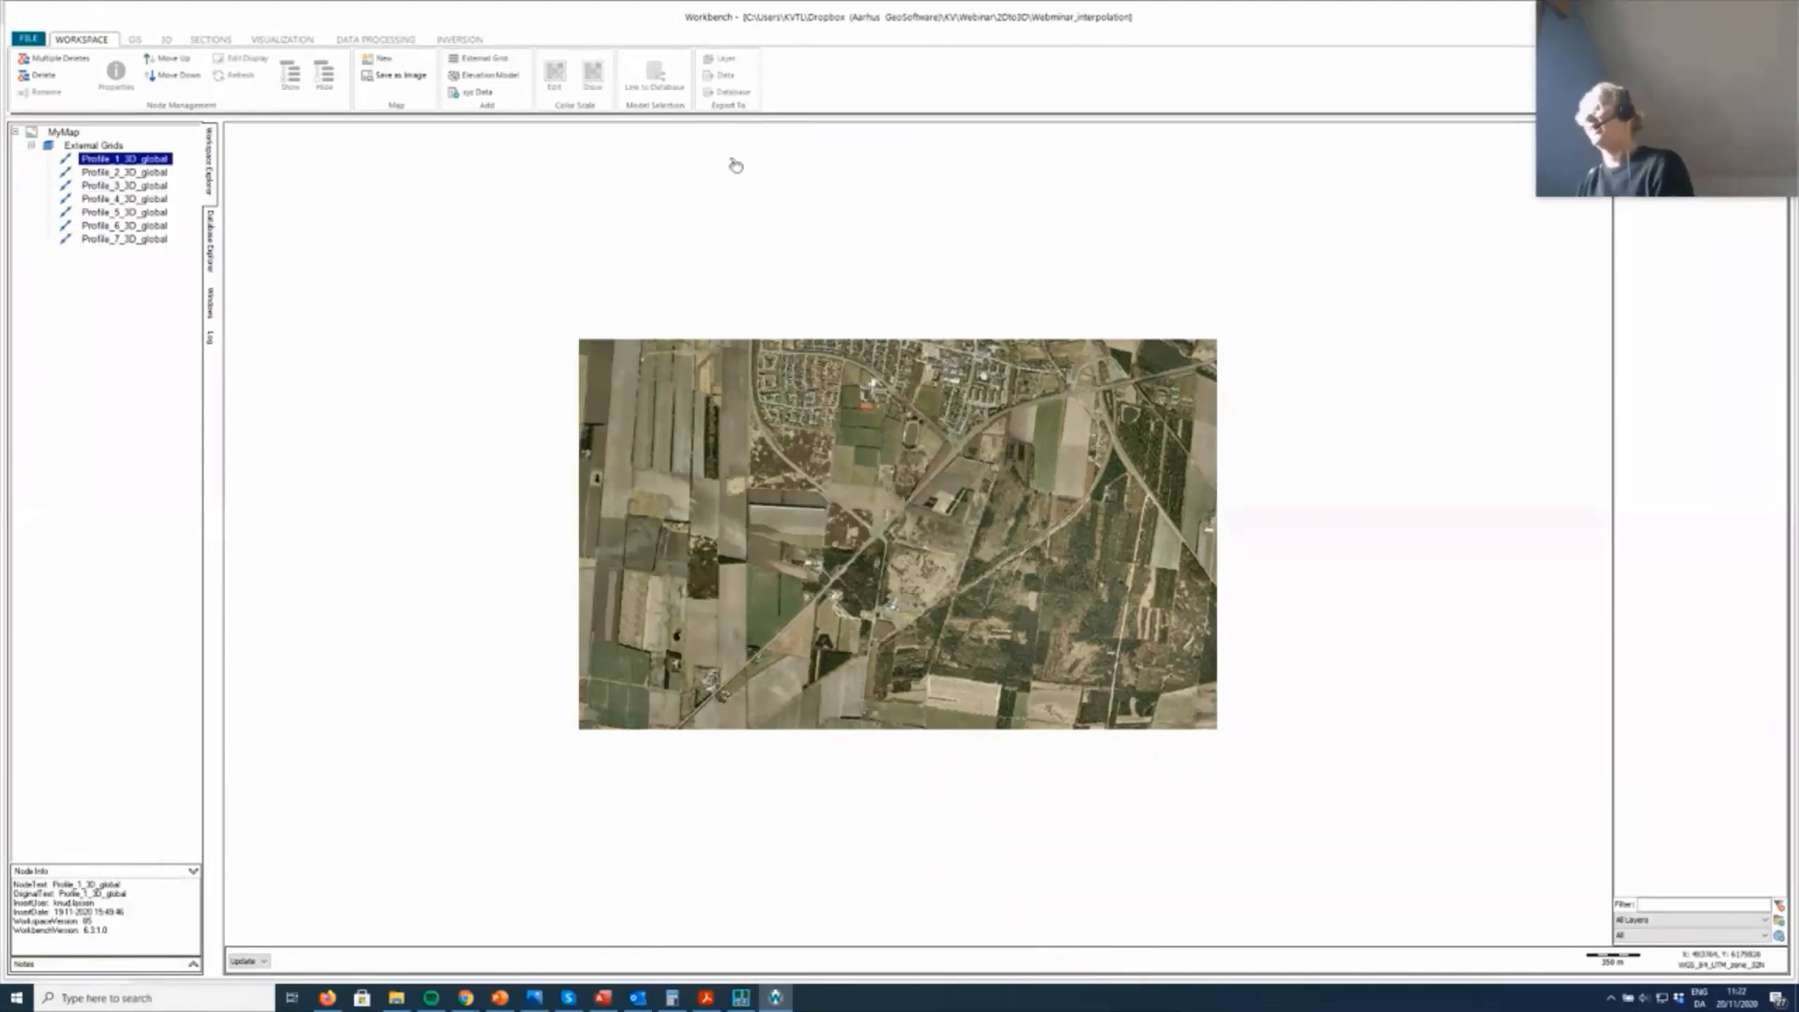
pyautogui.press('Down')
pyautogui.press('Down')
pyautogui.press('Down')
pyautogui.press('Down')
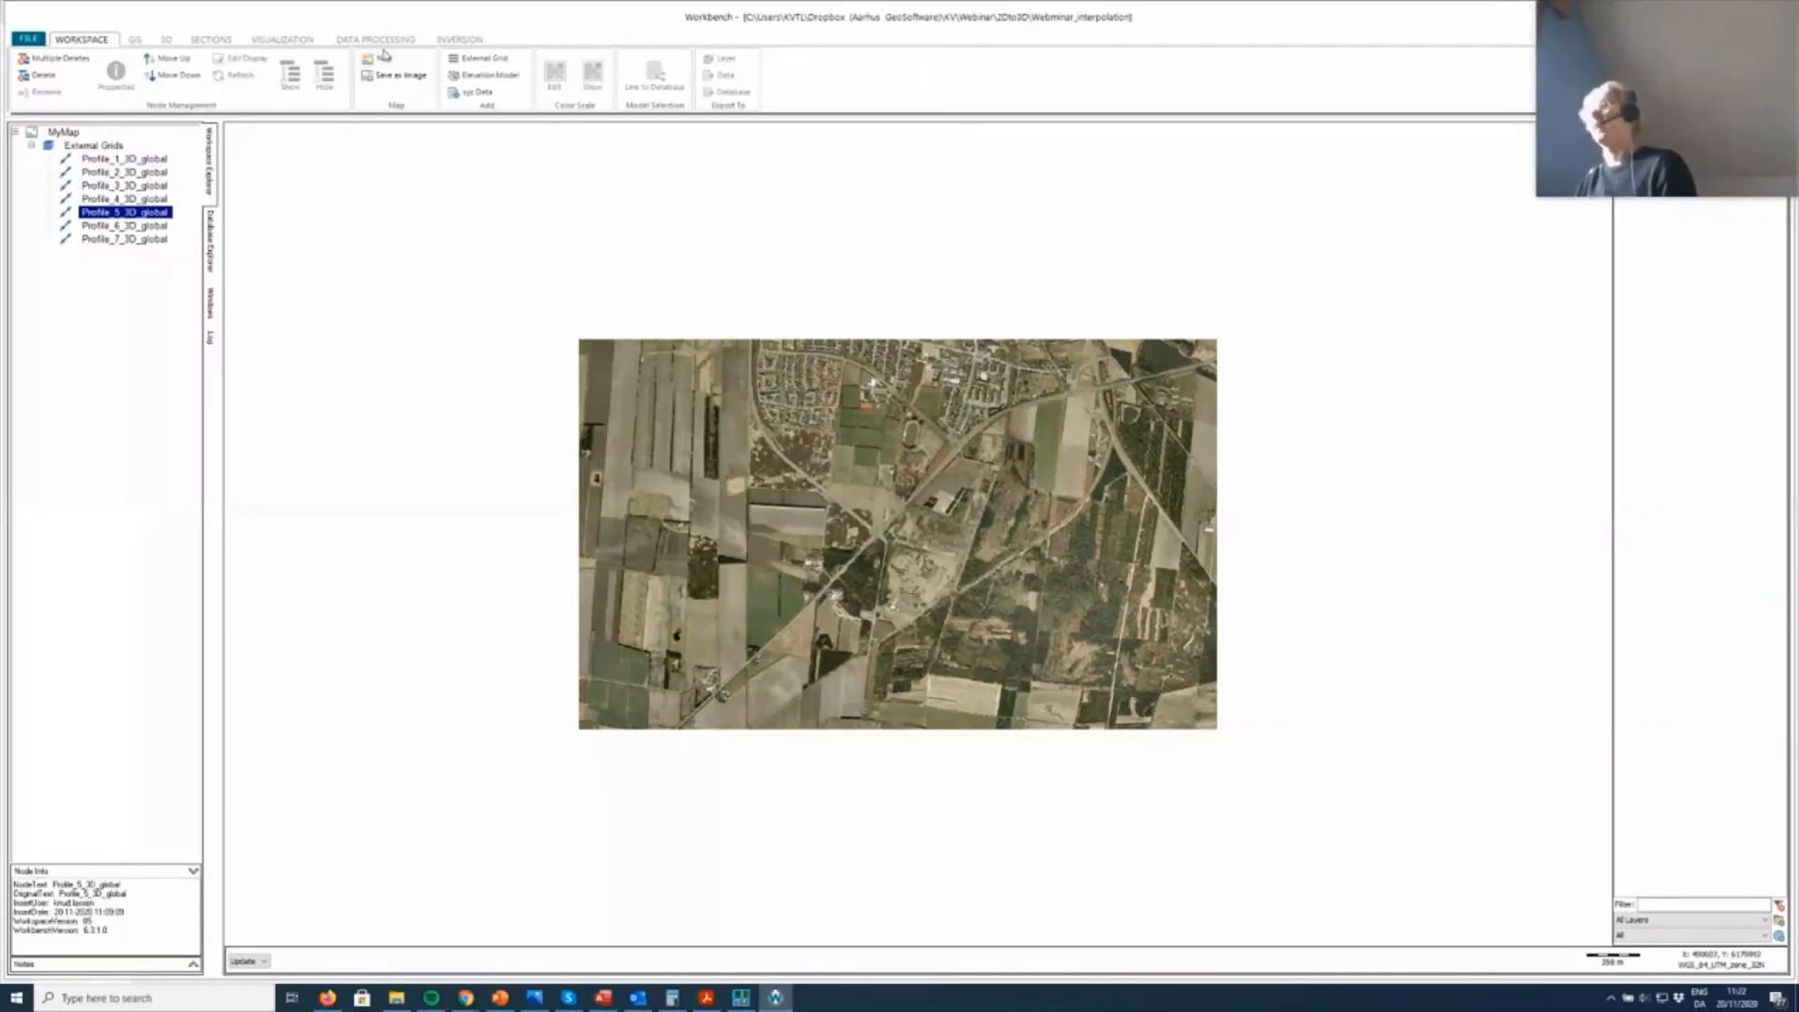
pyautogui.click(459, 41)
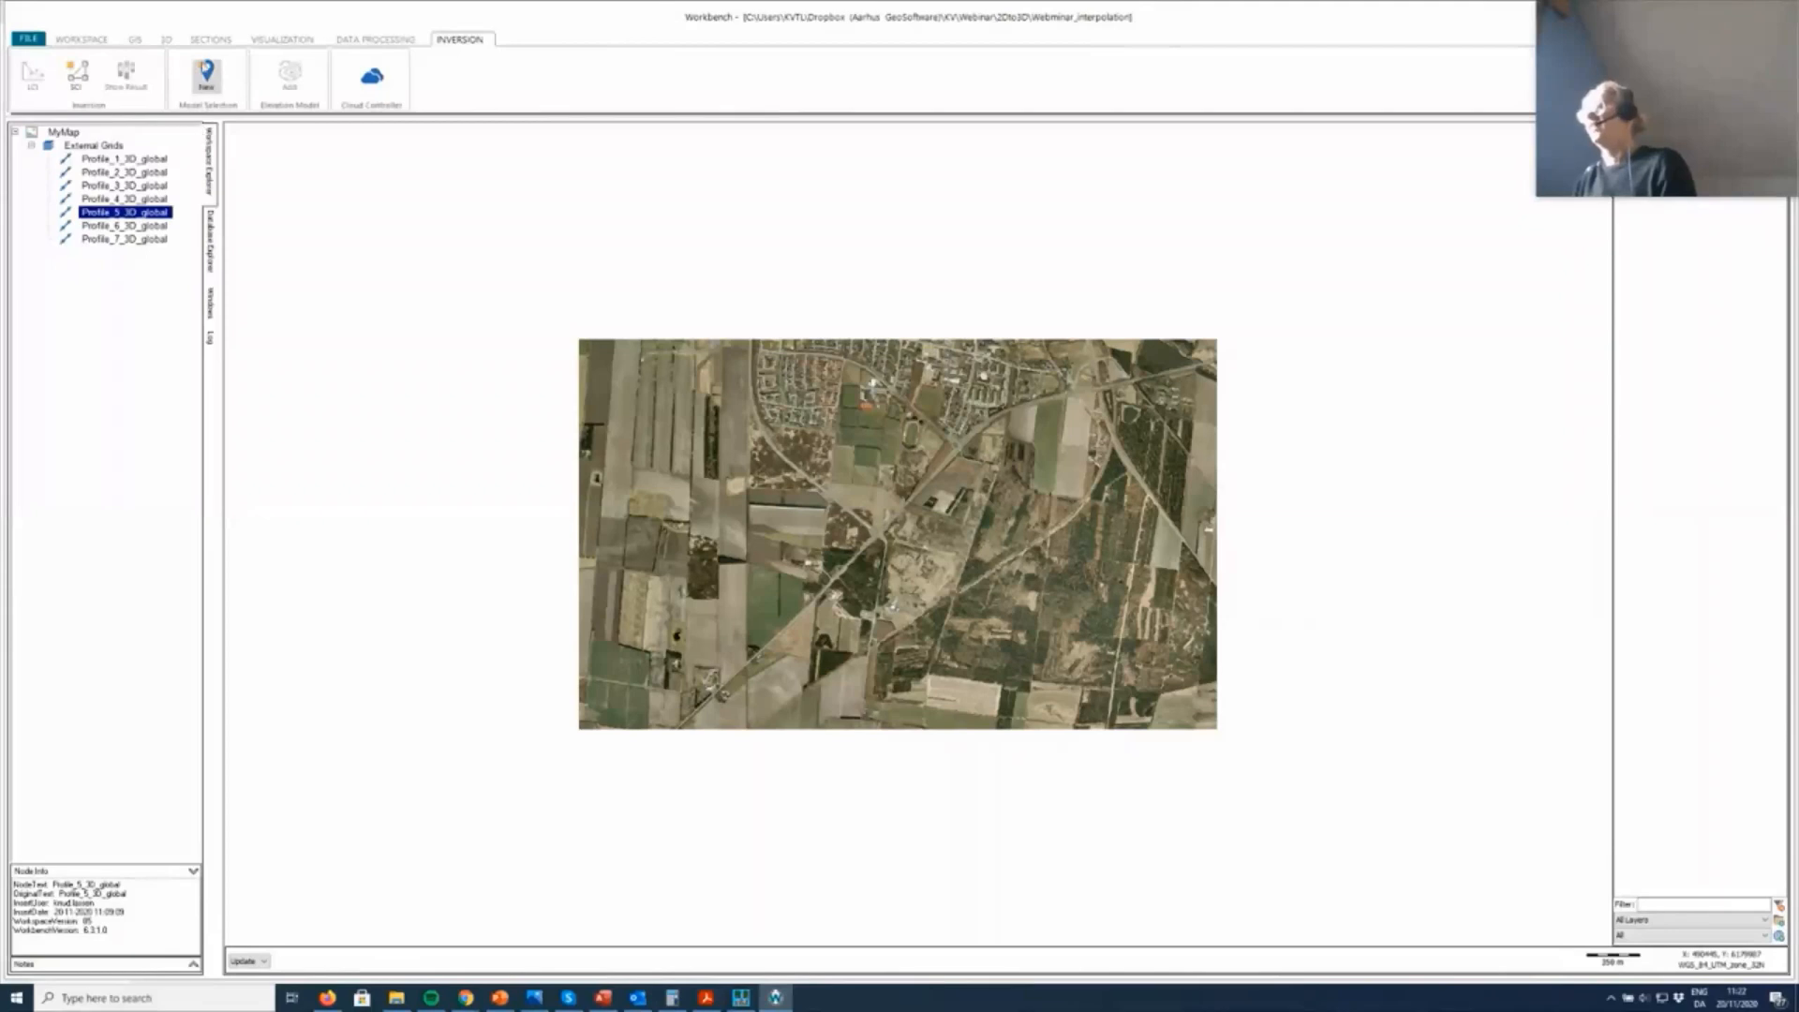
pyautogui.click(206, 73)
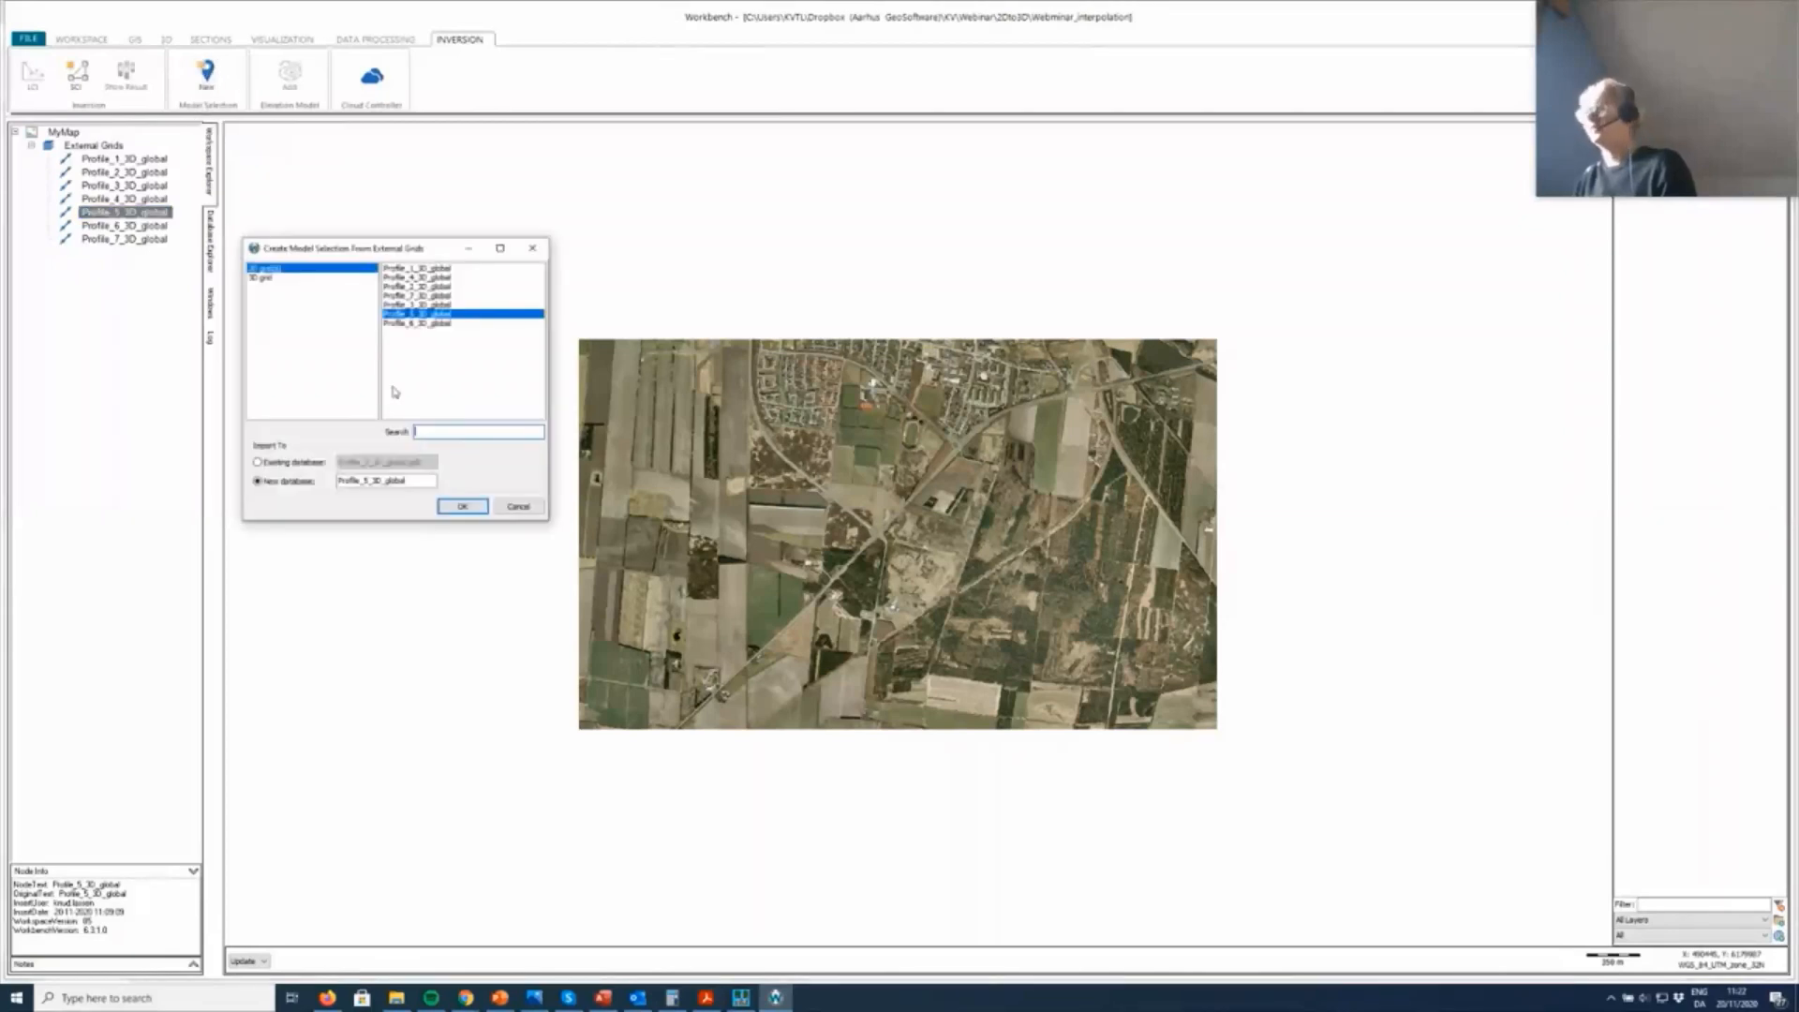
pyautogui.moveTo(468, 248); pyautogui.dragTo(726, 245)
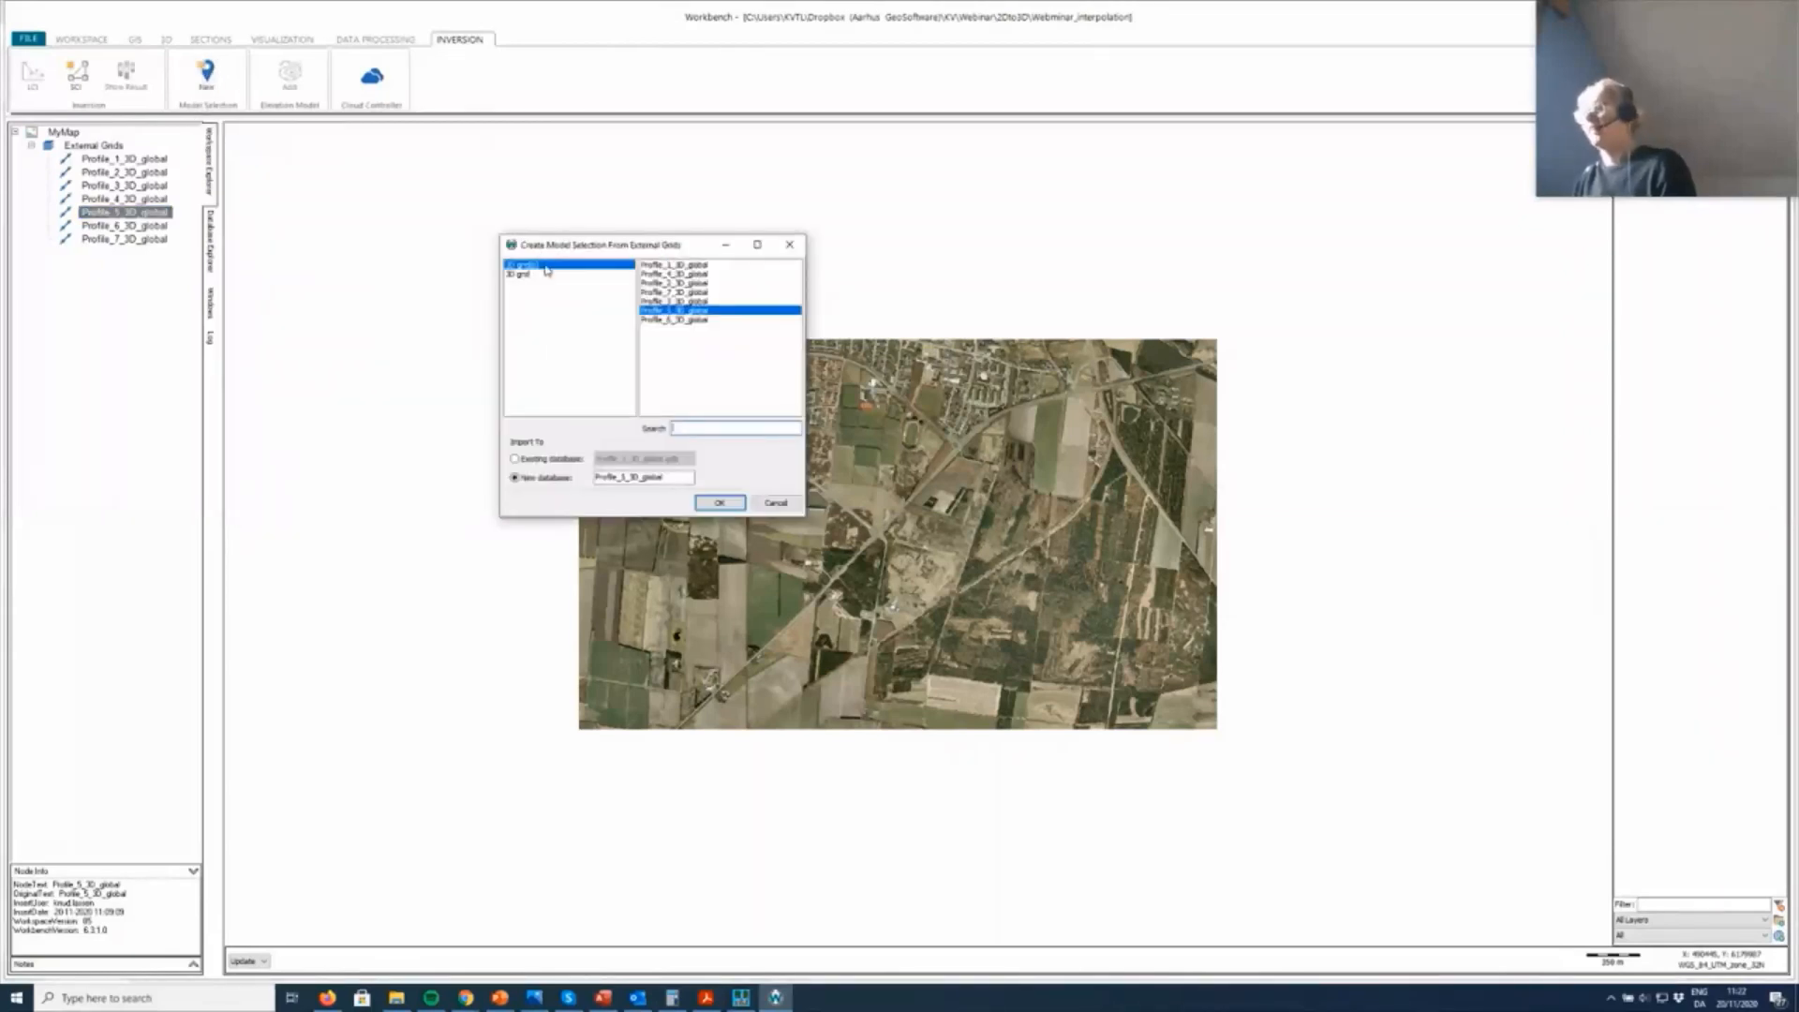
pyautogui.click(547, 270)
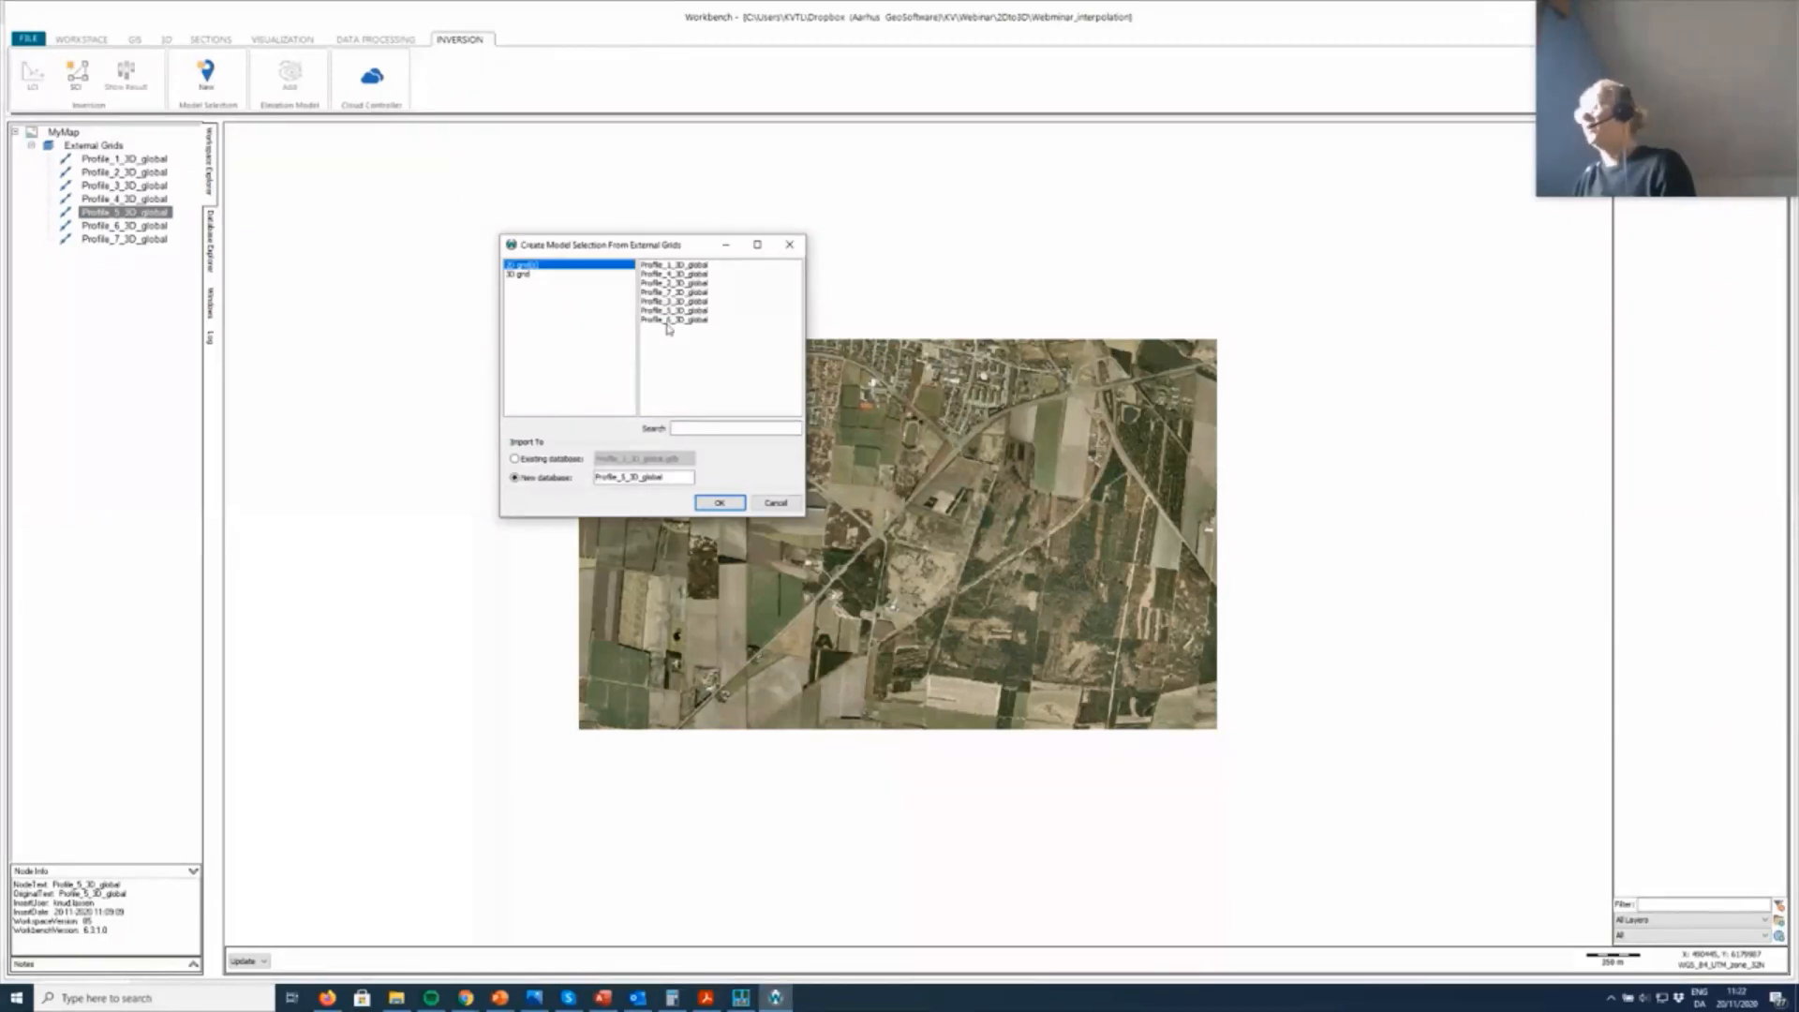
pyautogui.click(682, 277)
pyautogui.press('Up')
pyautogui.hotkey('shift', 'Down')
pyautogui.hotkey('shift', 'Down')
pyautogui.hotkey('shift', 'Down')
pyautogui.hotkey('shift', 'Down')
pyautogui.hotkey('shift', 'Down')
pyautogui.hotkey('shift', 'Down')
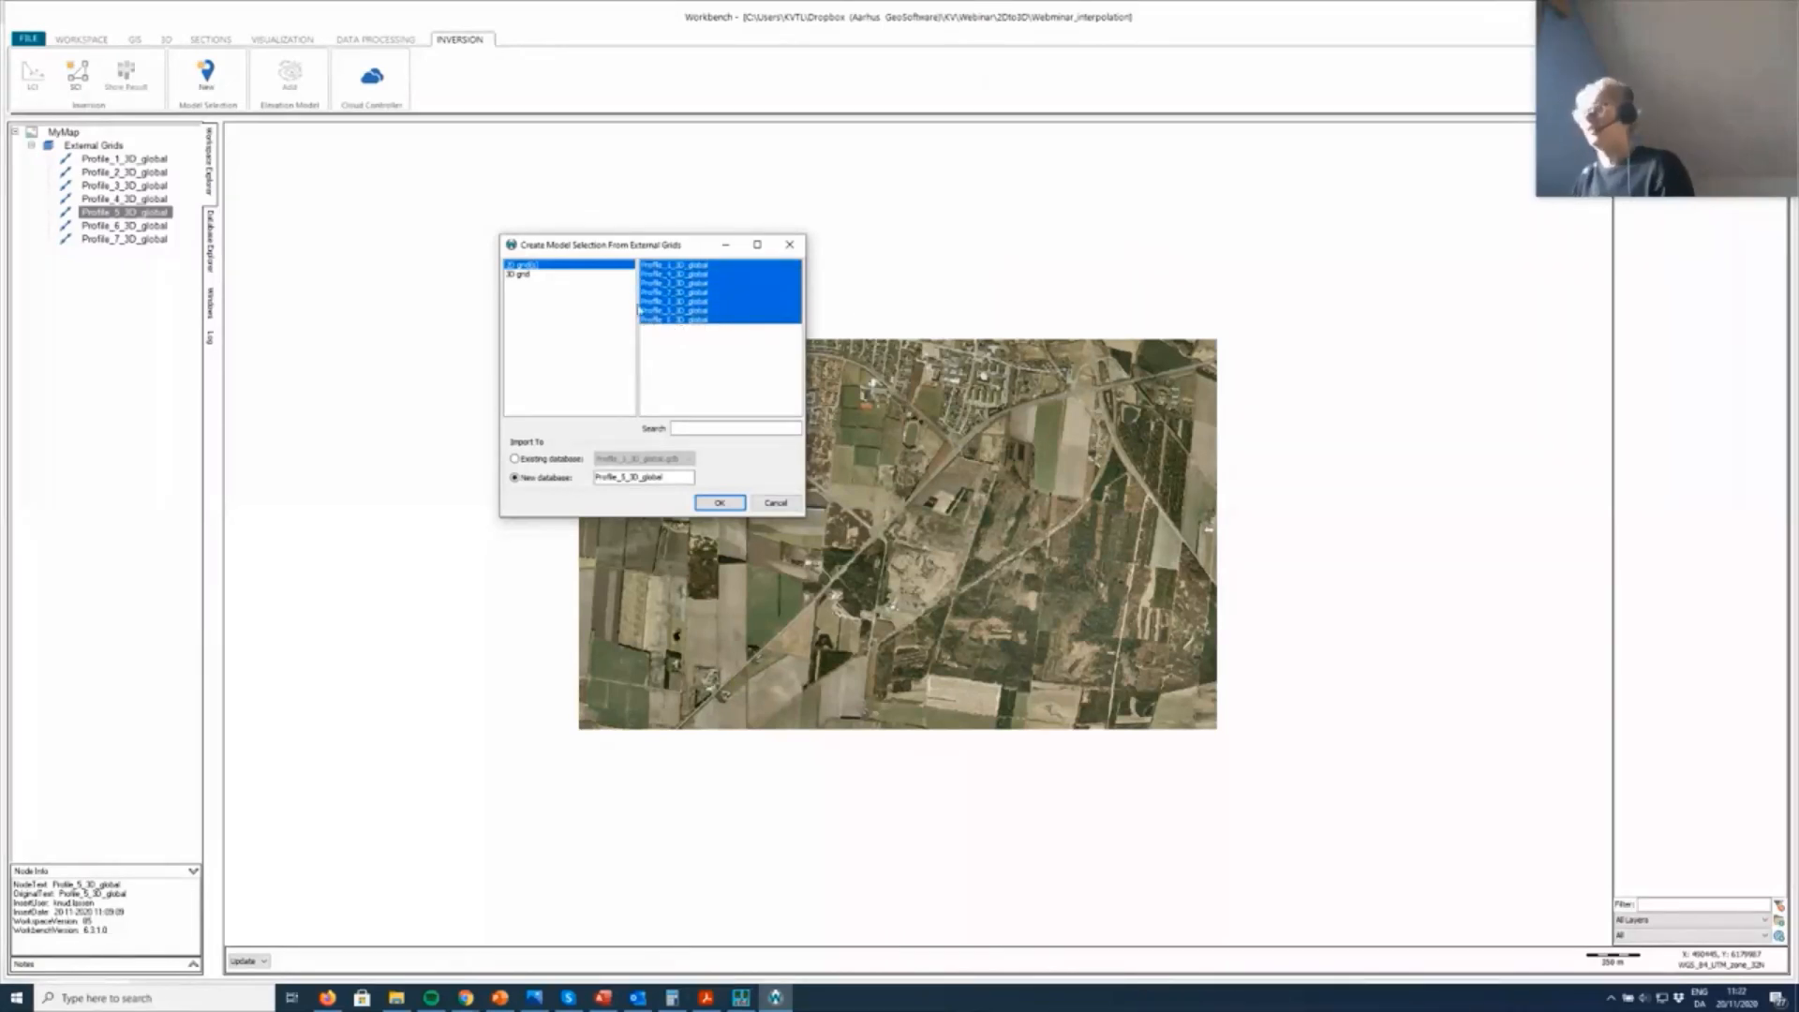
pyautogui.click(722, 504)
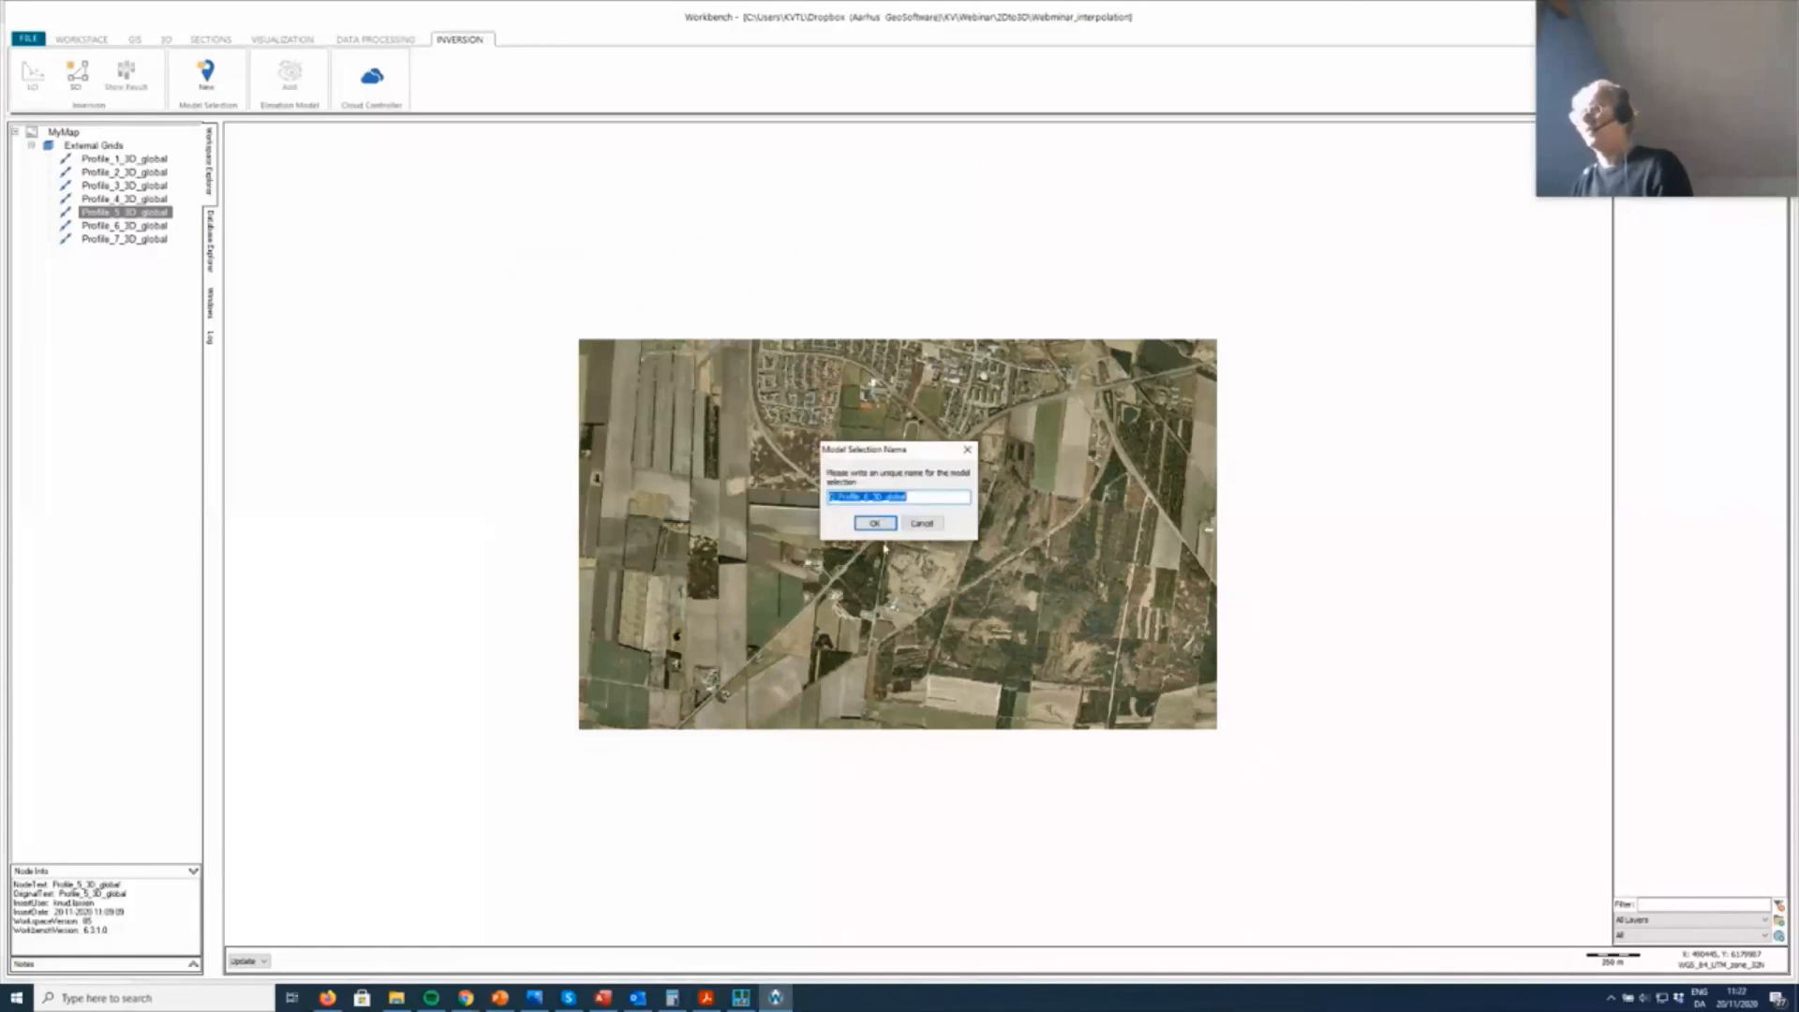
# Step: Name the model selection Q_2D_for_interp and display it on the map
pyautogui.click(871, 496)
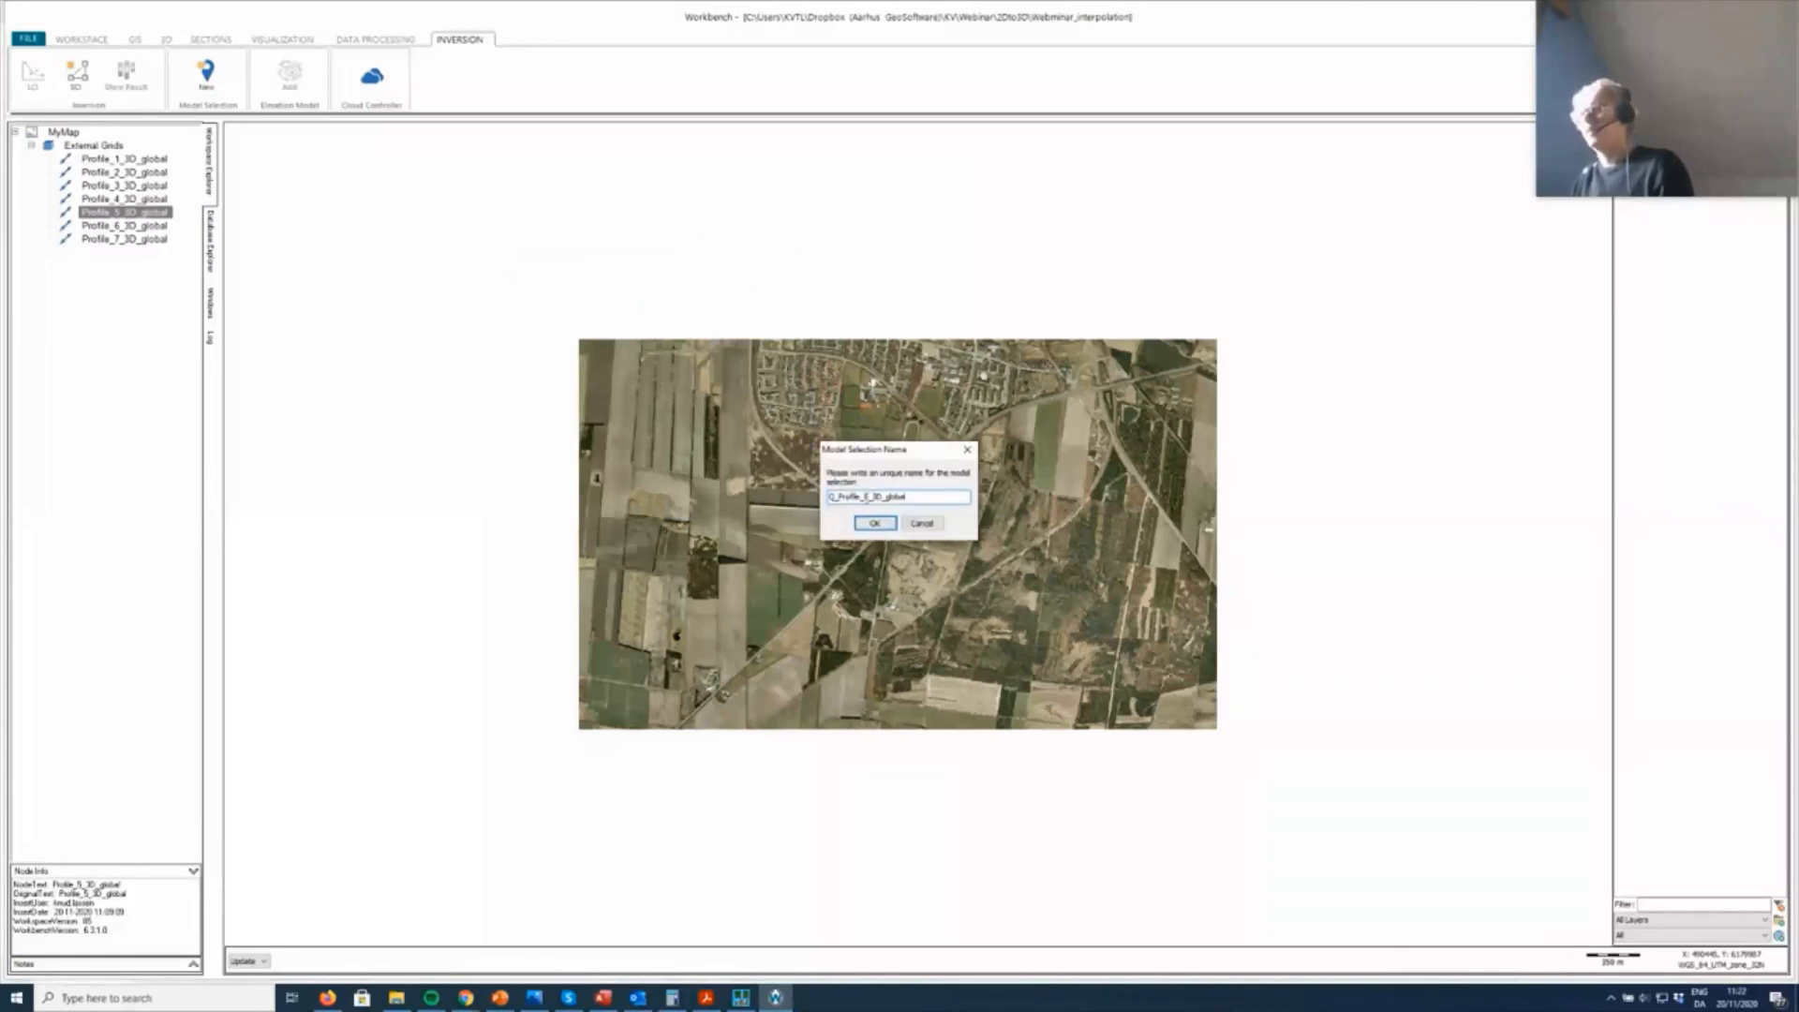
pyautogui.moveTo(839, 497); pyautogui.dragTo(932, 497)
pyautogui.write('3D_for_interpl')
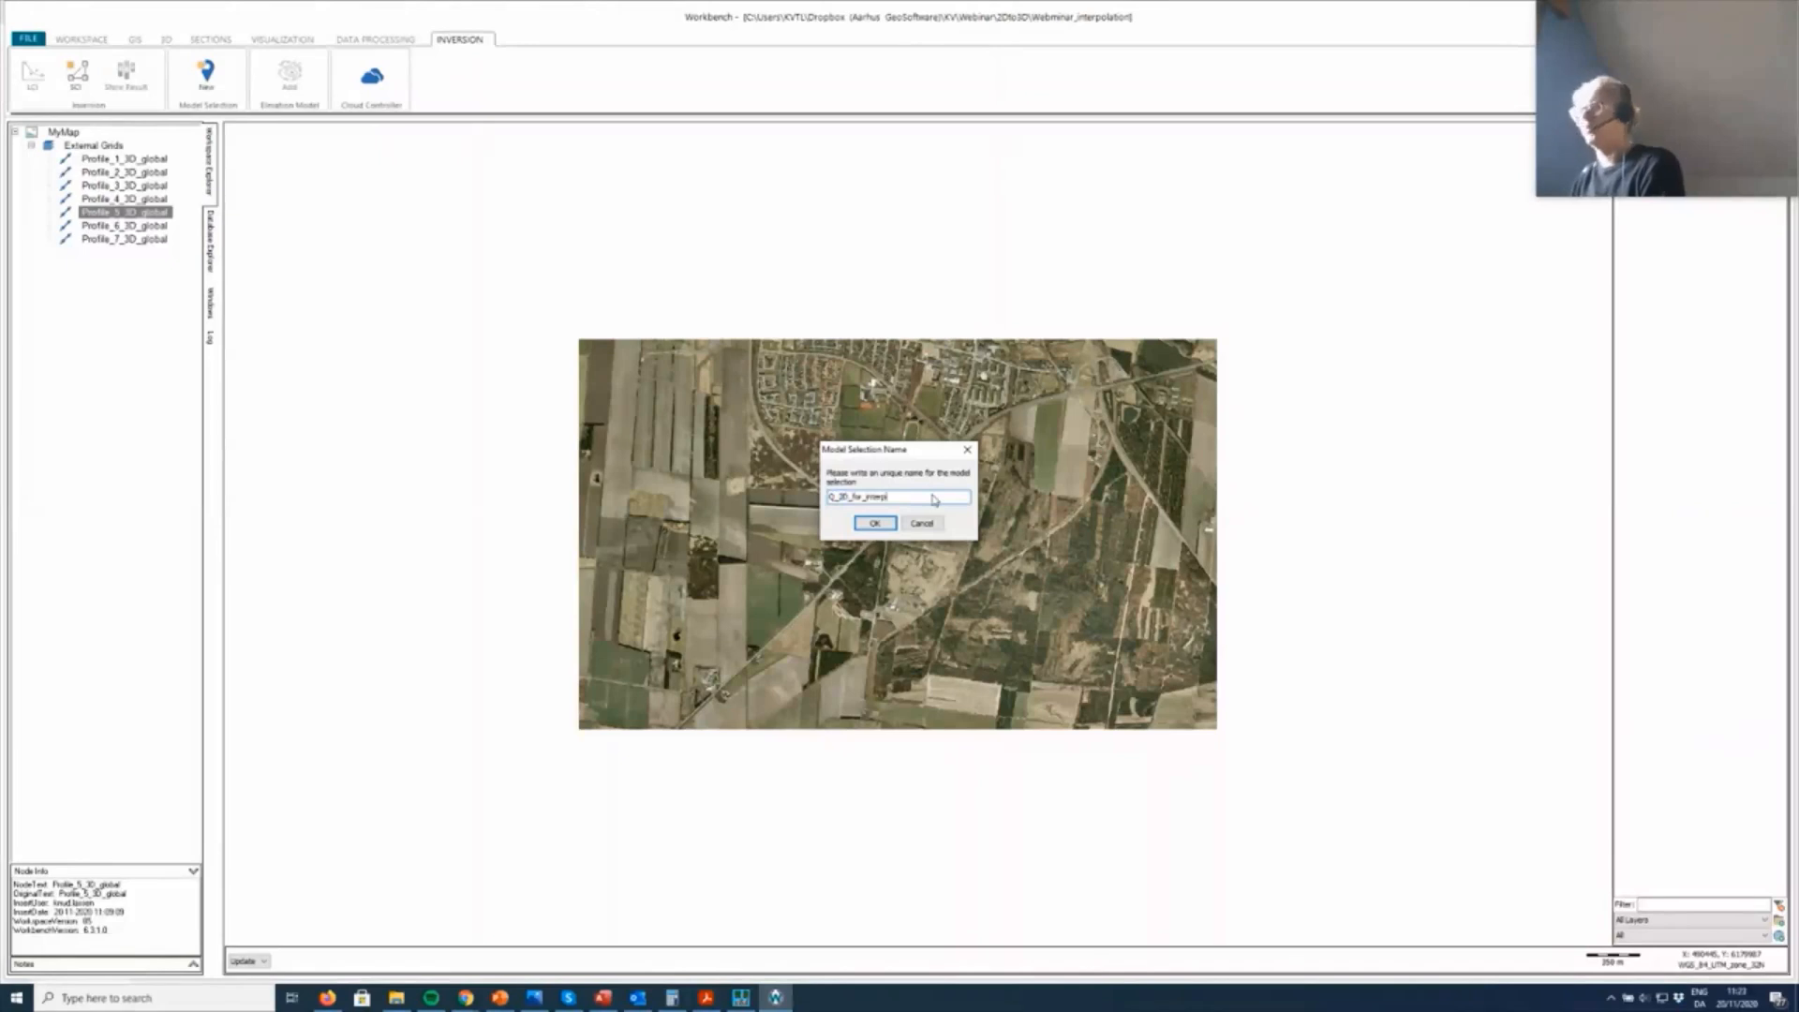
pyautogui.click(872, 523)
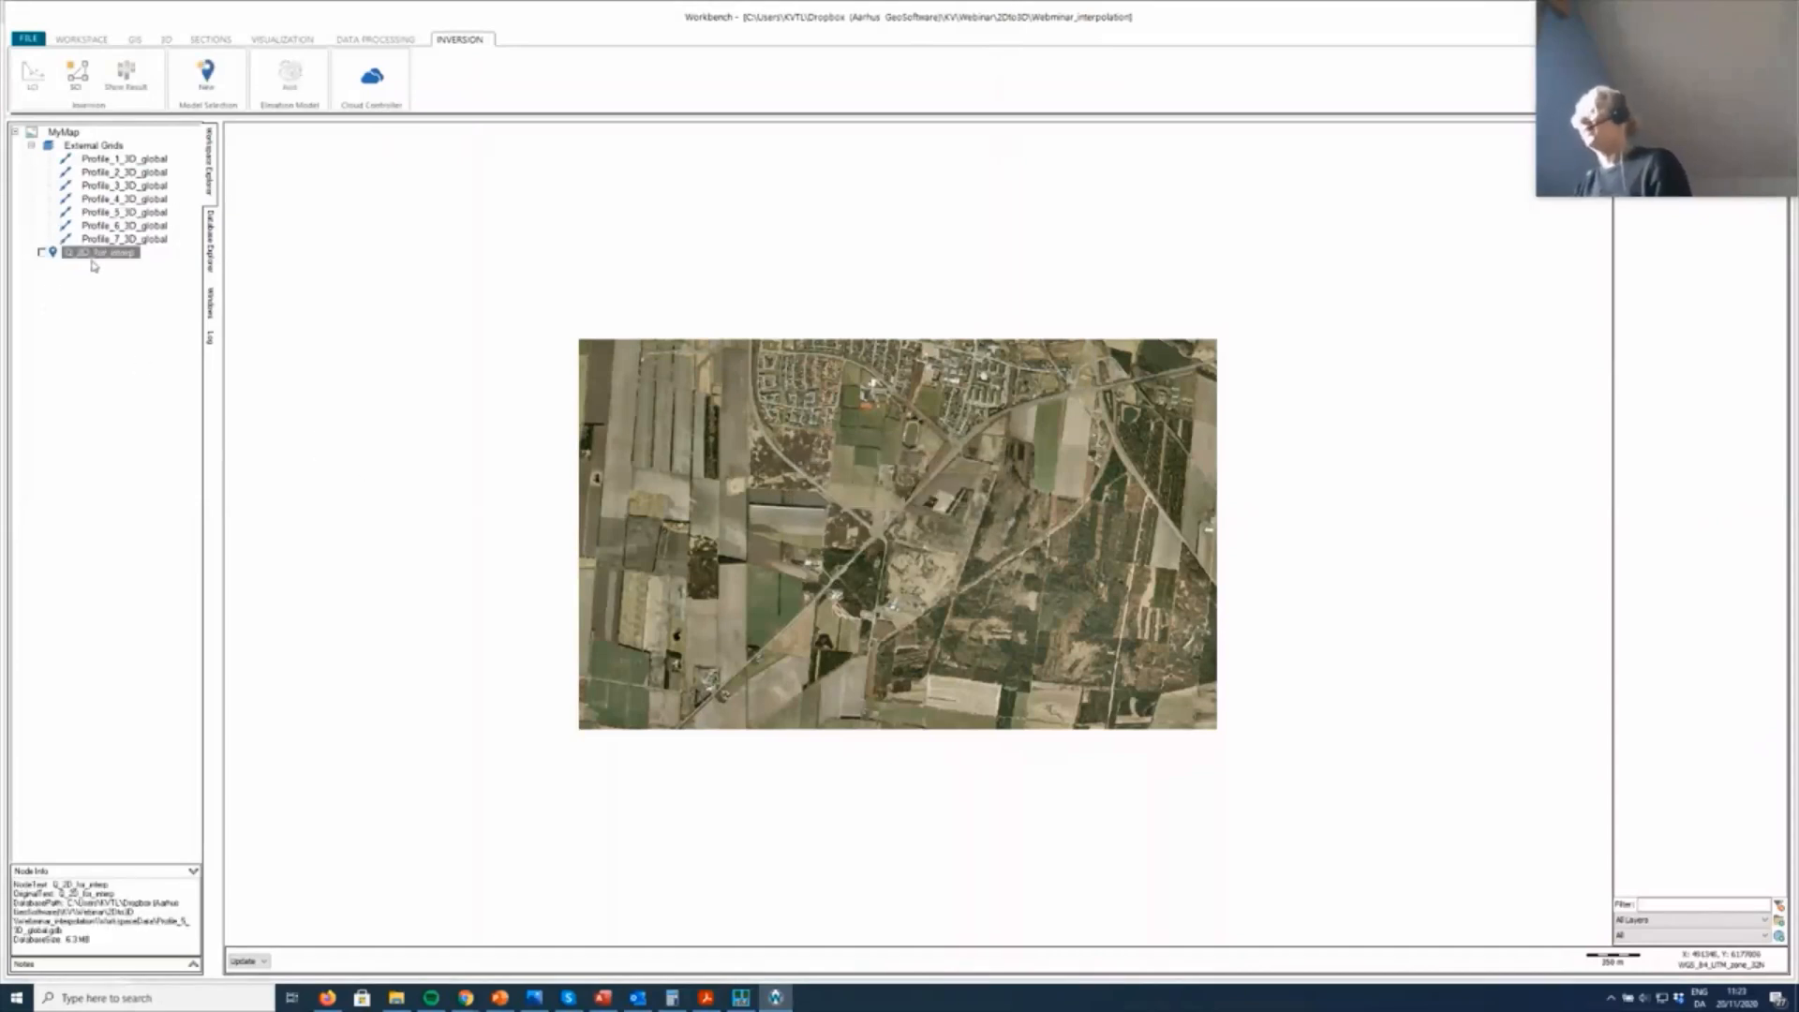
pyautogui.click(42, 253)
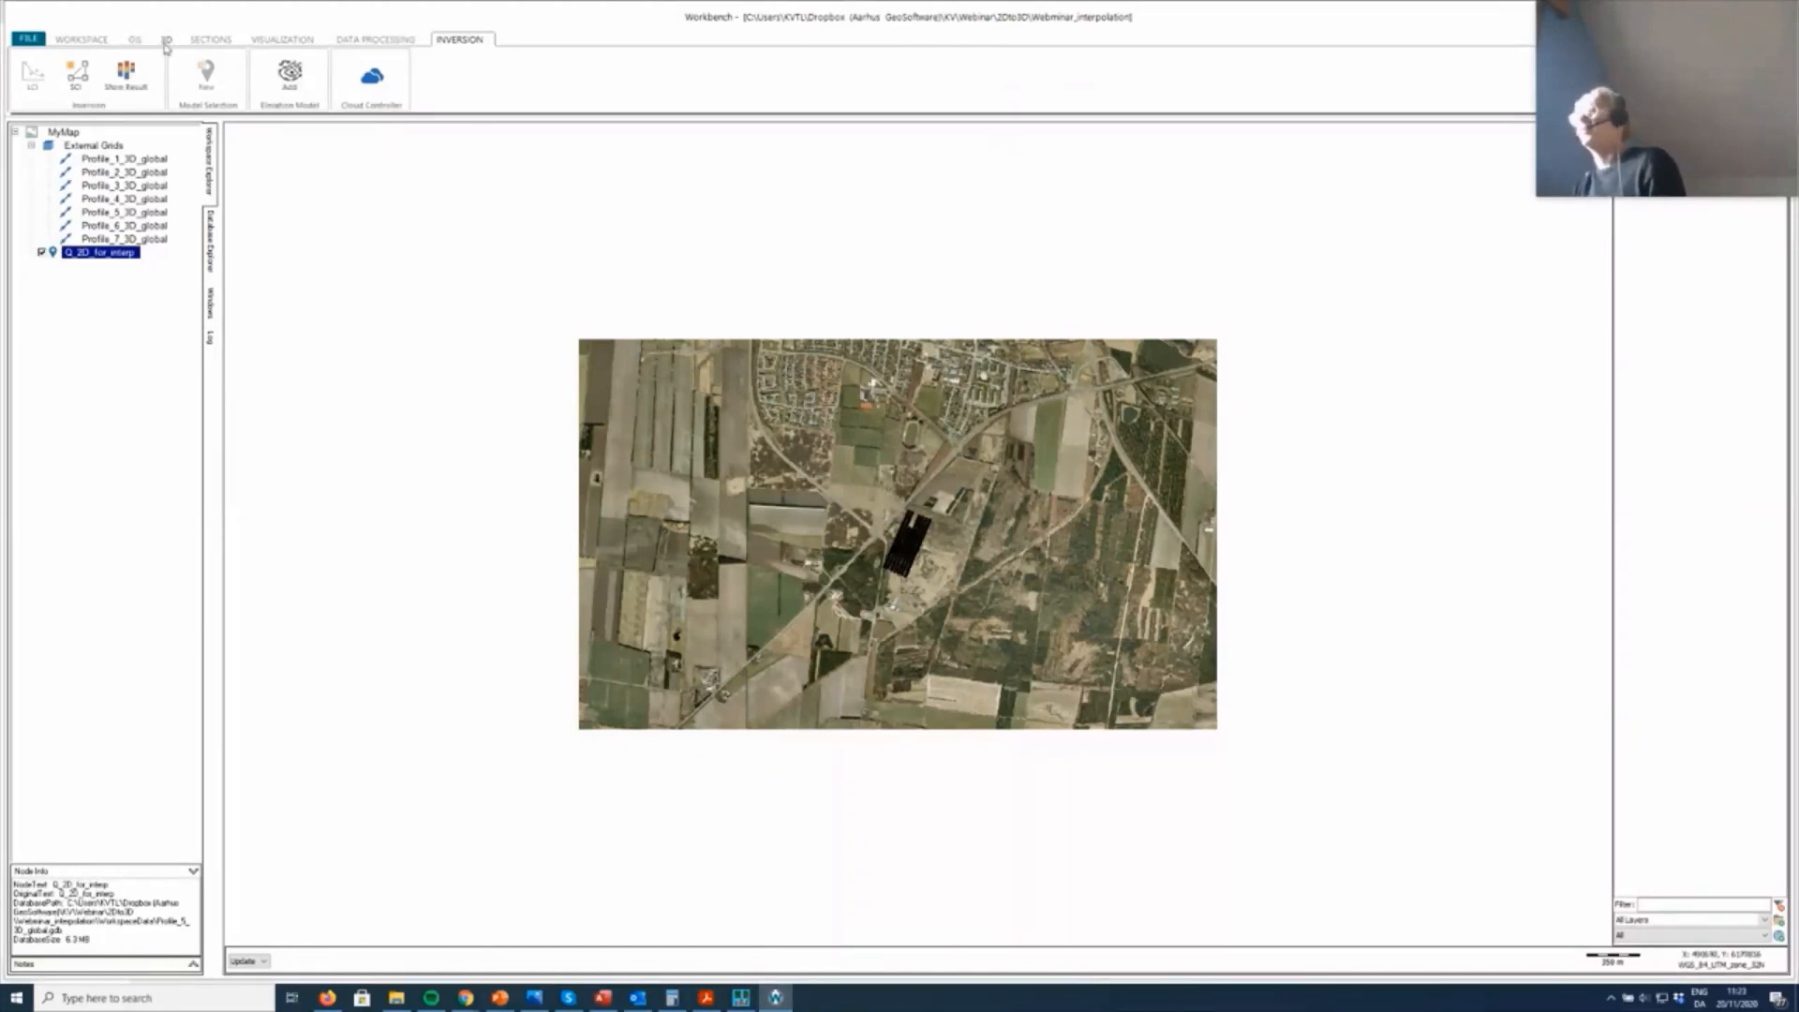
pyautogui.click(135, 39)
# Step: Zoom the map in twice onto the dotted survey profile lines beside the crossroads
pyautogui.click(258, 58)
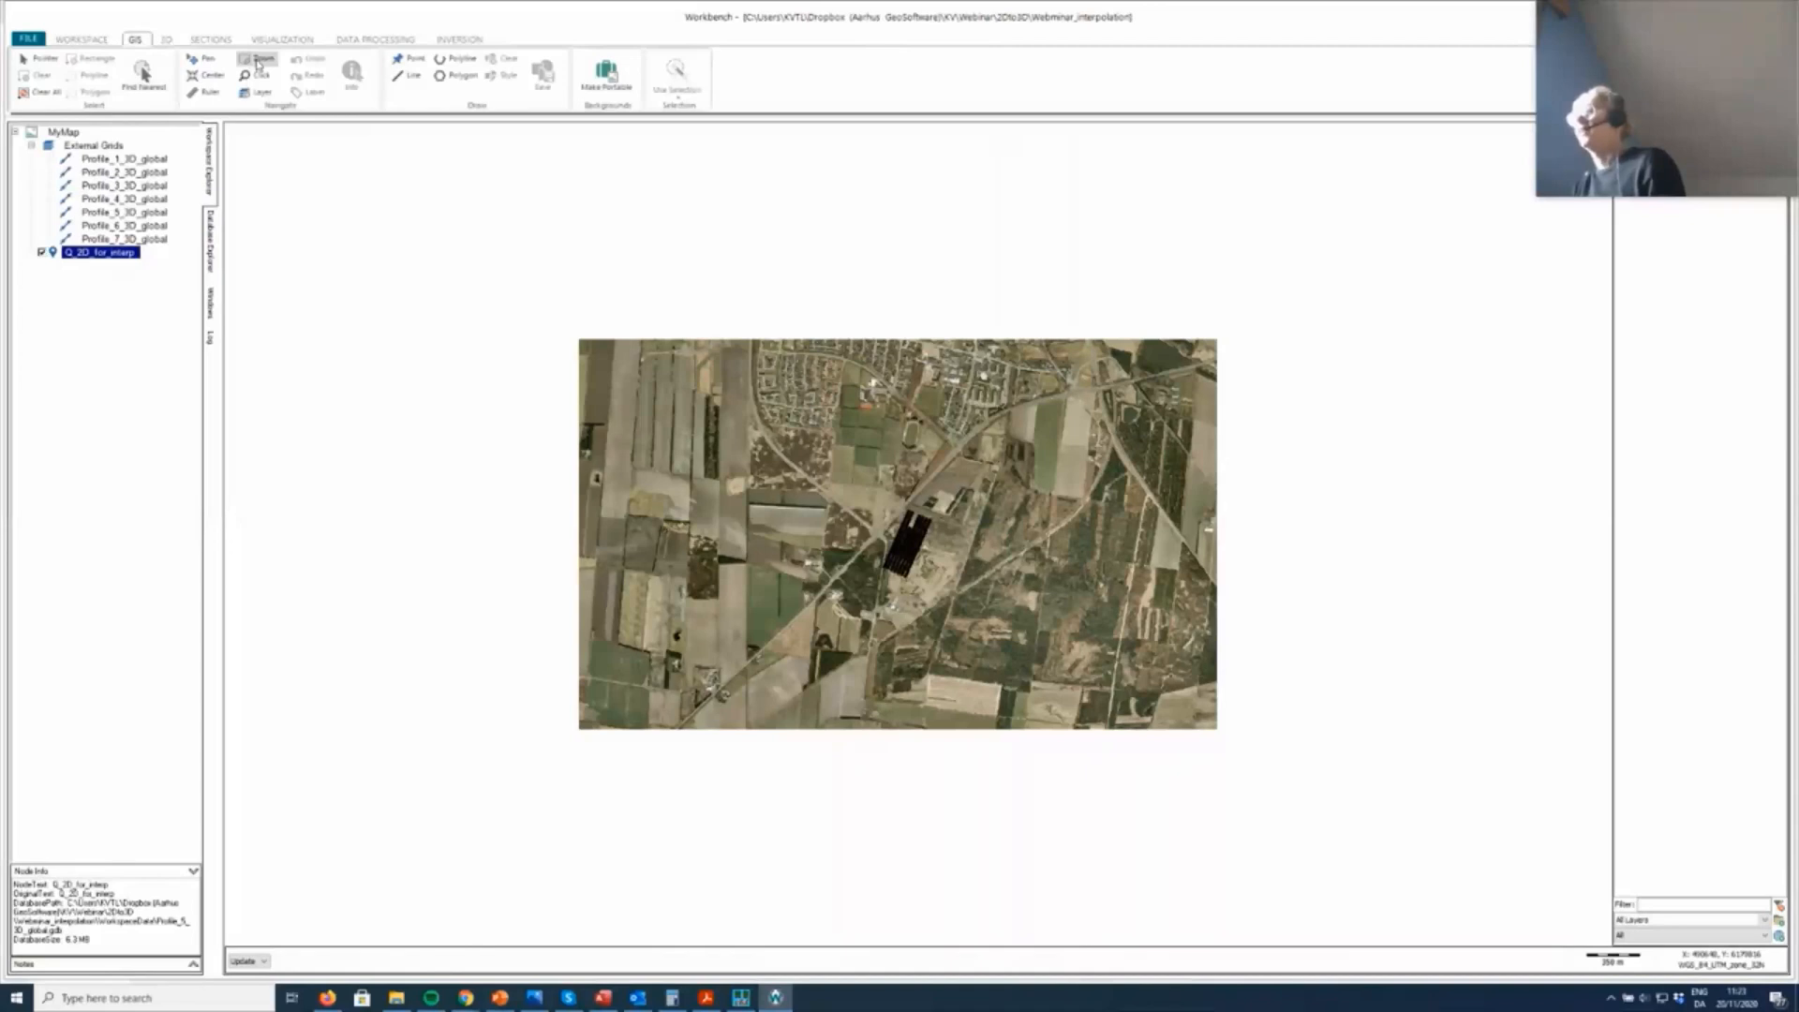
pyautogui.moveTo(853, 478); pyautogui.dragTo(1011, 648)
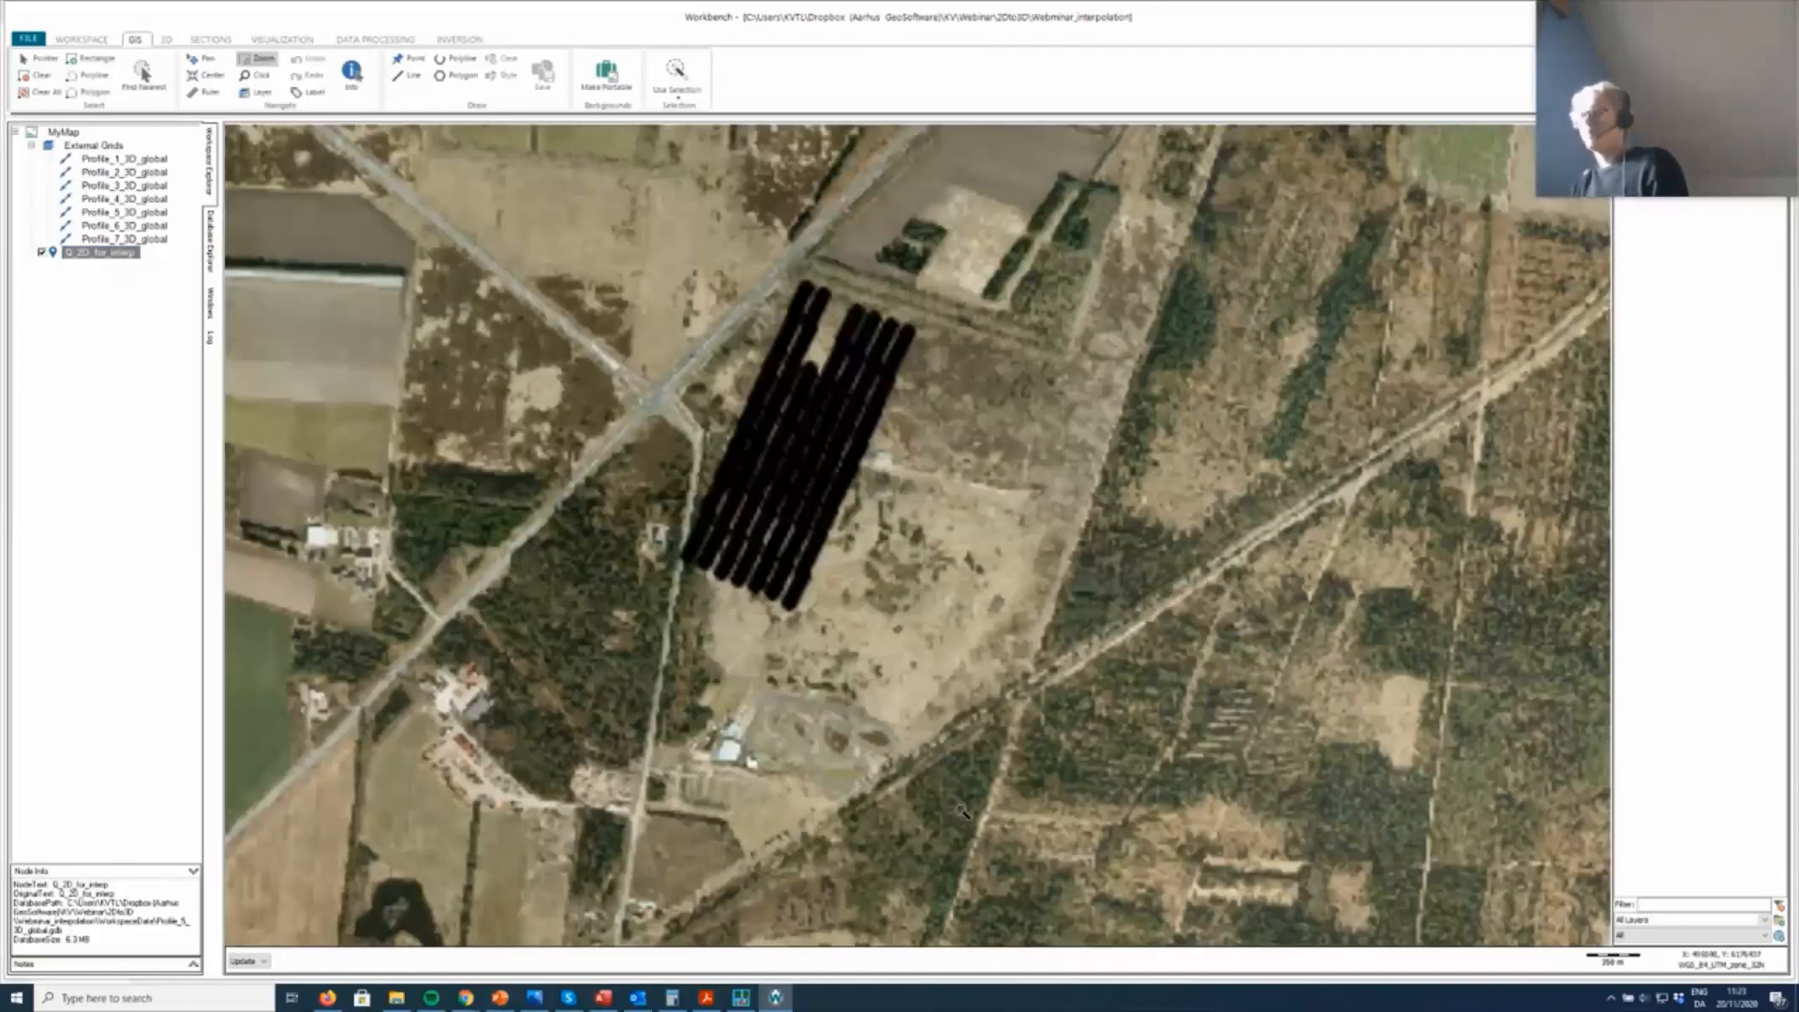
pyautogui.moveTo(624, 179); pyautogui.dragTo(936, 616)
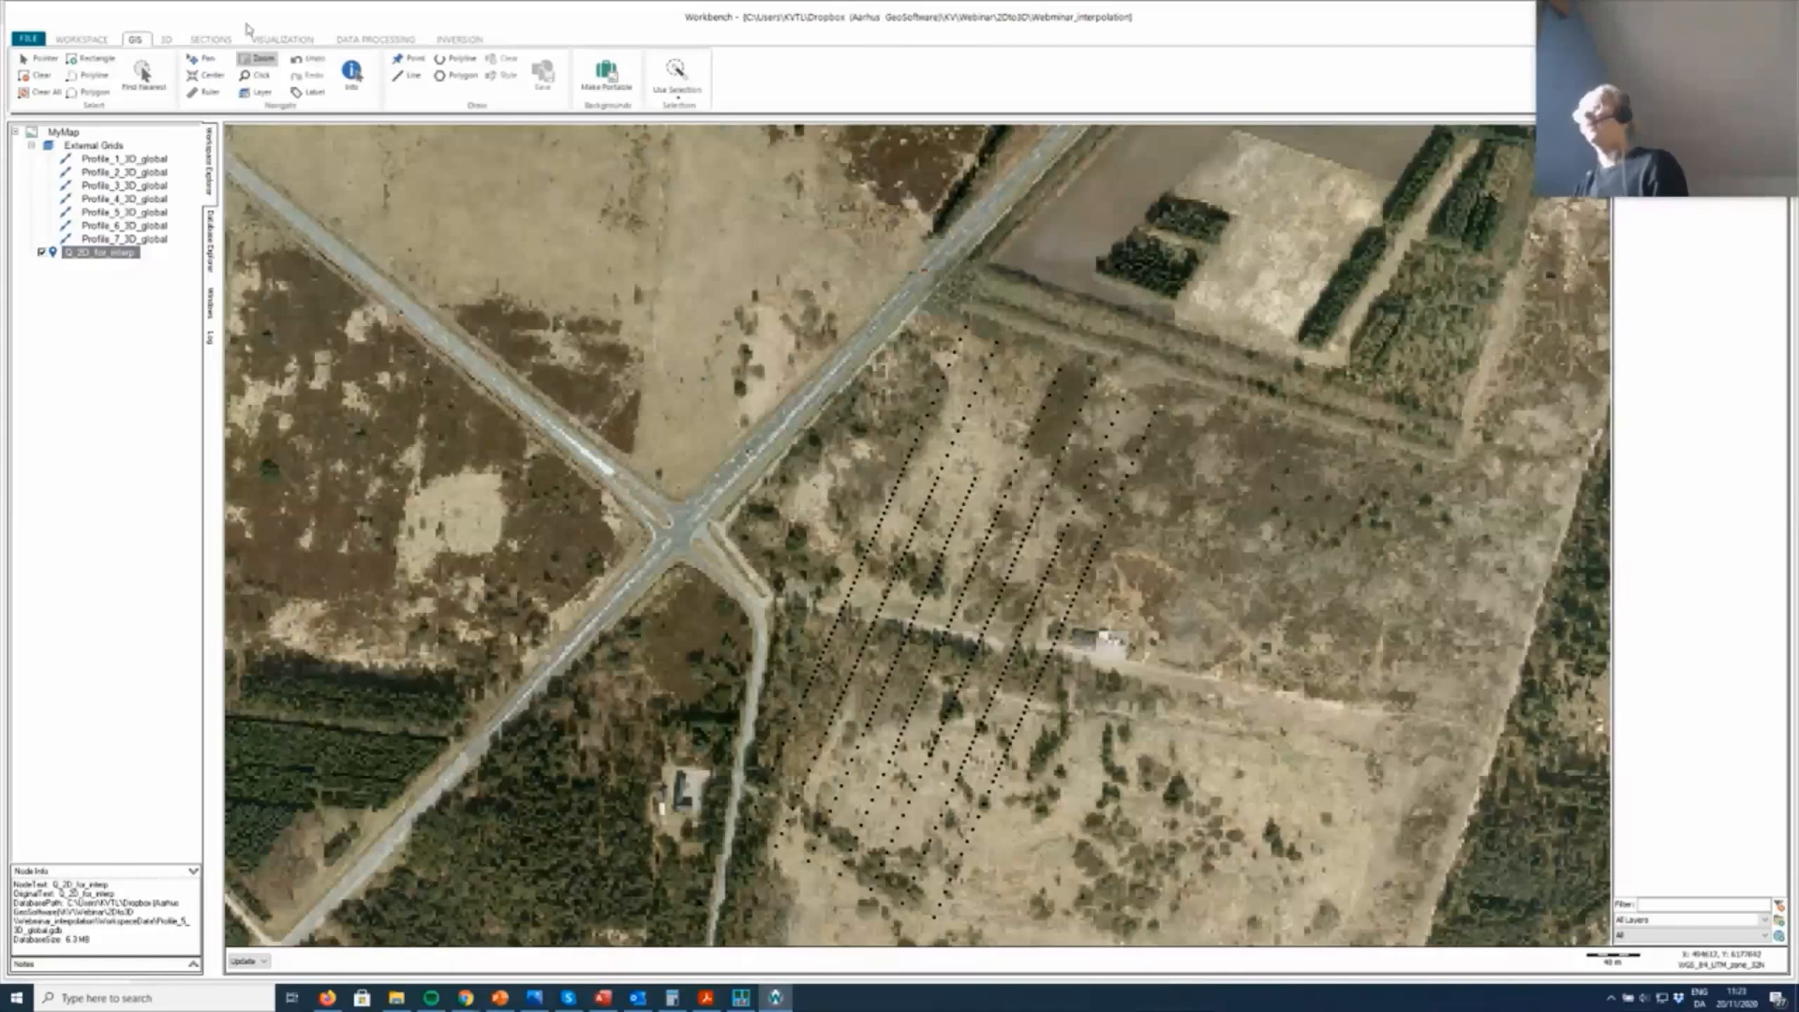
pyautogui.click(310, 40)
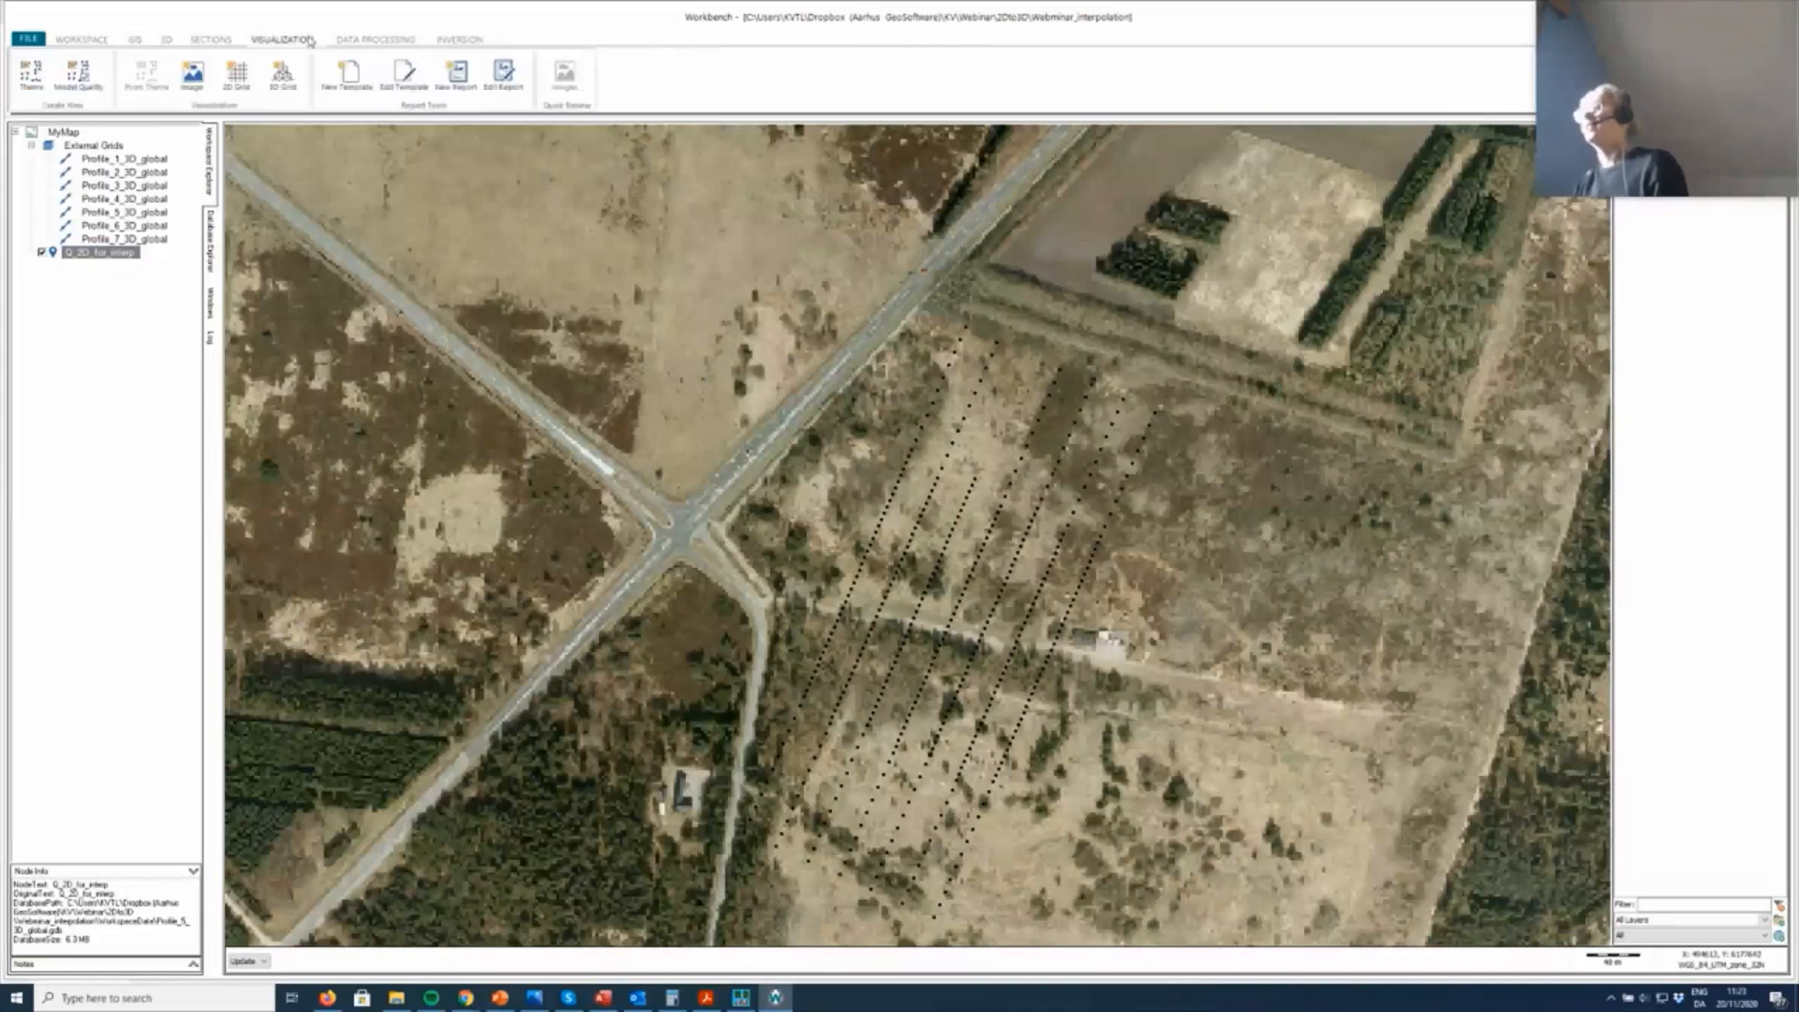
# Step: Create a 3D grid from the model selection using the default name
pyautogui.click(284, 79)
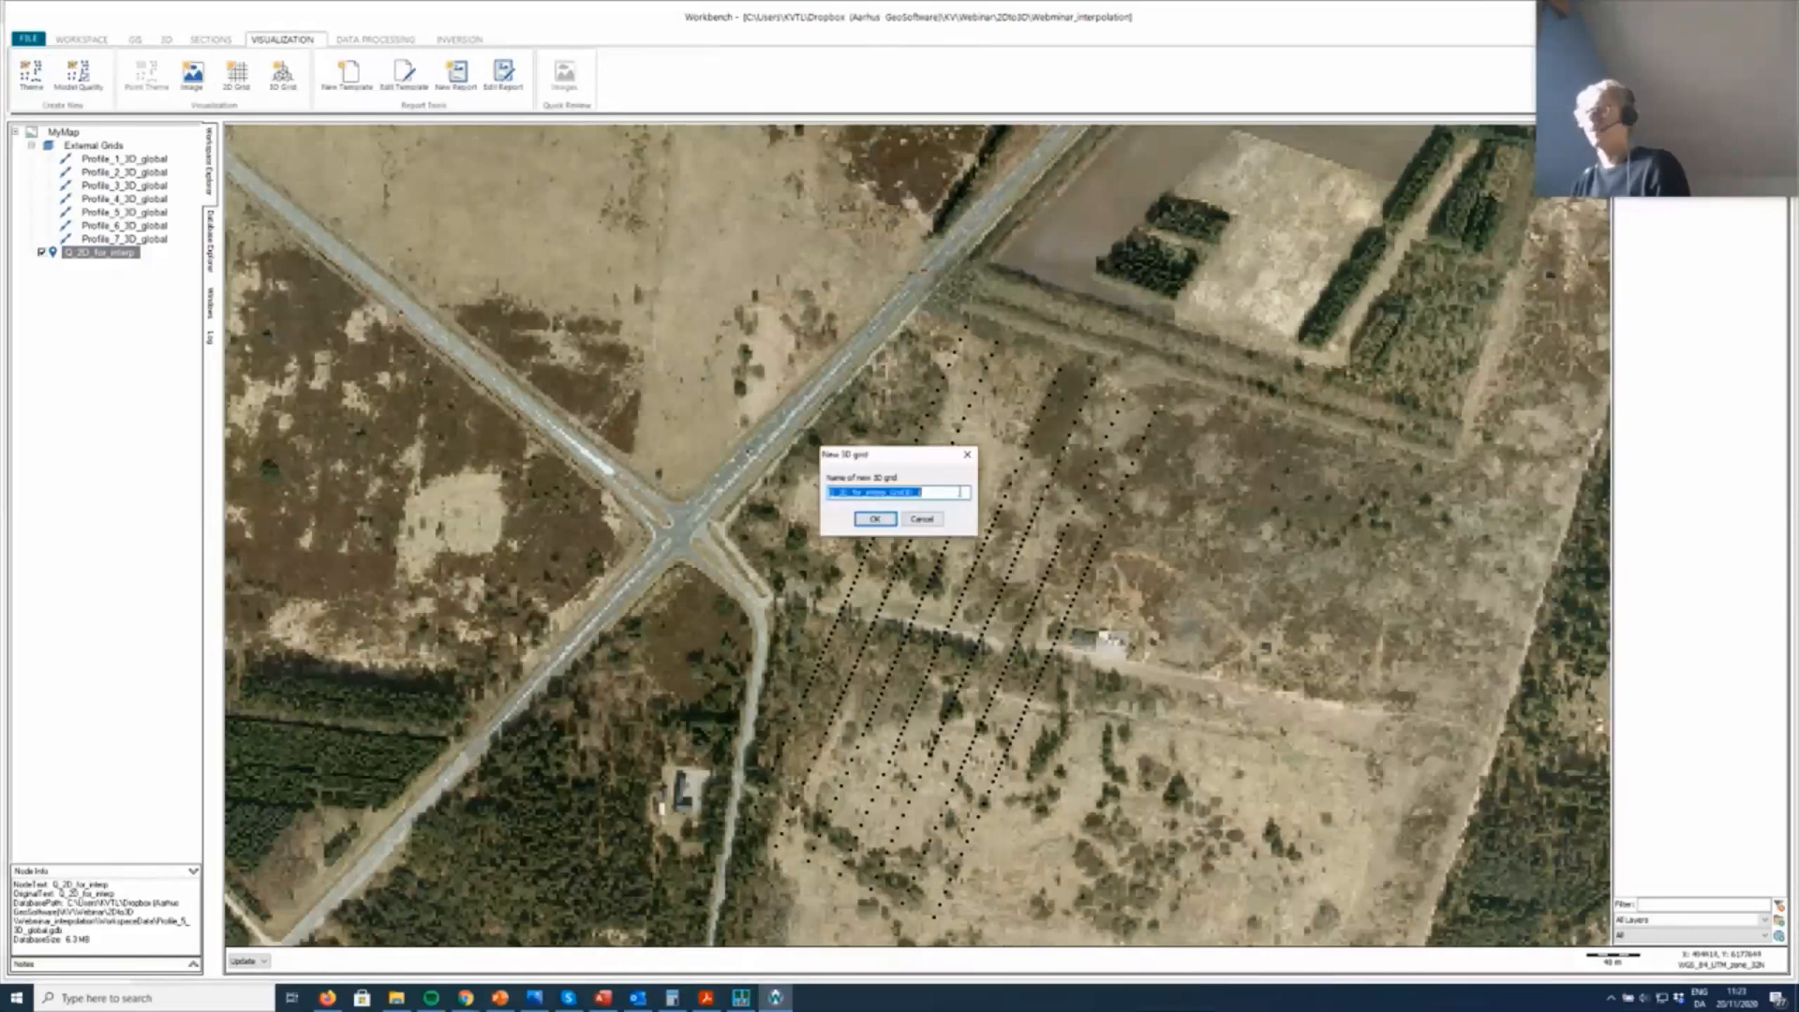
pyautogui.click(873, 520)
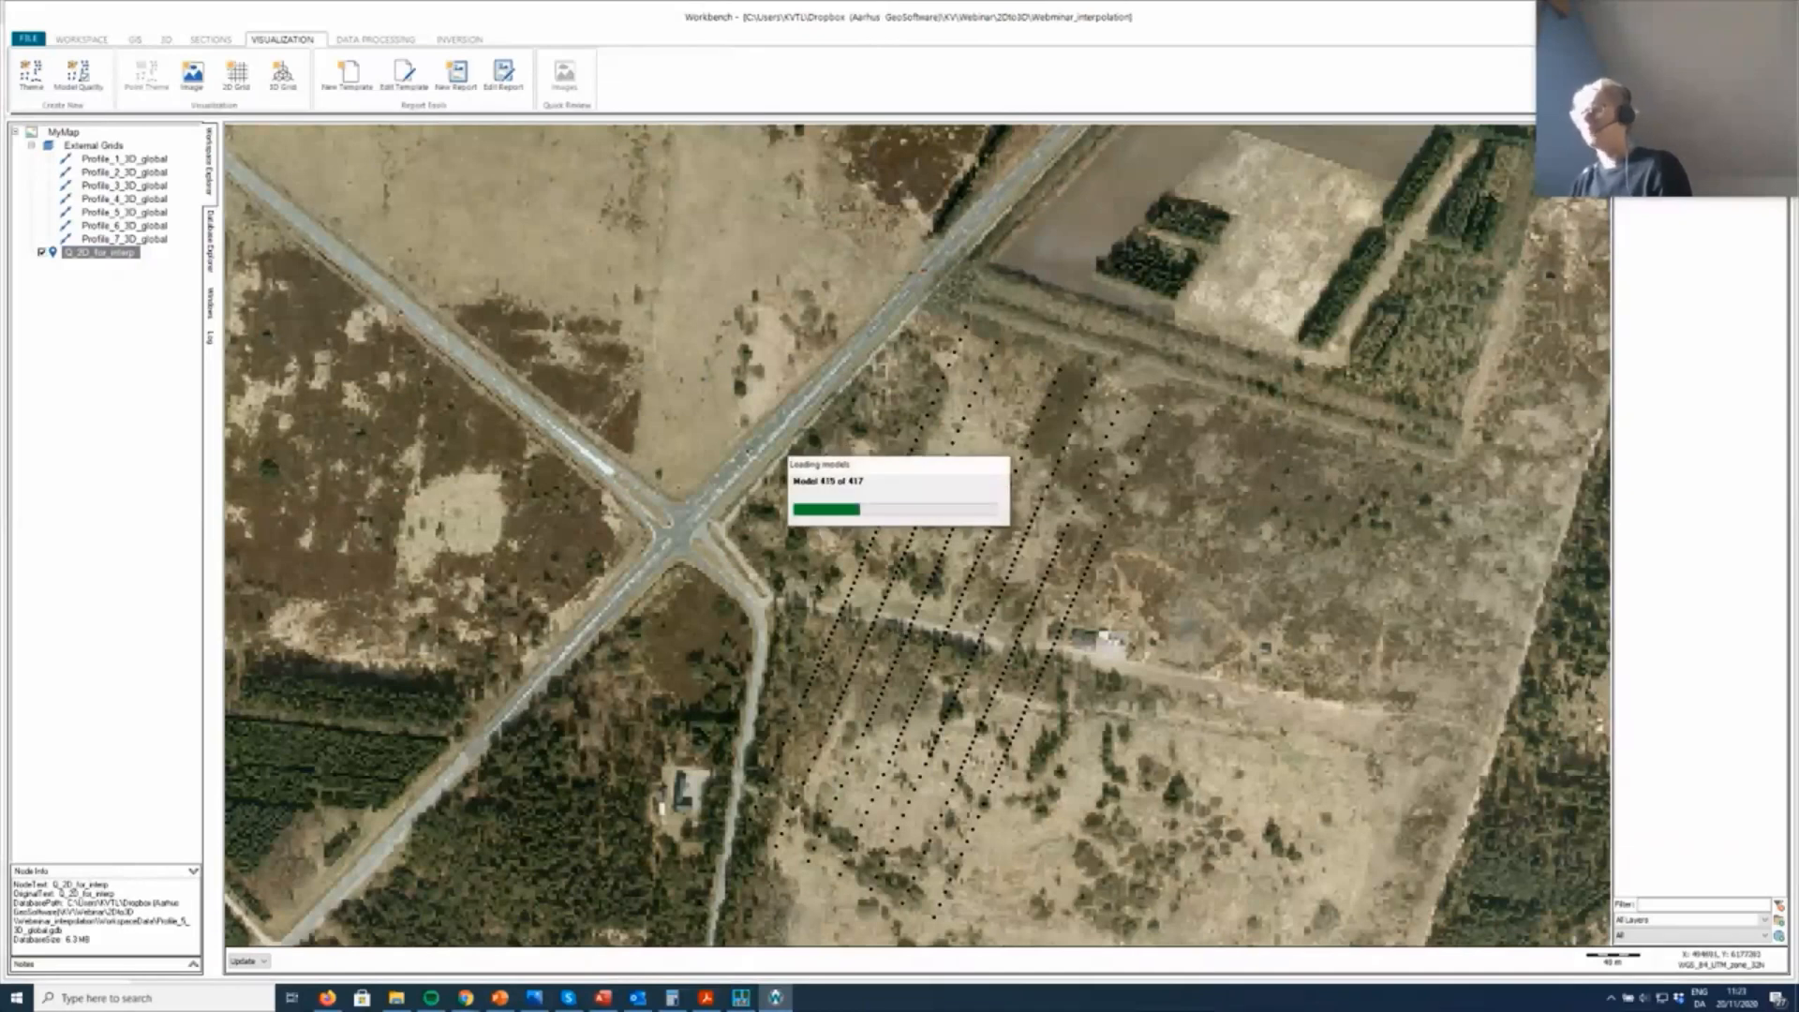
pyautogui.moveTo(856, 356); pyautogui.dragTo(855, 333)
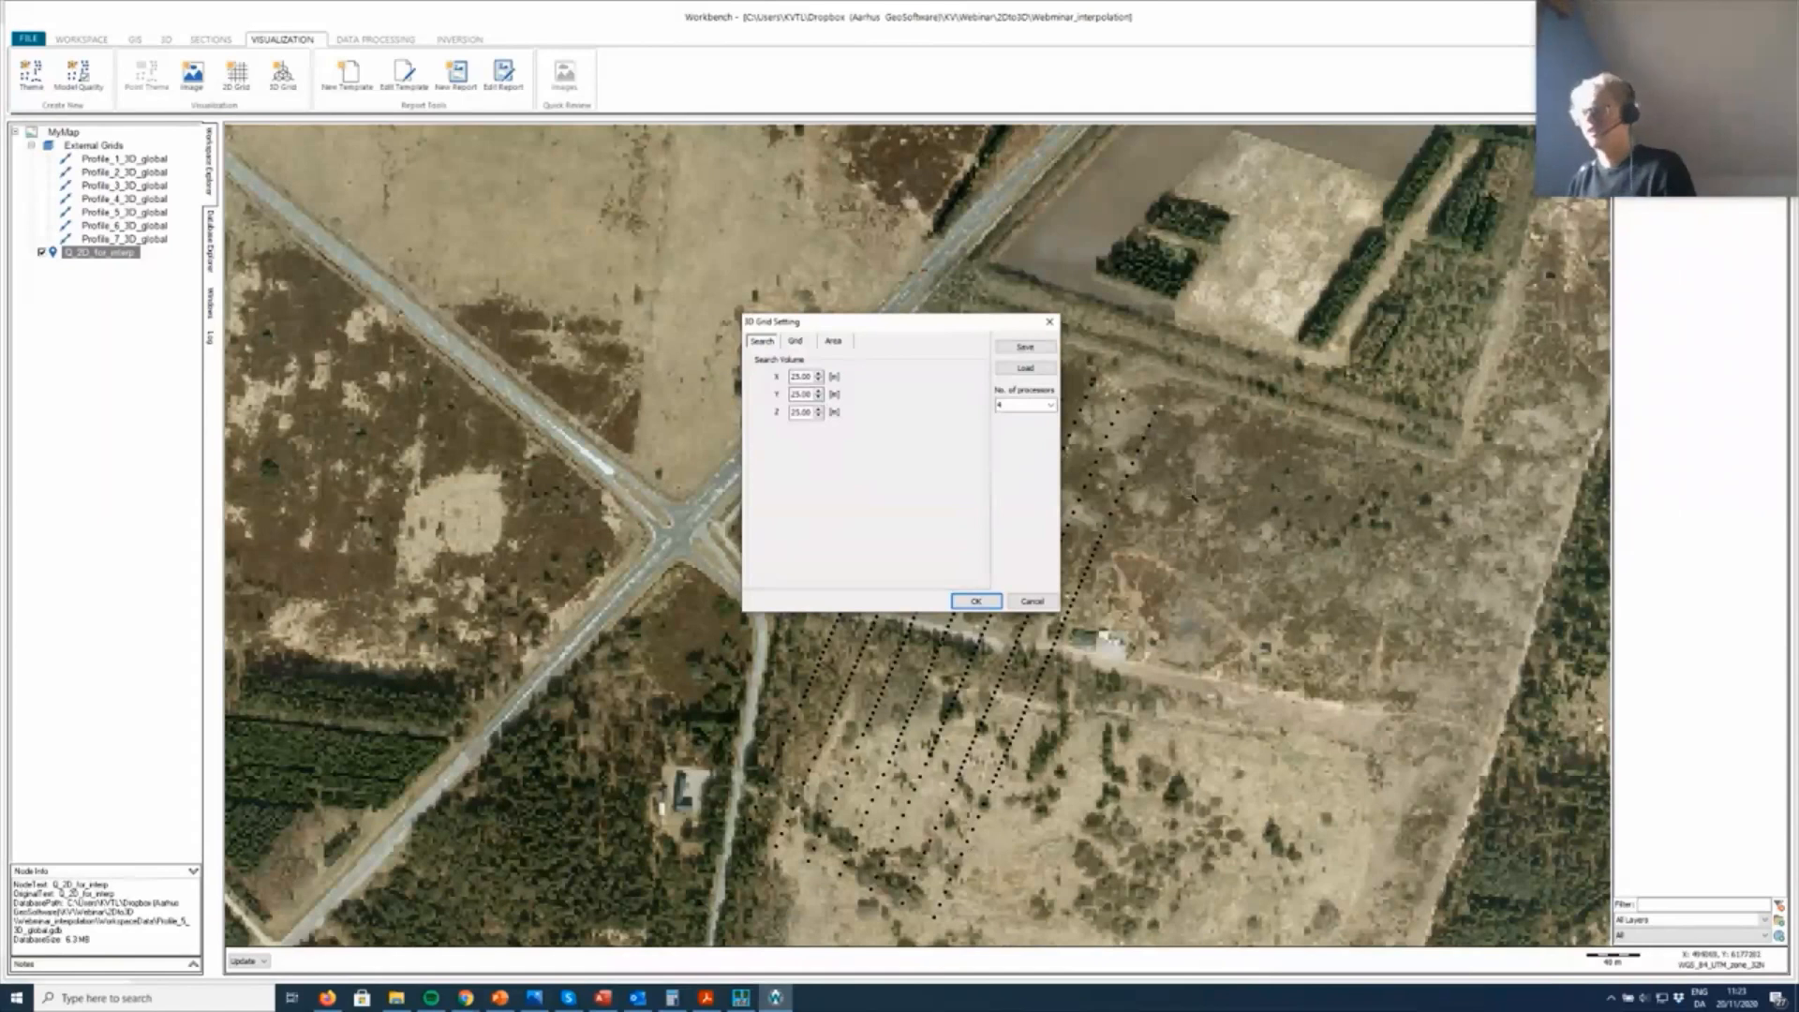
# Step: Set 15 depth nodes with 5 m cells over the entire area and build the grid
pyautogui.click(794, 340)
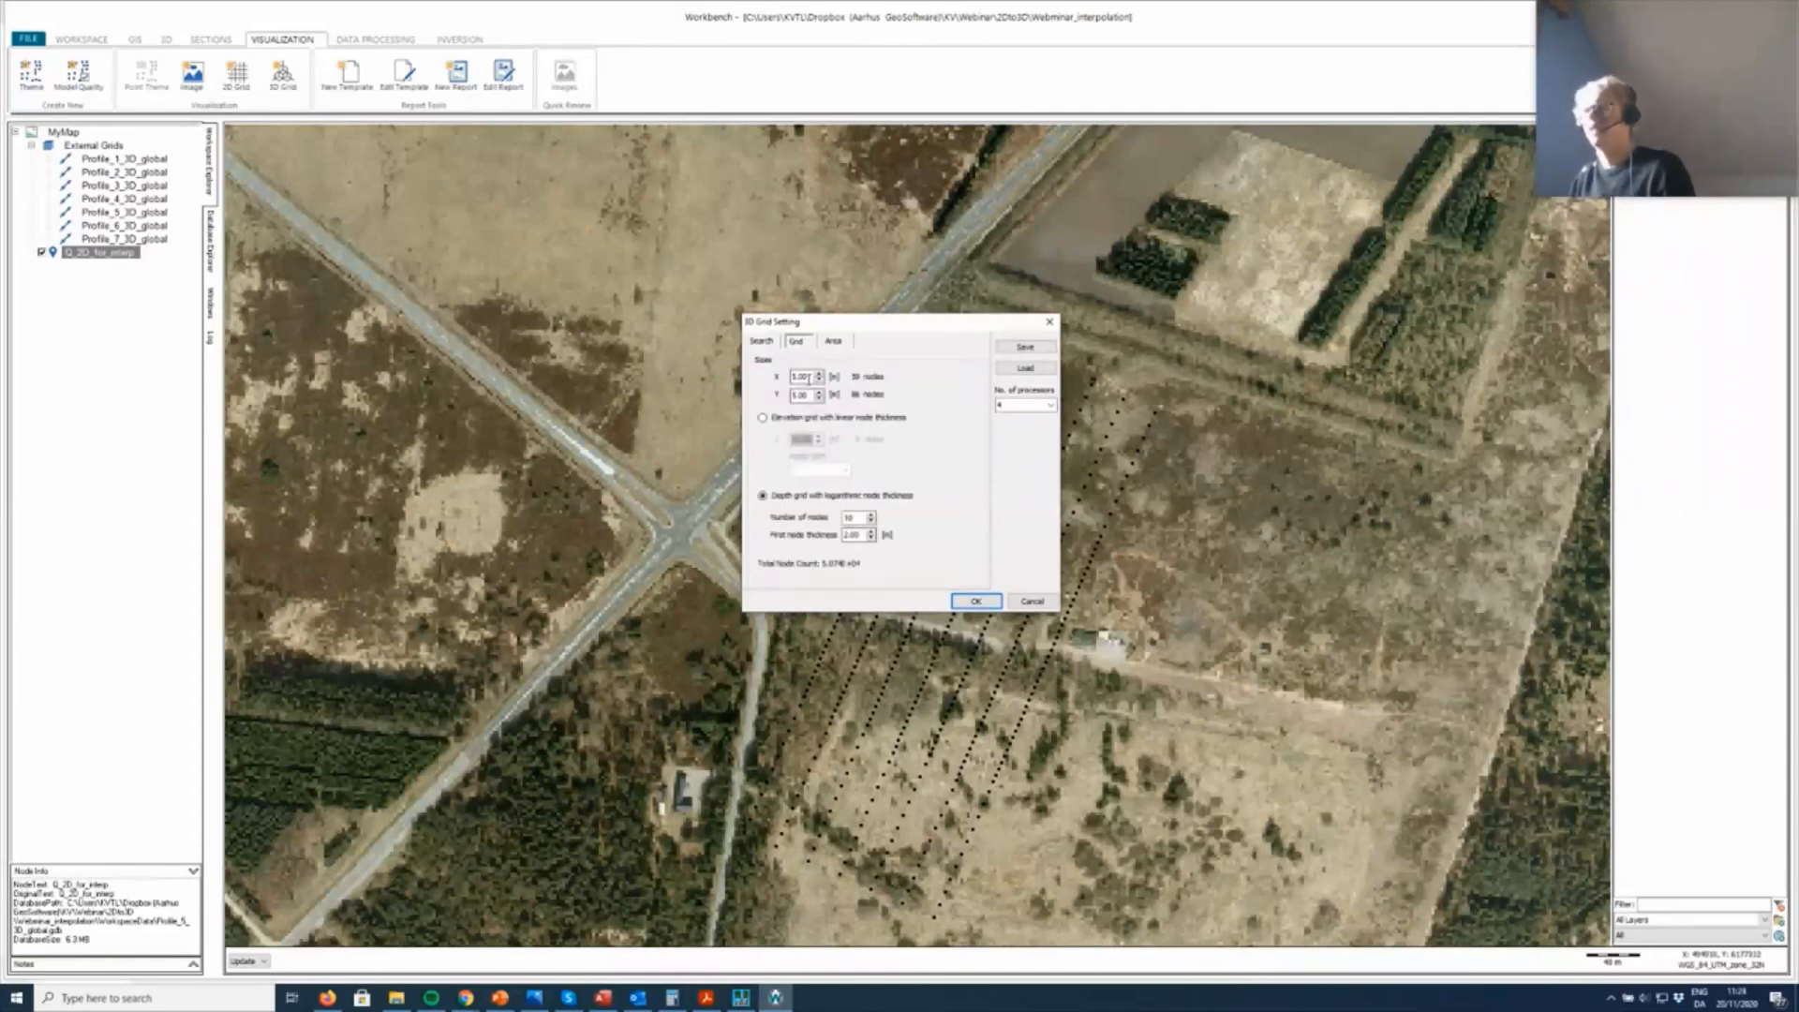
pyautogui.click(870, 514)
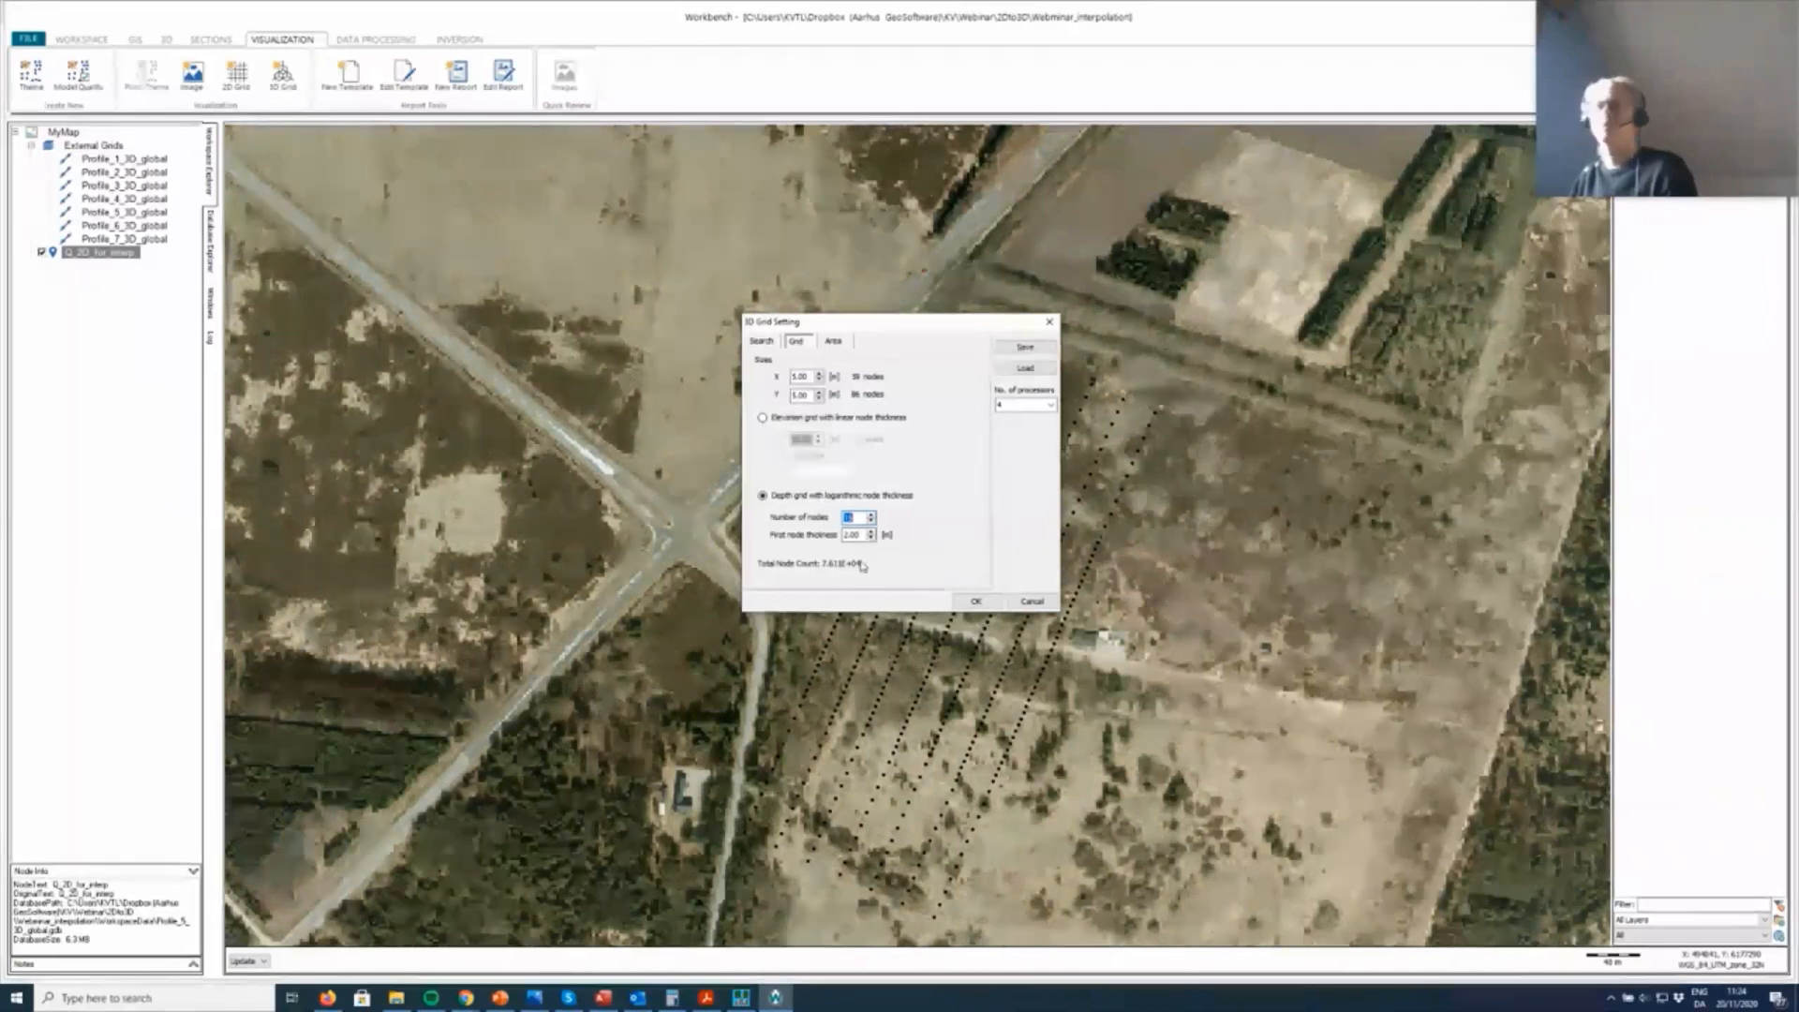
pyautogui.moveTo(844, 535); pyautogui.dragTo(853, 539)
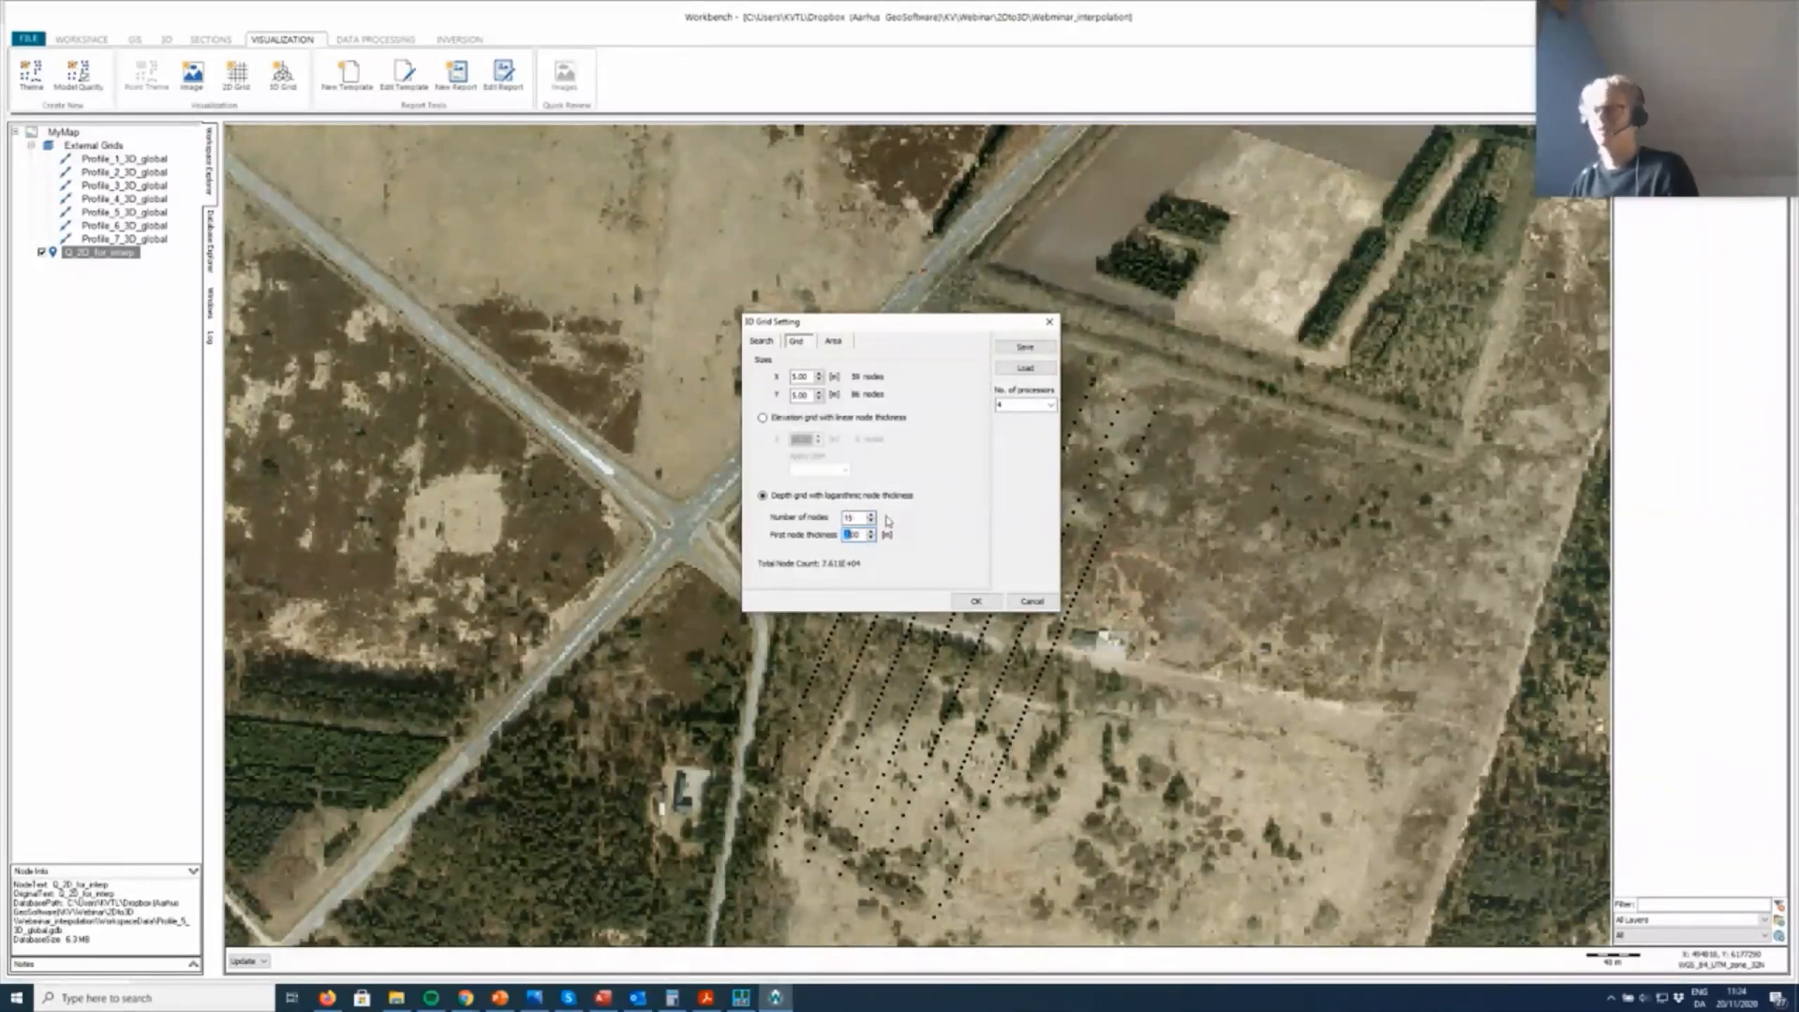
pyautogui.click(837, 341)
pyautogui.moveTo(878, 328); pyautogui.dragTo(1374, 258)
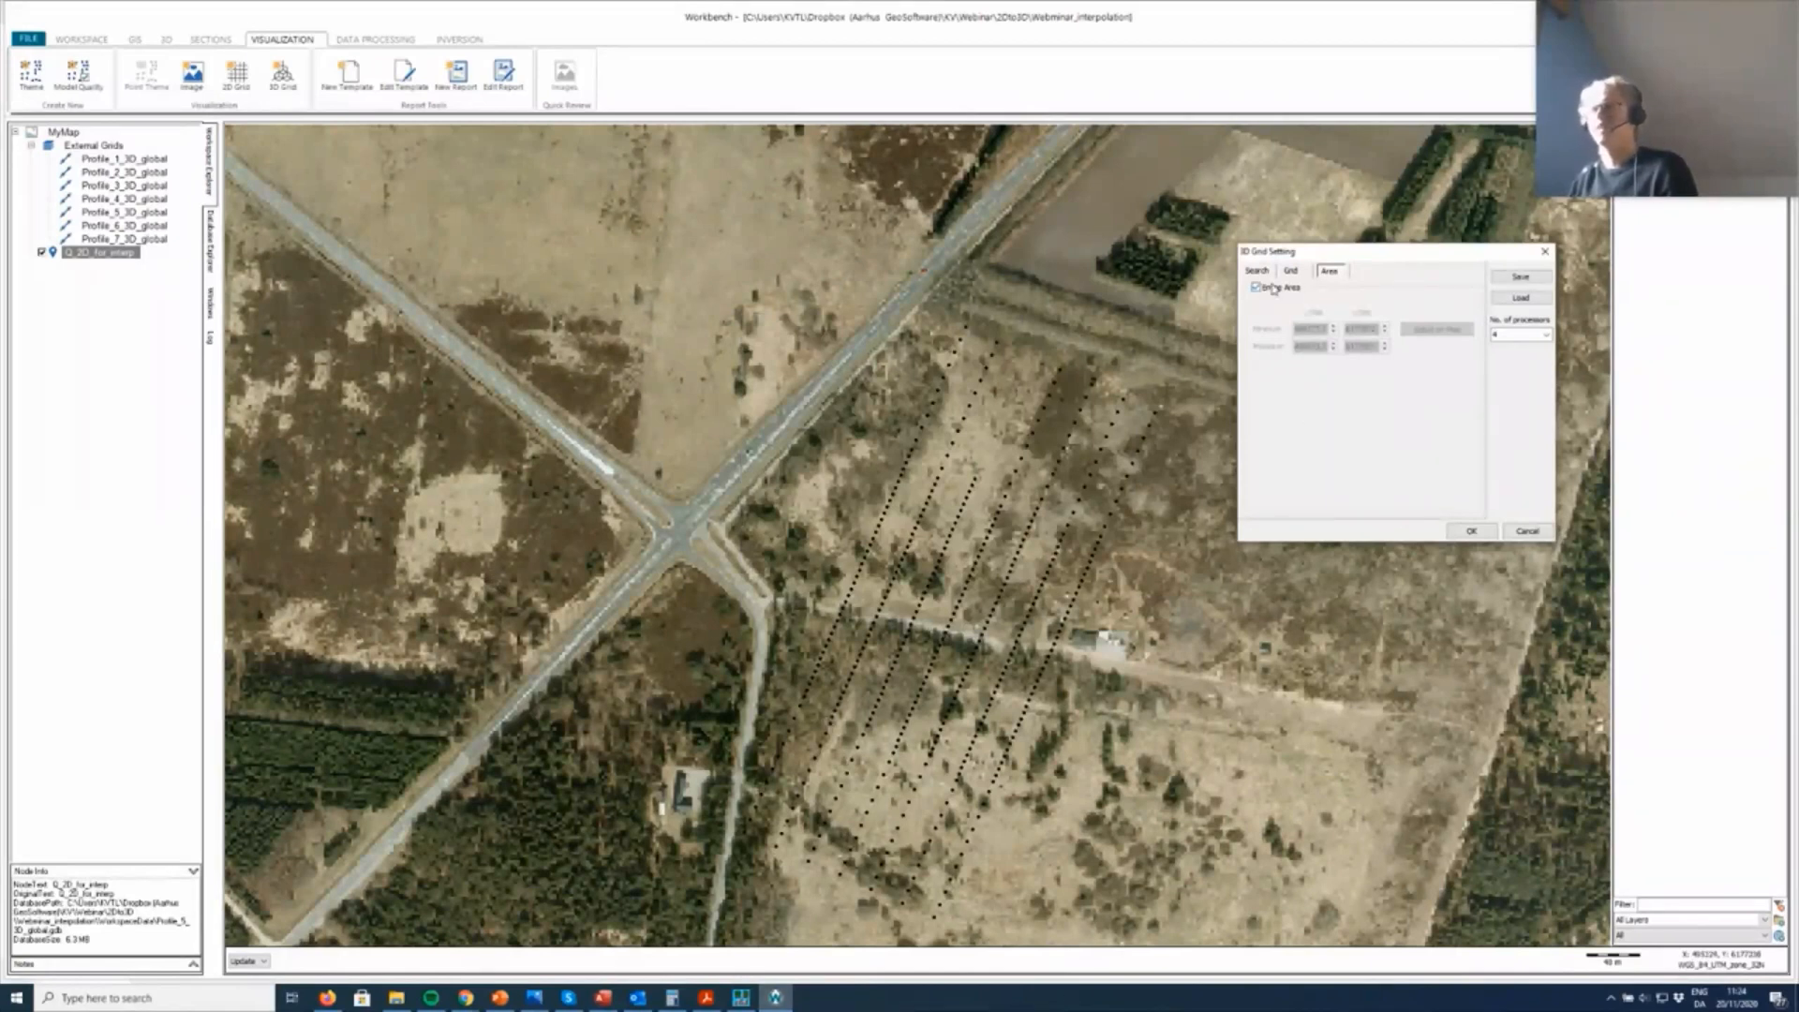
pyautogui.click(1485, 536)
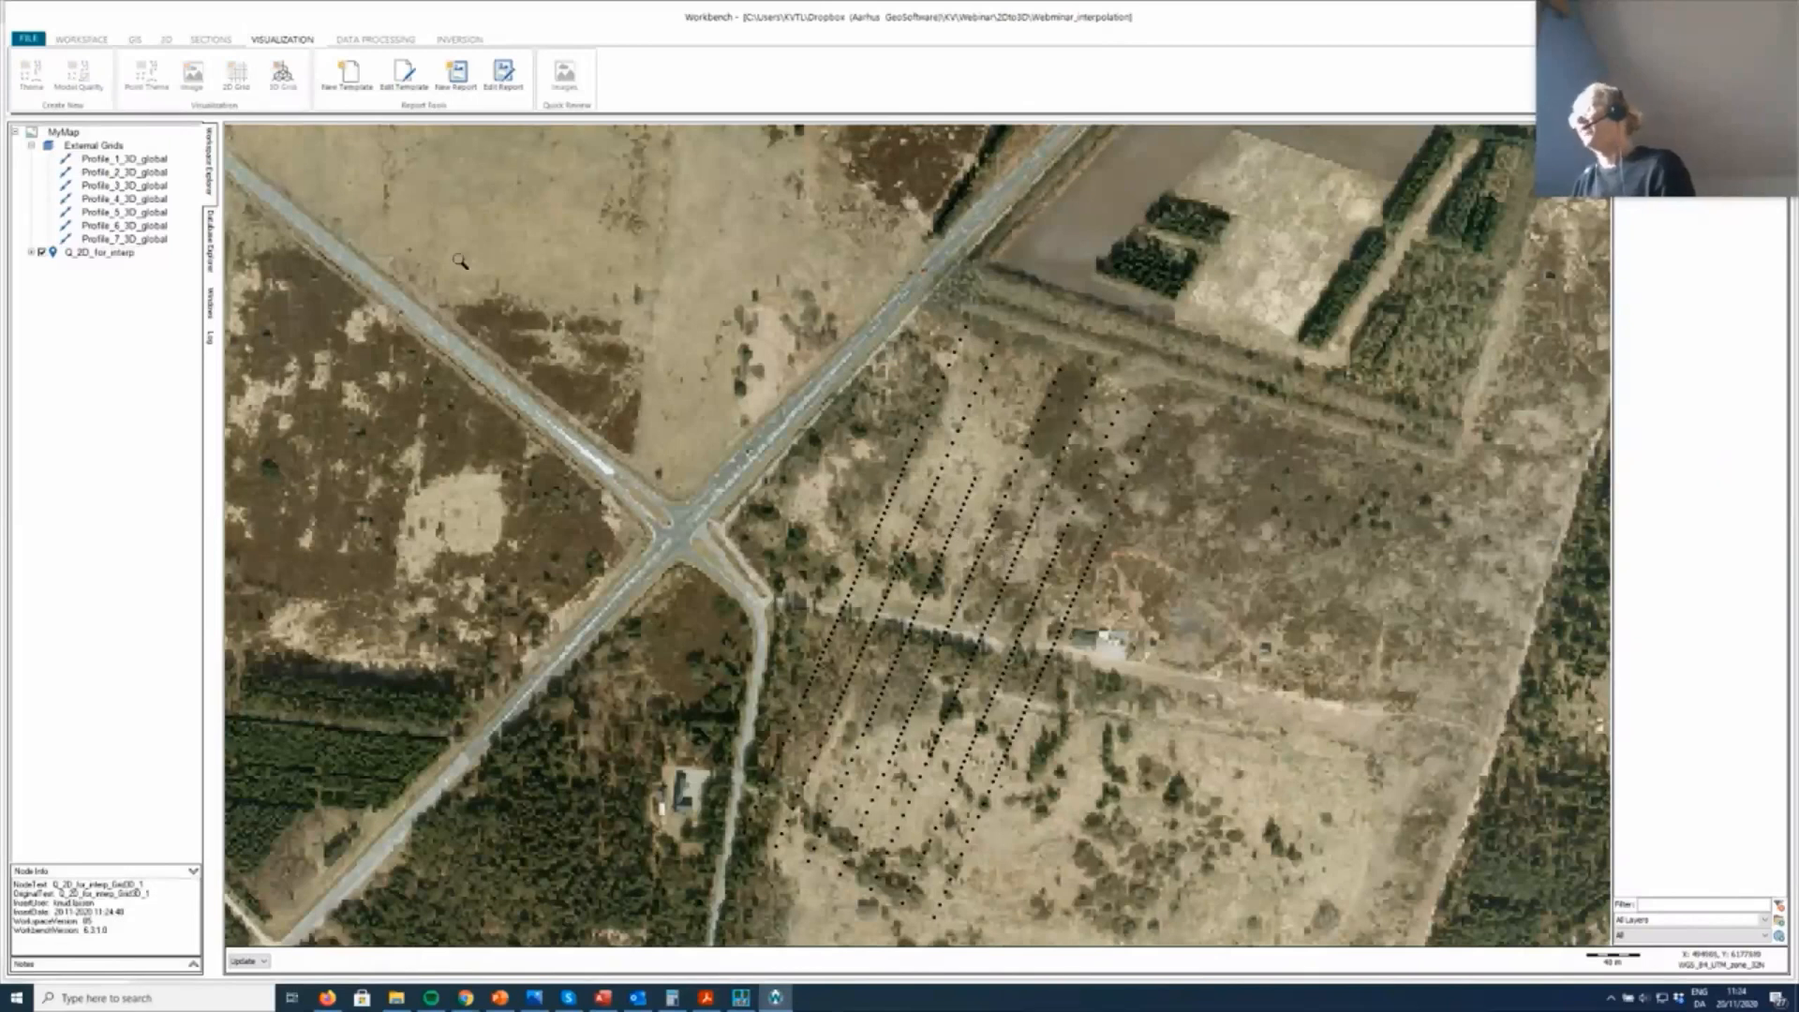
# Step: Create a 3D view named 3D View under Q_2D_for_interp and open its viewer window
pyautogui.click(30, 253)
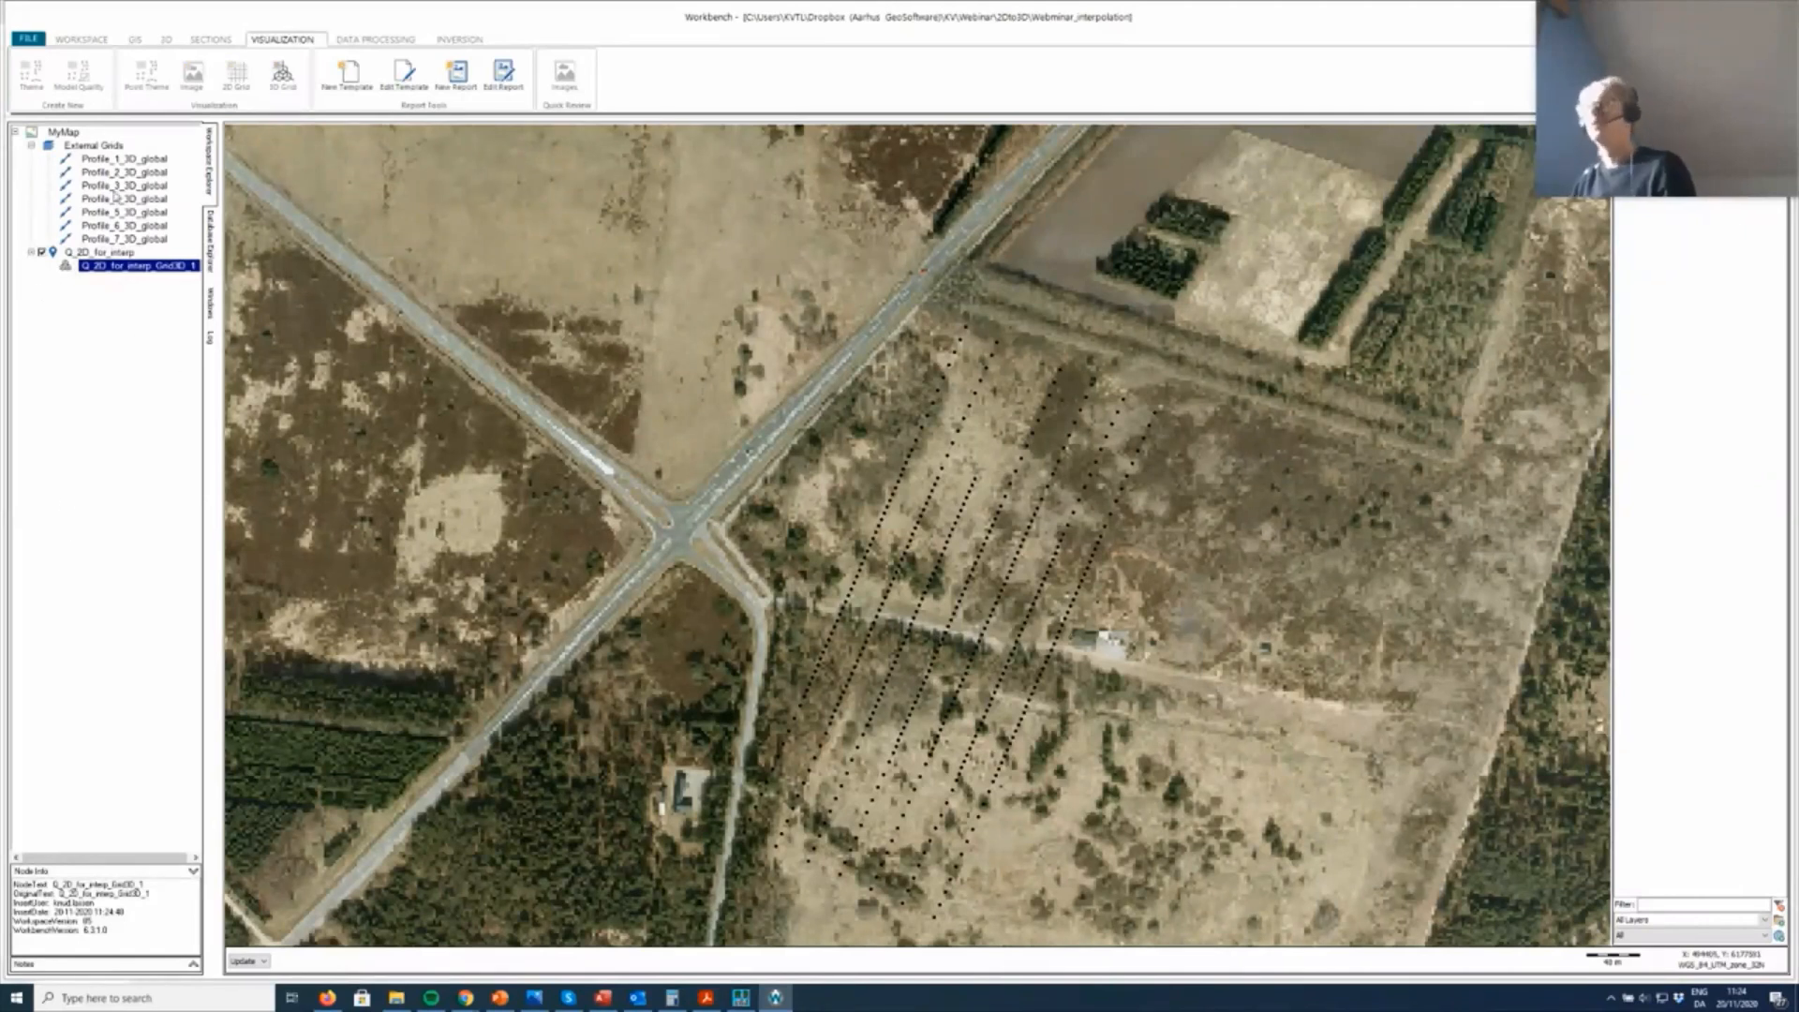
pyautogui.click(166, 40)
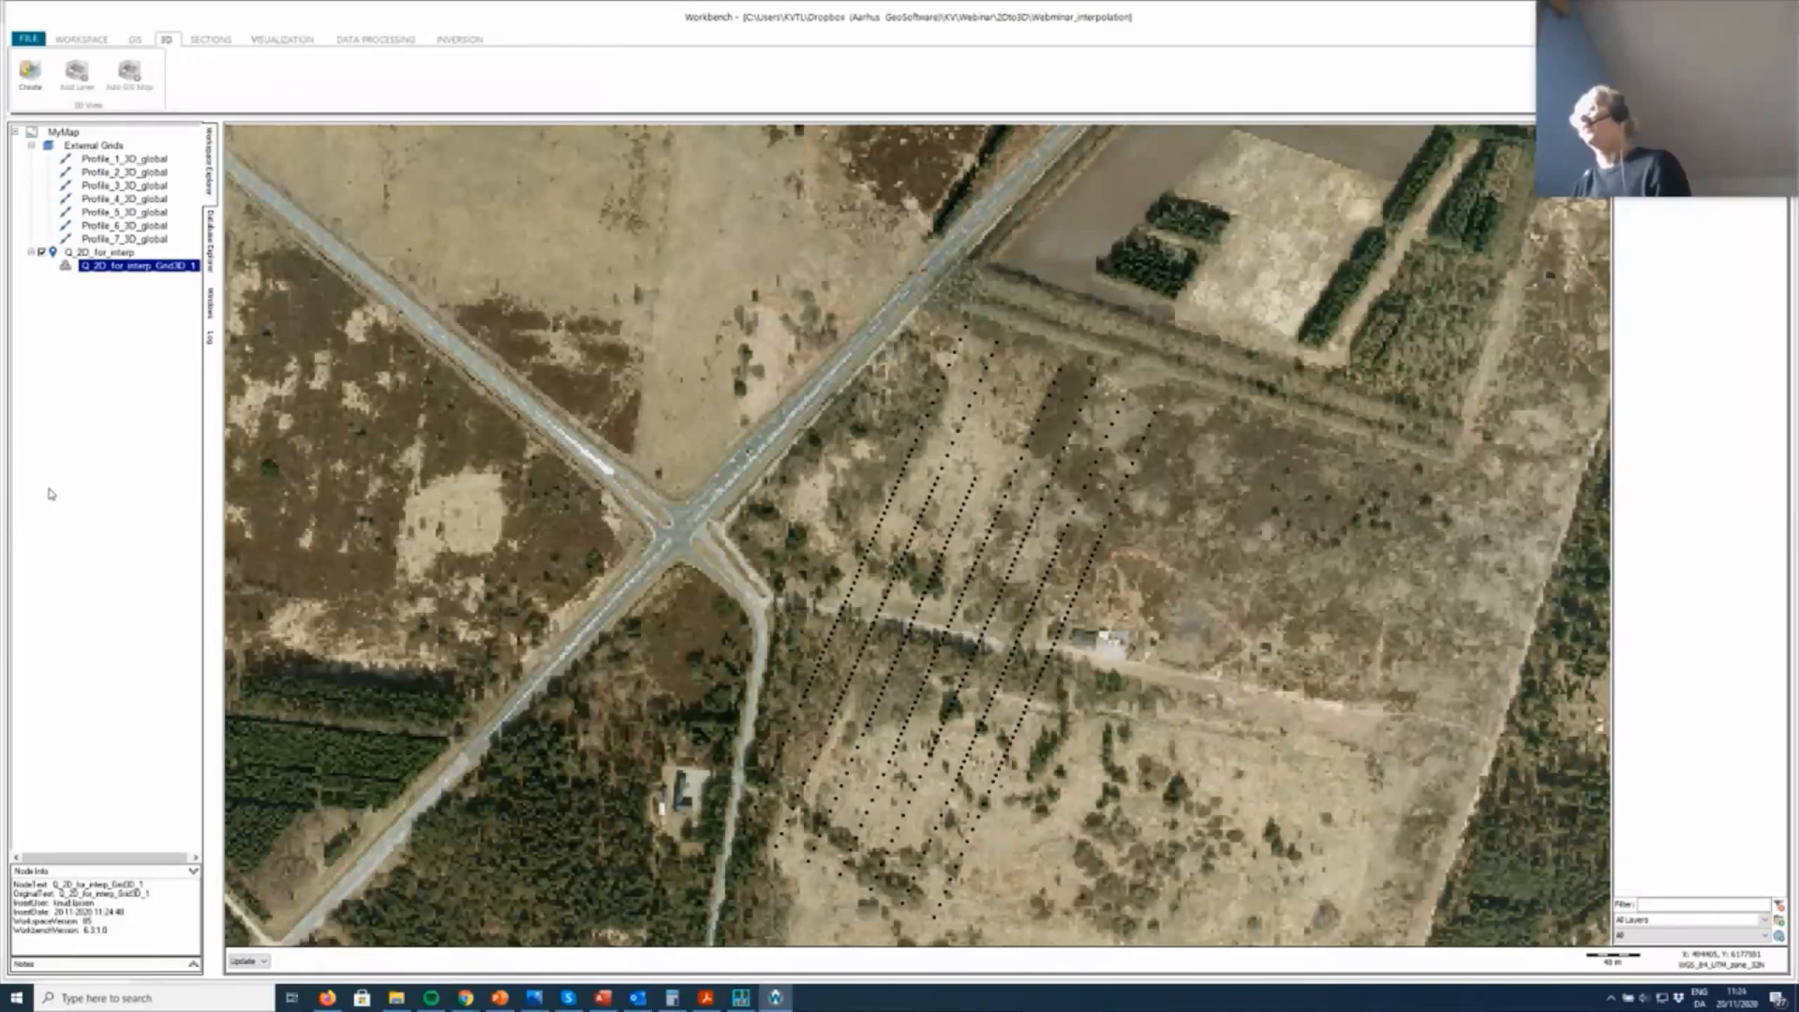
pyautogui.click(30, 73)
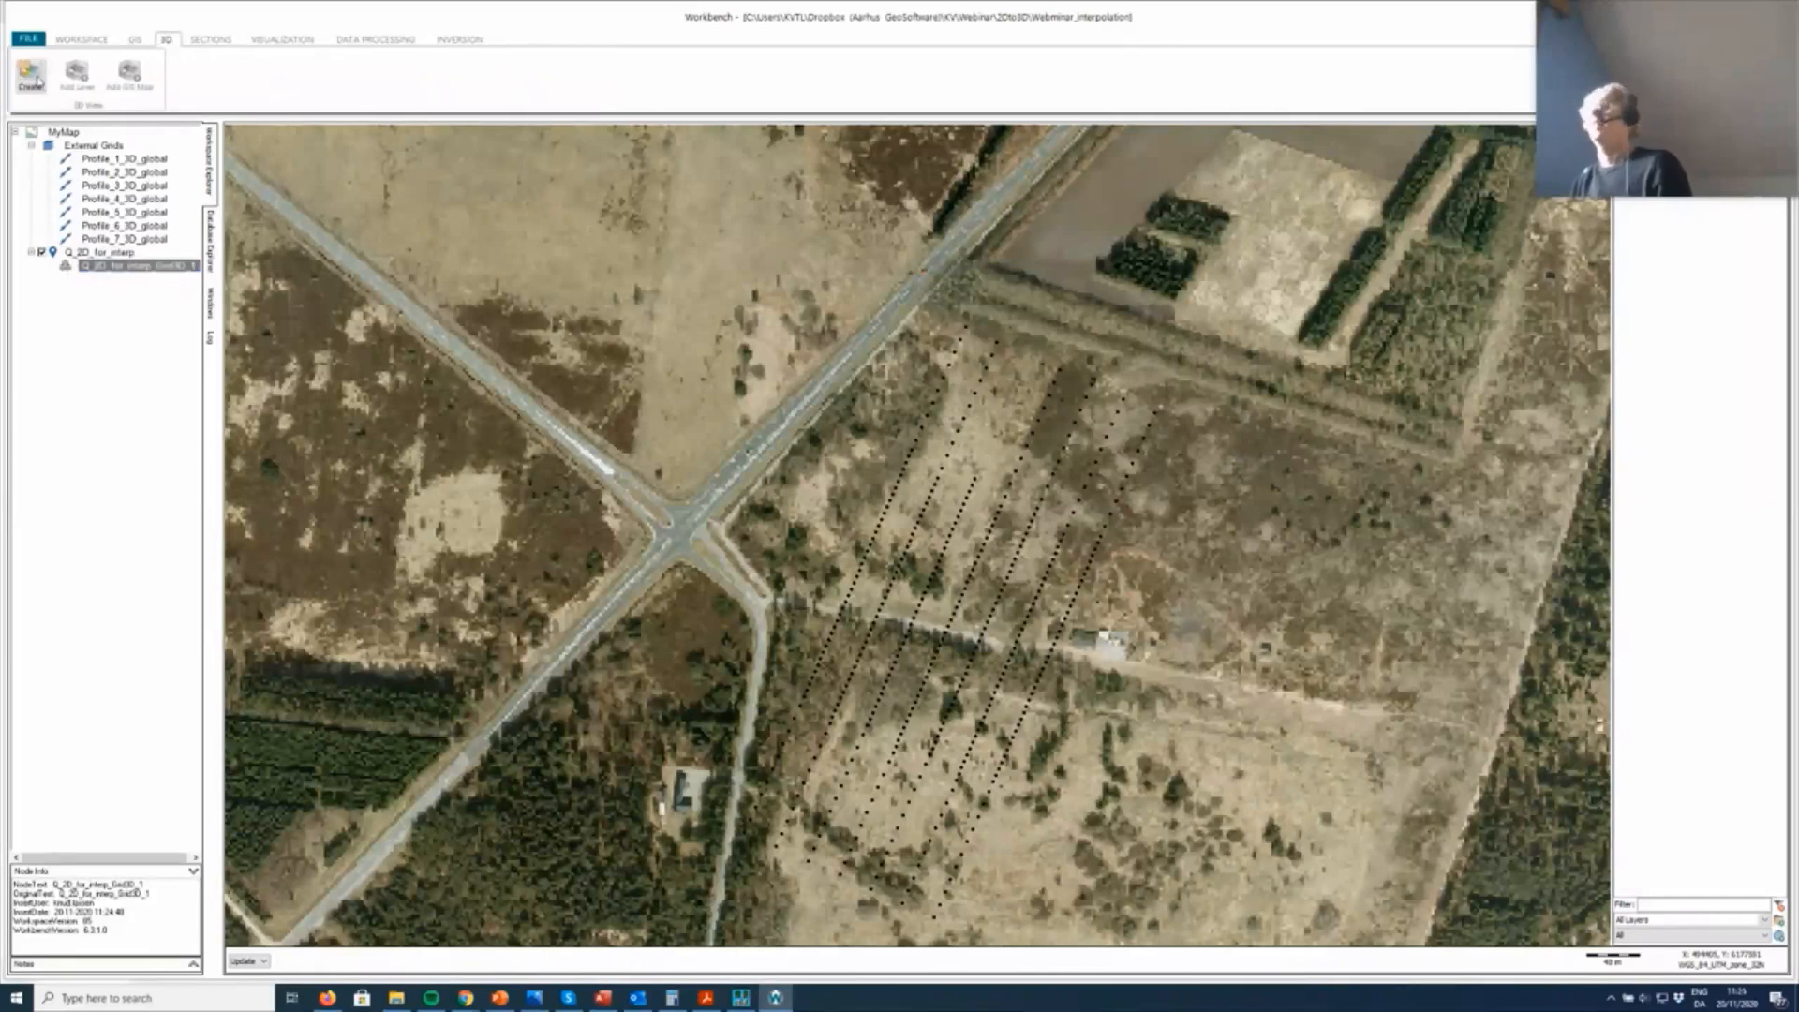
pyautogui.press('Return')
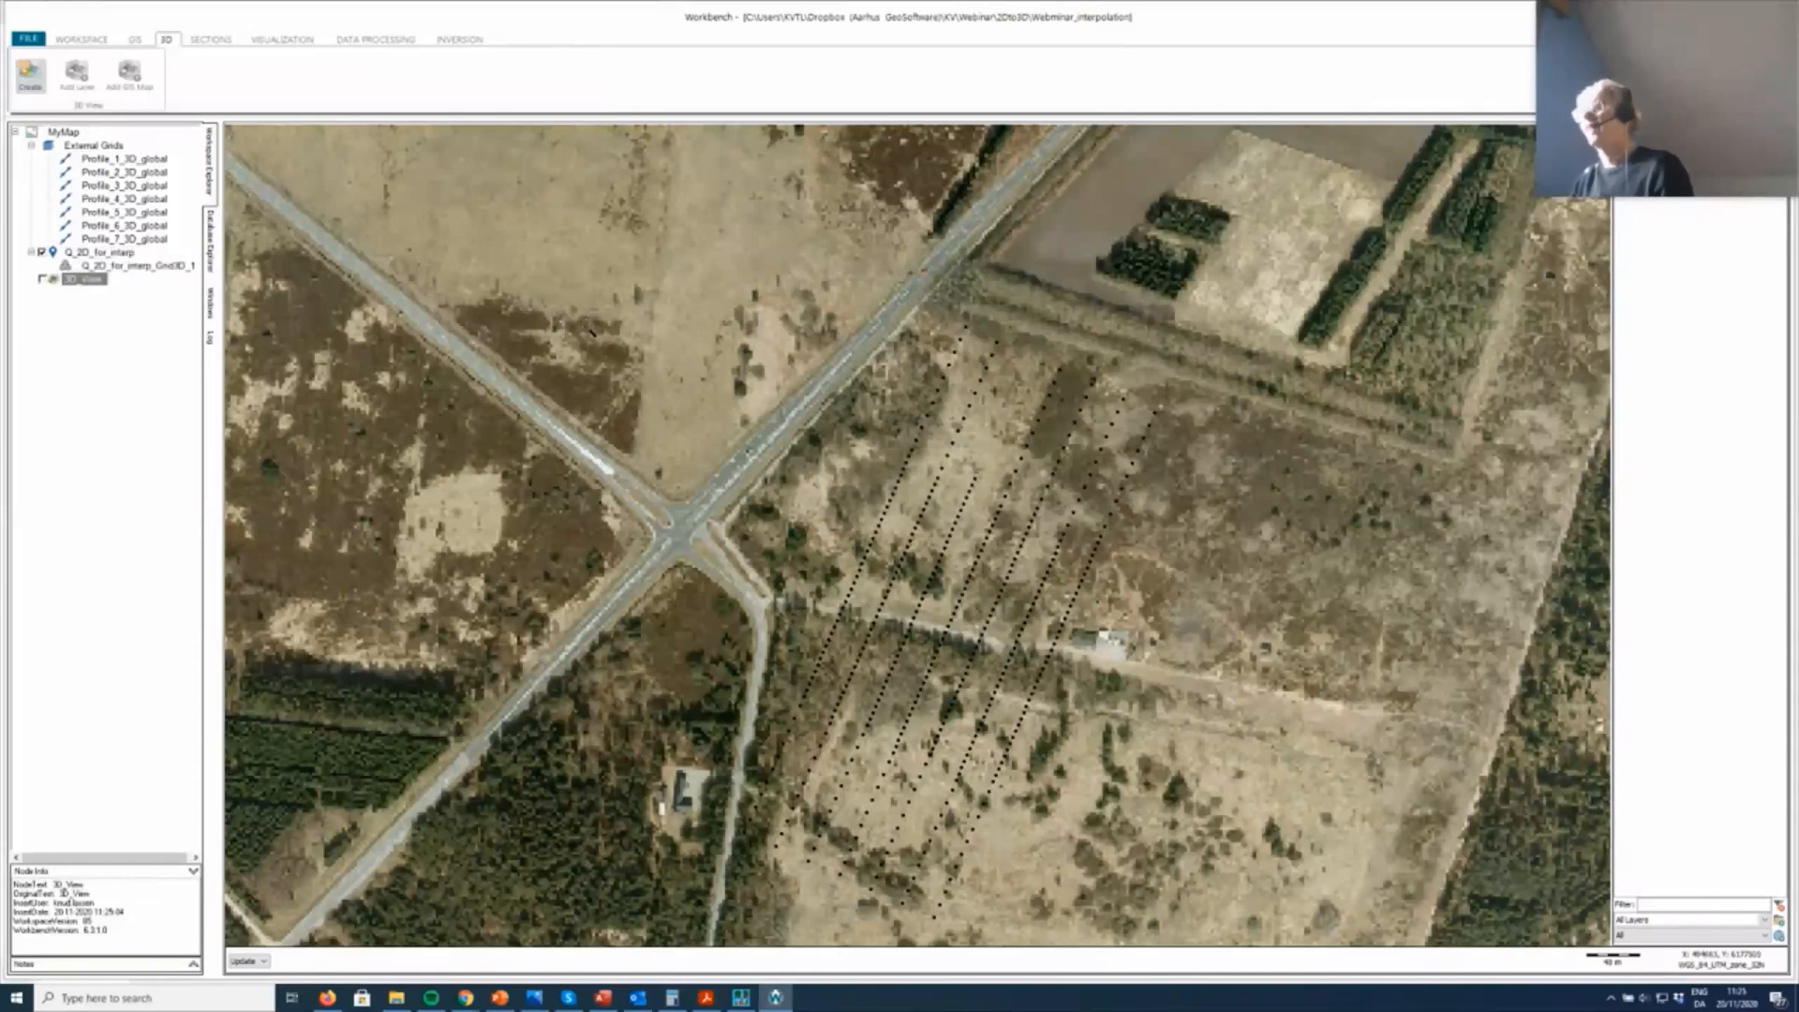
pyautogui.click(42, 279)
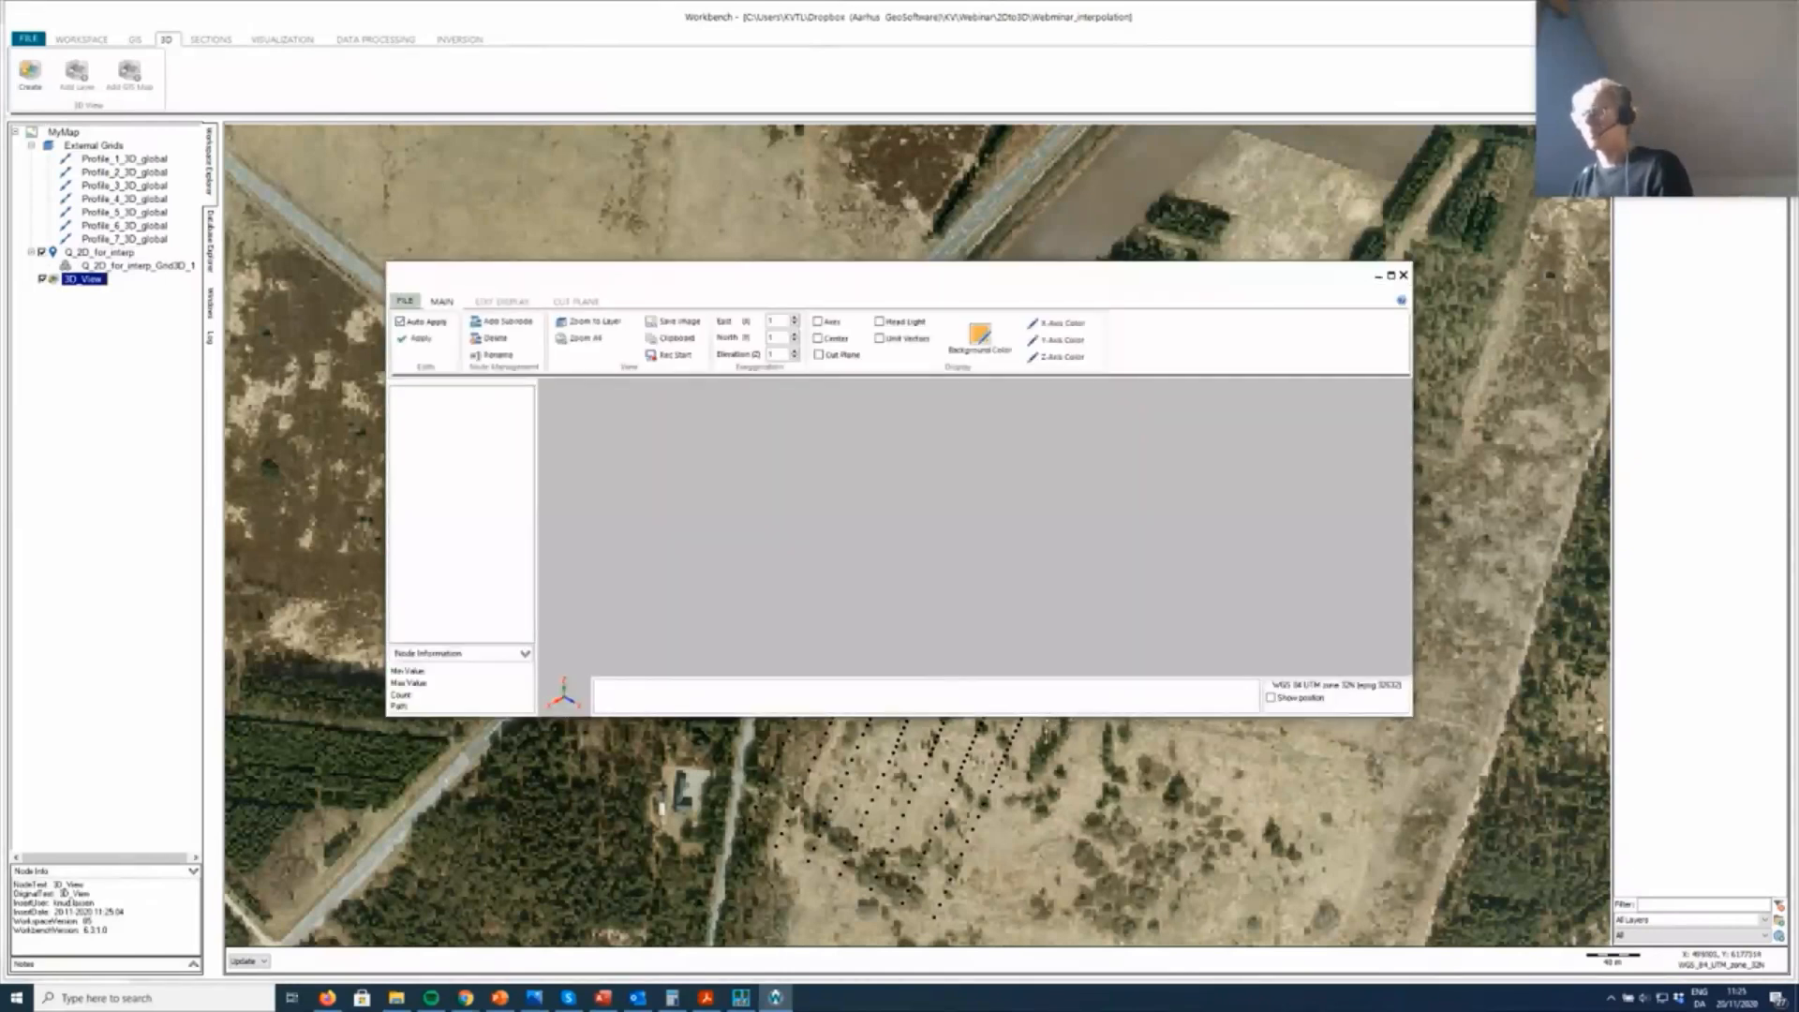
# Step: Add the Q_2D_for_interp 3D grid as a layer in the 3D viewer
pyautogui.moveTo(1066, 287); pyautogui.dragTo(1128, 247)
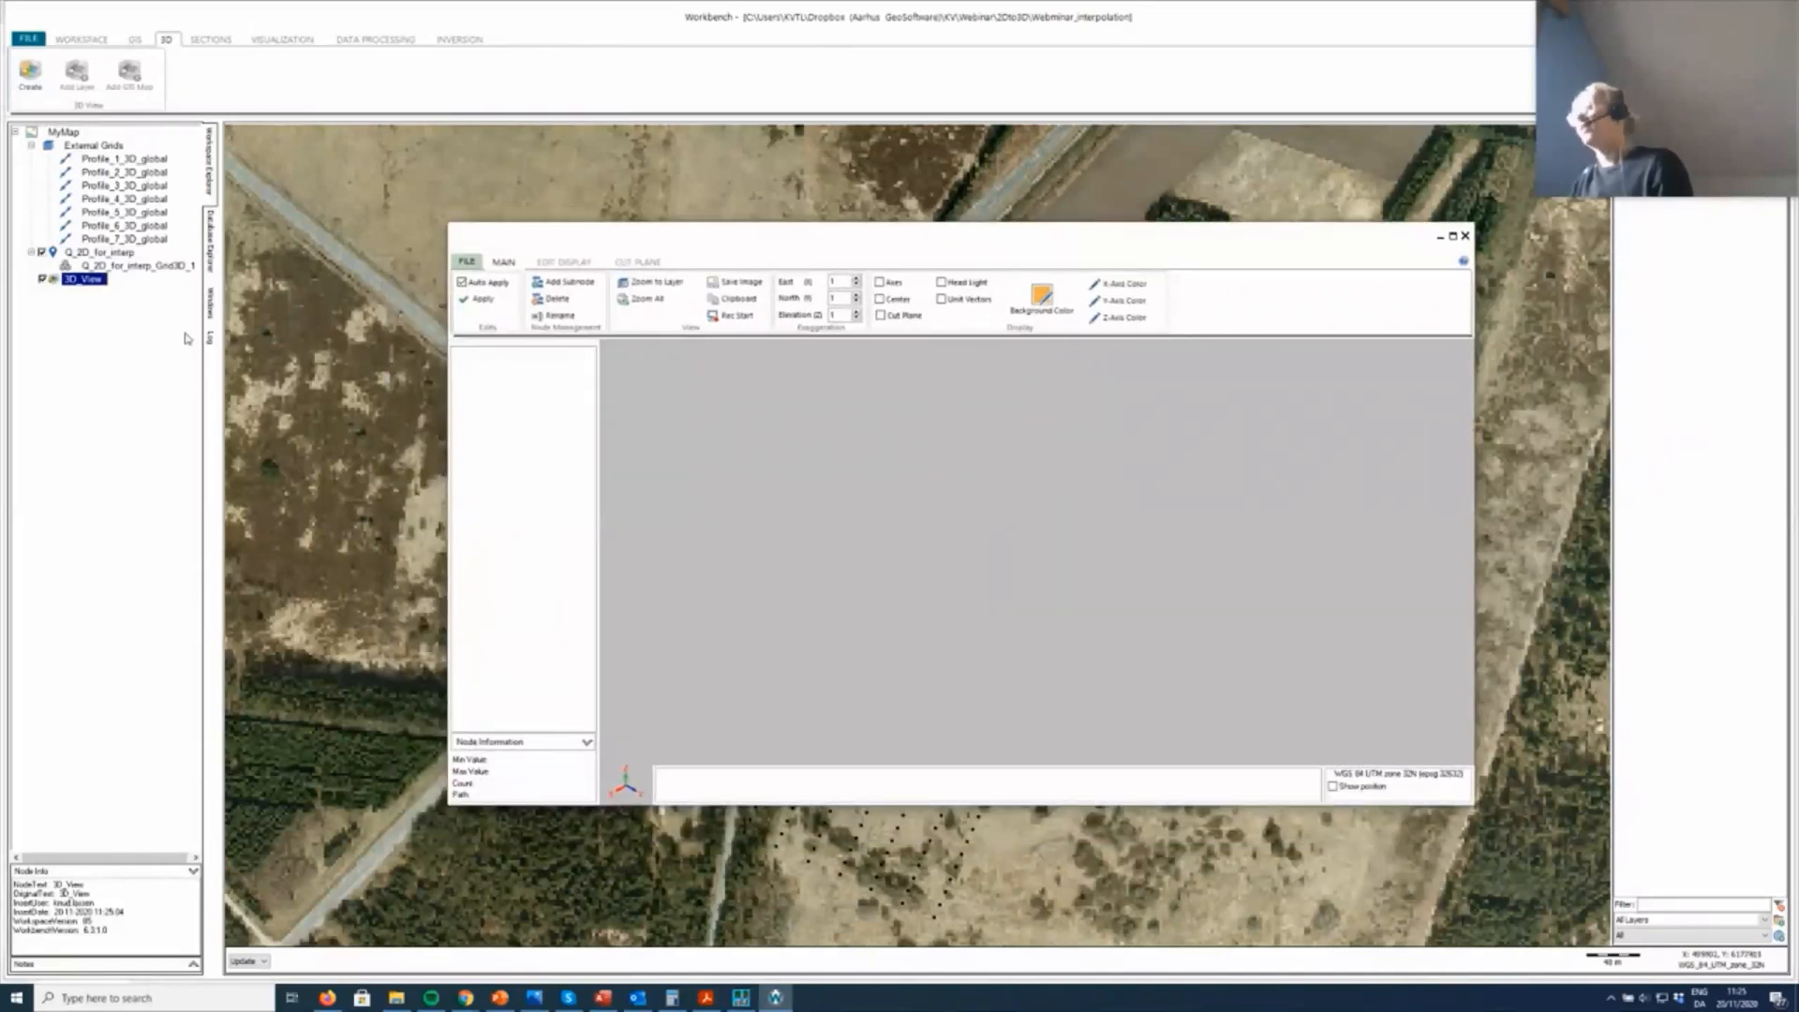
pyautogui.click(176, 268)
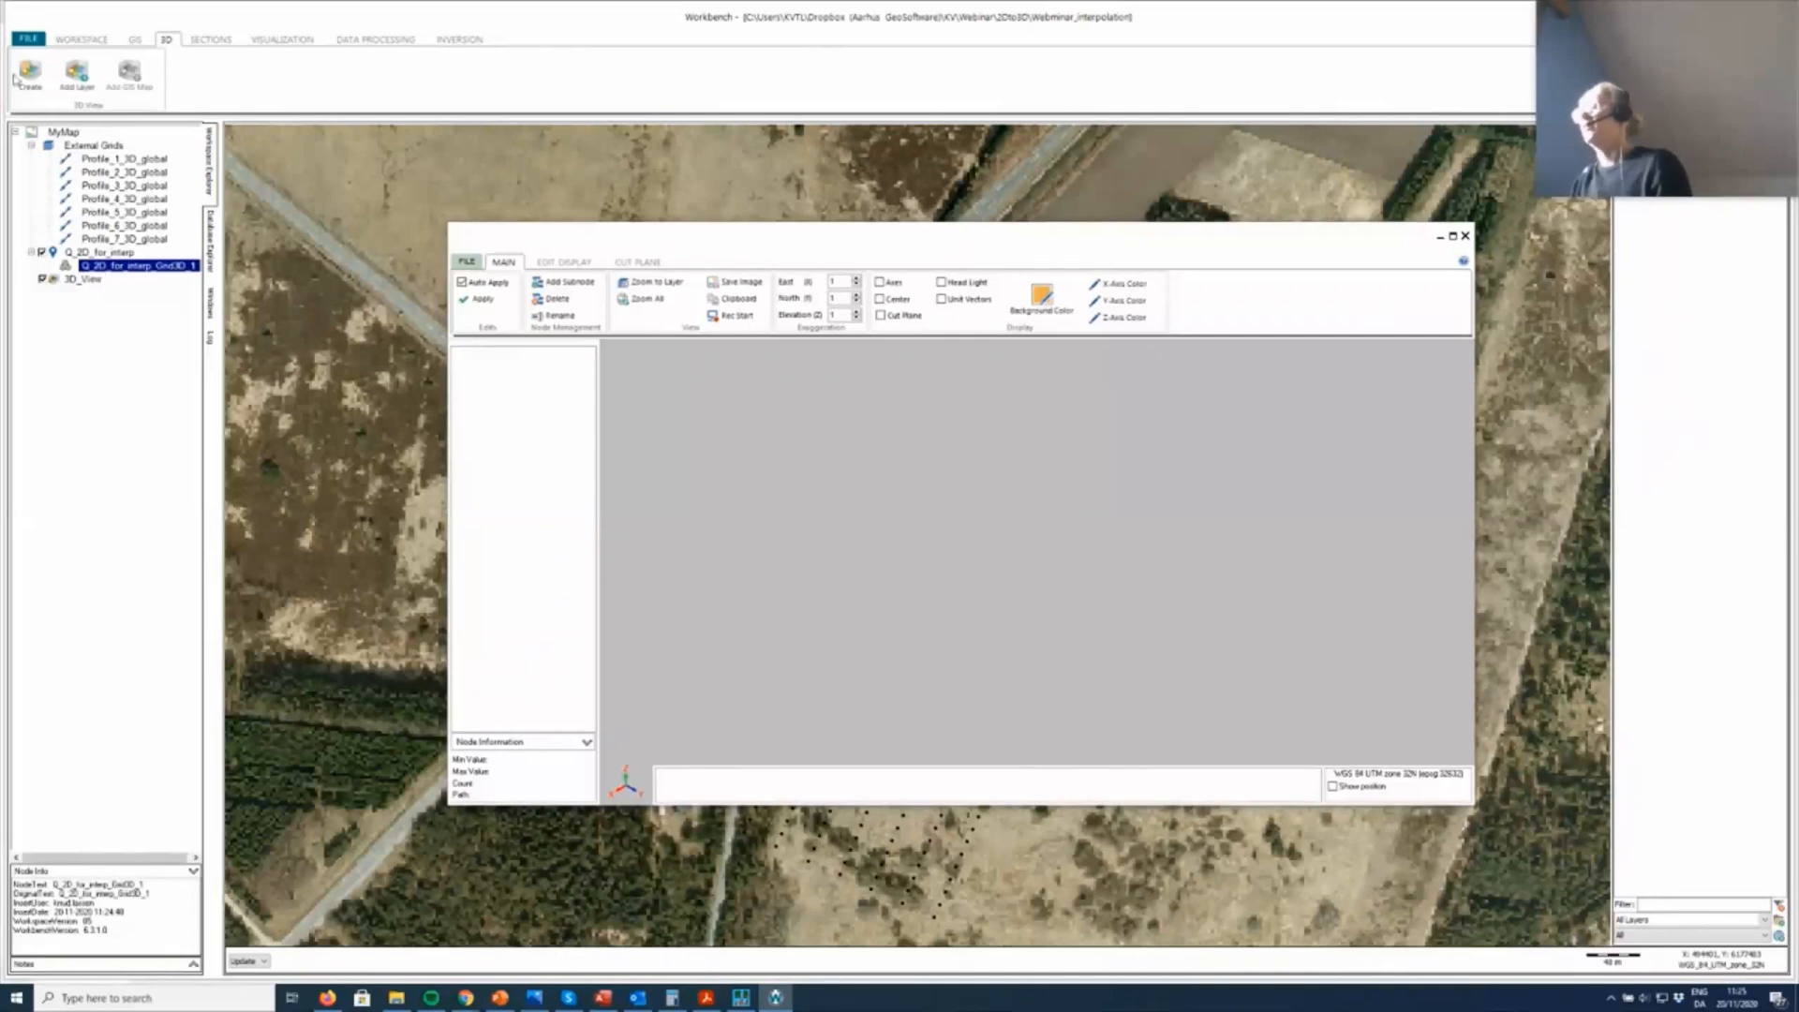
pyautogui.click(77, 75)
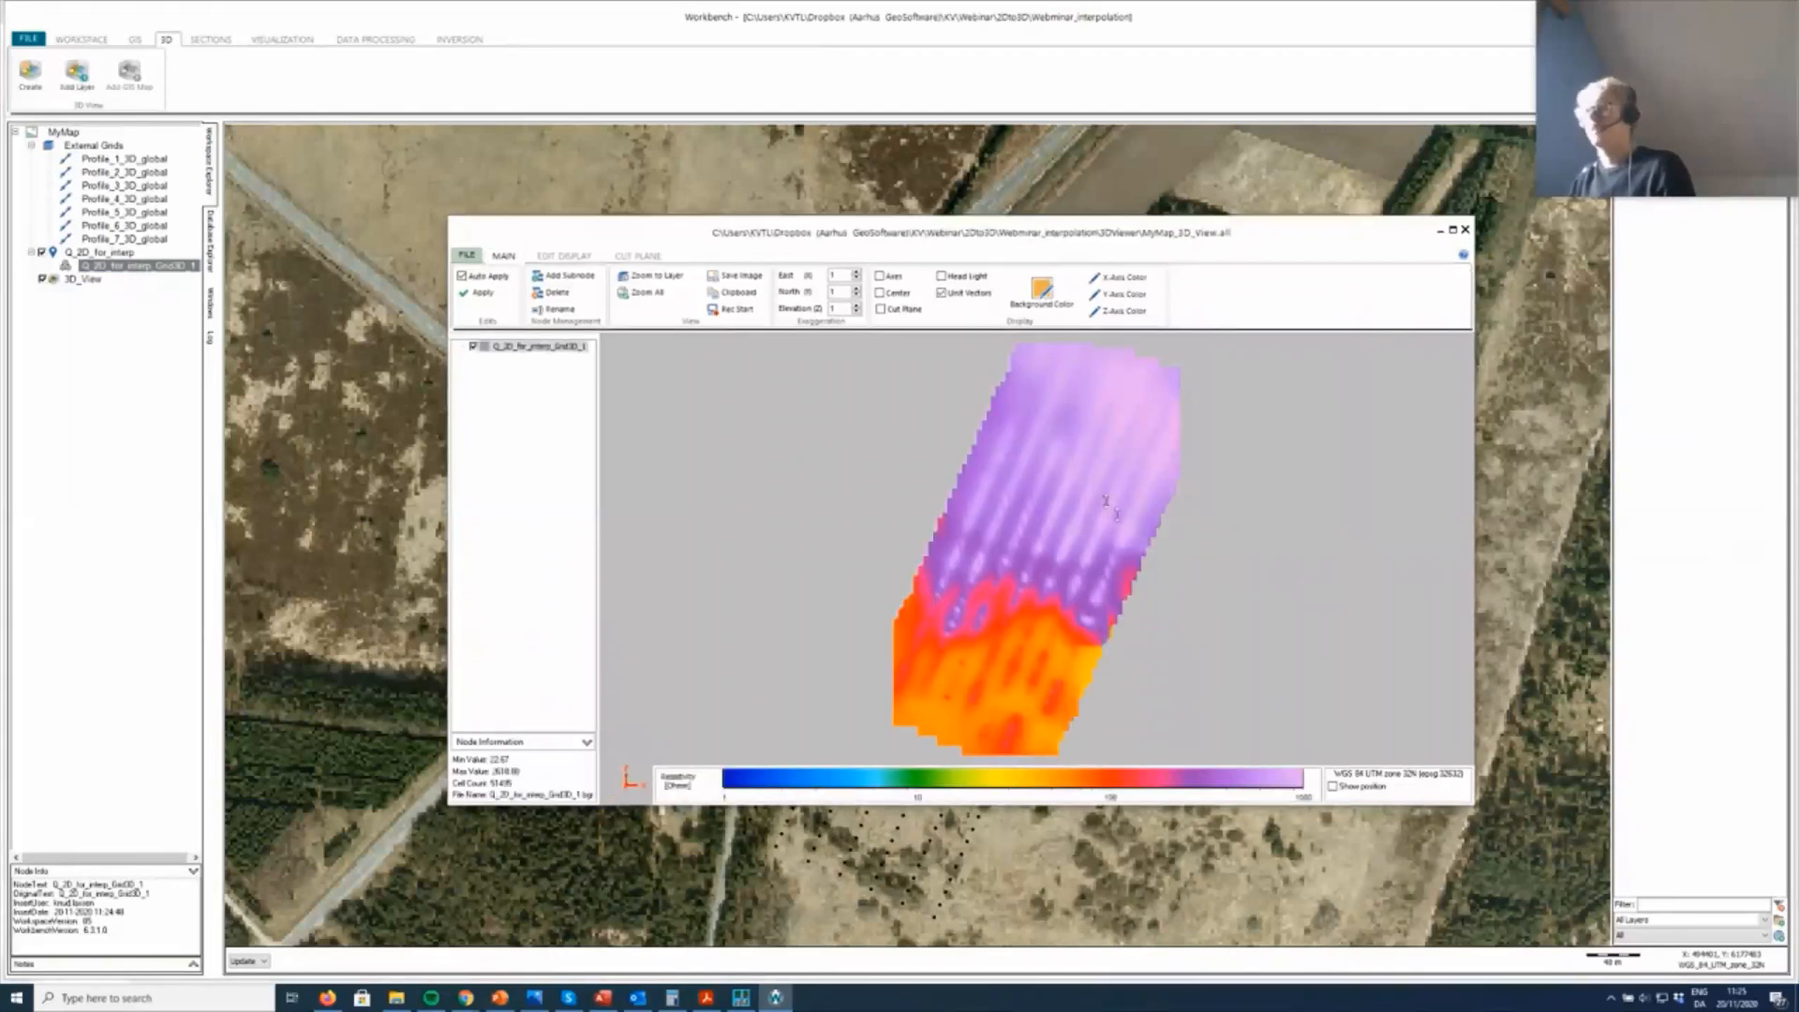
# Step: Rotate the resistivity grid side-on and bring up its EDIT DISPLAY settings
pyautogui.moveTo(1106, 501); pyautogui.dragTo(1006, 598)
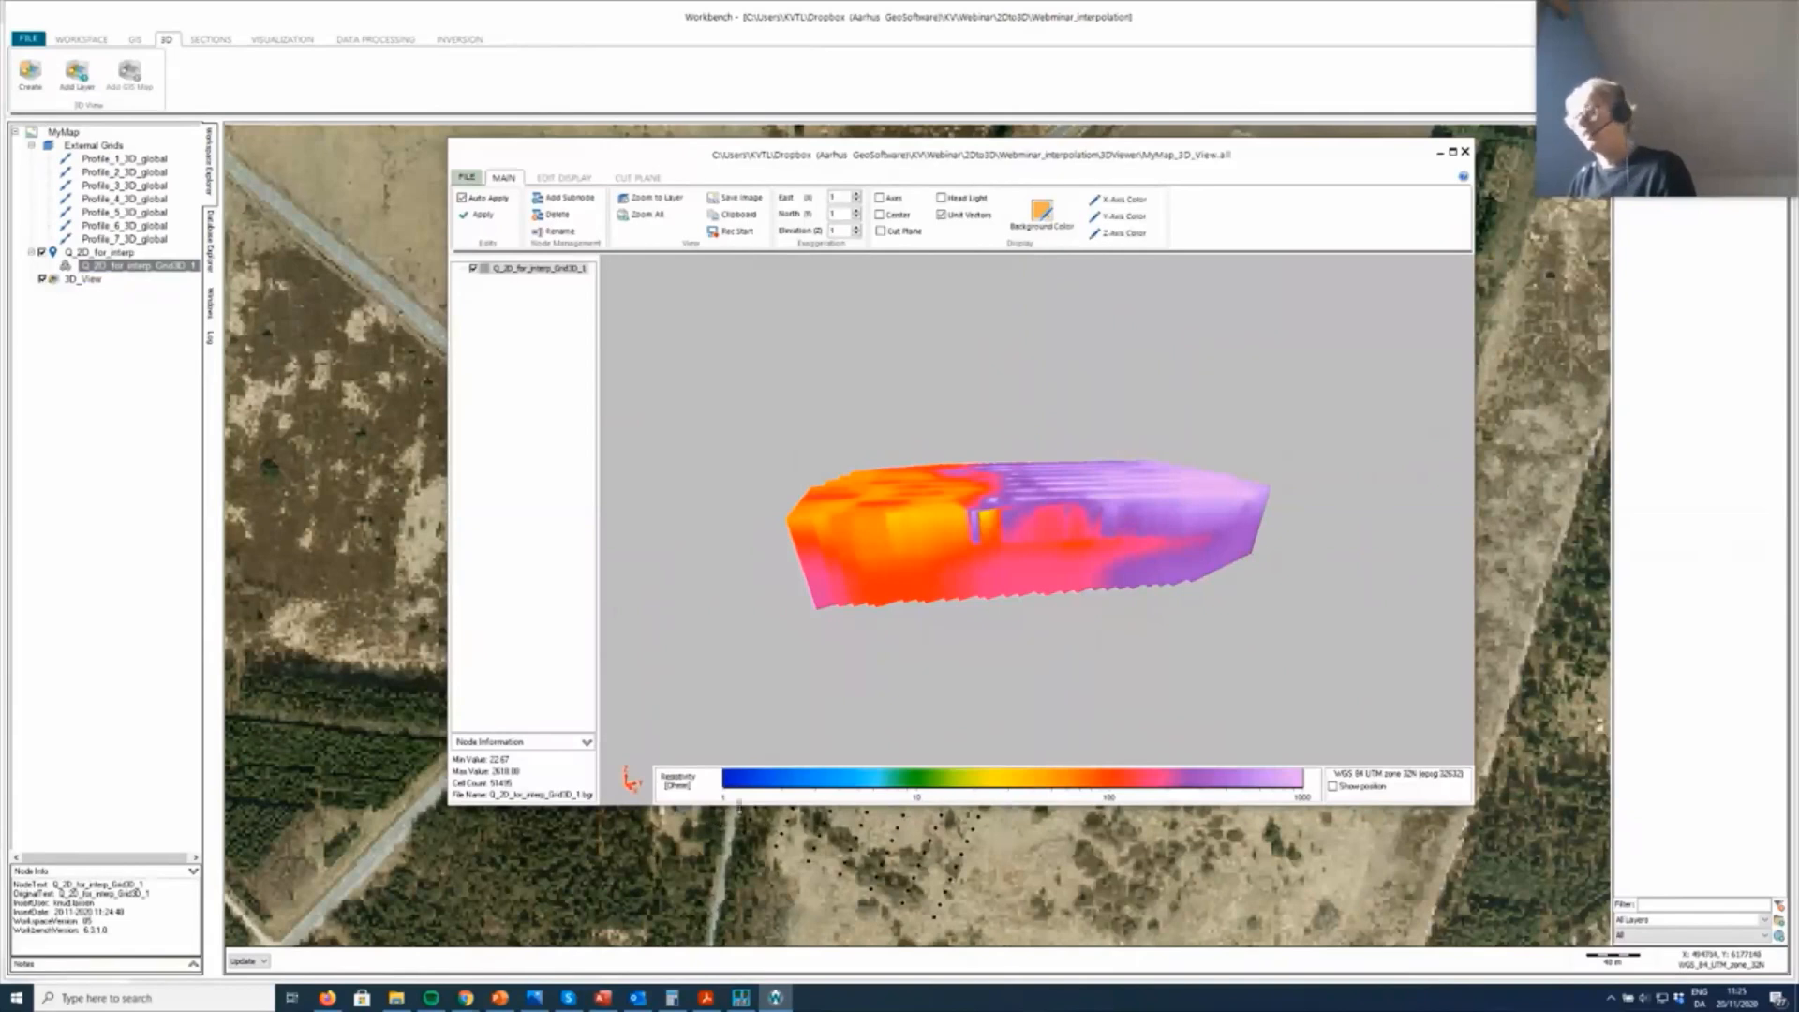
pyautogui.click(833, 197)
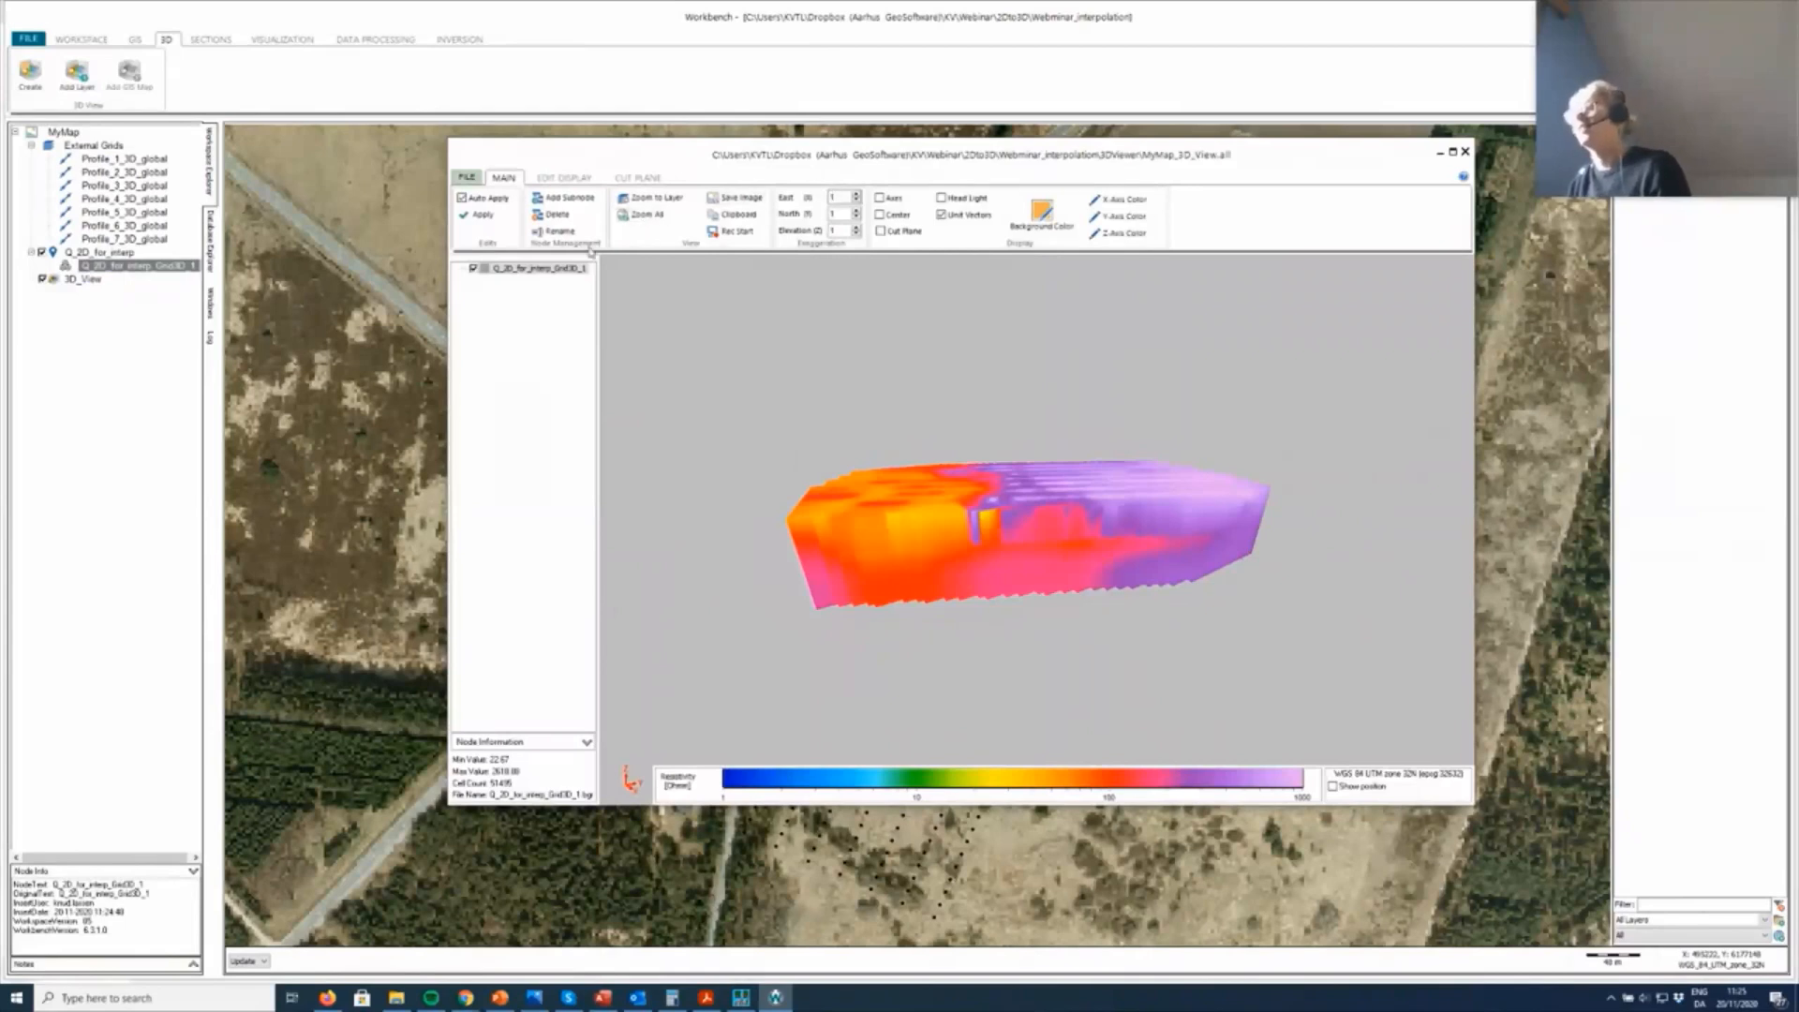
pyautogui.click(563, 178)
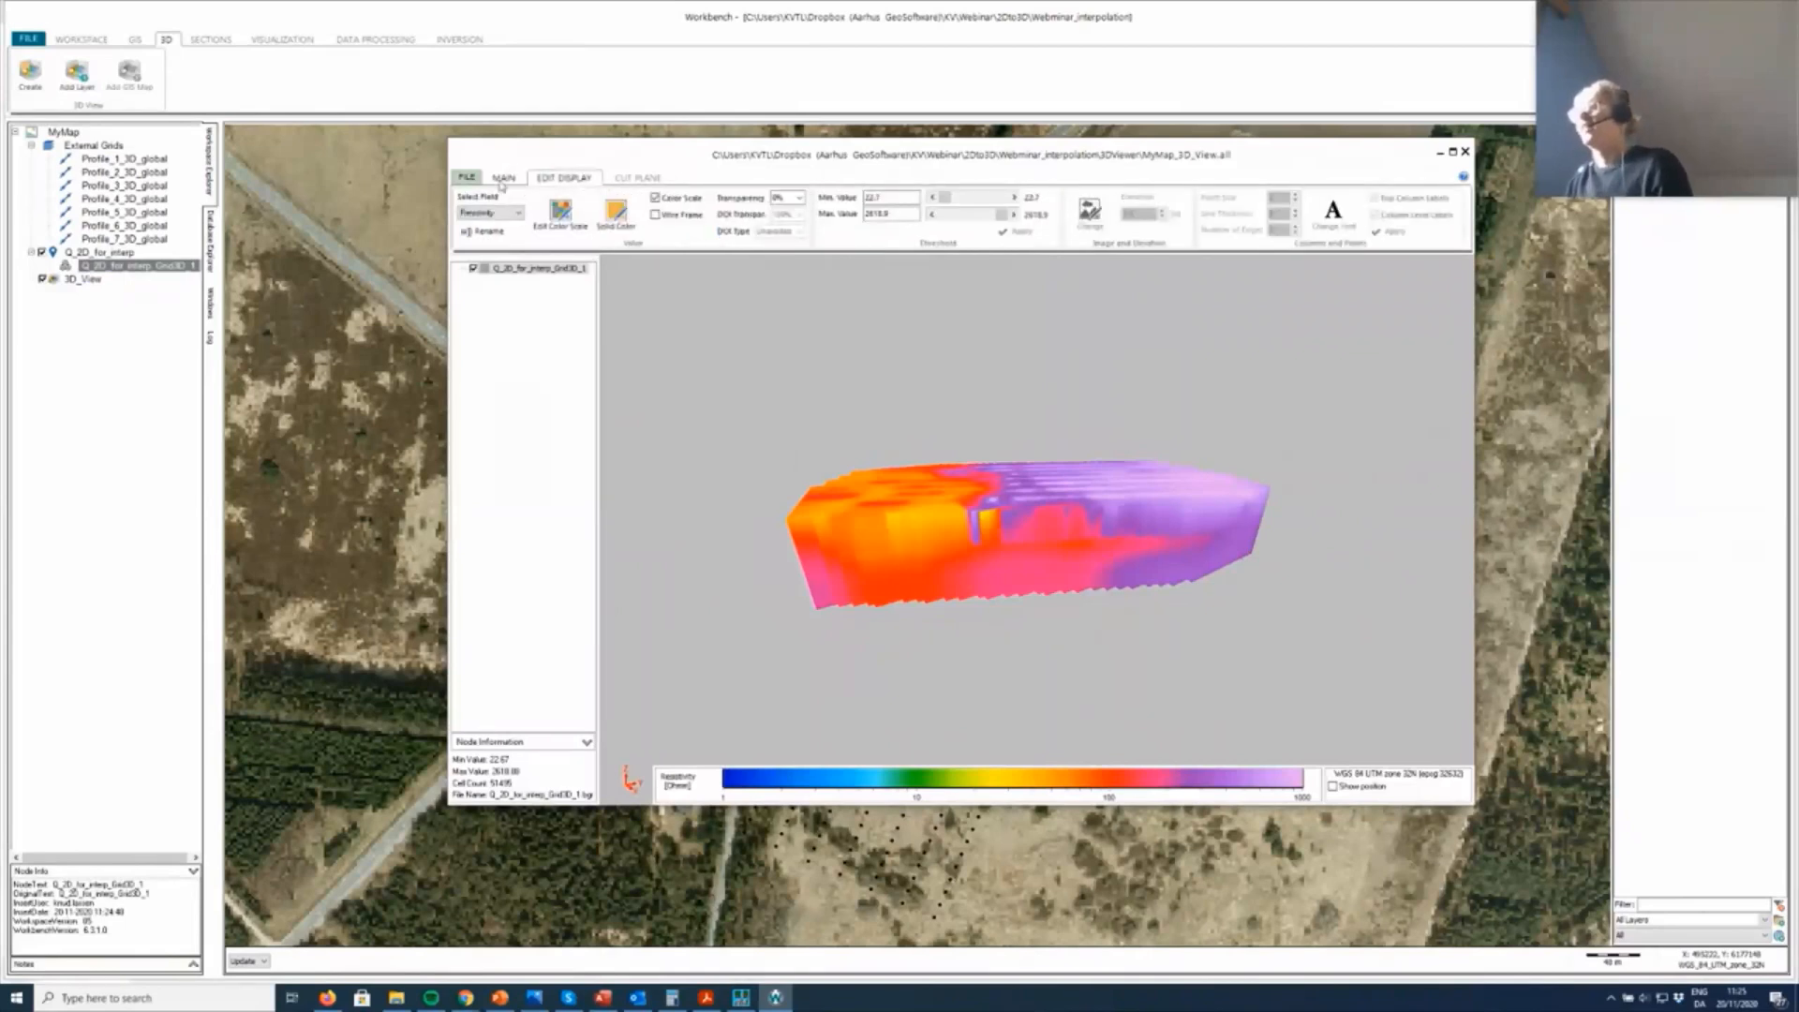
# Step: Open the resistivity grid's colour scale wizard and advance to its Map Data page
pyautogui.click(559, 216)
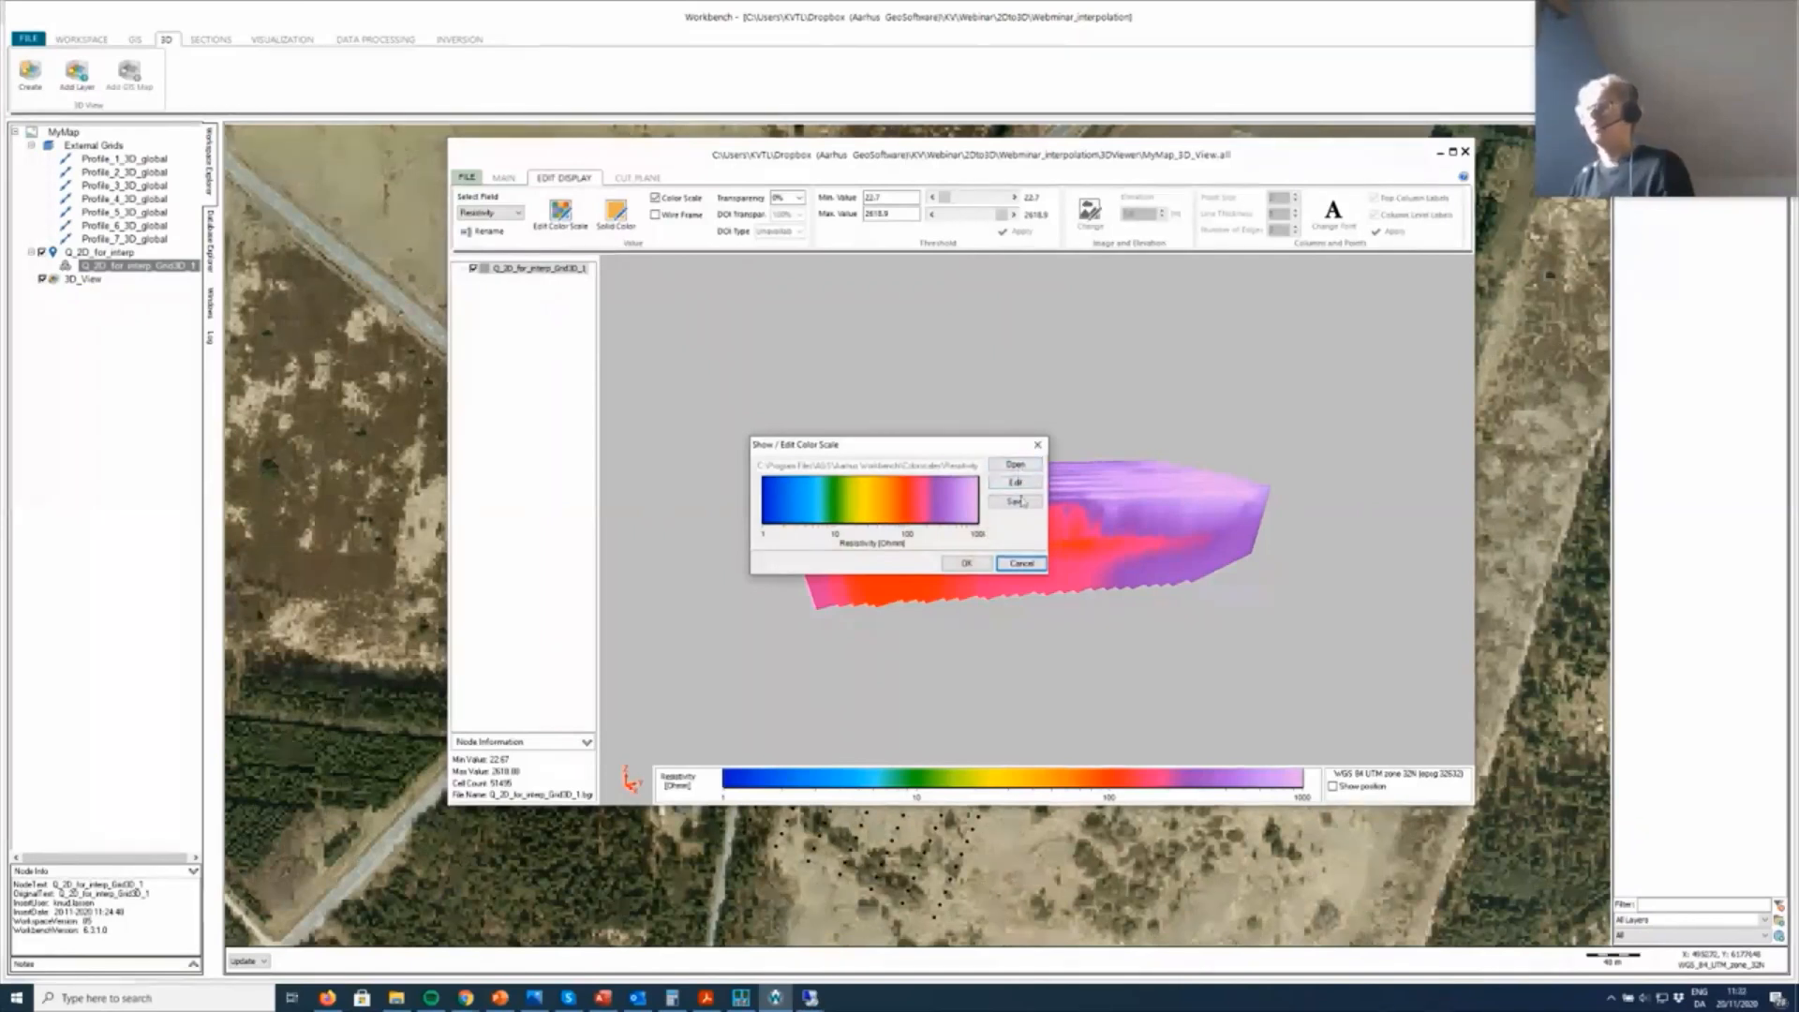
pyautogui.click(1021, 484)
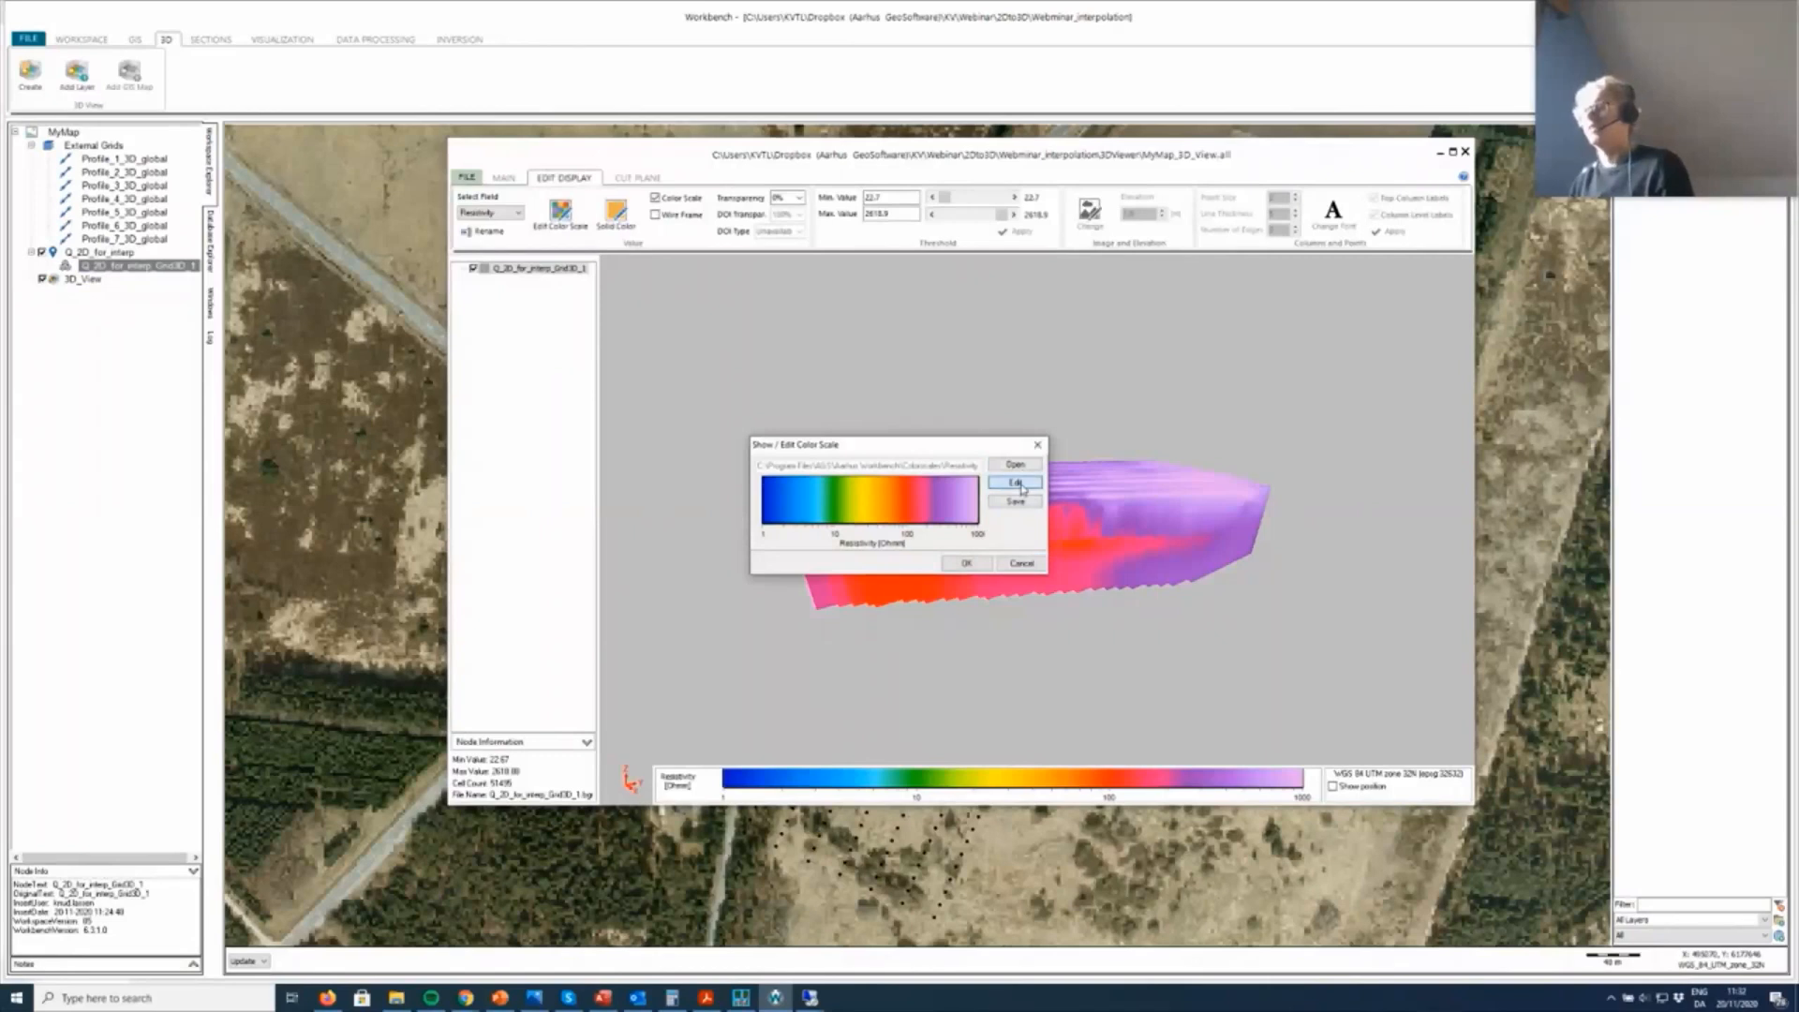
pyautogui.click(1183, 693)
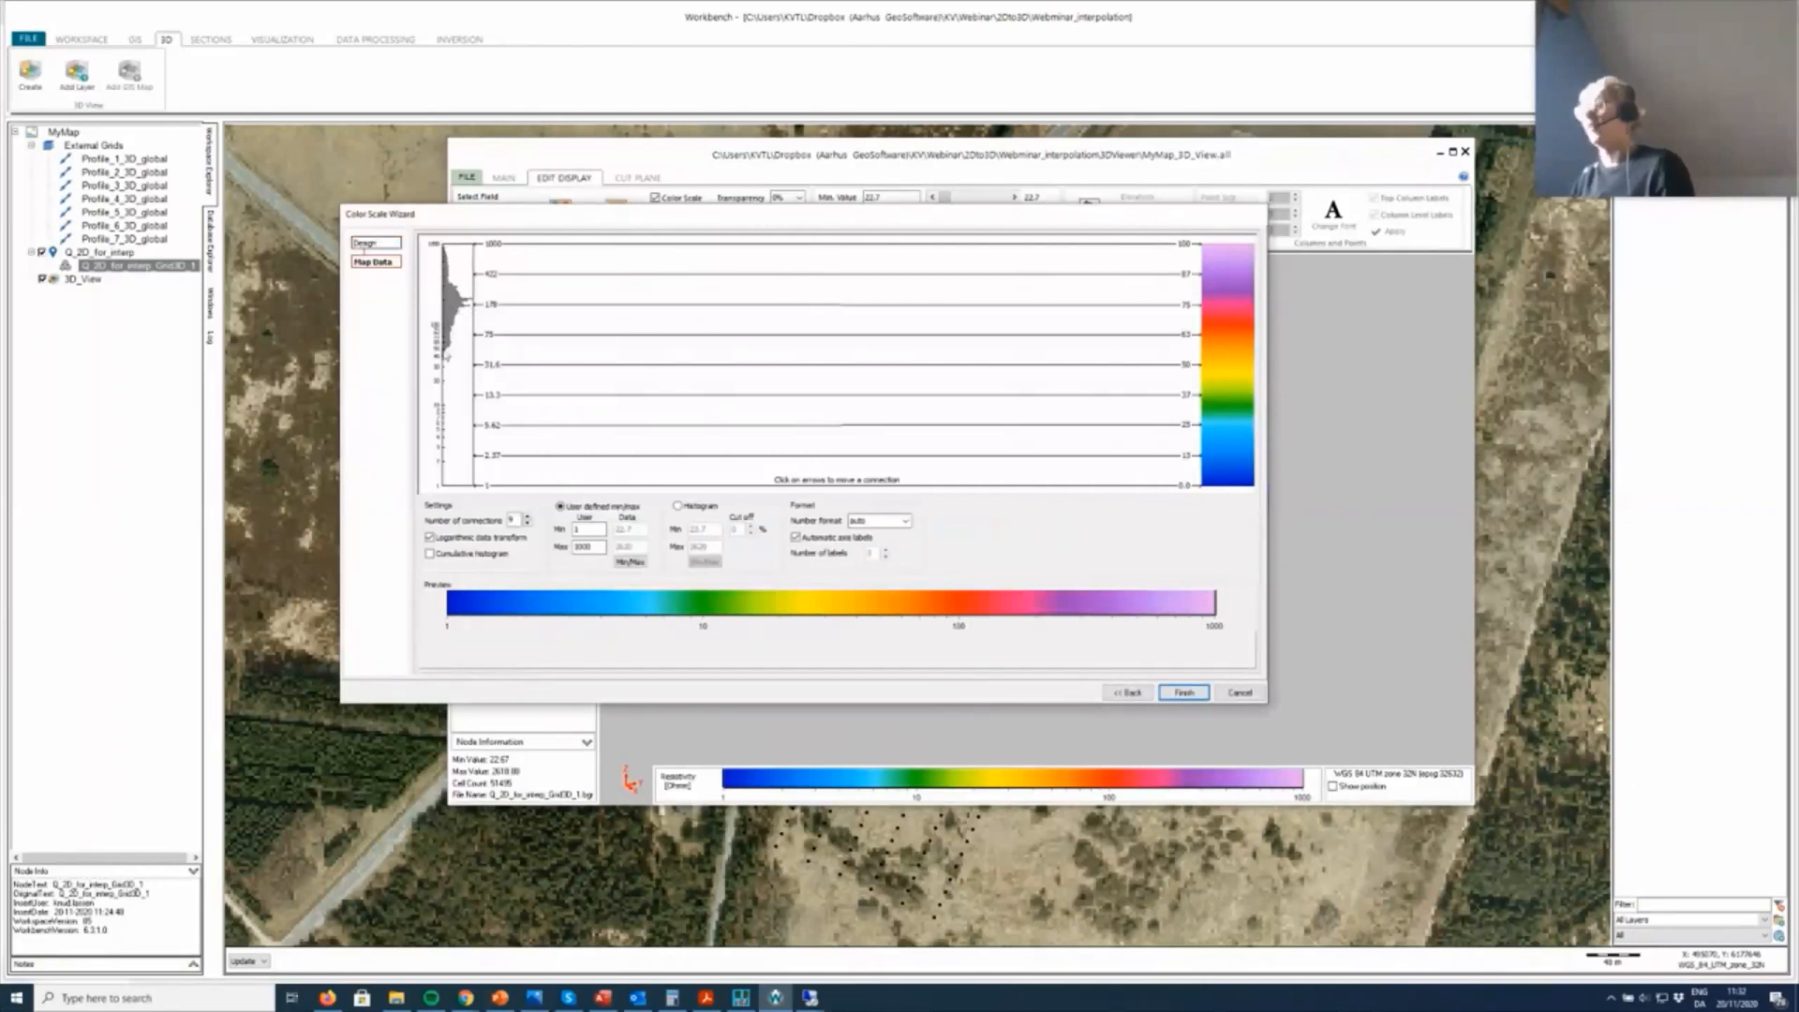
# Step: Set the colour scale limits to Min 40 and Max 1000
pyautogui.click(629, 562)
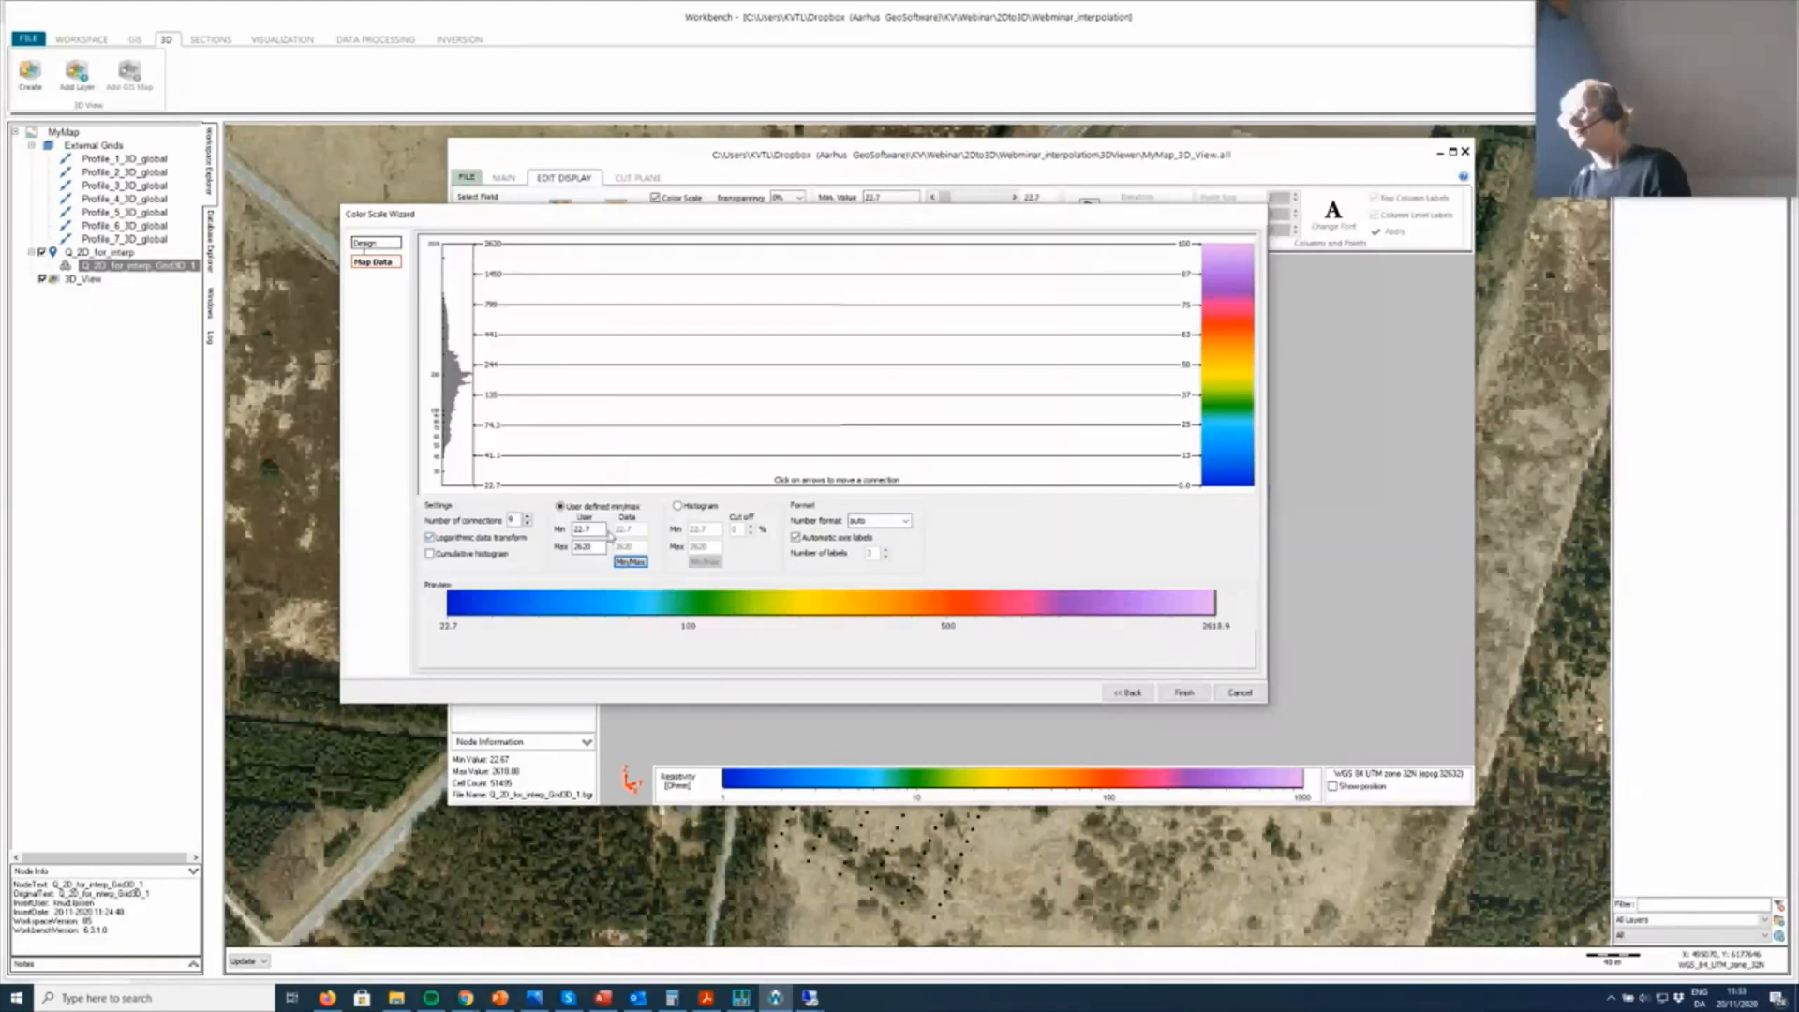
pyautogui.moveTo(603, 530); pyautogui.dragTo(558, 539)
pyautogui.write('4')
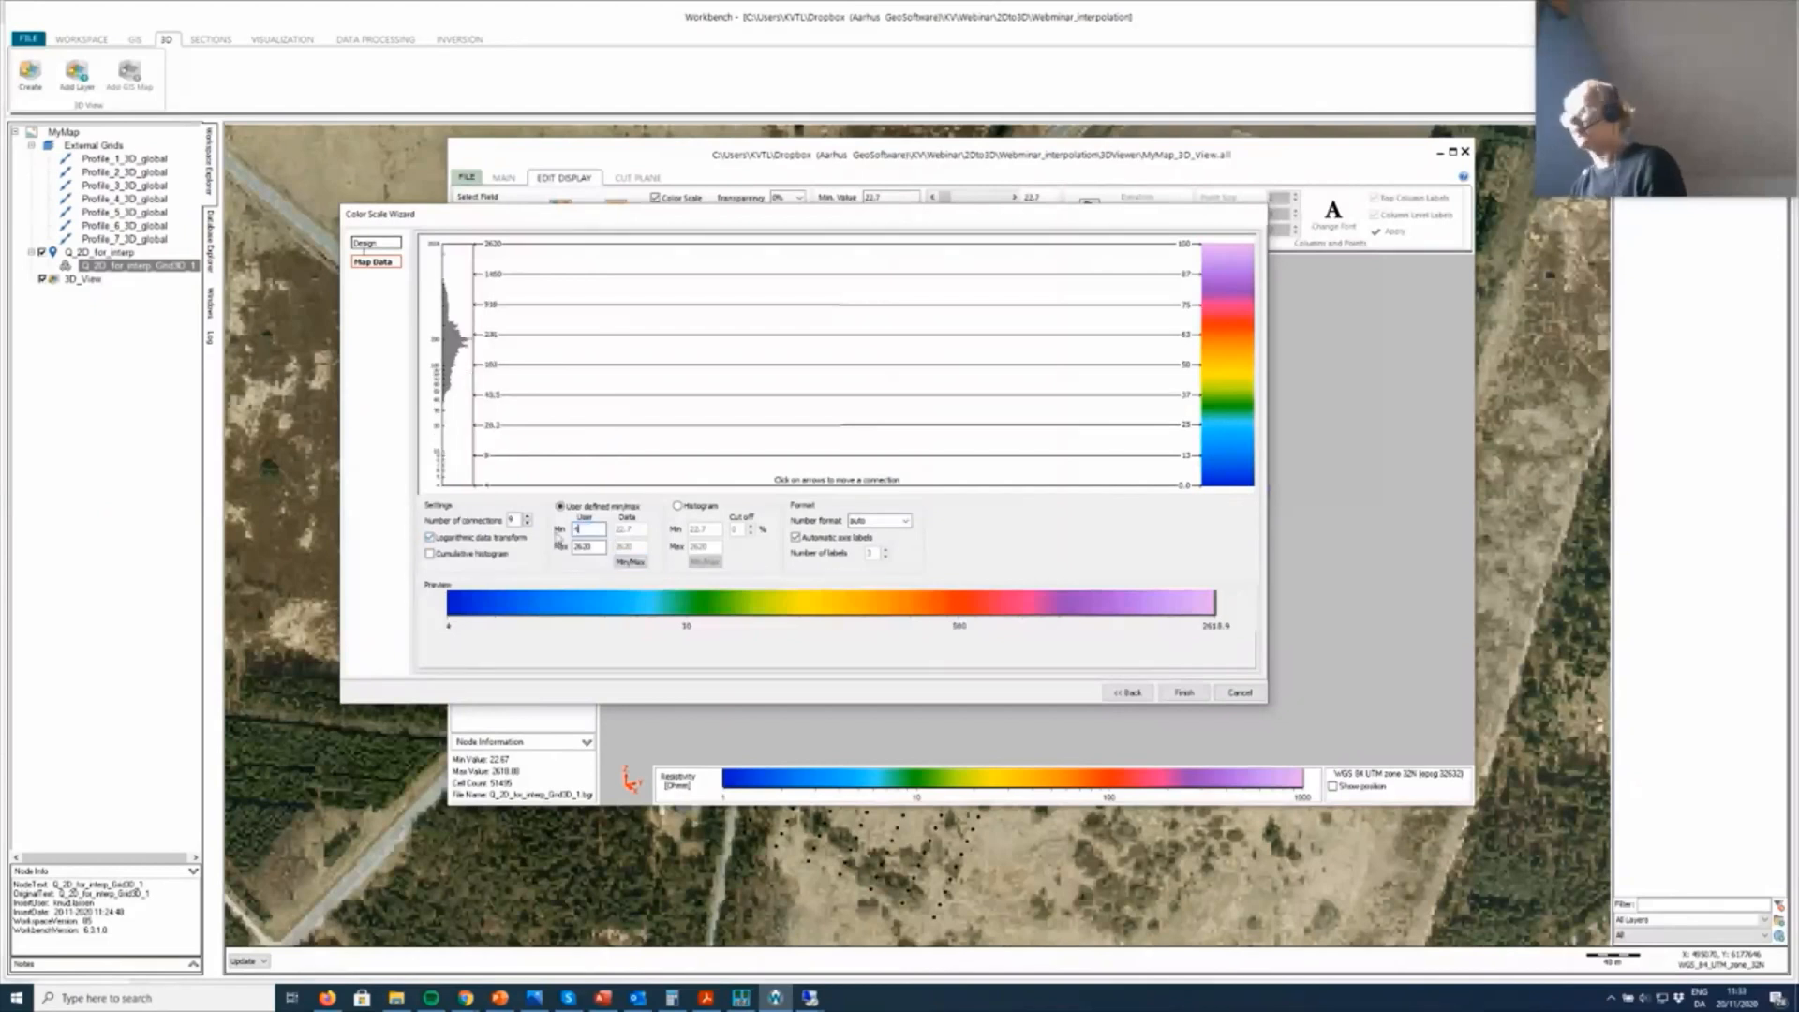
pyautogui.write('0')
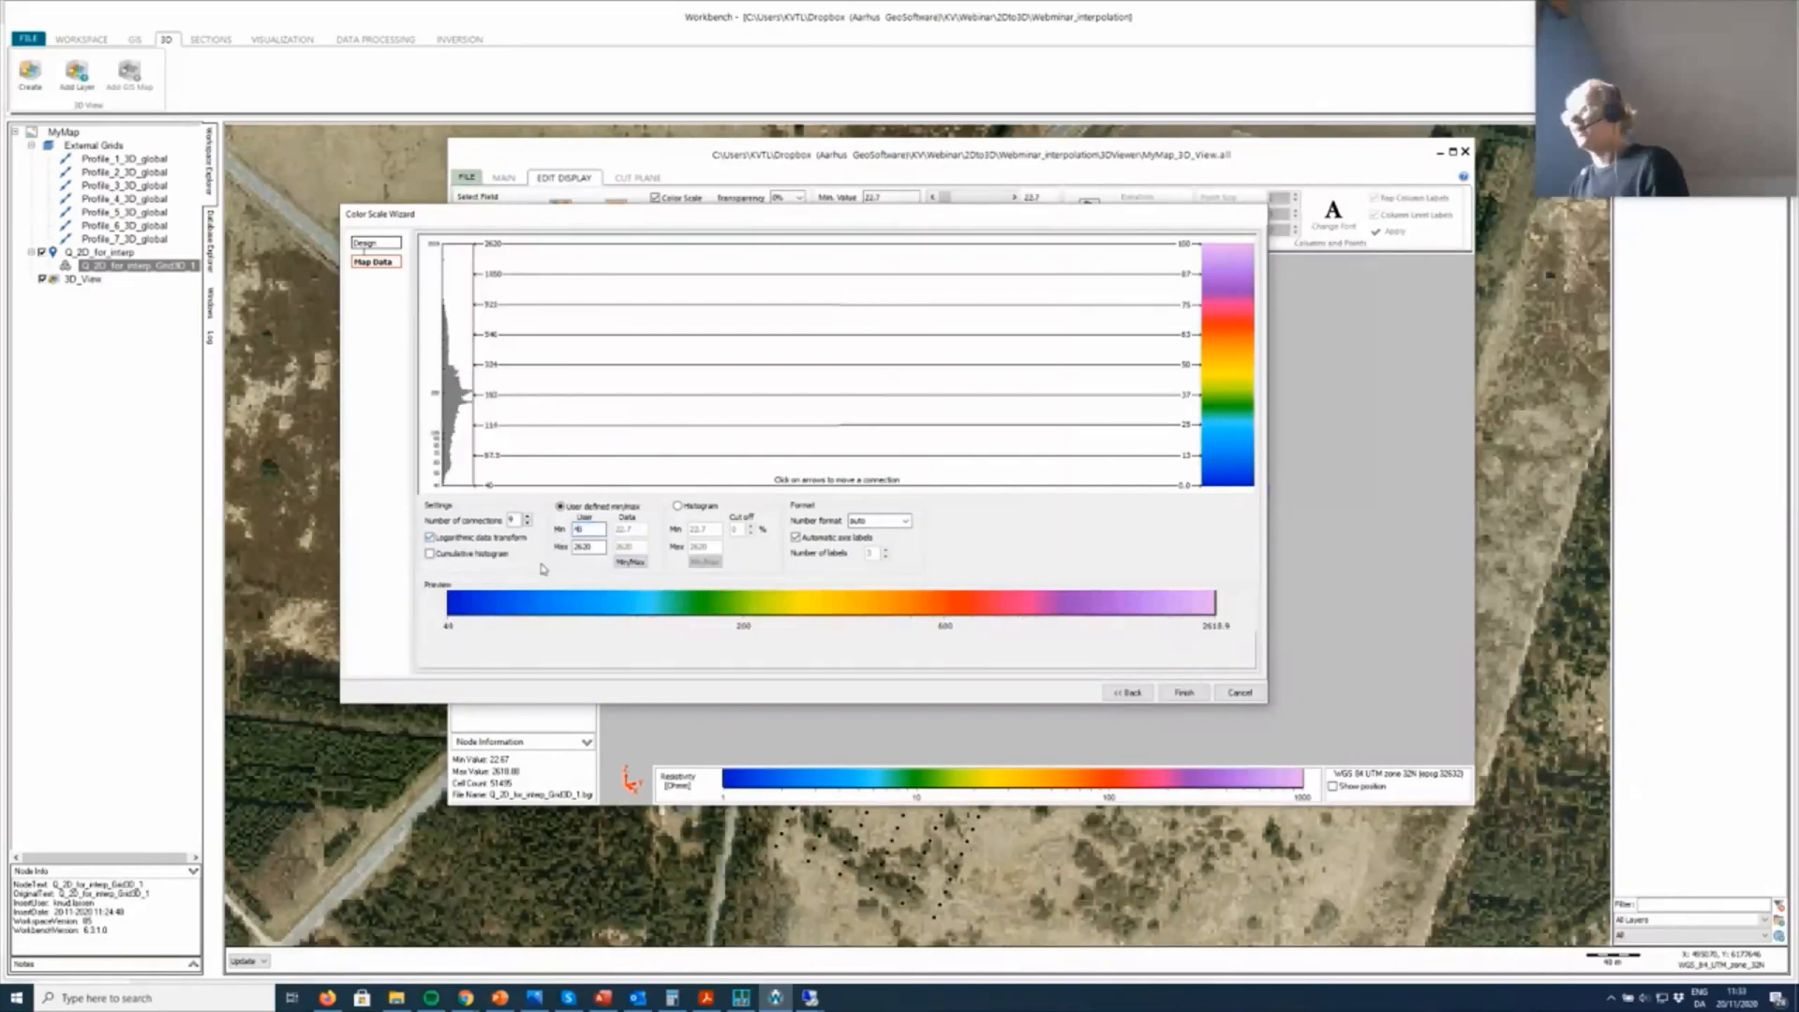
pyautogui.press('Tab')
pyautogui.write('4')
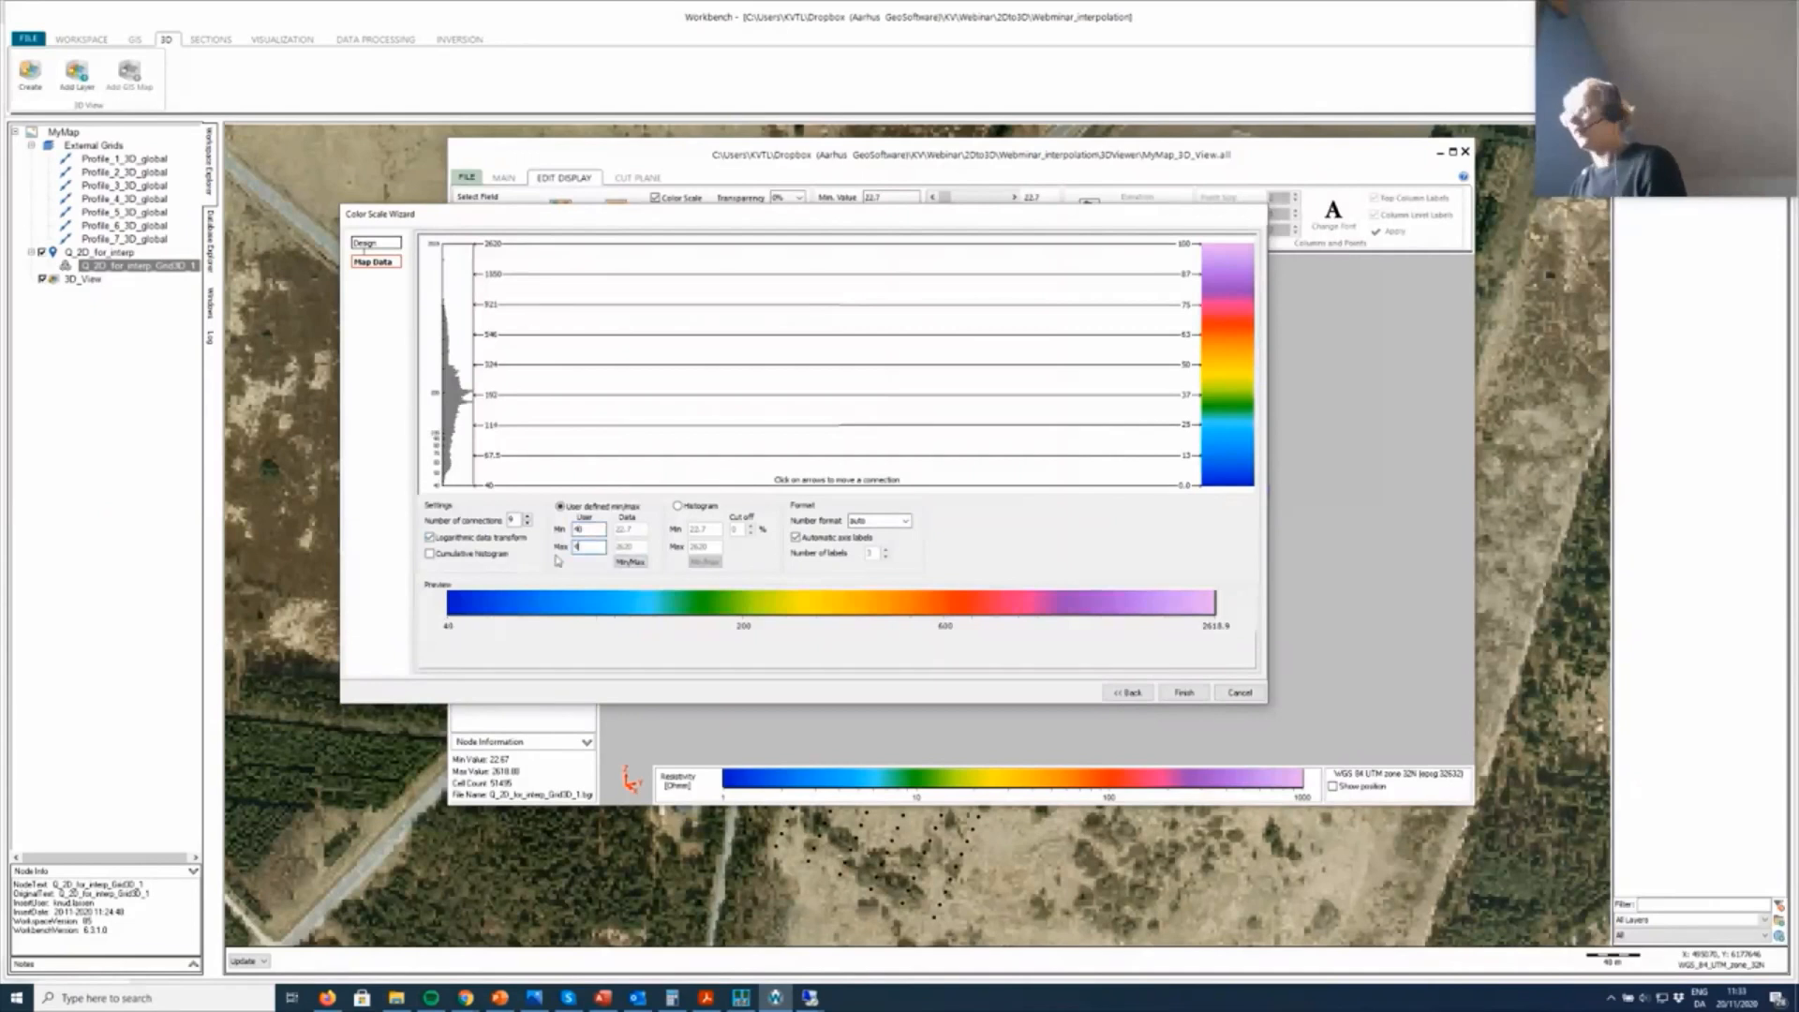
pyautogui.write('00')
pyautogui.press('BackSpace')
pyautogui.press('BackSpace')
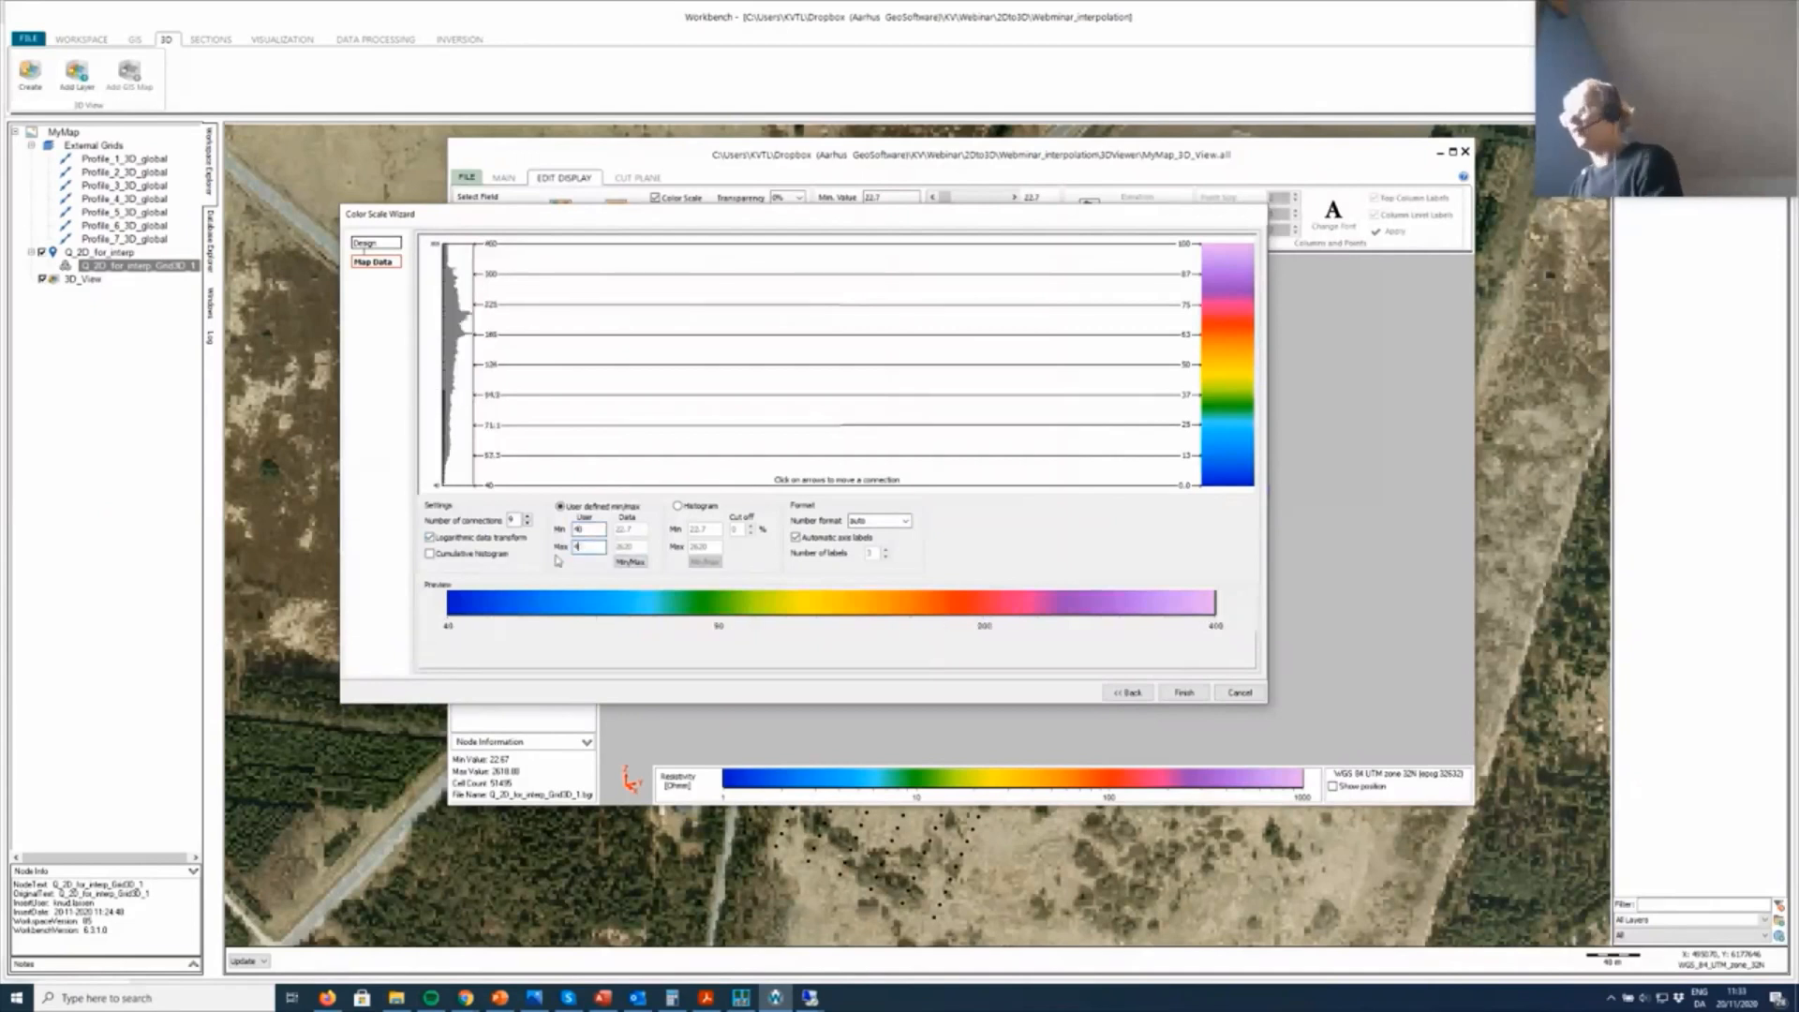
pyautogui.press('BackSpace')
pyautogui.write('100')
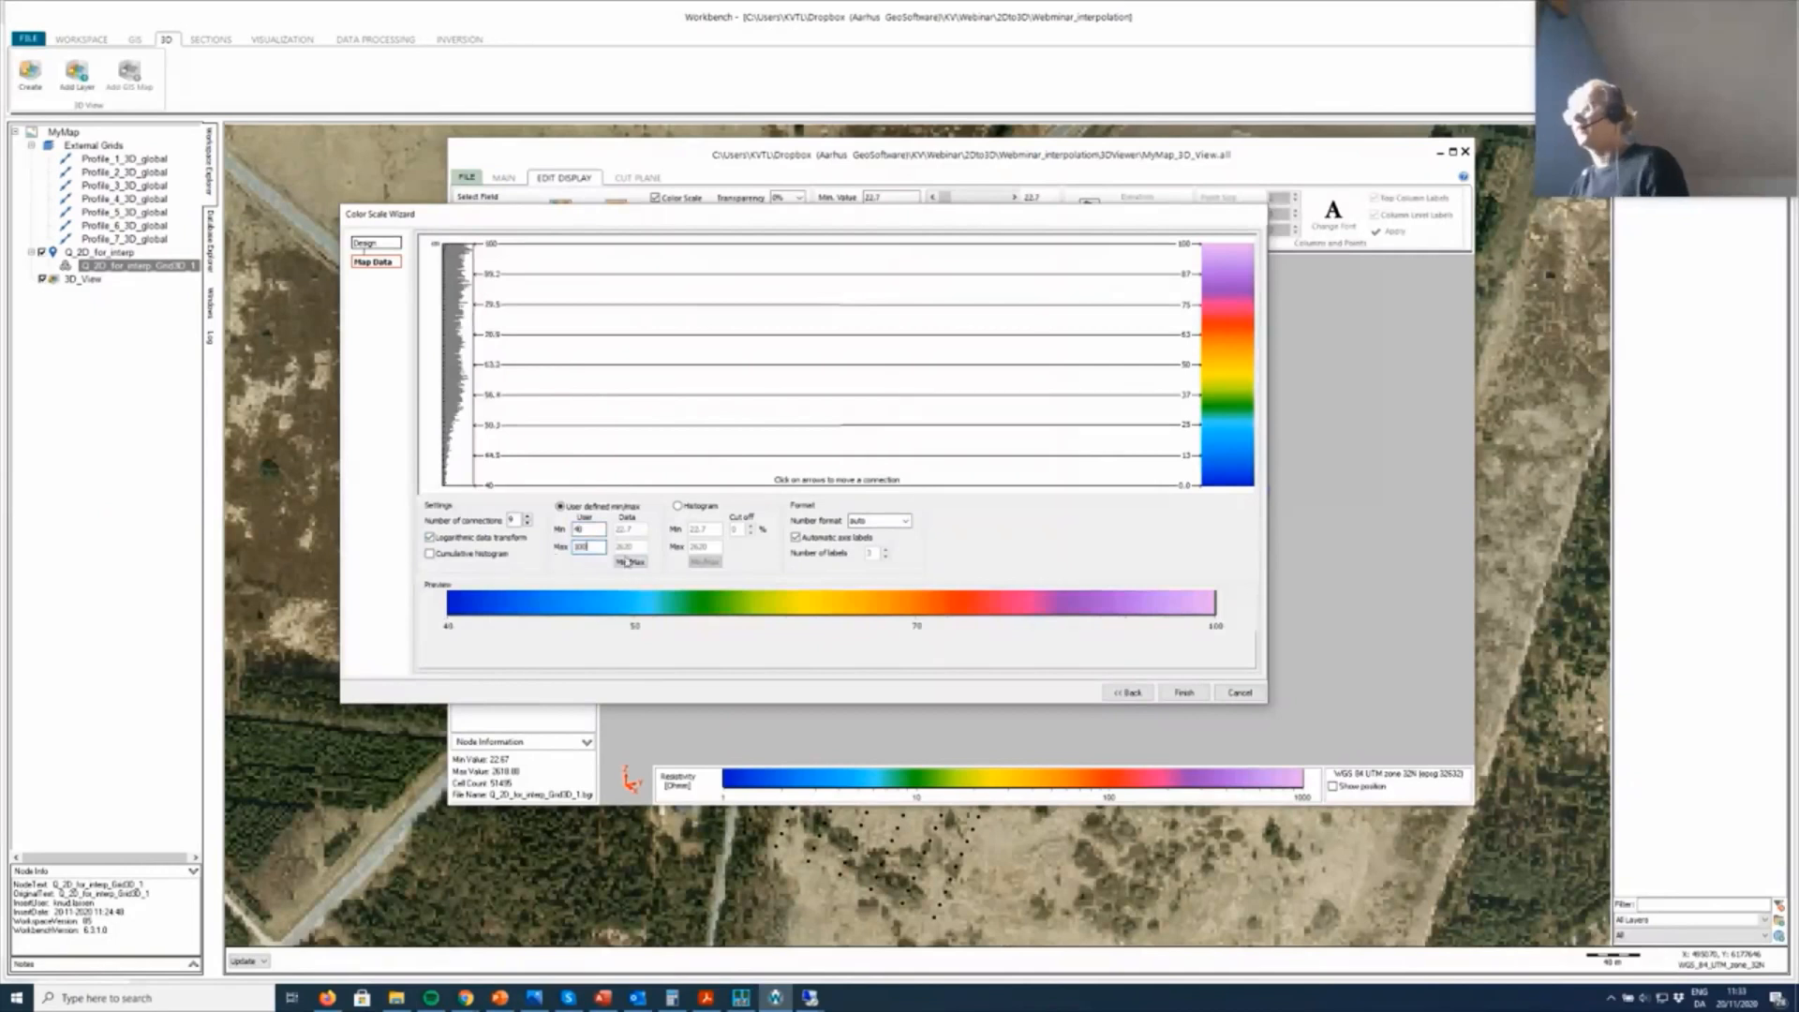
pyautogui.write('0')
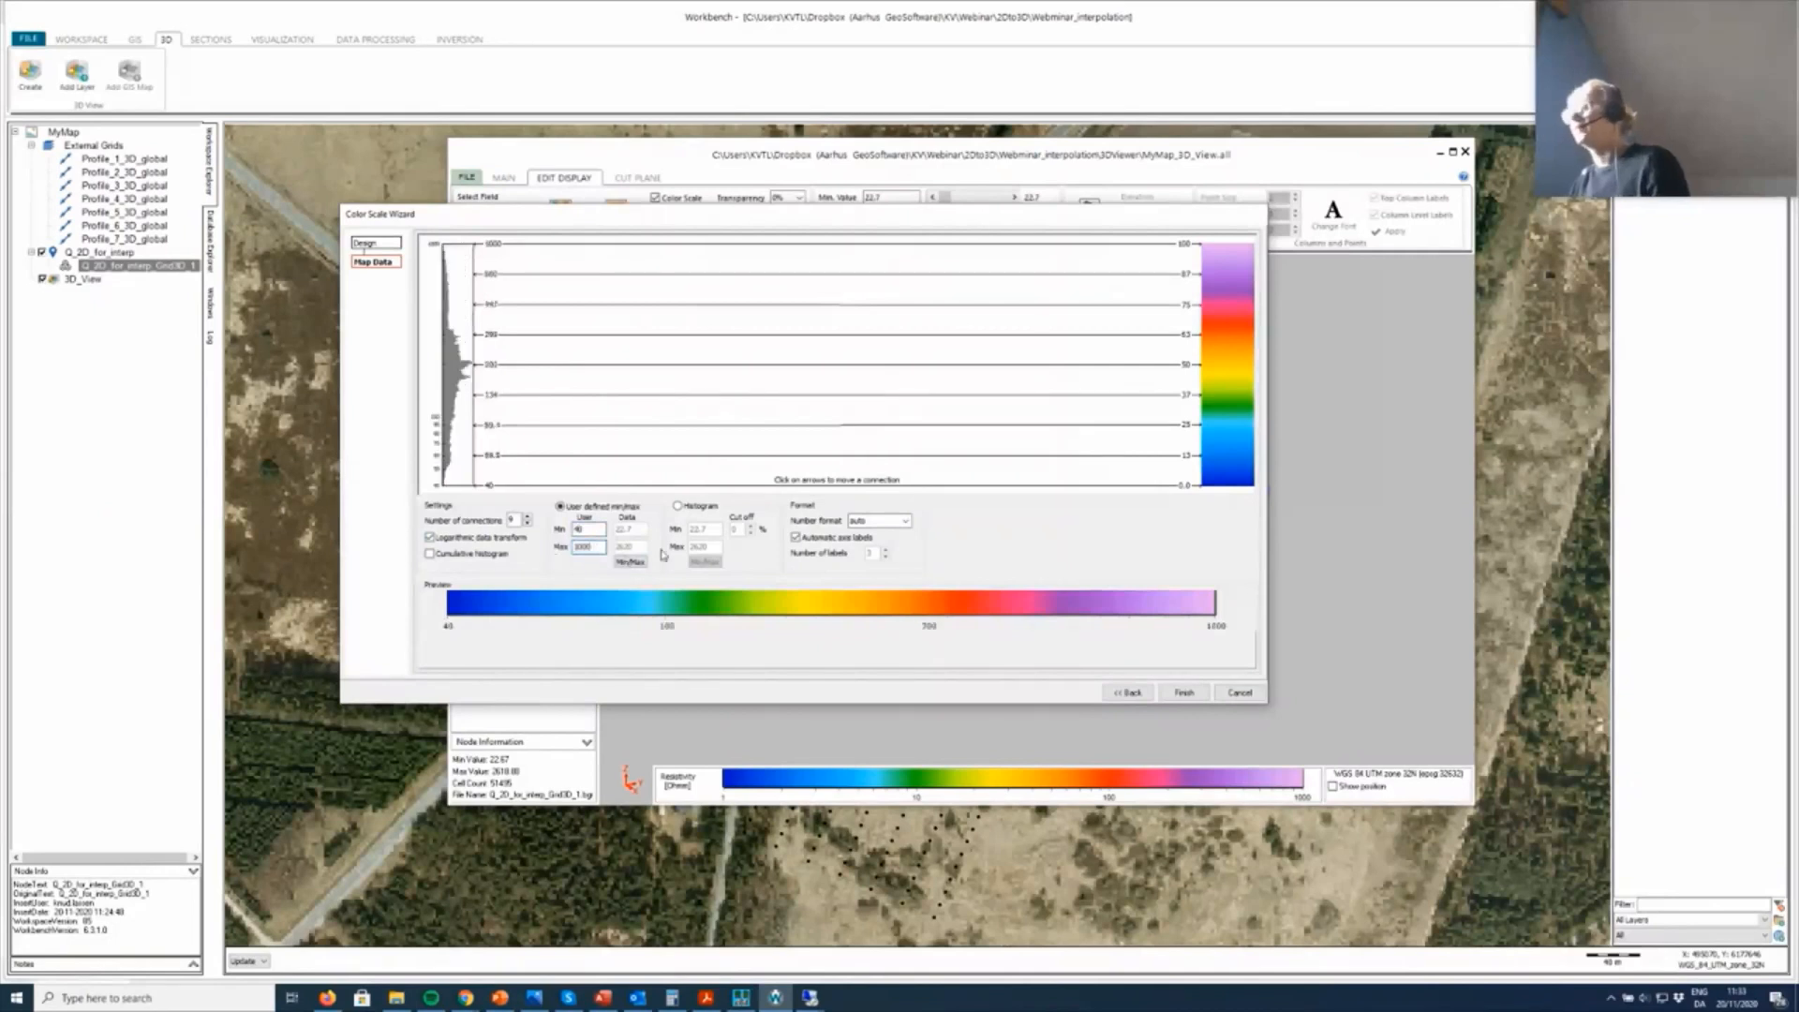
# Step: Finish the wizard, save the new .awc colour scale, apply it, and view the recoloured model
pyautogui.click(1173, 695)
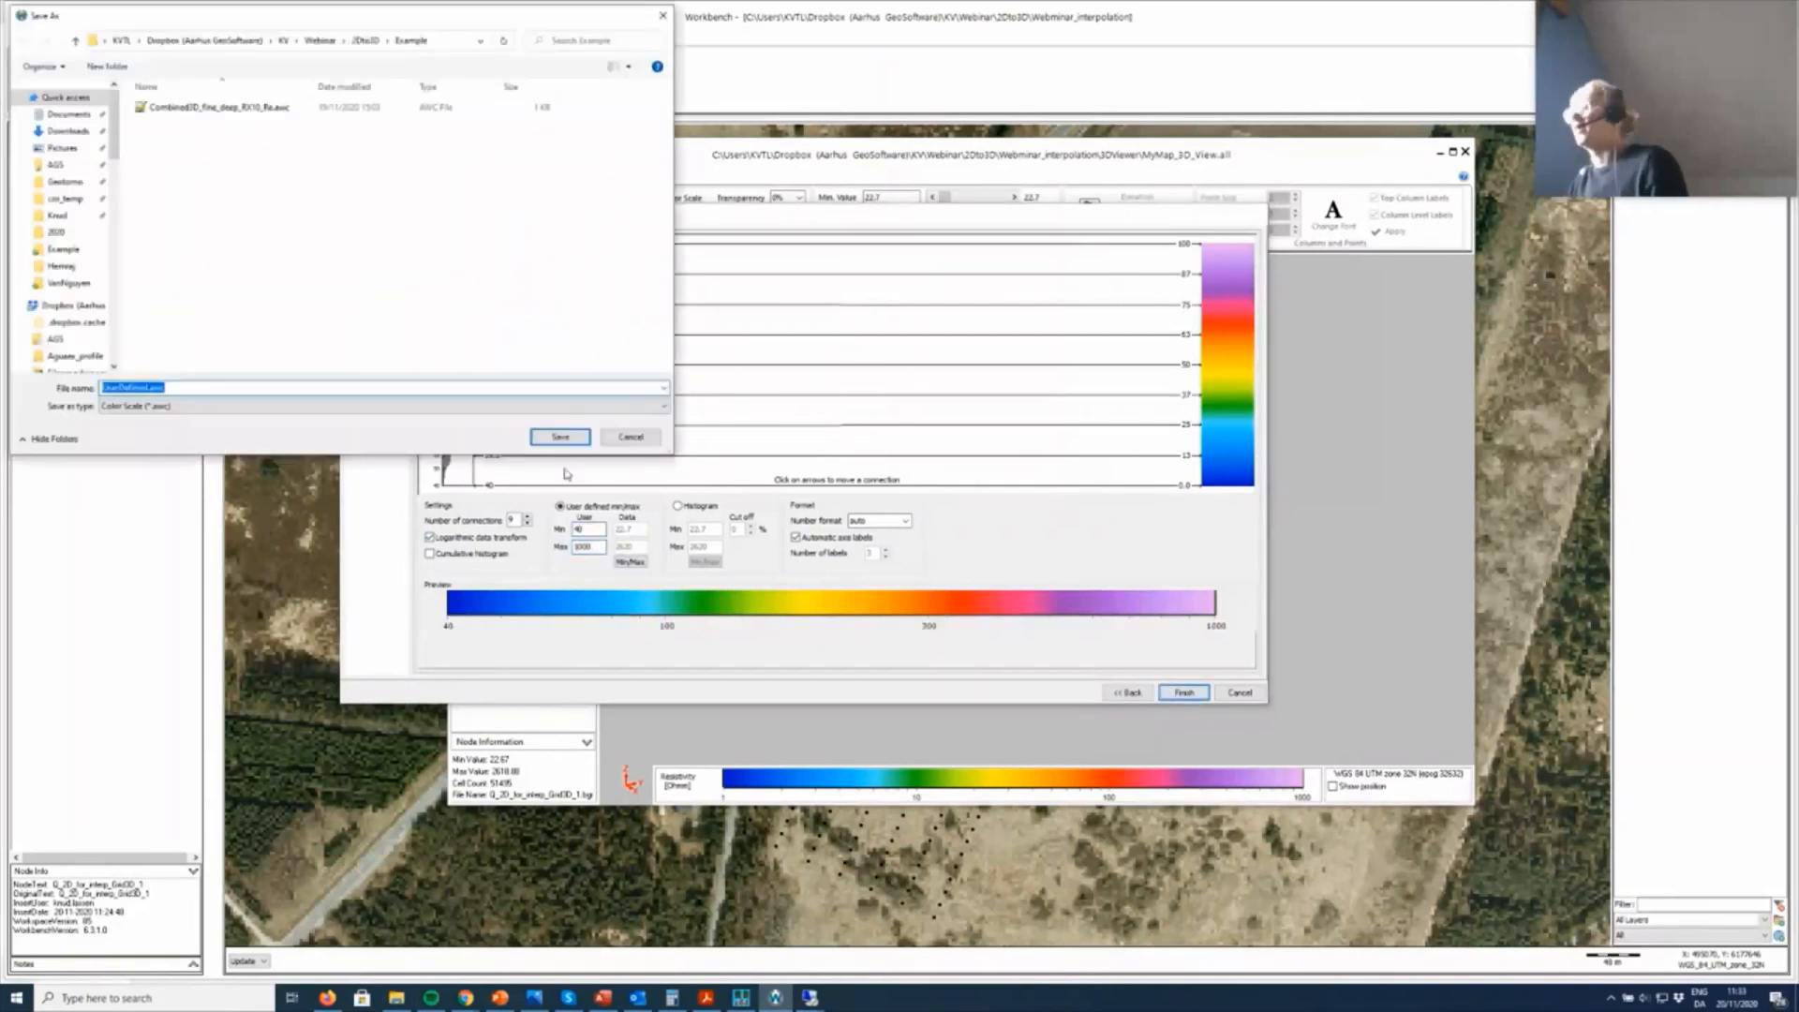
pyautogui.click(573, 441)
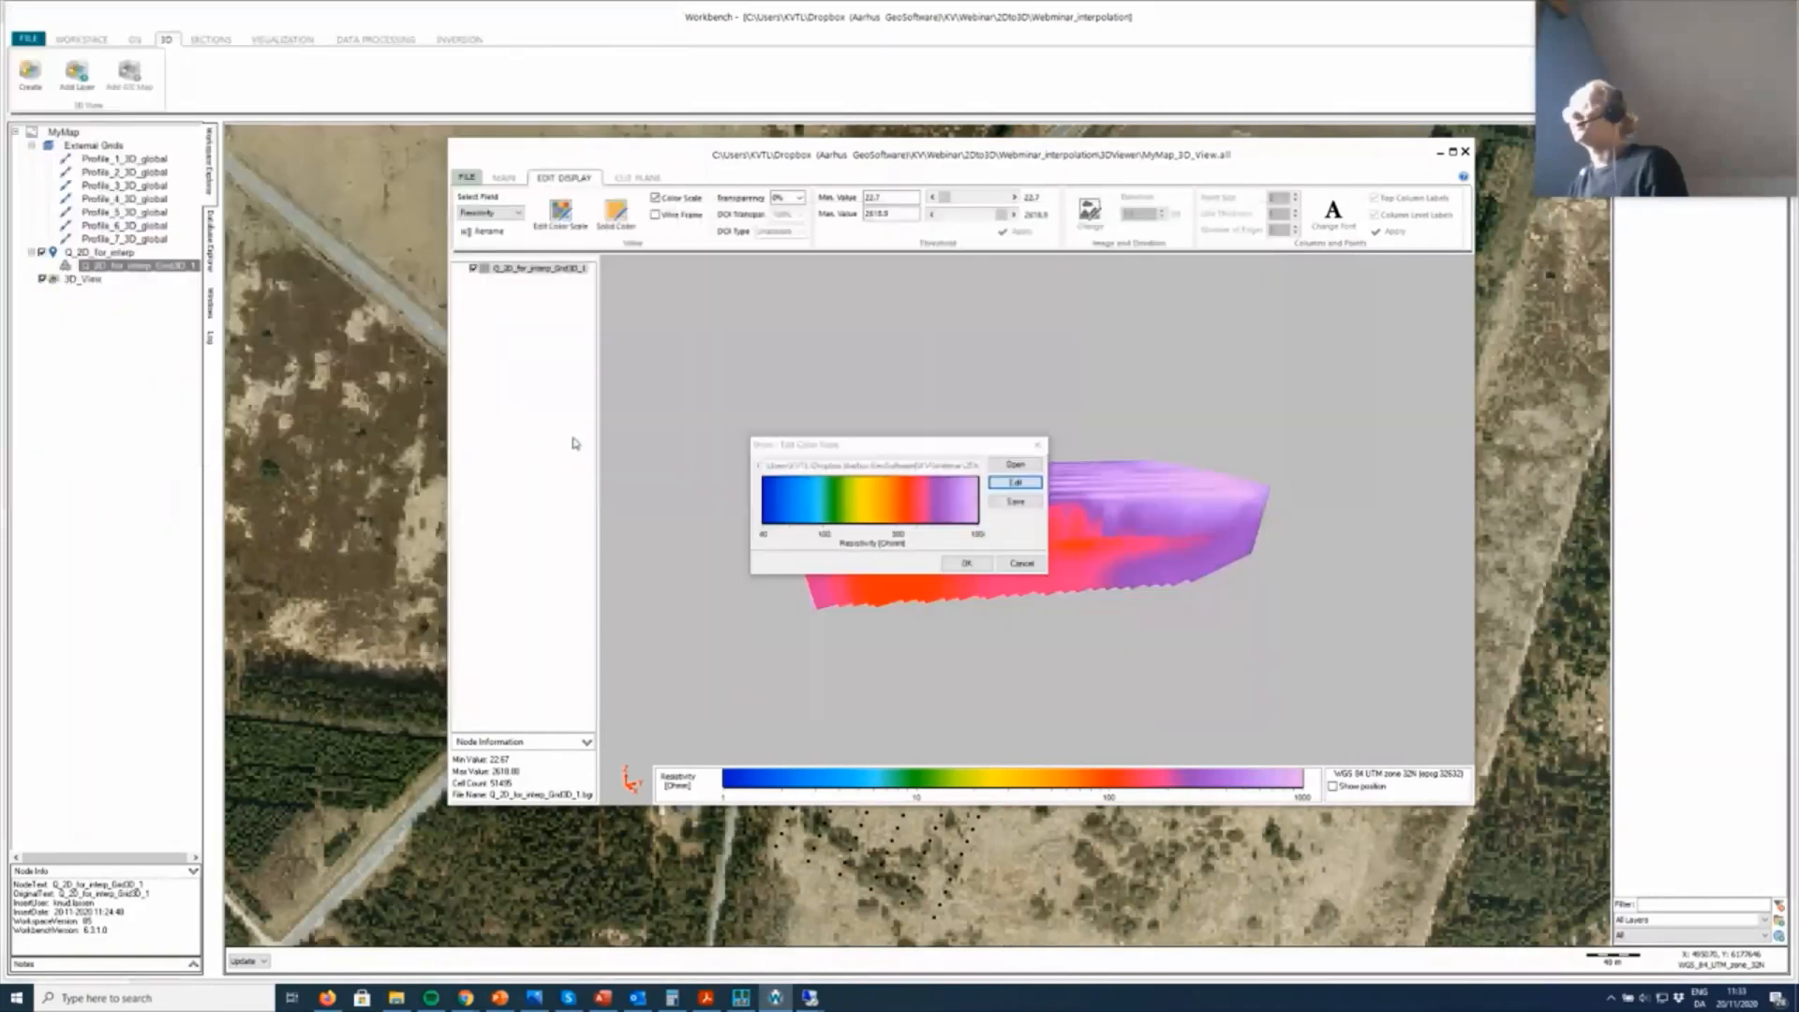
pyautogui.click(966, 564)
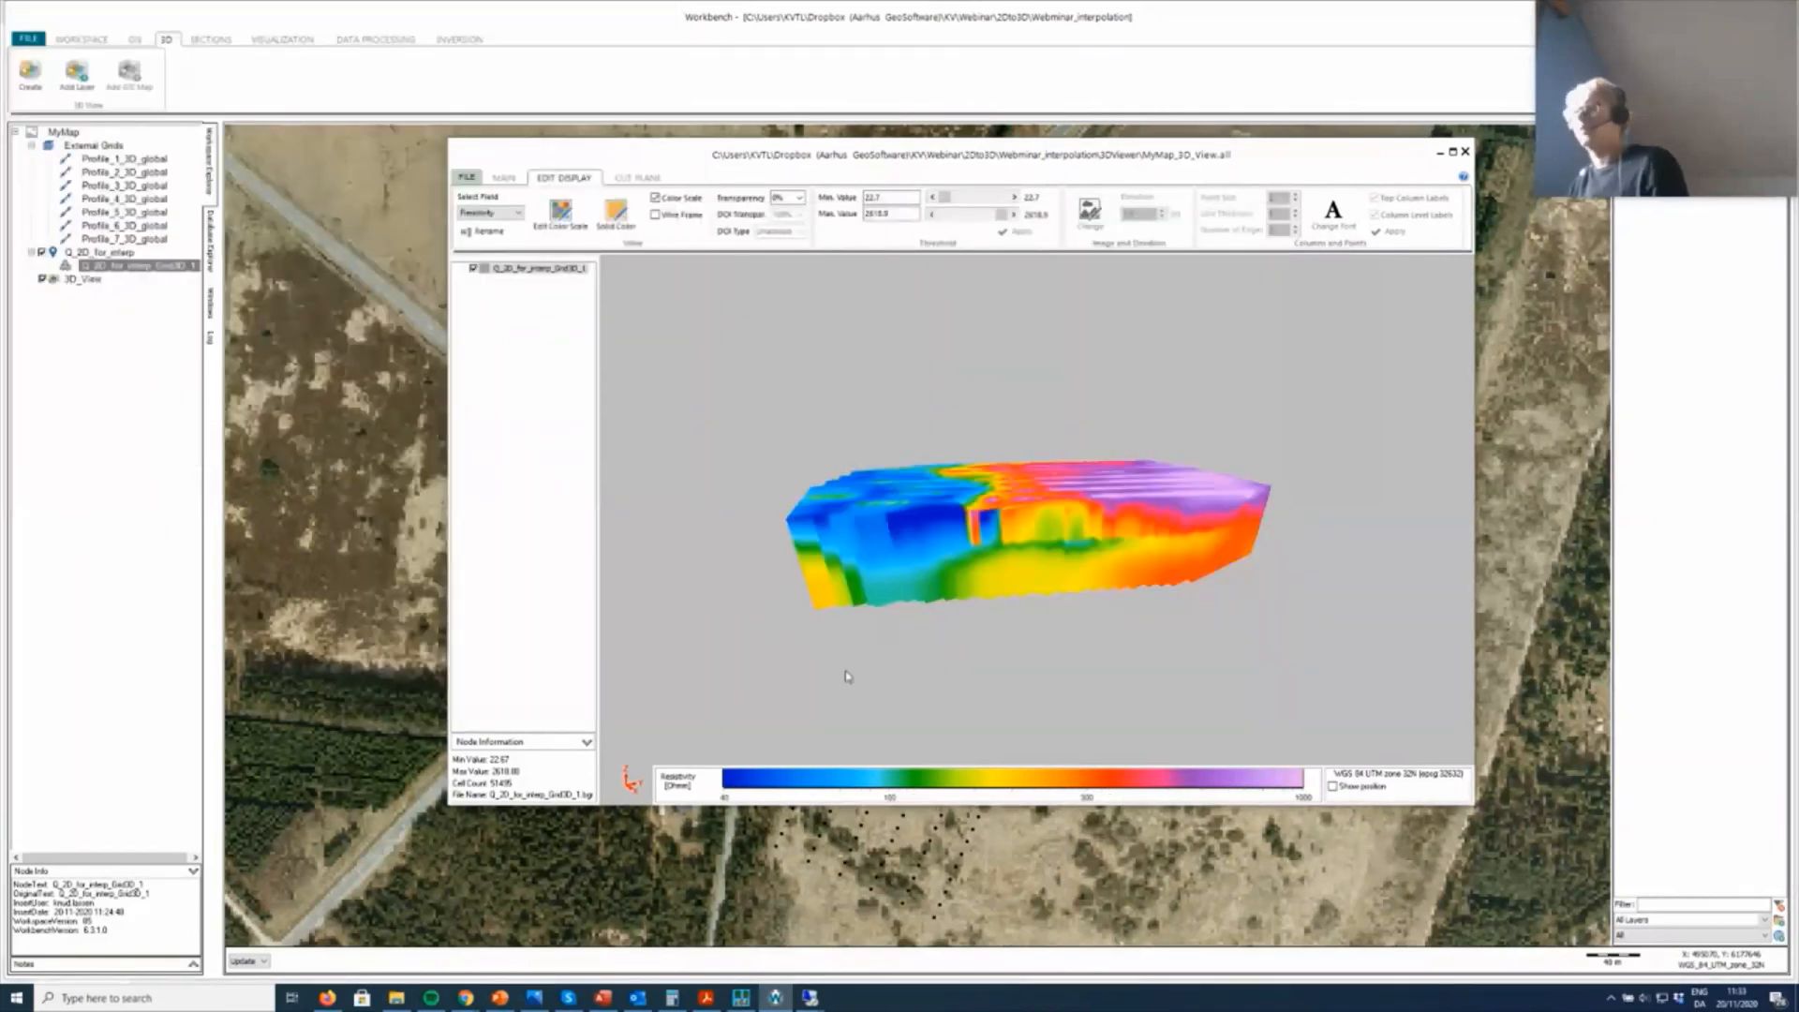
pyautogui.moveTo(993, 600); pyautogui.dragTo(1042, 549)
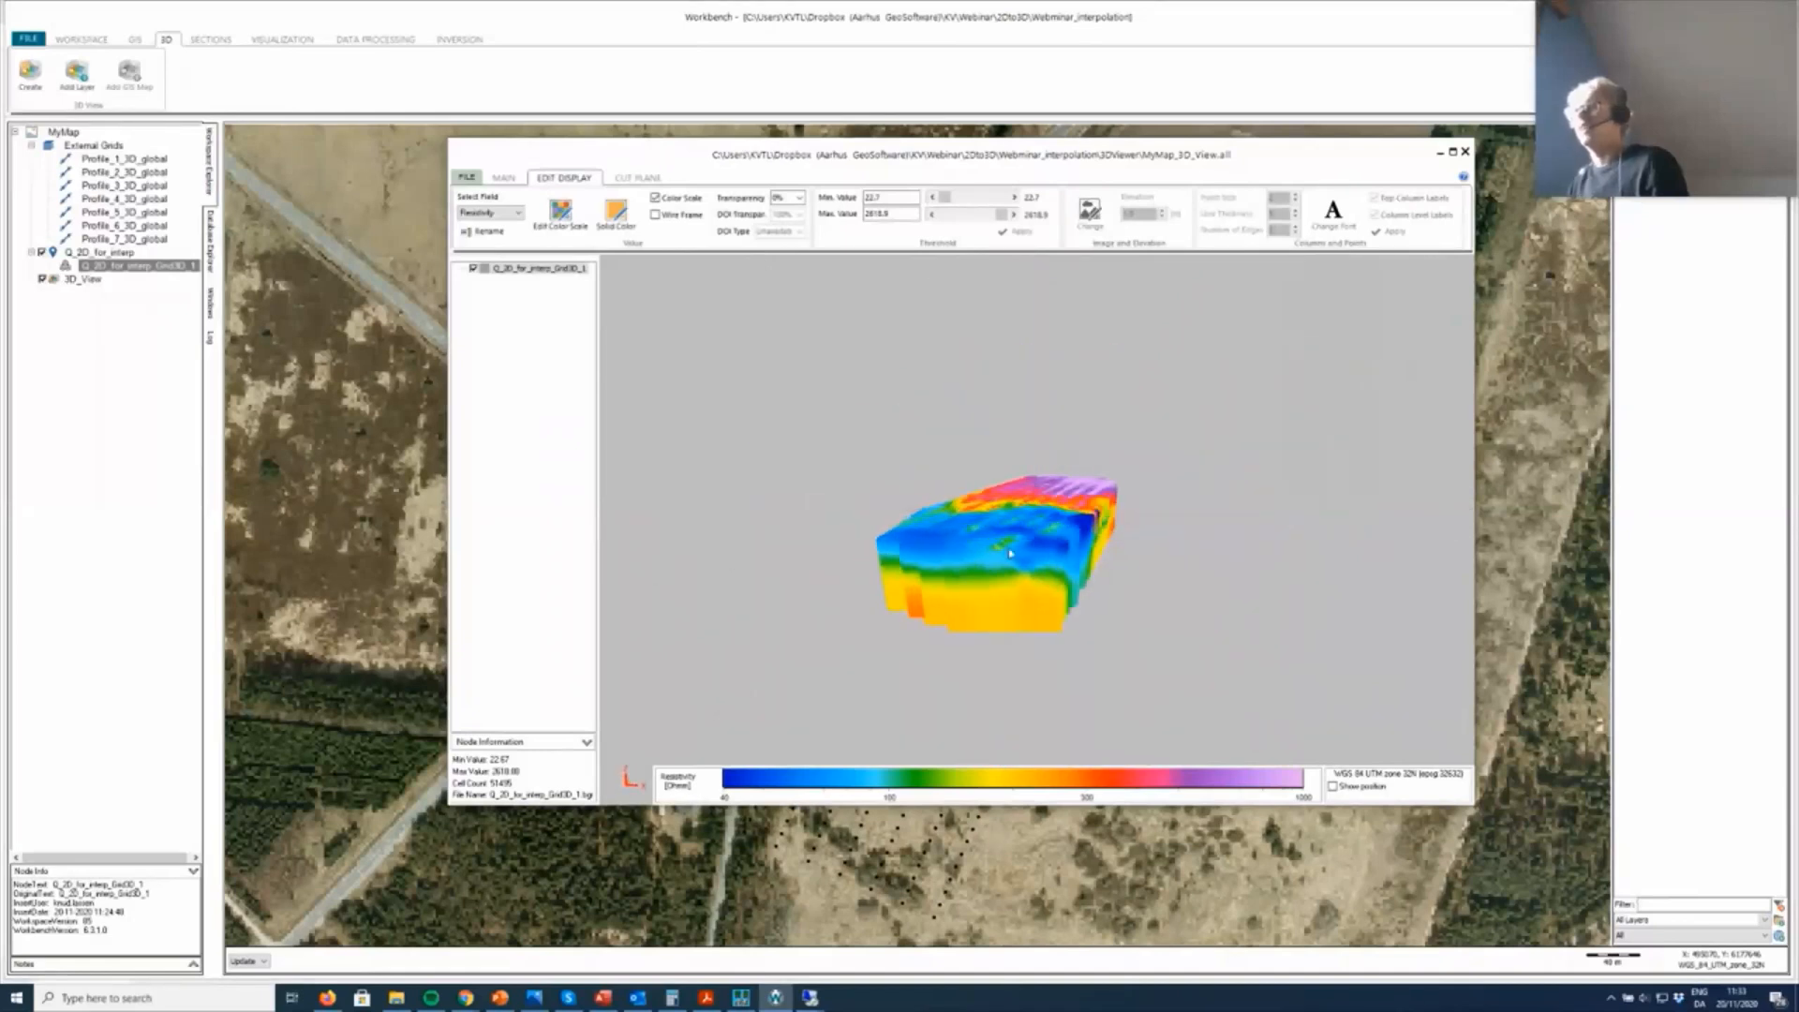
pyautogui.scroll(3, 1042, 549)
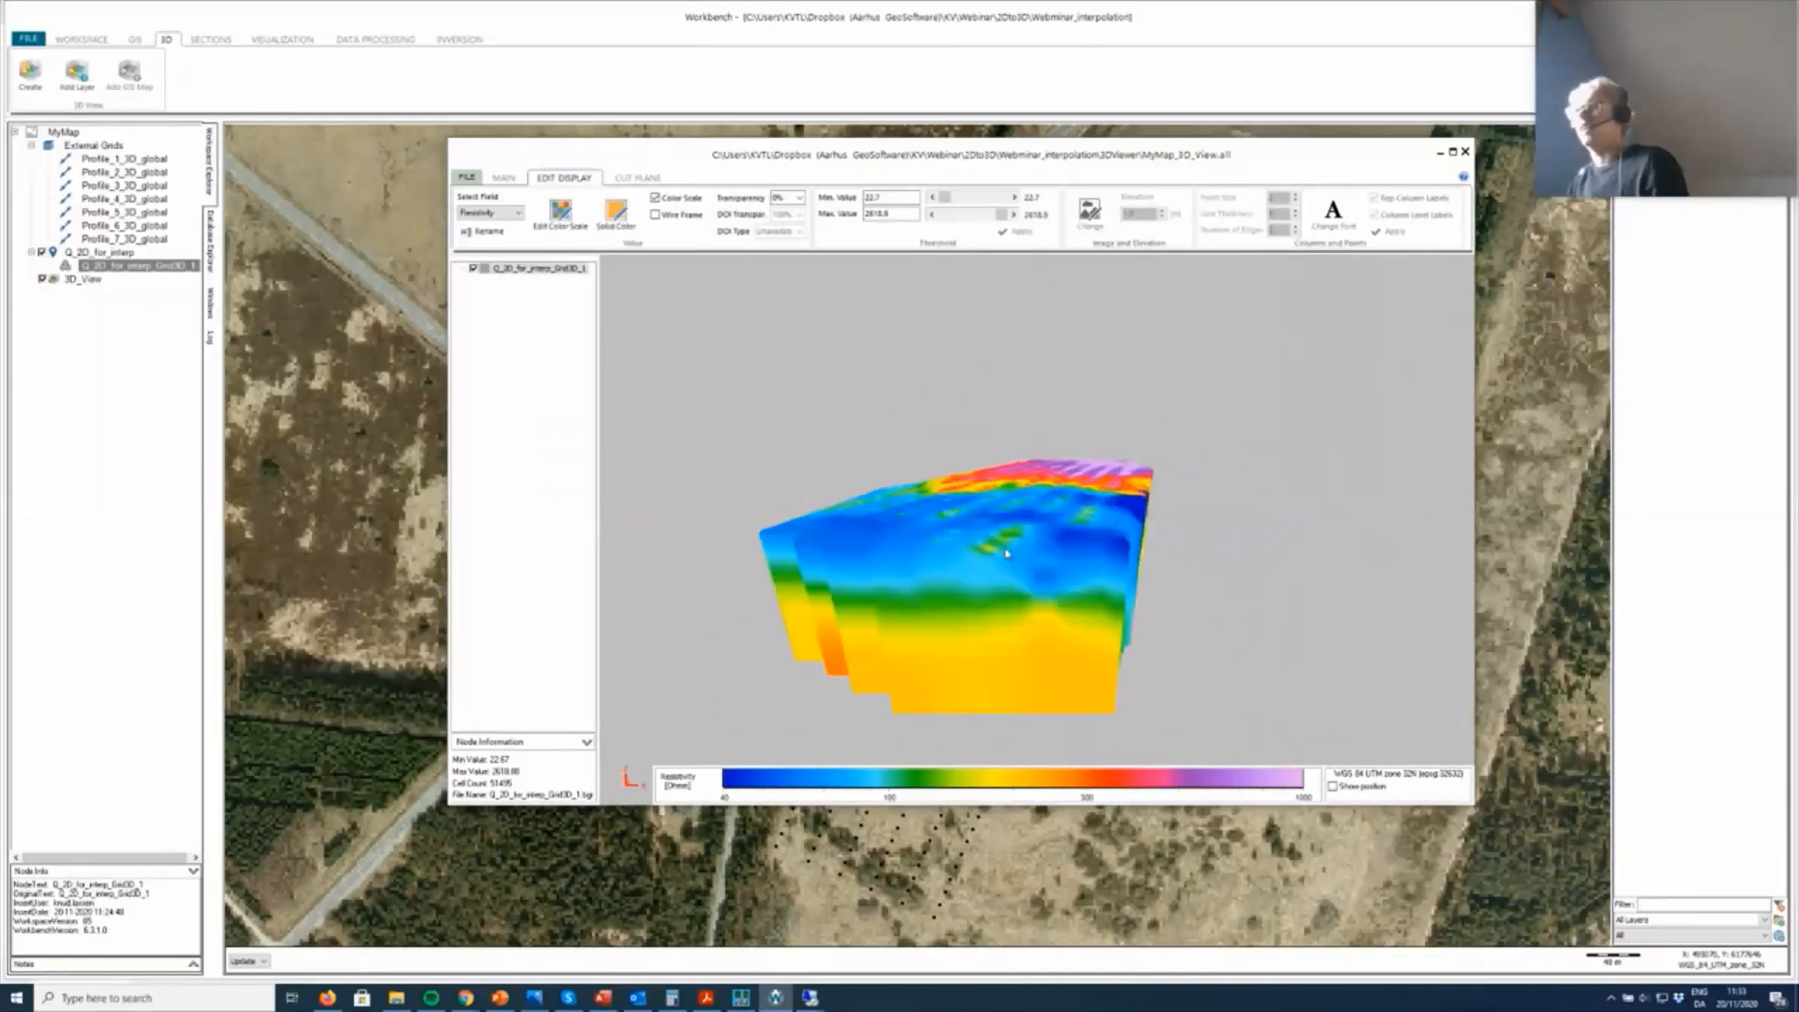
# Step: Apply a Volume cut plane to the grid and step it forward and back
pyautogui.click(637, 178)
pyautogui.click(535, 231)
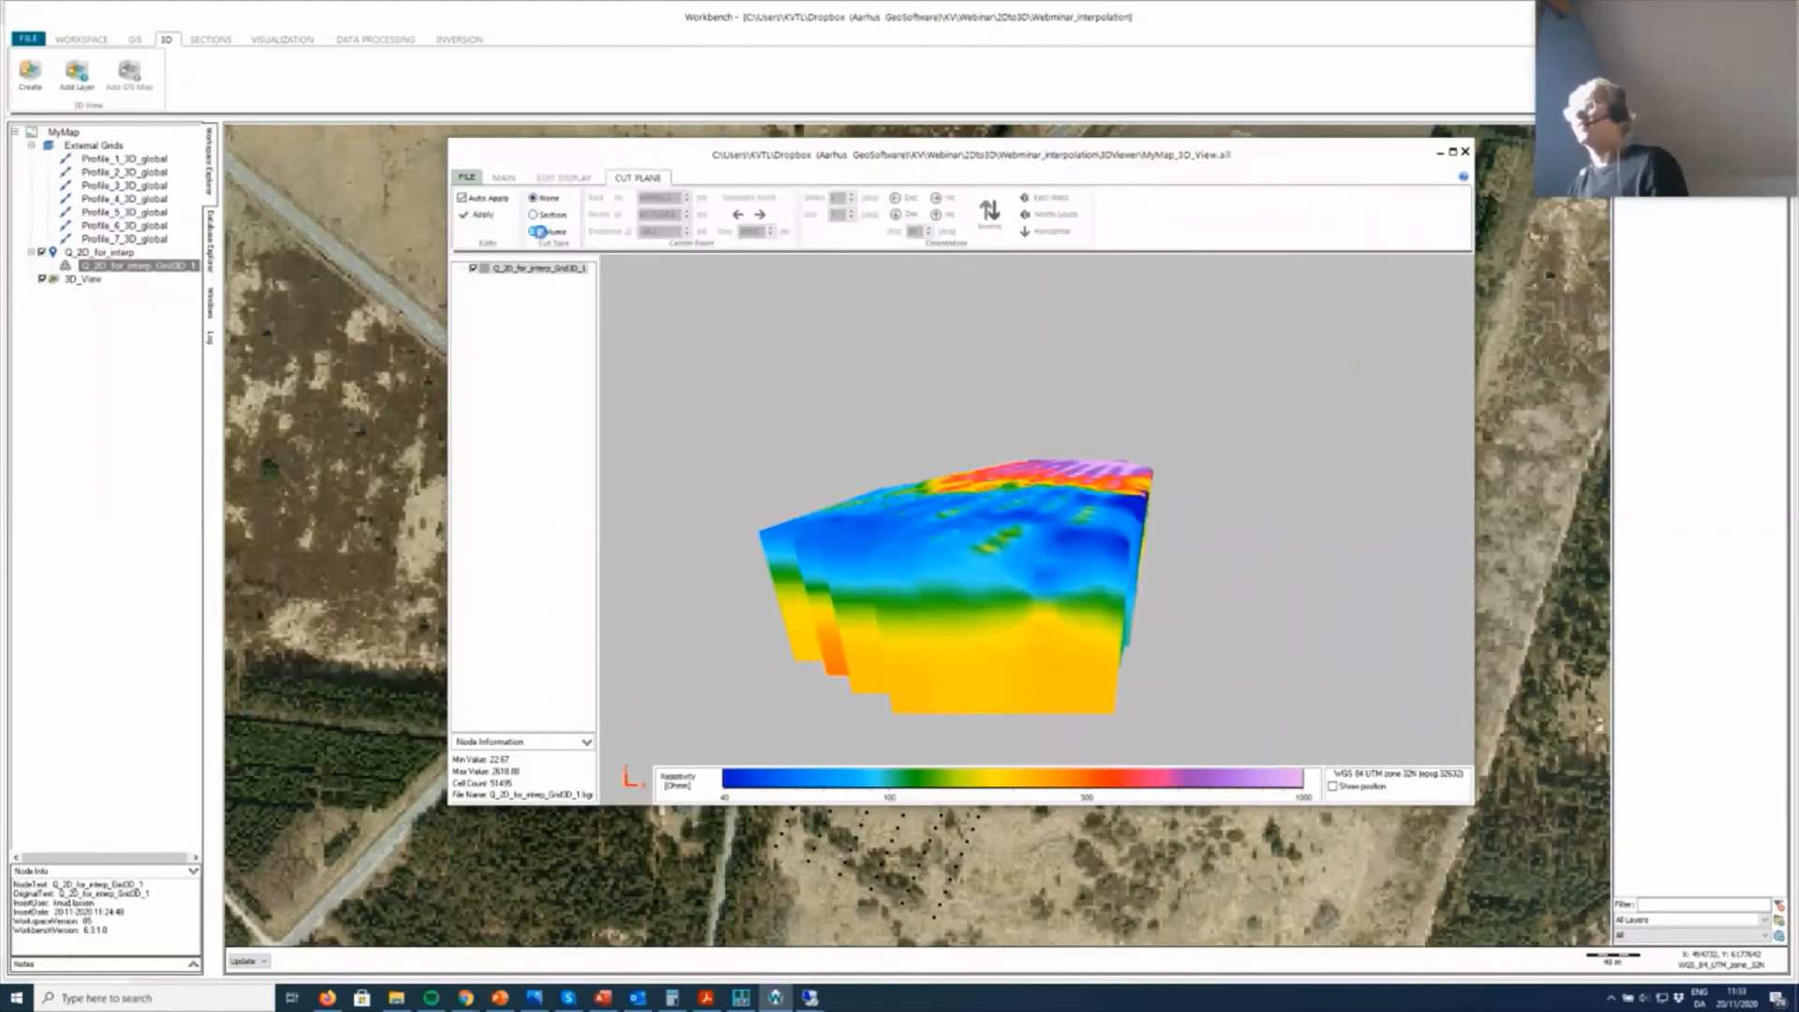
pyautogui.moveTo(1154, 549); pyautogui.dragTo(1065, 504)
pyautogui.click(760, 215)
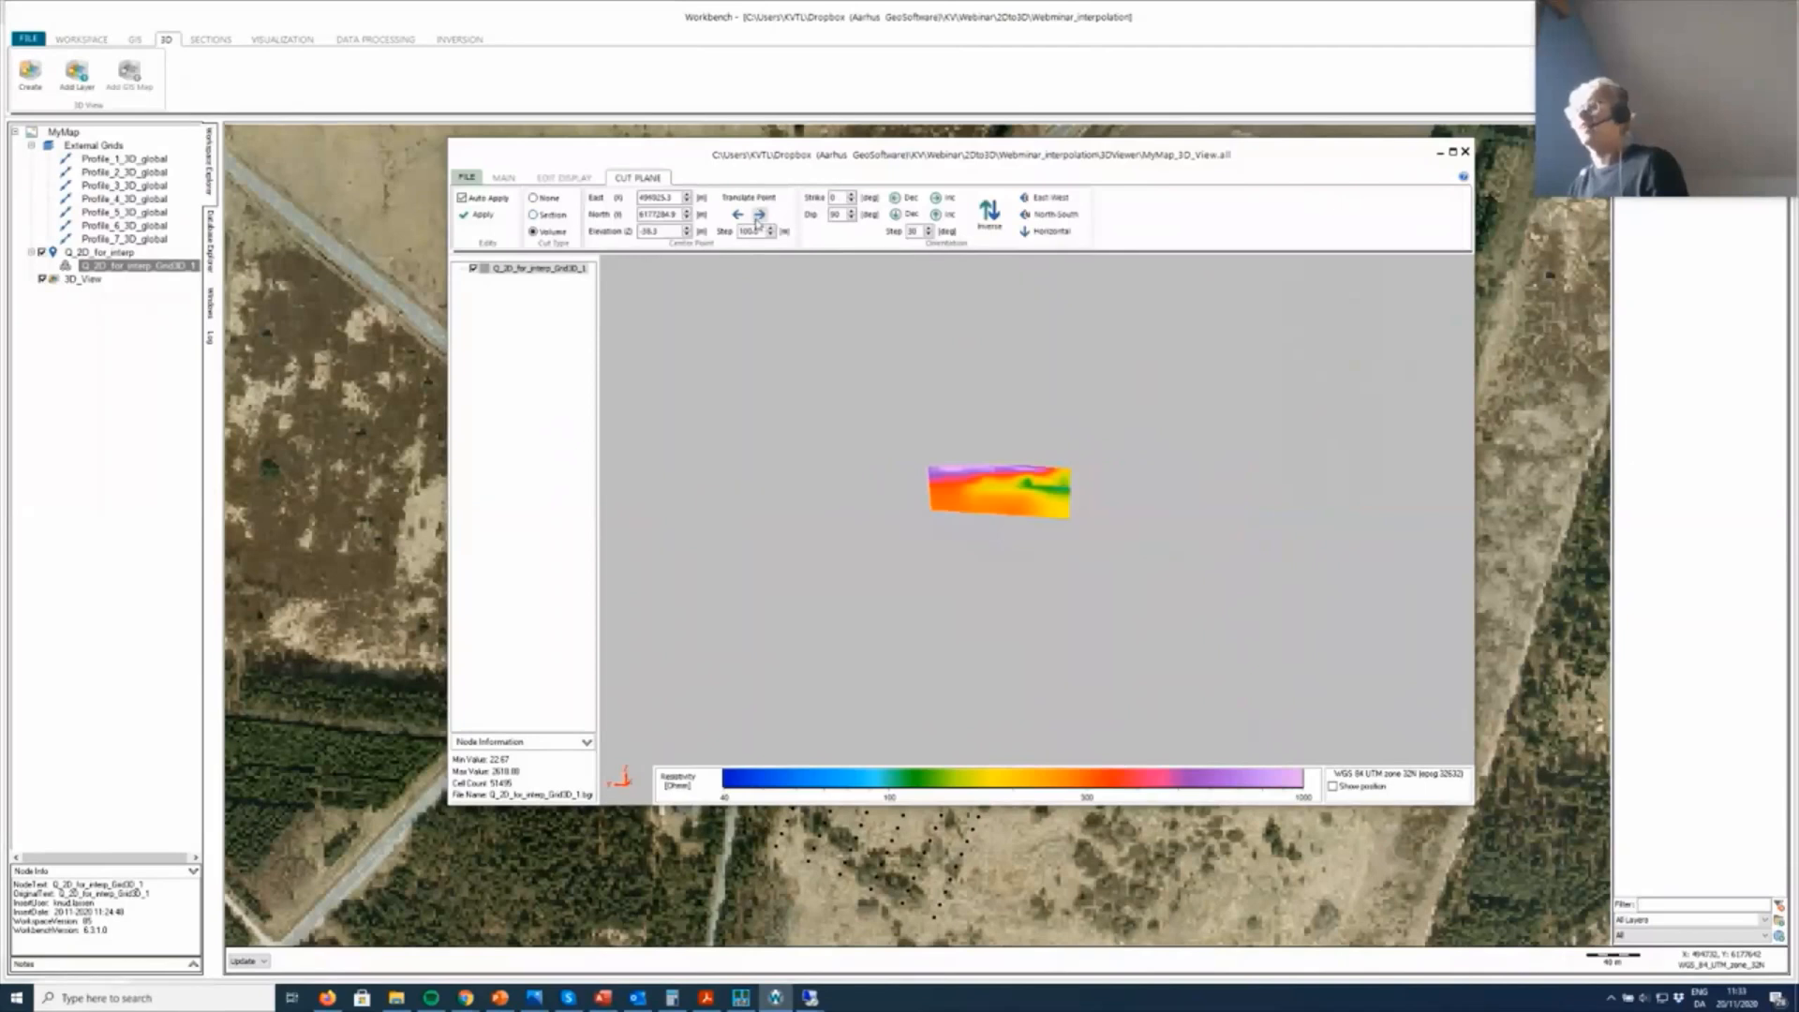
pyautogui.click(738, 214)
pyautogui.click(737, 214)
pyautogui.click(737, 214)
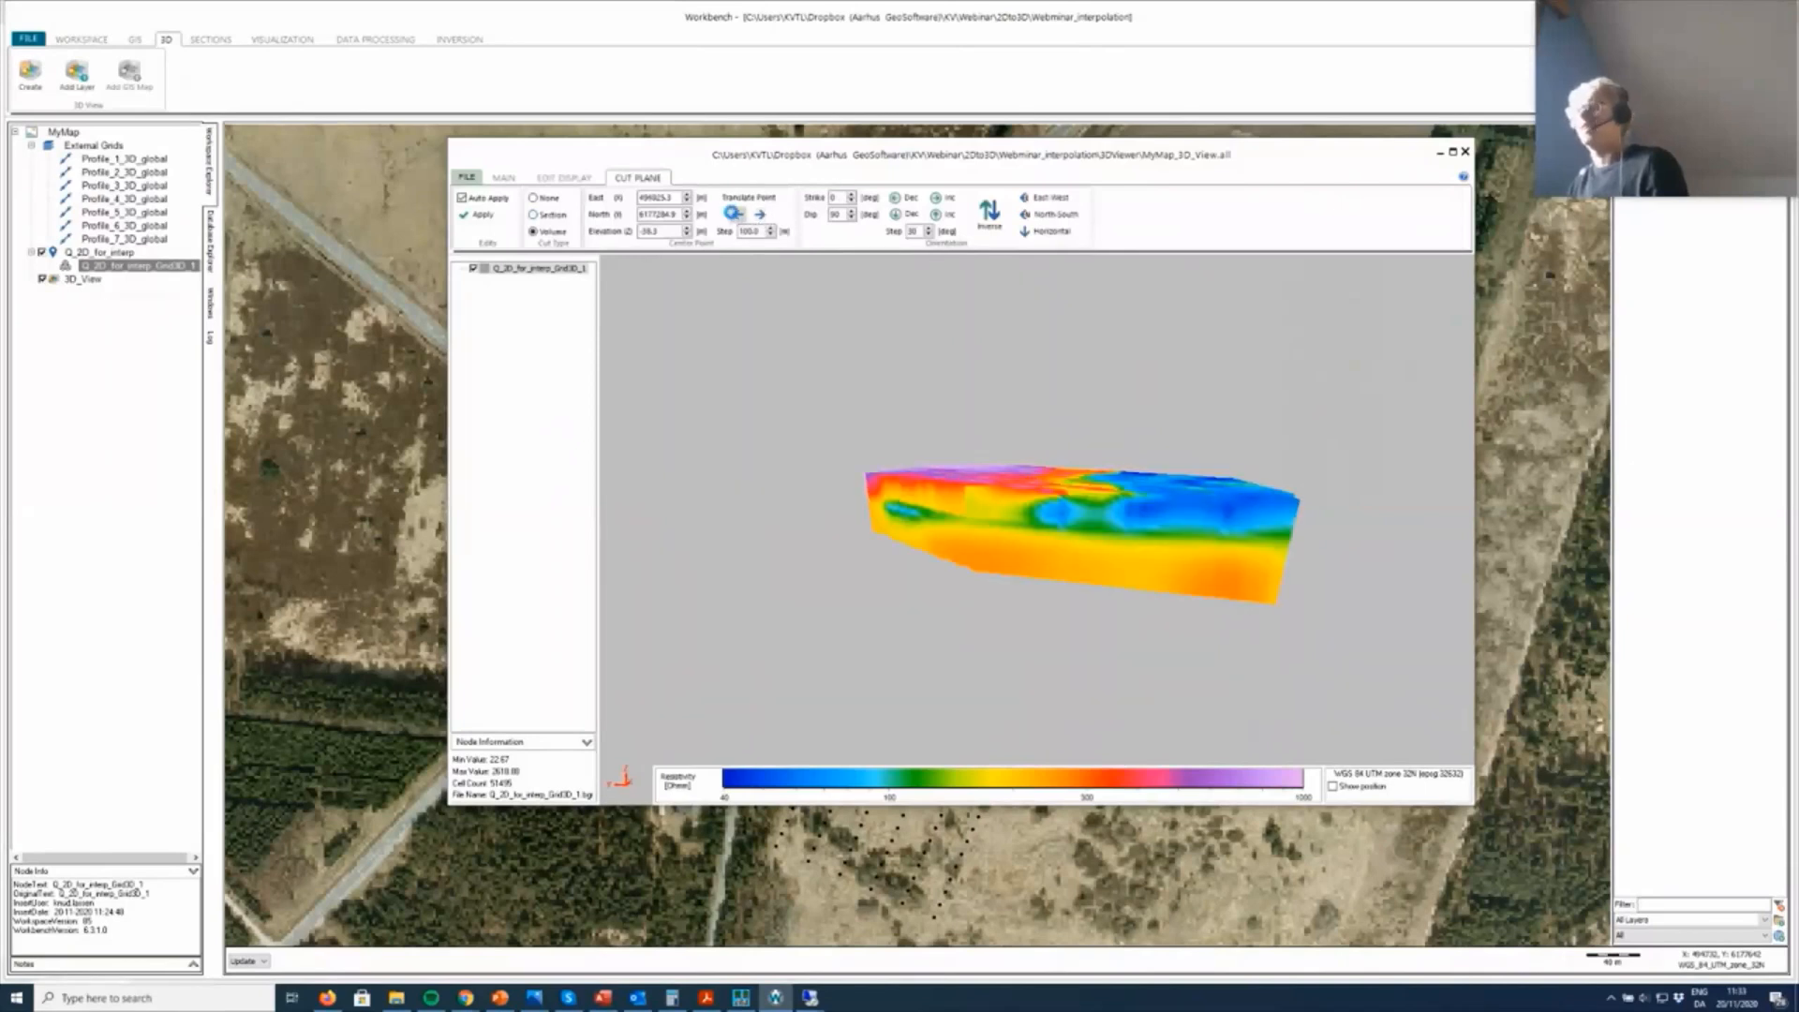
# Step: Switch to a single vertical Section shifted 100 m East into the grid
pyautogui.click(533, 214)
pyautogui.click(759, 215)
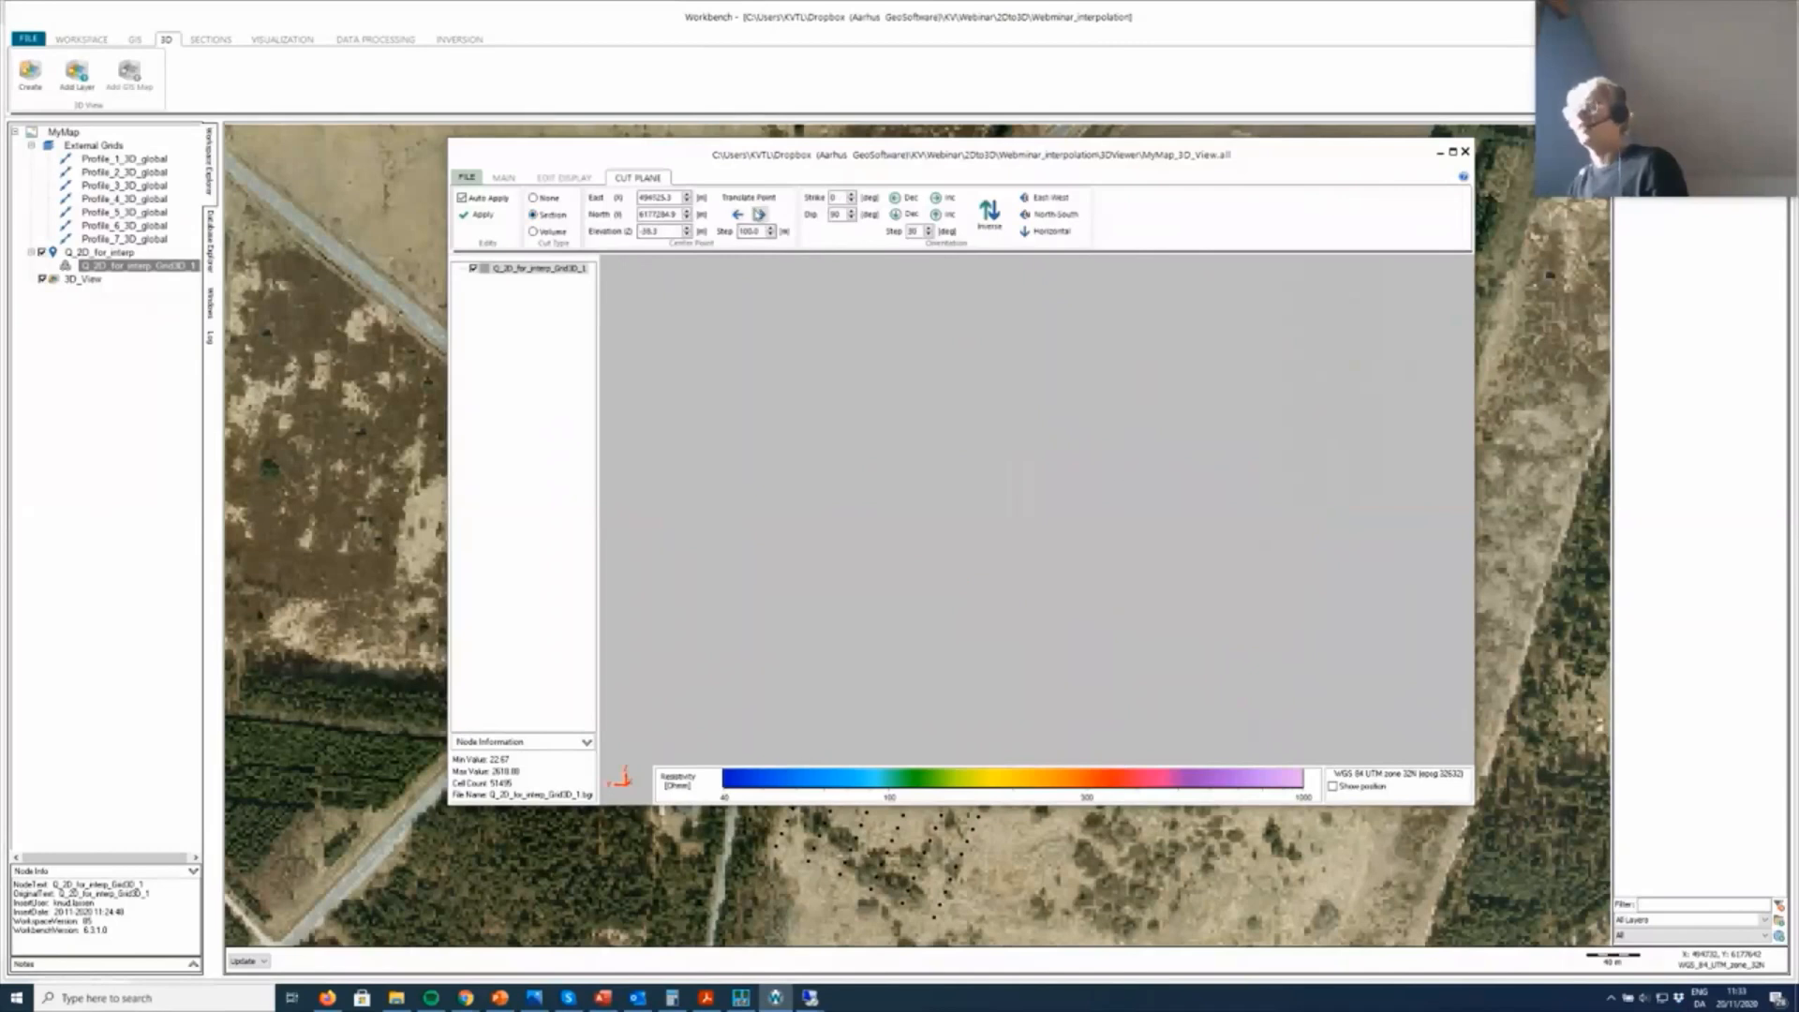
pyautogui.click(759, 215)
pyautogui.moveTo(1221, 567); pyautogui.dragTo(1004, 566)
pyautogui.scroll(3, 1084, 567)
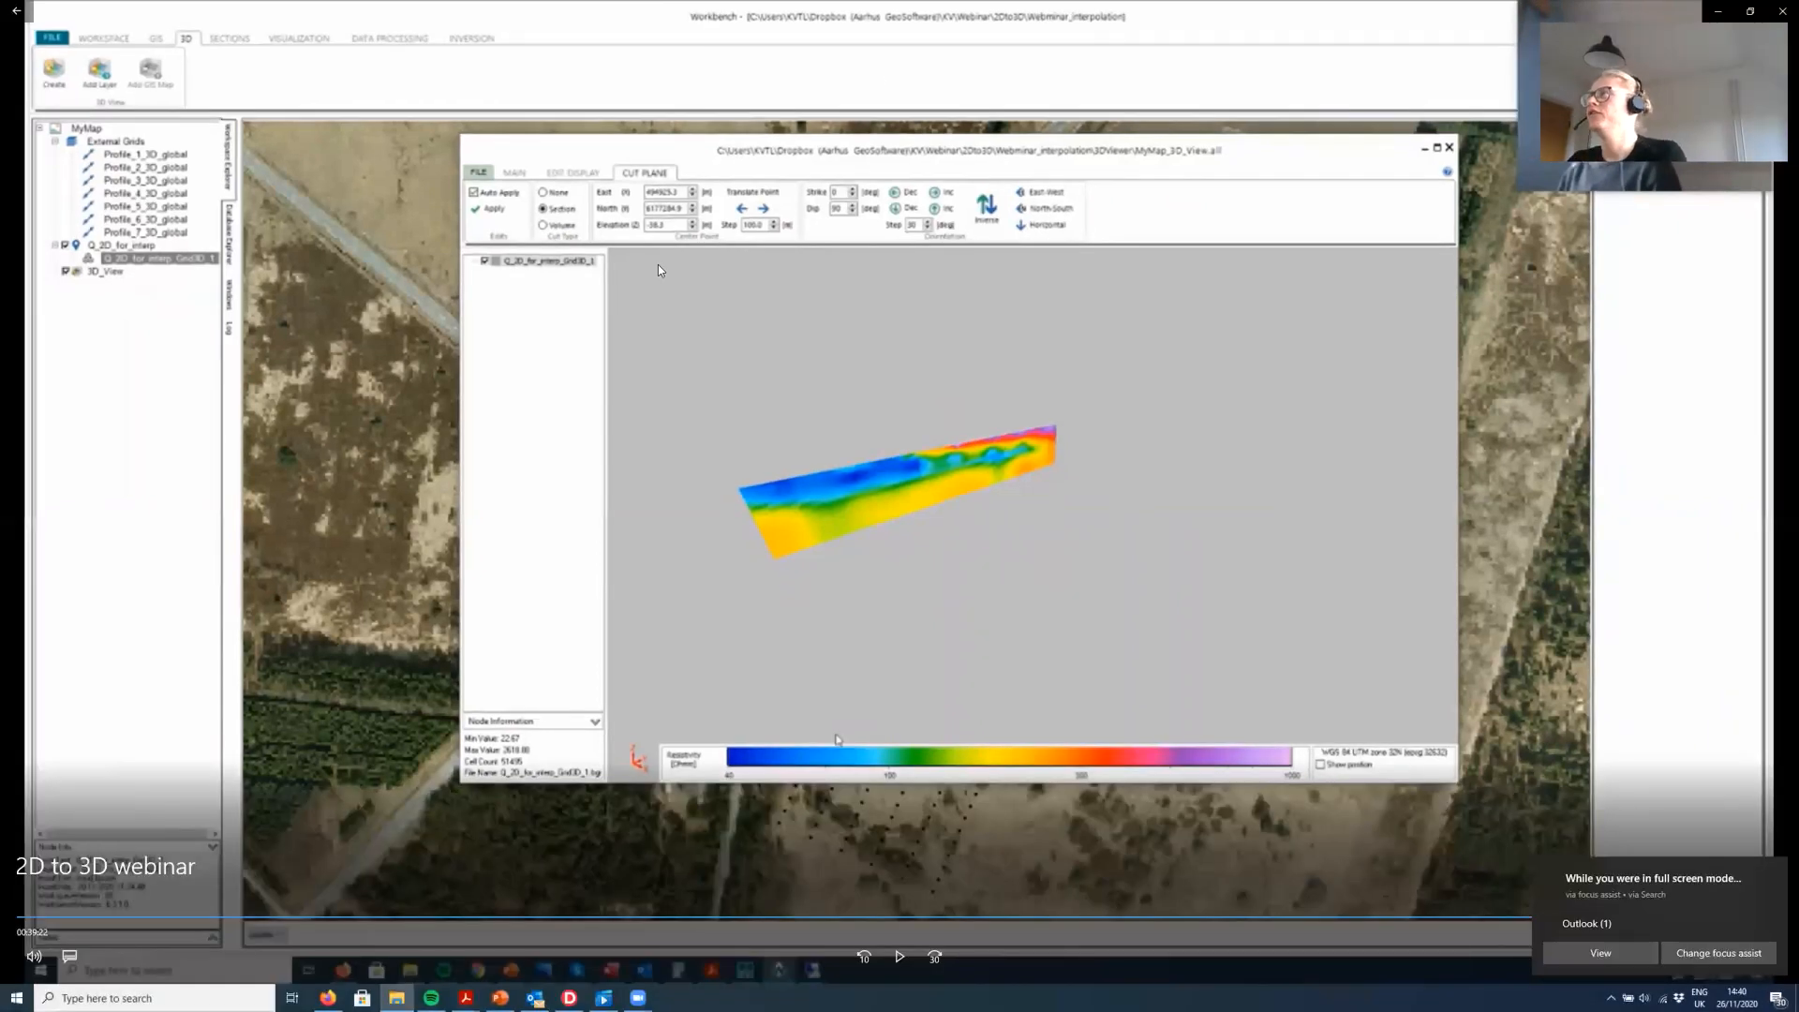
# Step: Minimize Workbench to reveal the Example folder in File Explorer
pyautogui.click(1719, 11)
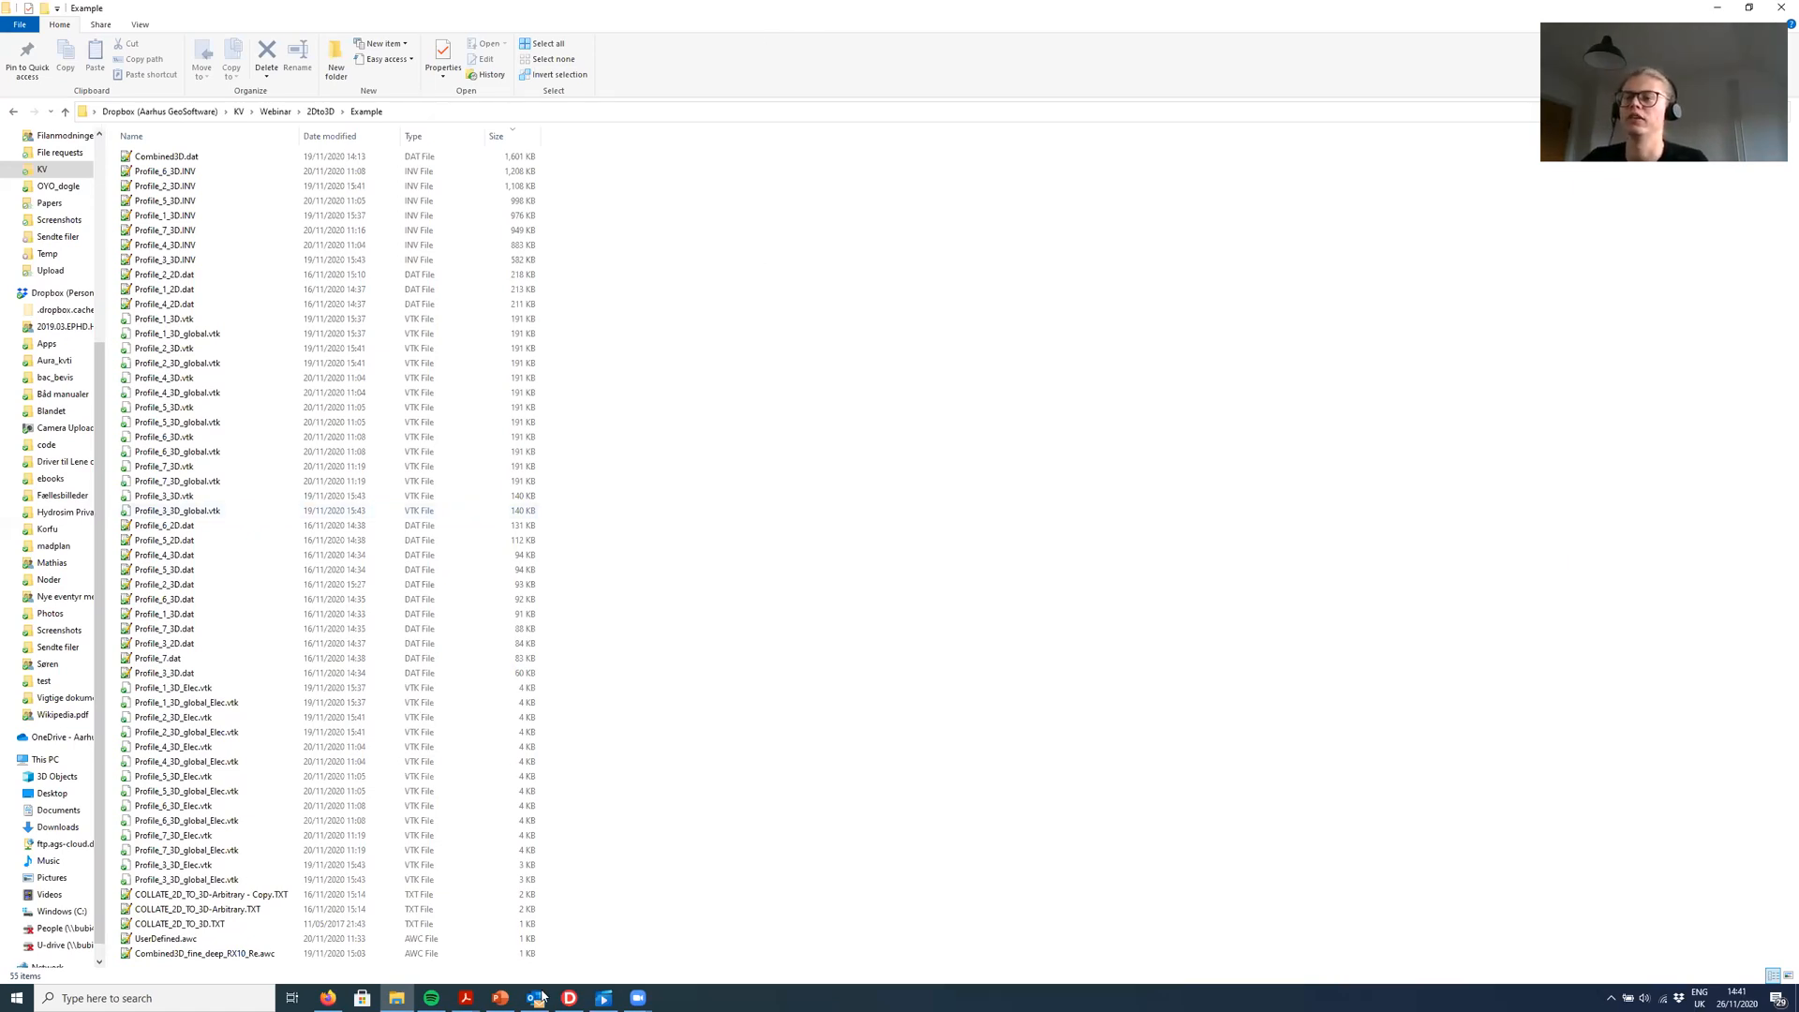
# Step: Open COLLATE_2D_TO_3D-Arbitrary.TXT in Notepad++ and decline the update prompt
pyautogui.doubleClick(246, 914)
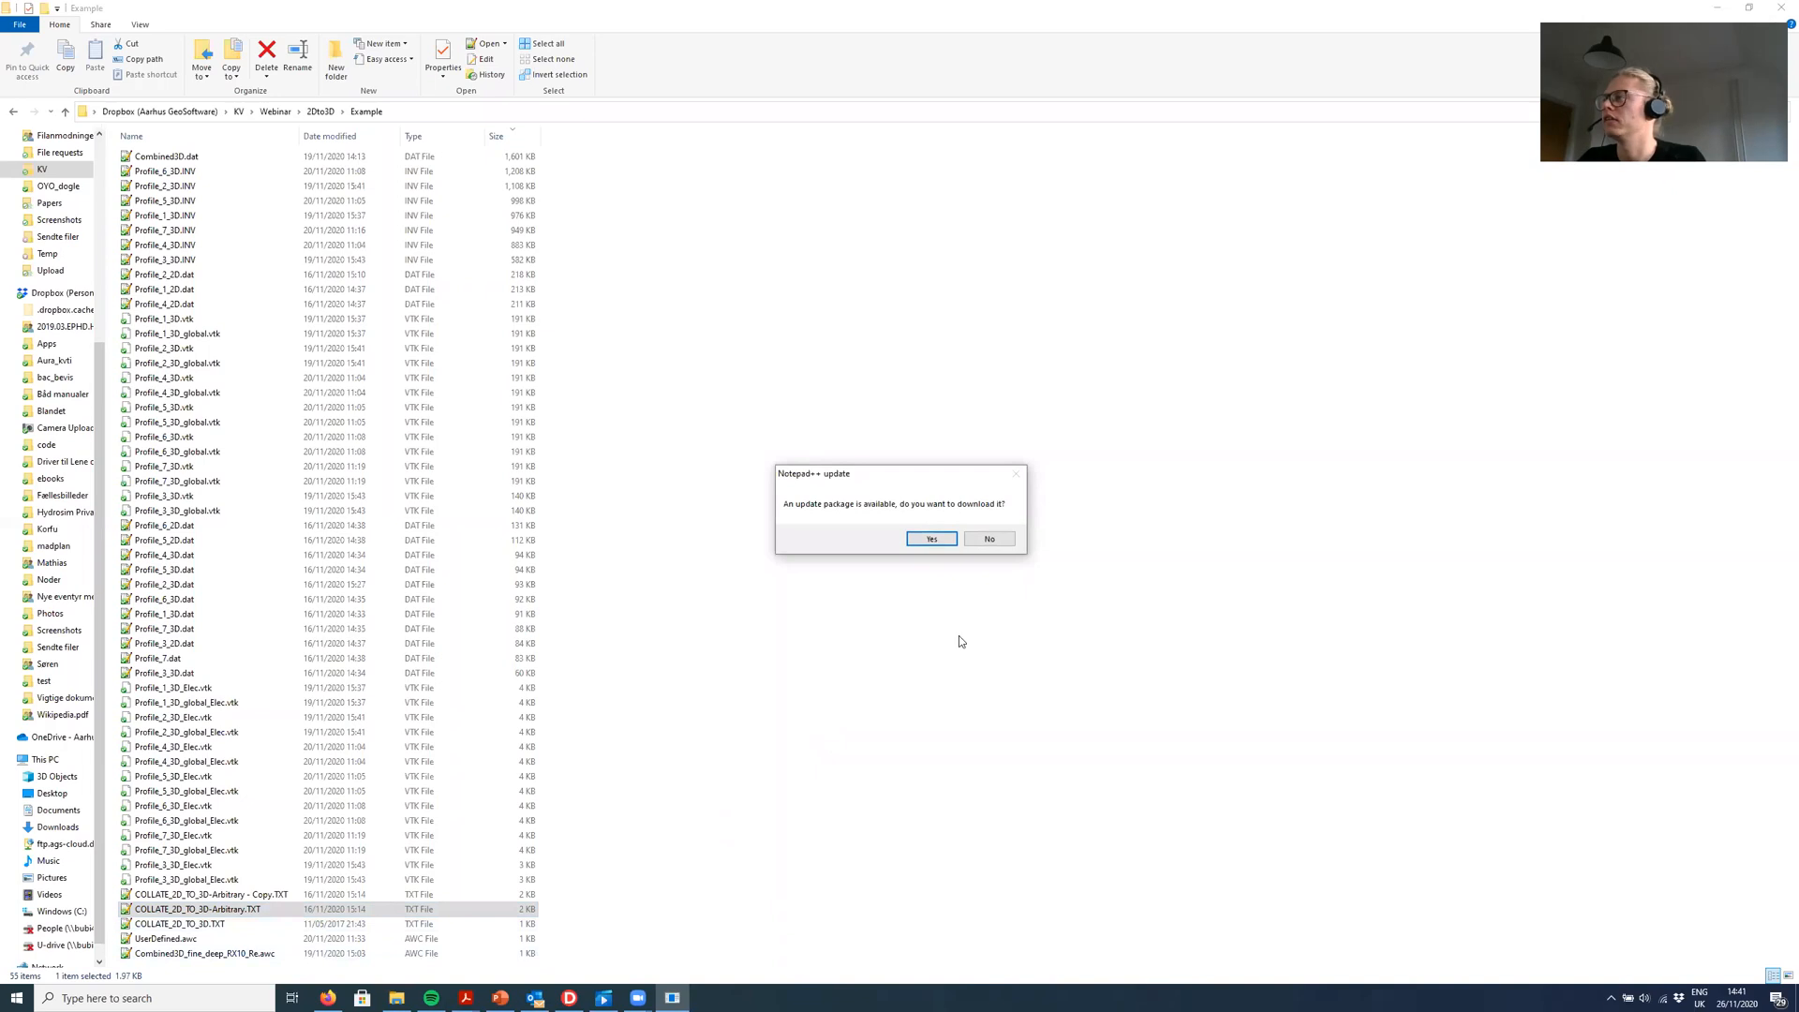
pyautogui.click(989, 538)
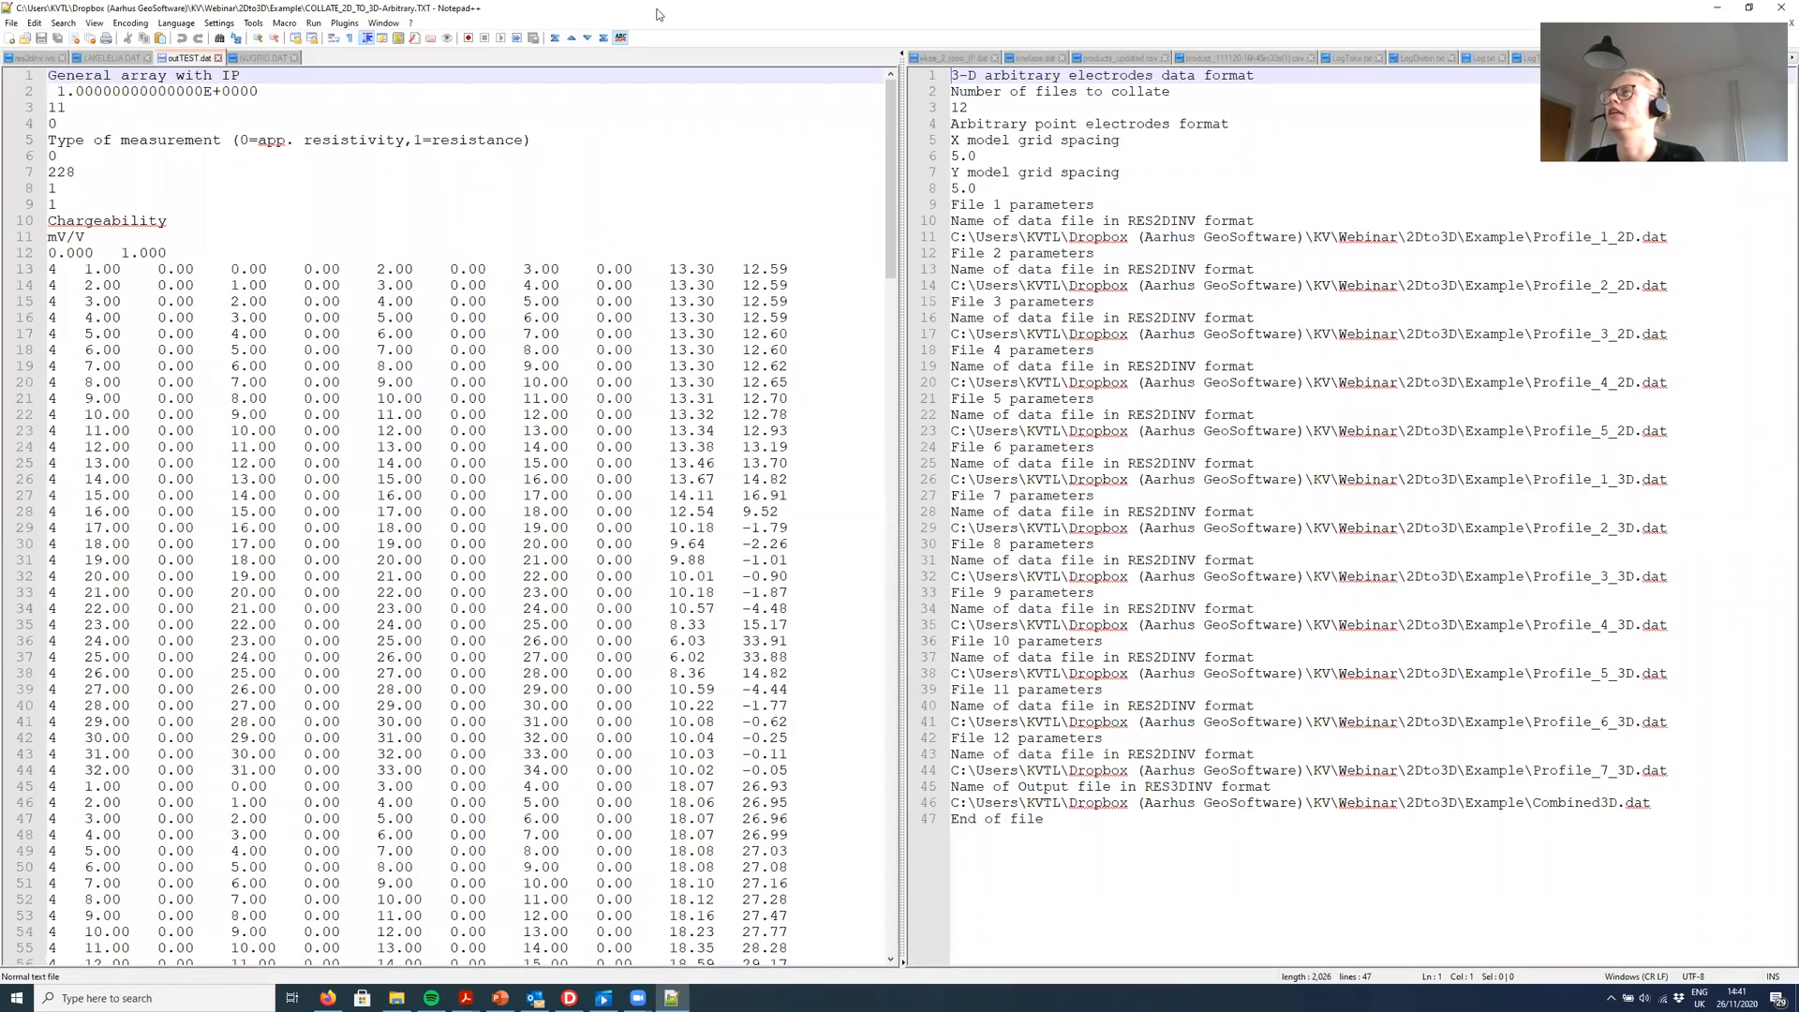
# Step: Resize the Notepad++ window and inspect the Profile_1_2D.dat and Profile_3_2D.dat paths
pyautogui.doubleClick(671, 8)
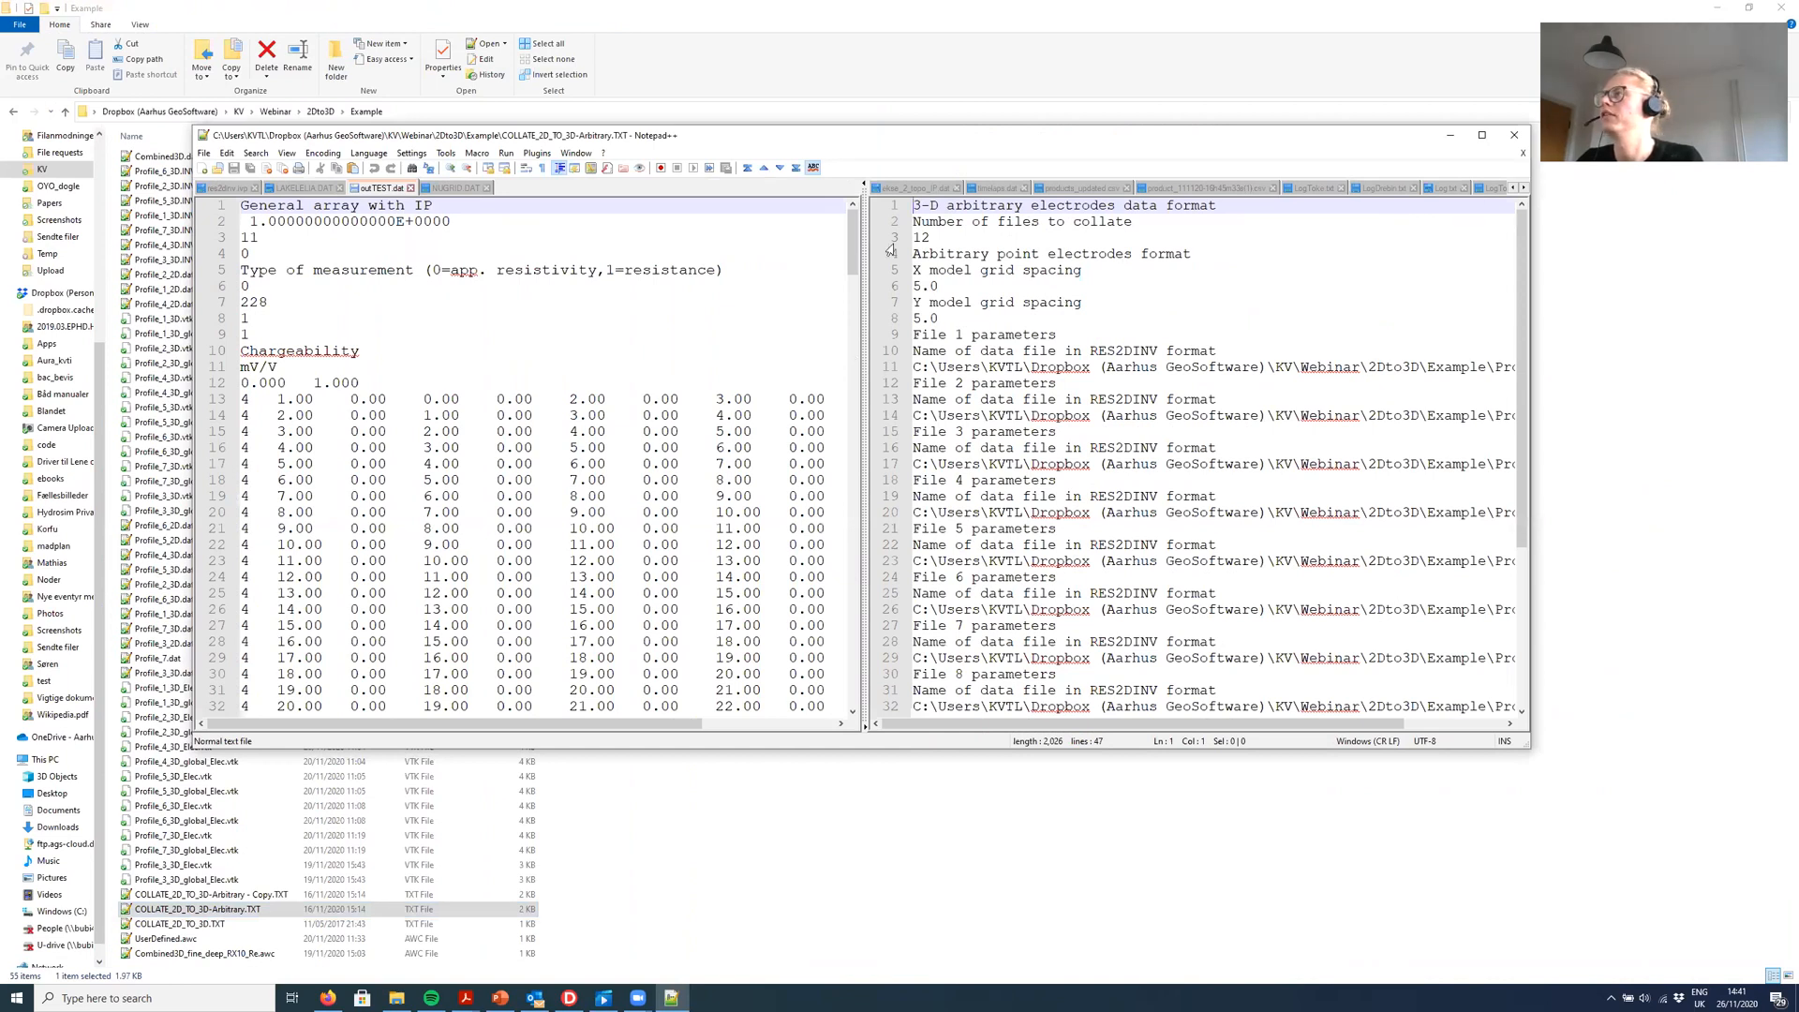
pyautogui.moveTo(865, 382); pyautogui.dragTo(195, 290)
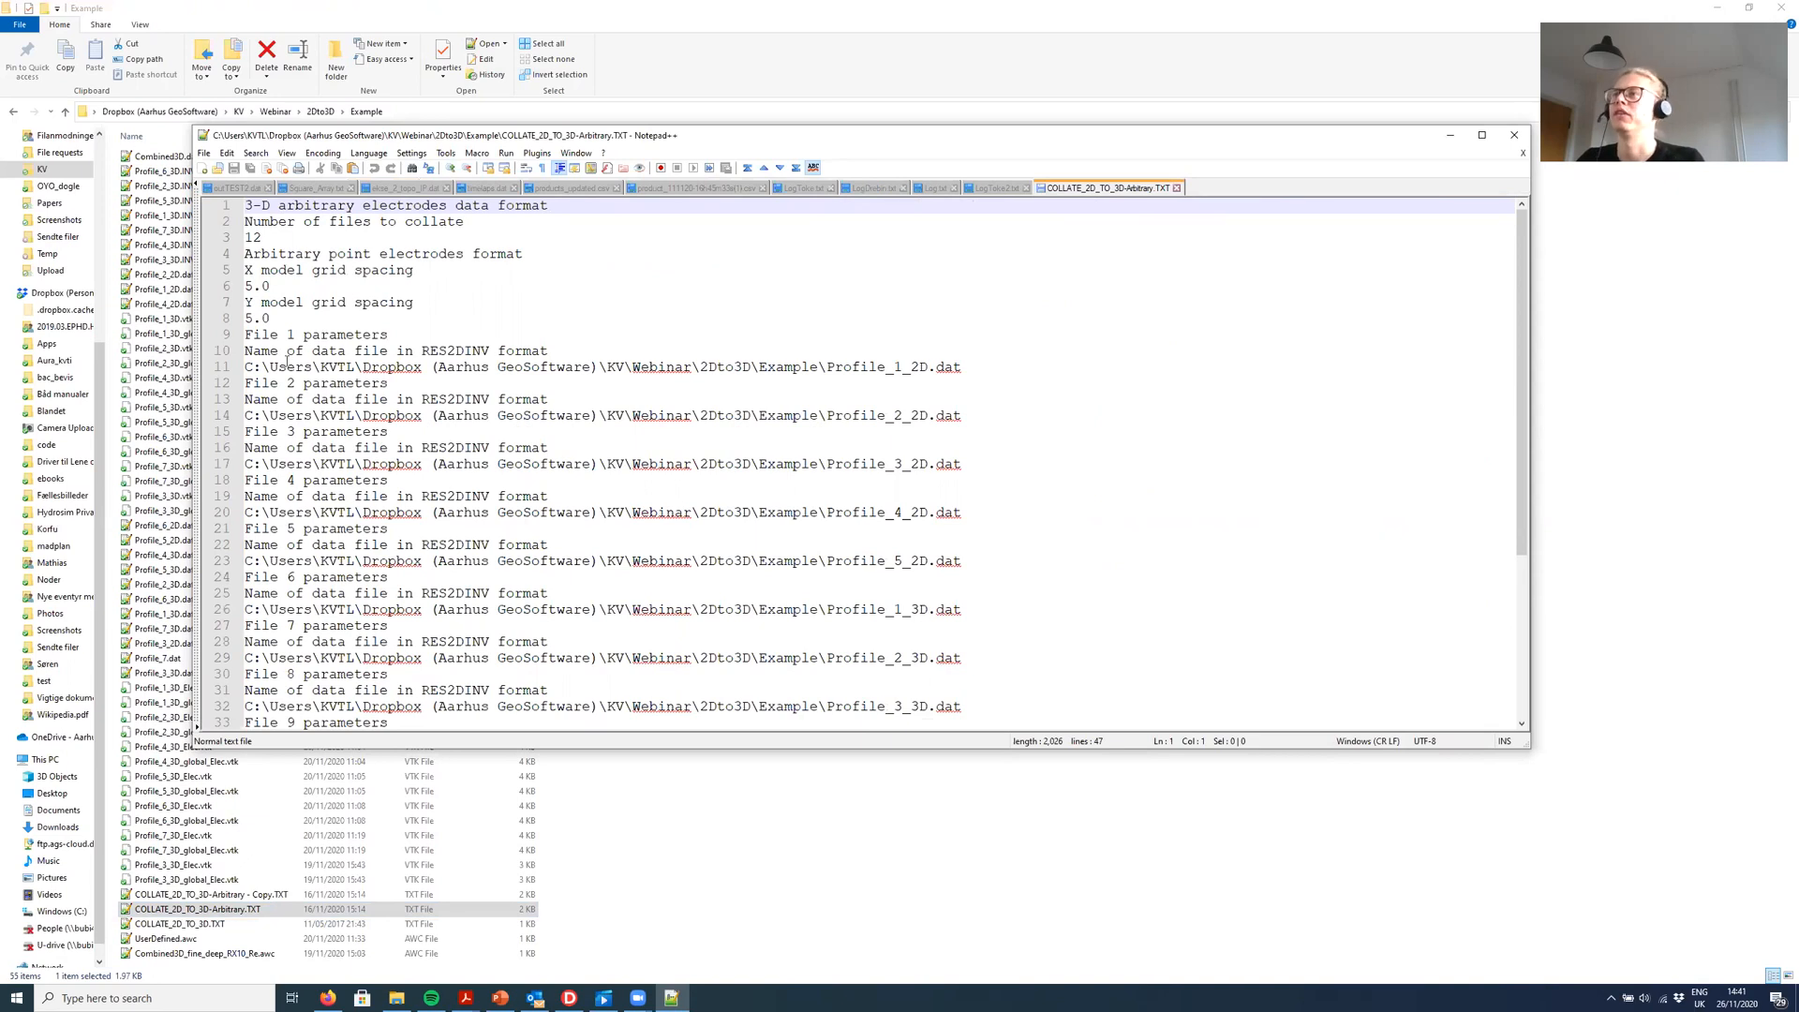
pyautogui.click(289, 366)
pyautogui.click(430, 464)
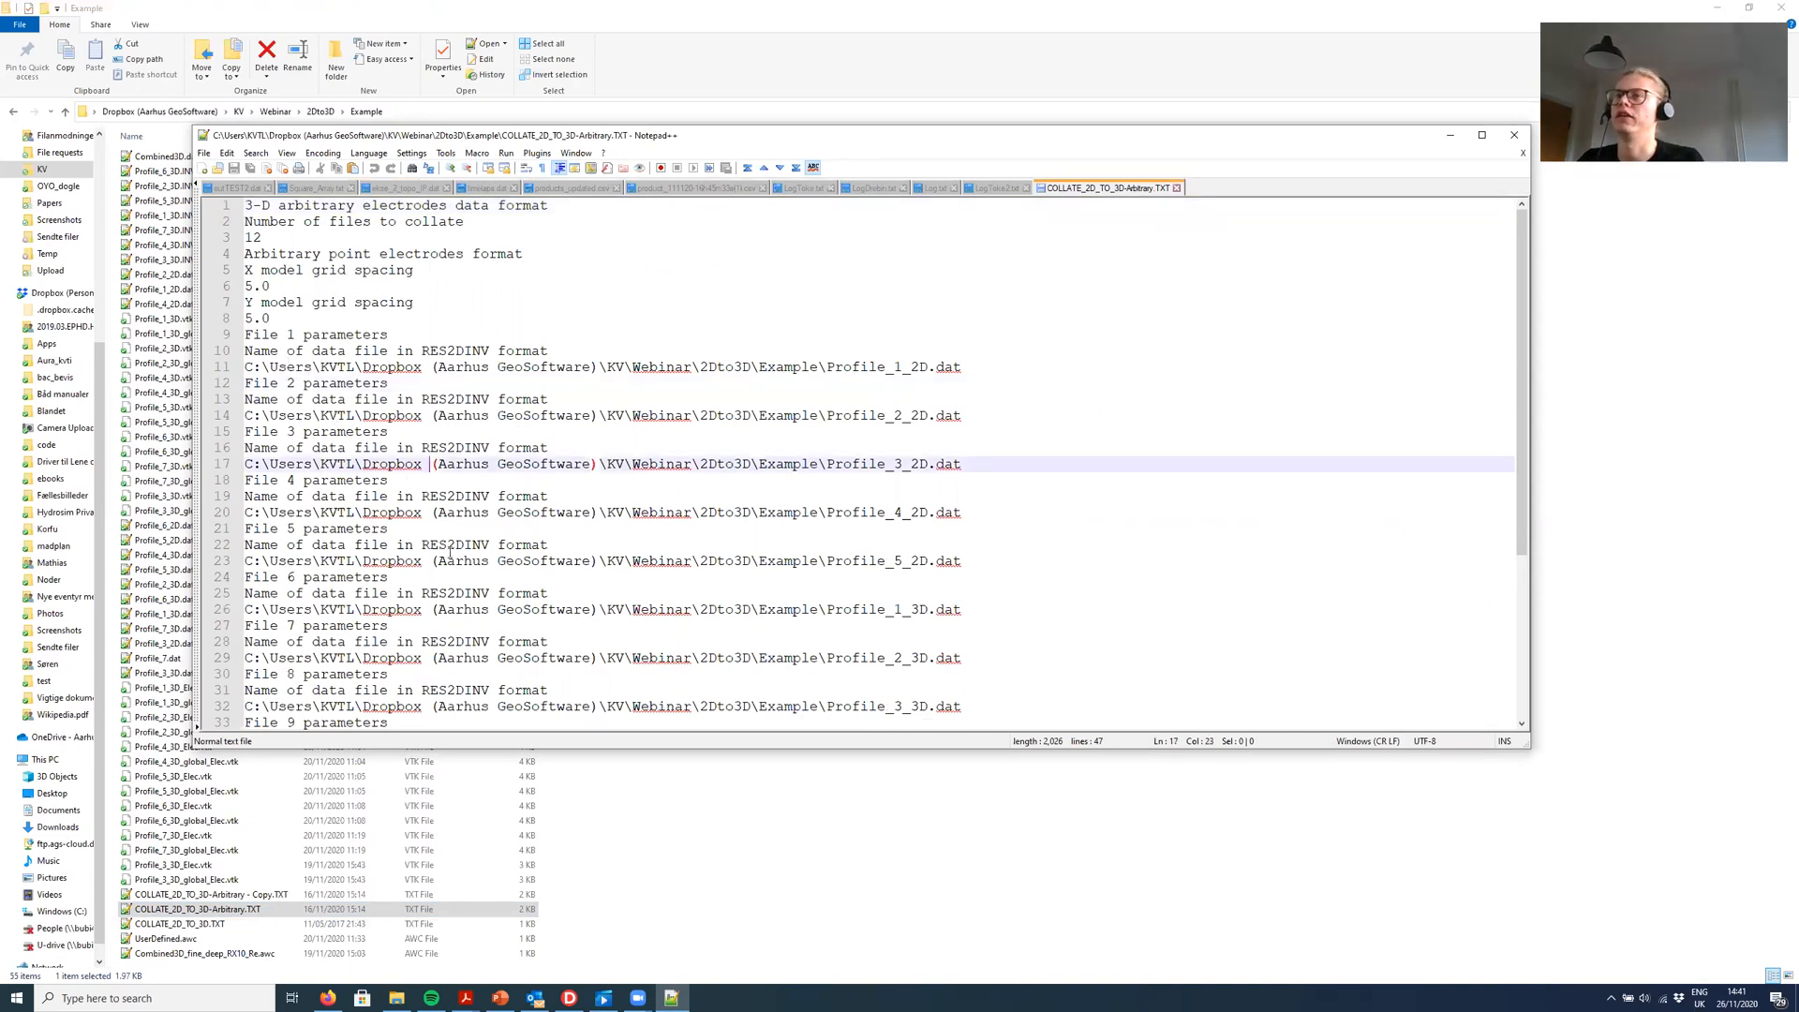
# Step: Compare with the Example folder, check the Combined3D.dat output path, then minimize Notepad++
pyautogui.click(907, 829)
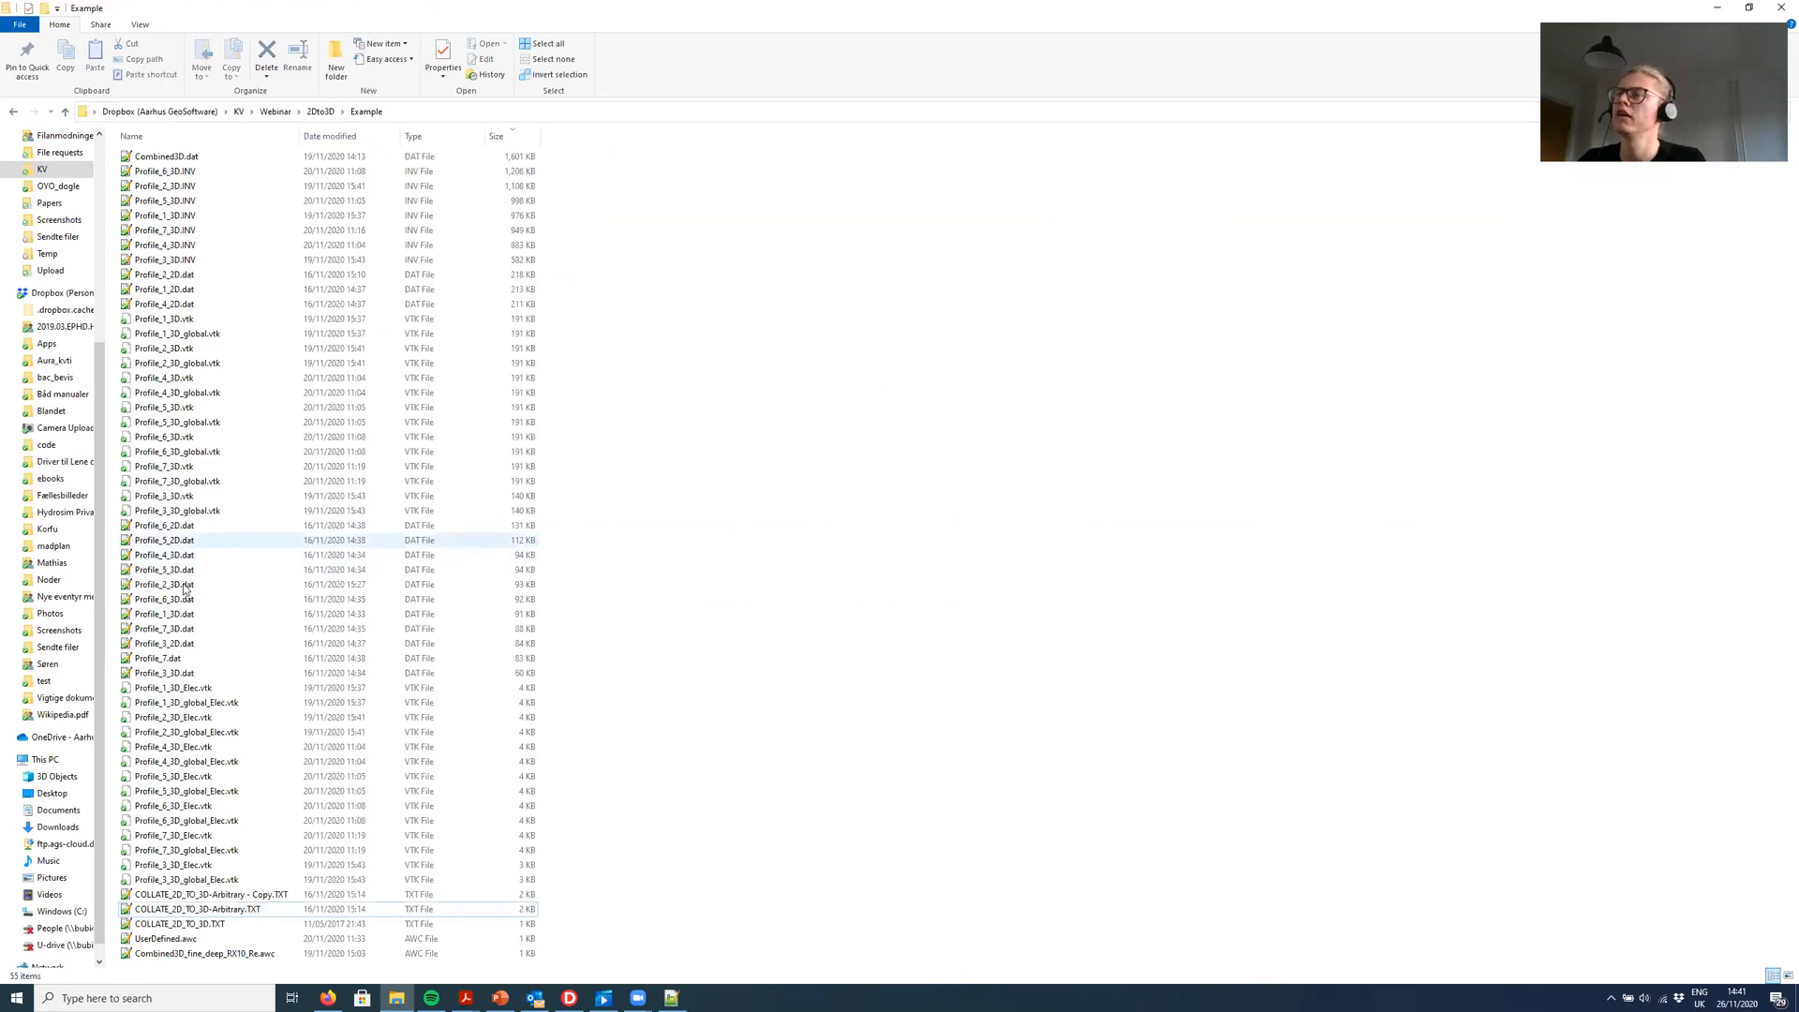
pyautogui.hotkey('alt', 'Tab')
pyautogui.scroll(-5, 416, 719)
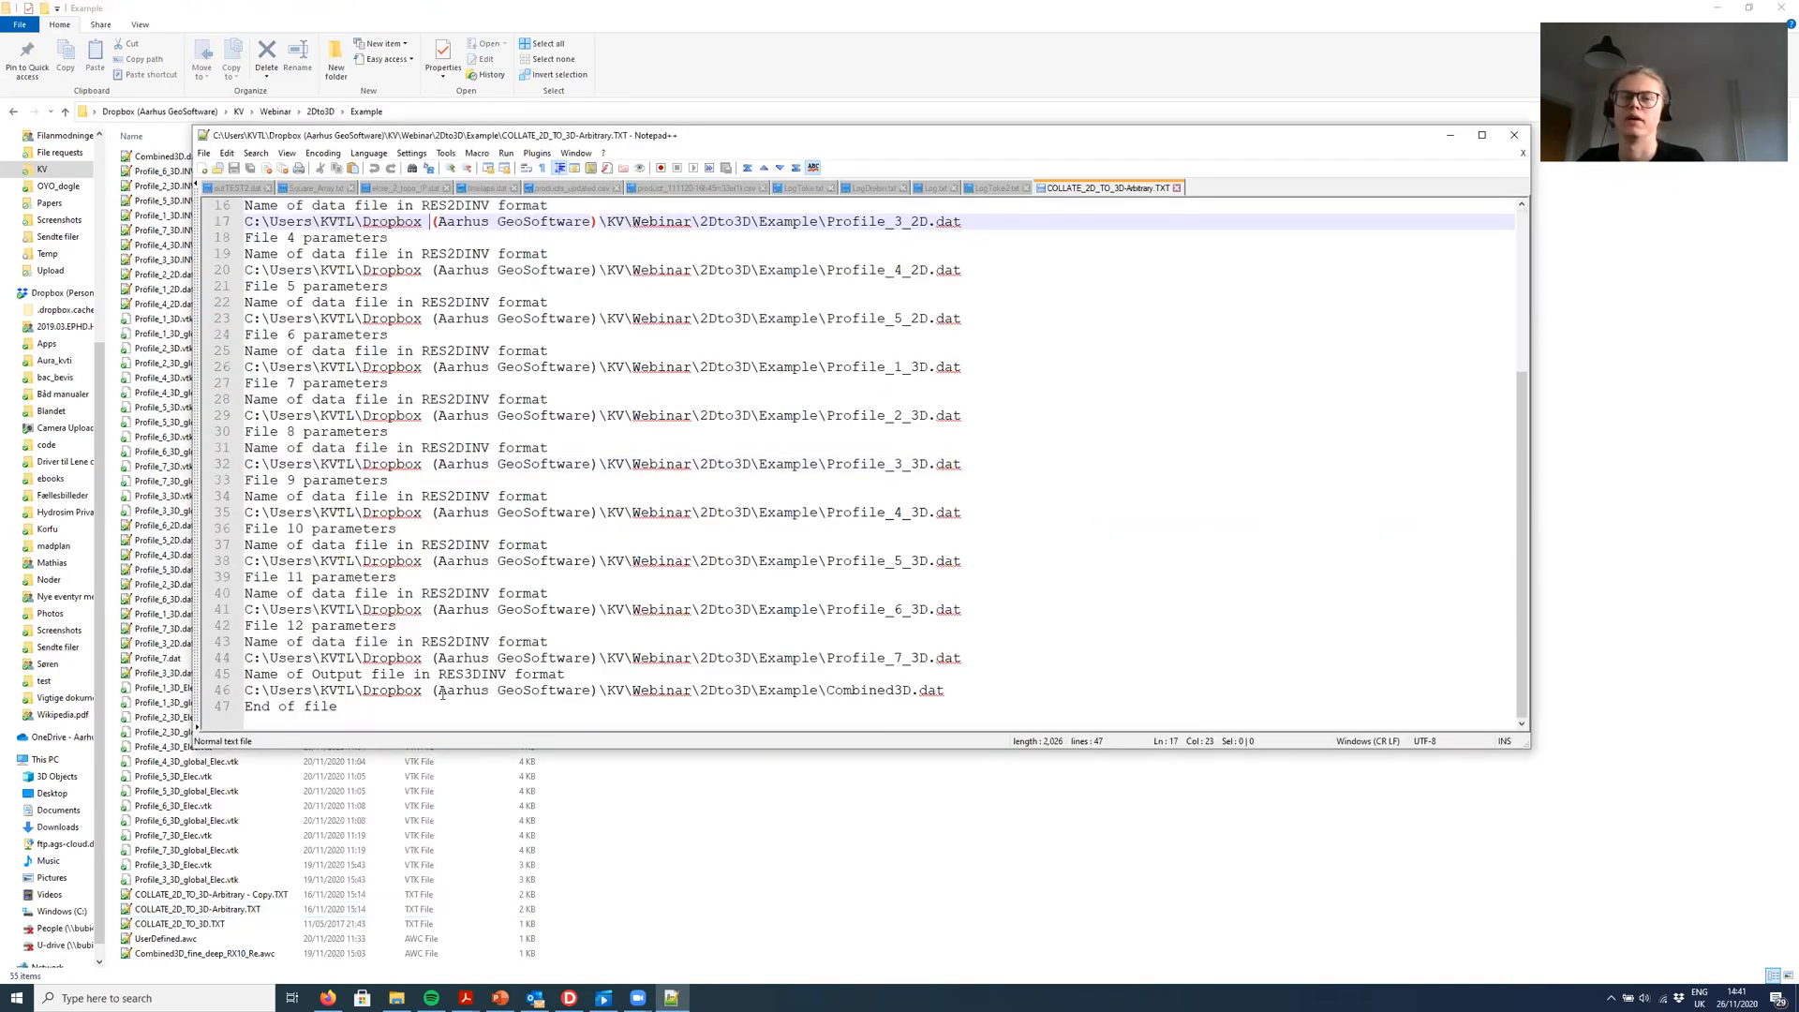
pyautogui.doubleClick(463, 690)
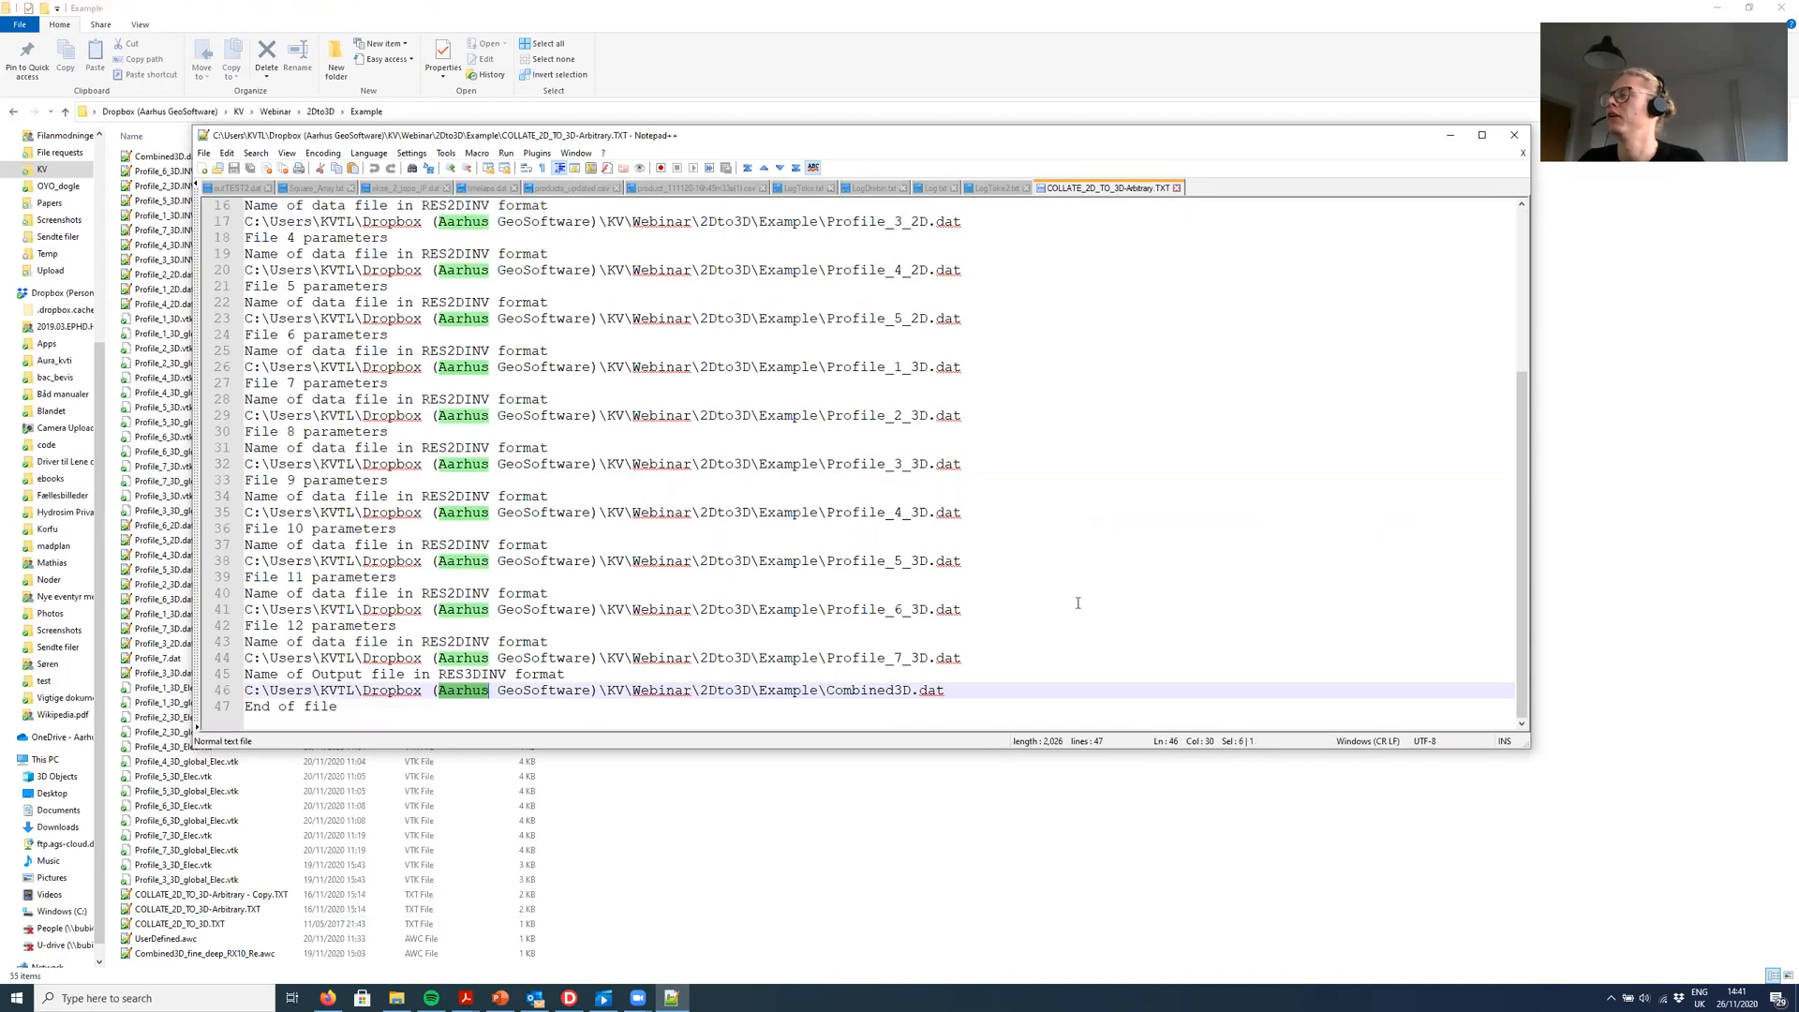
pyautogui.click(999, 691)
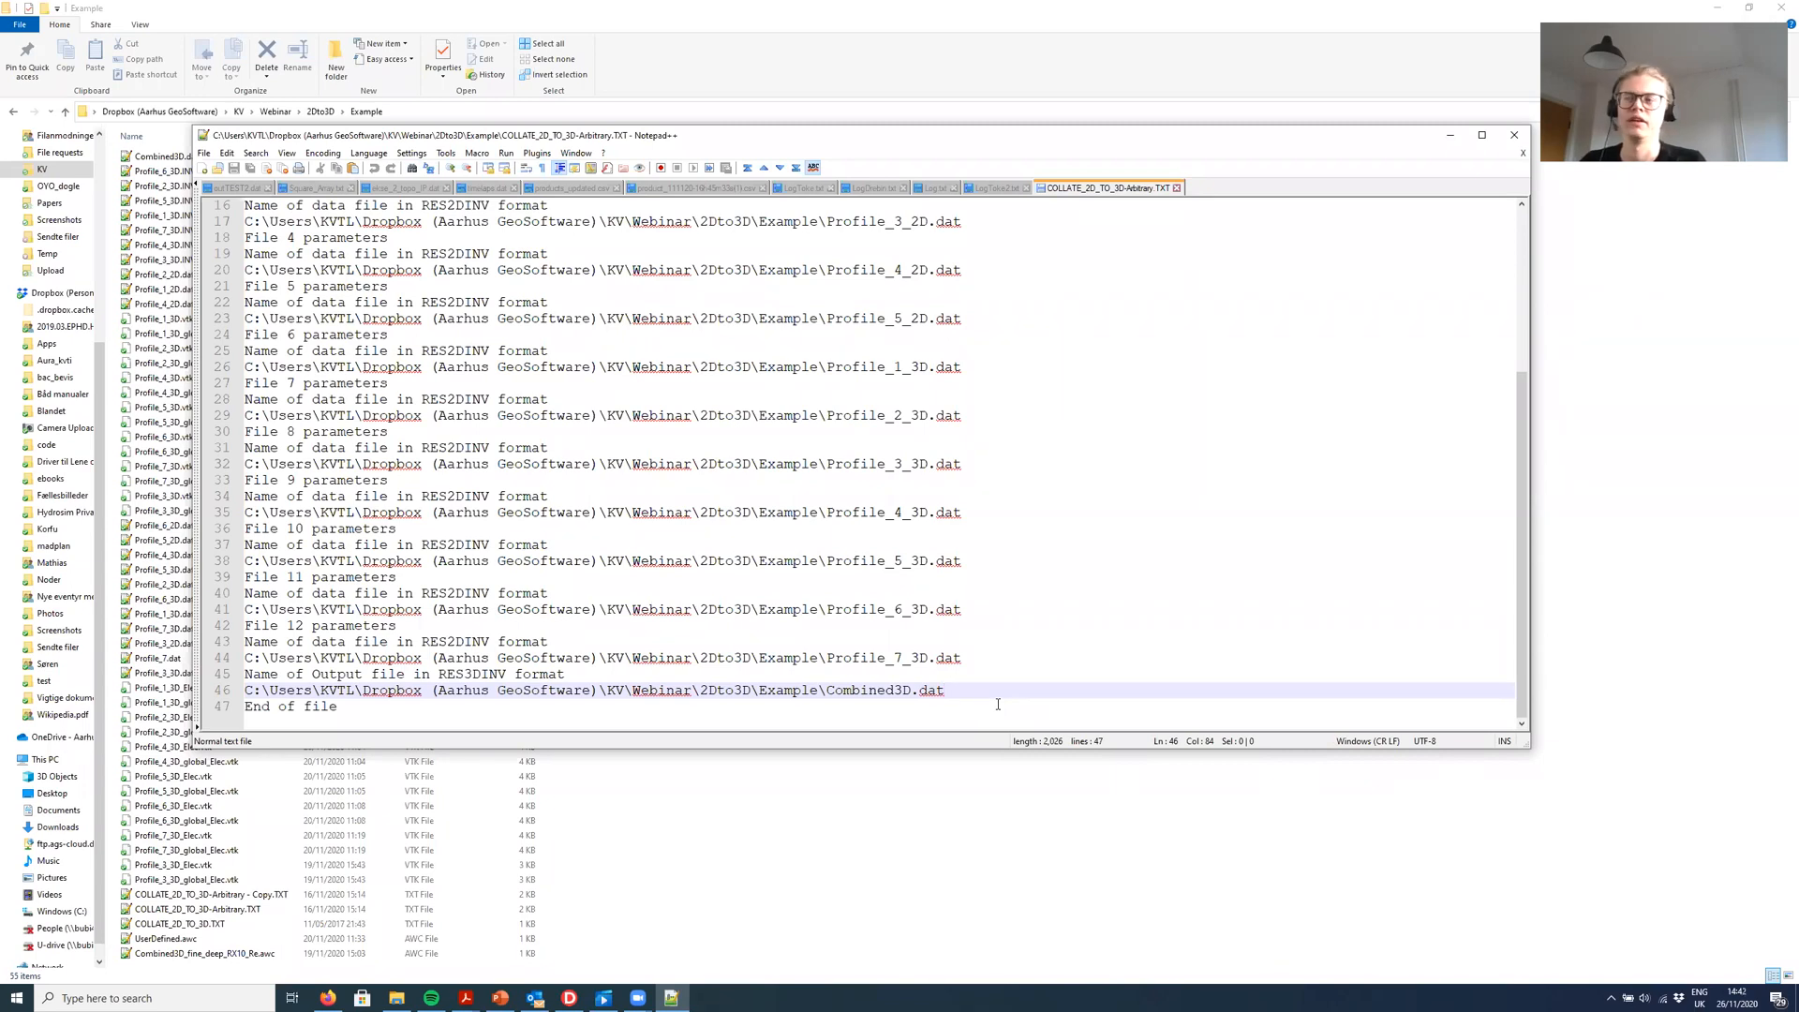
pyautogui.click(793, 916)
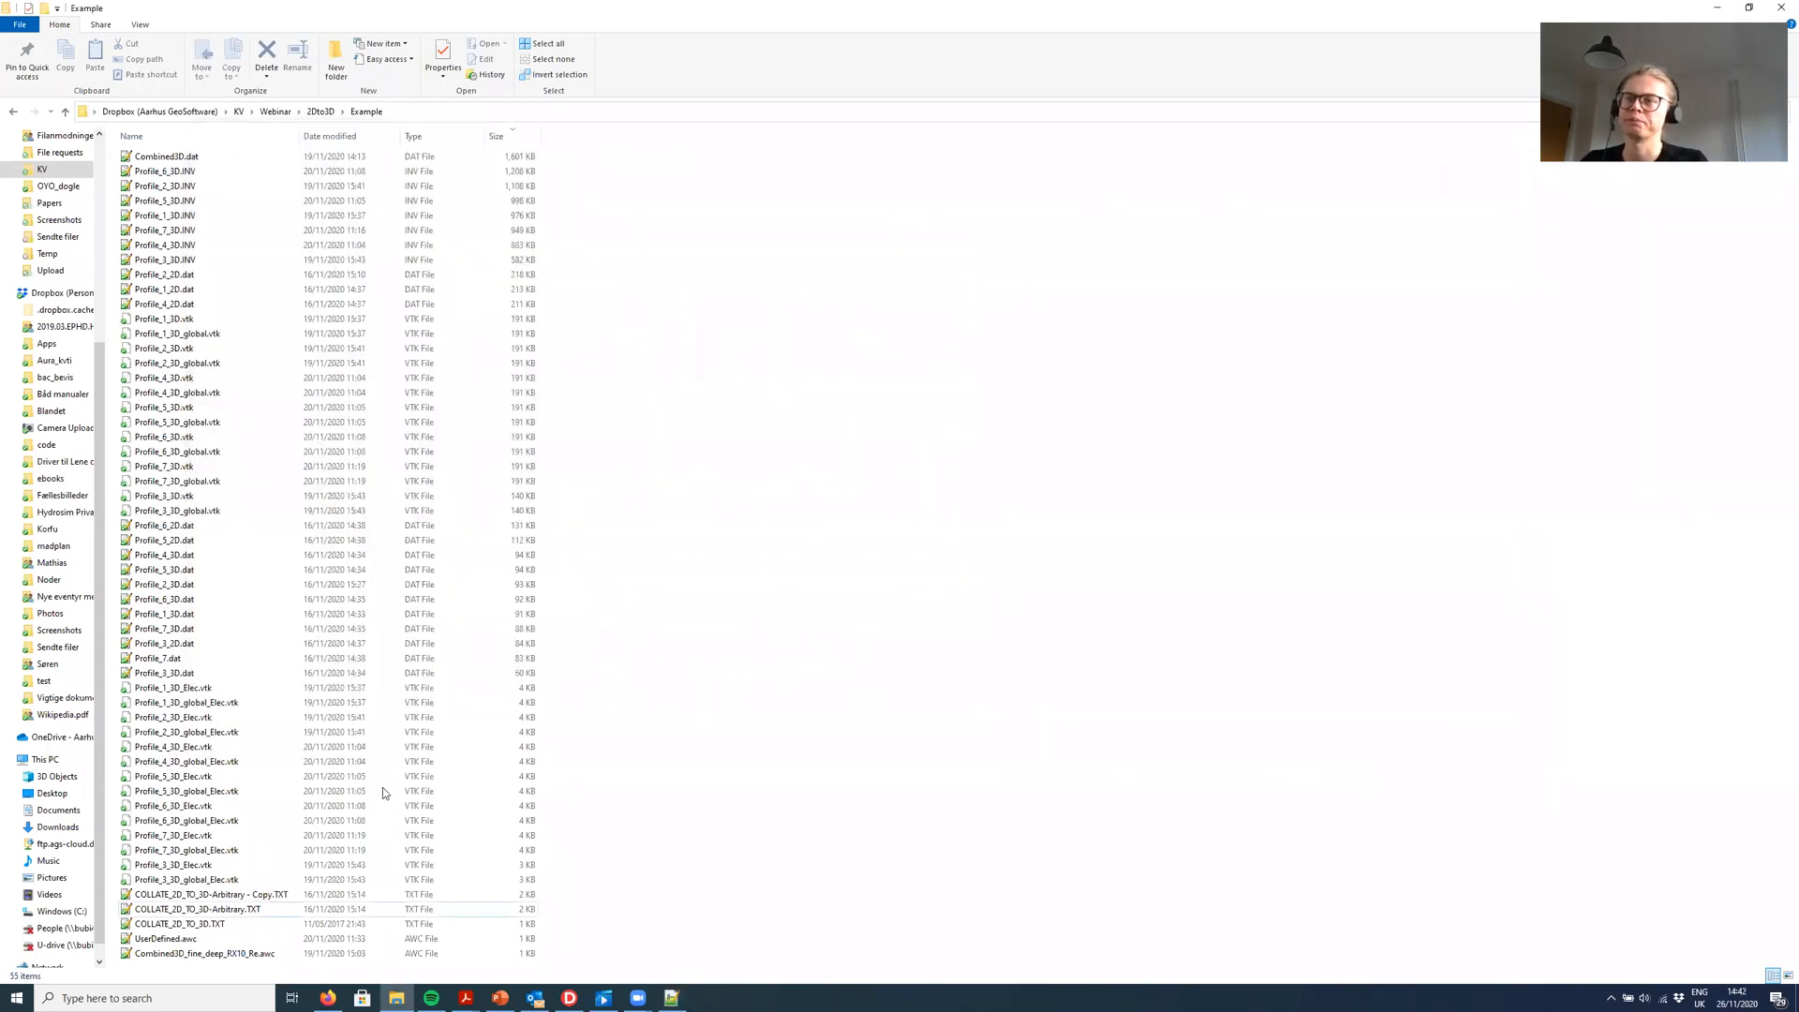
# Step: Open Profile_6_2D.dat in Notepad++ full-screen and scroll toward its end
pyautogui.doubleClick(157, 530)
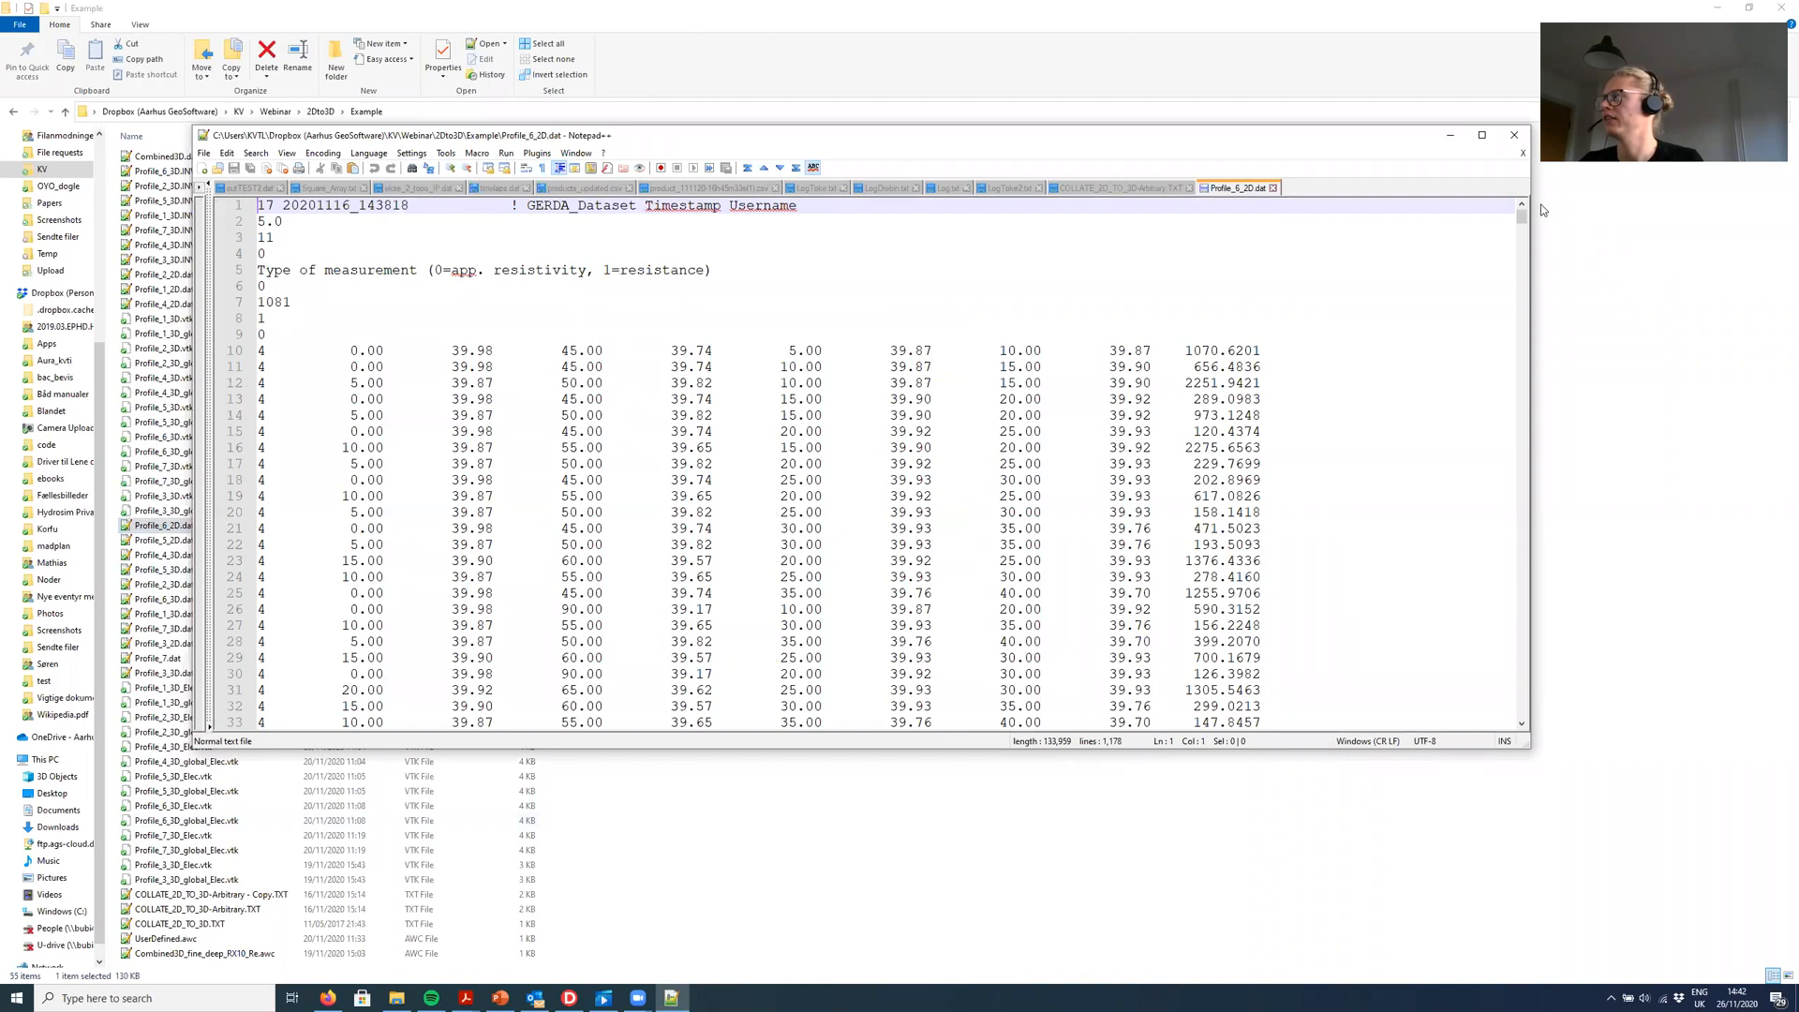
pyautogui.moveTo(1522, 222); pyautogui.dragTo(1468, 696)
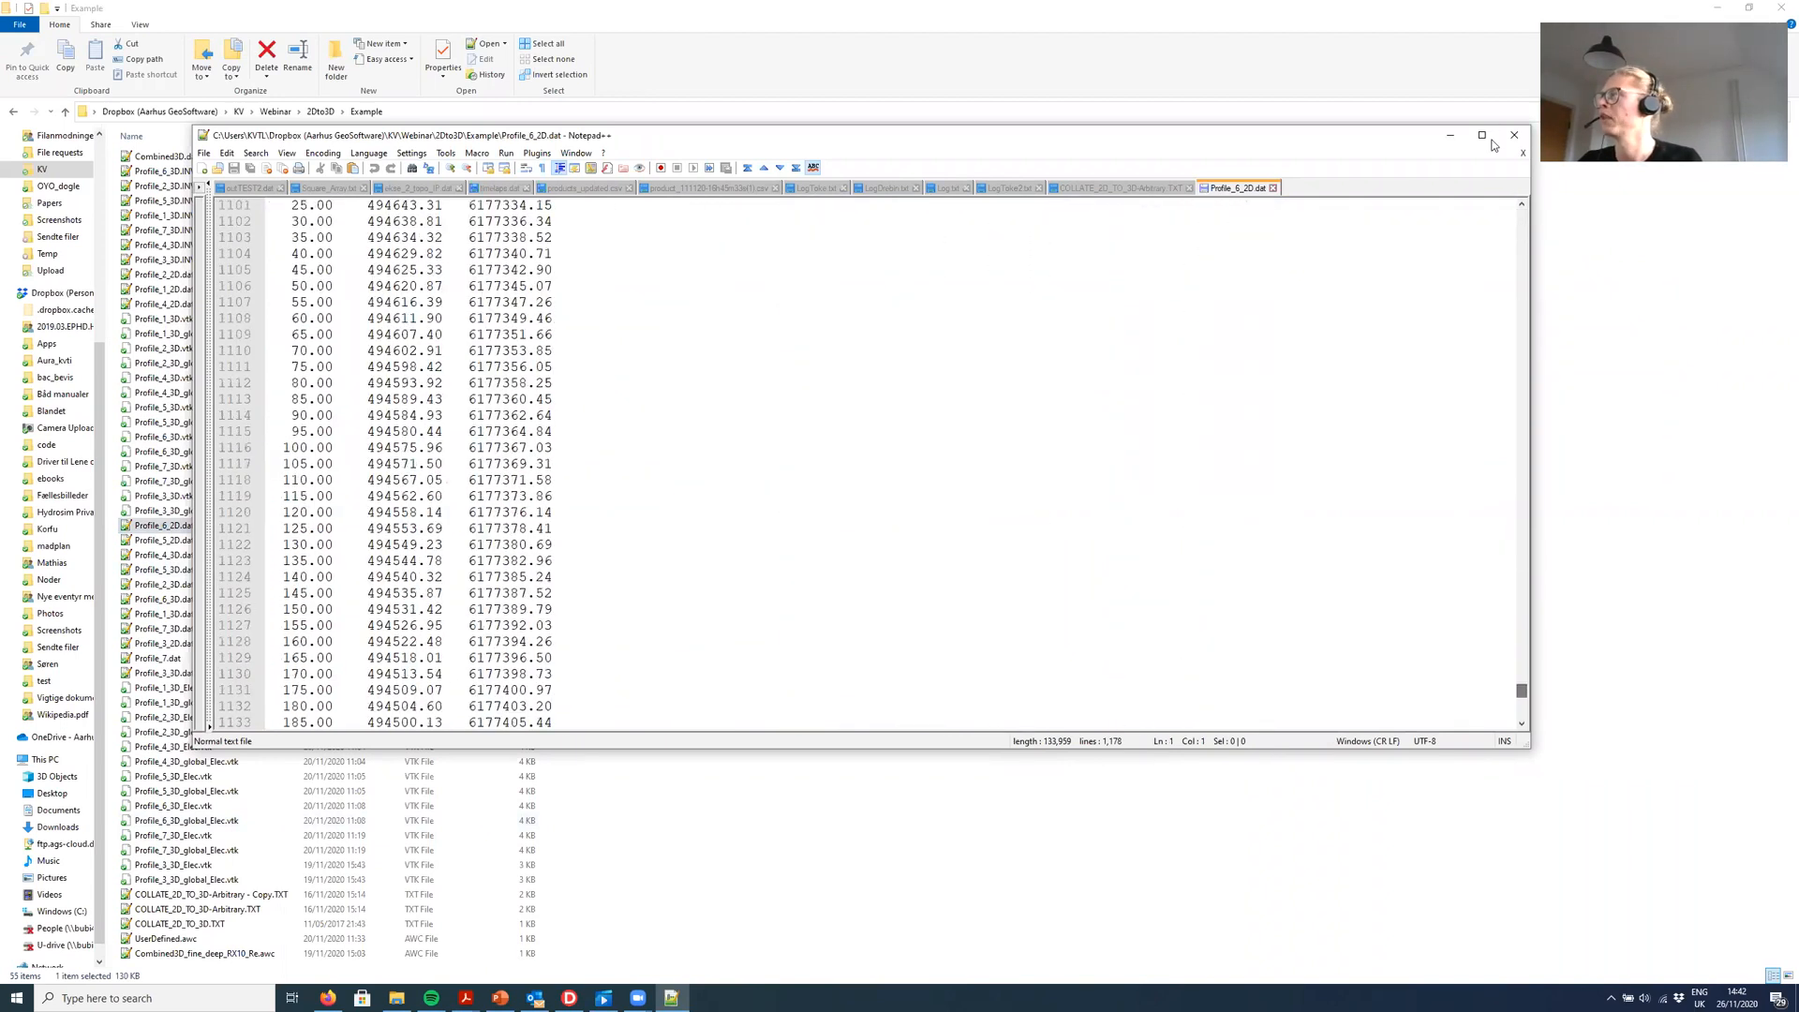
pyautogui.press('super+Up')
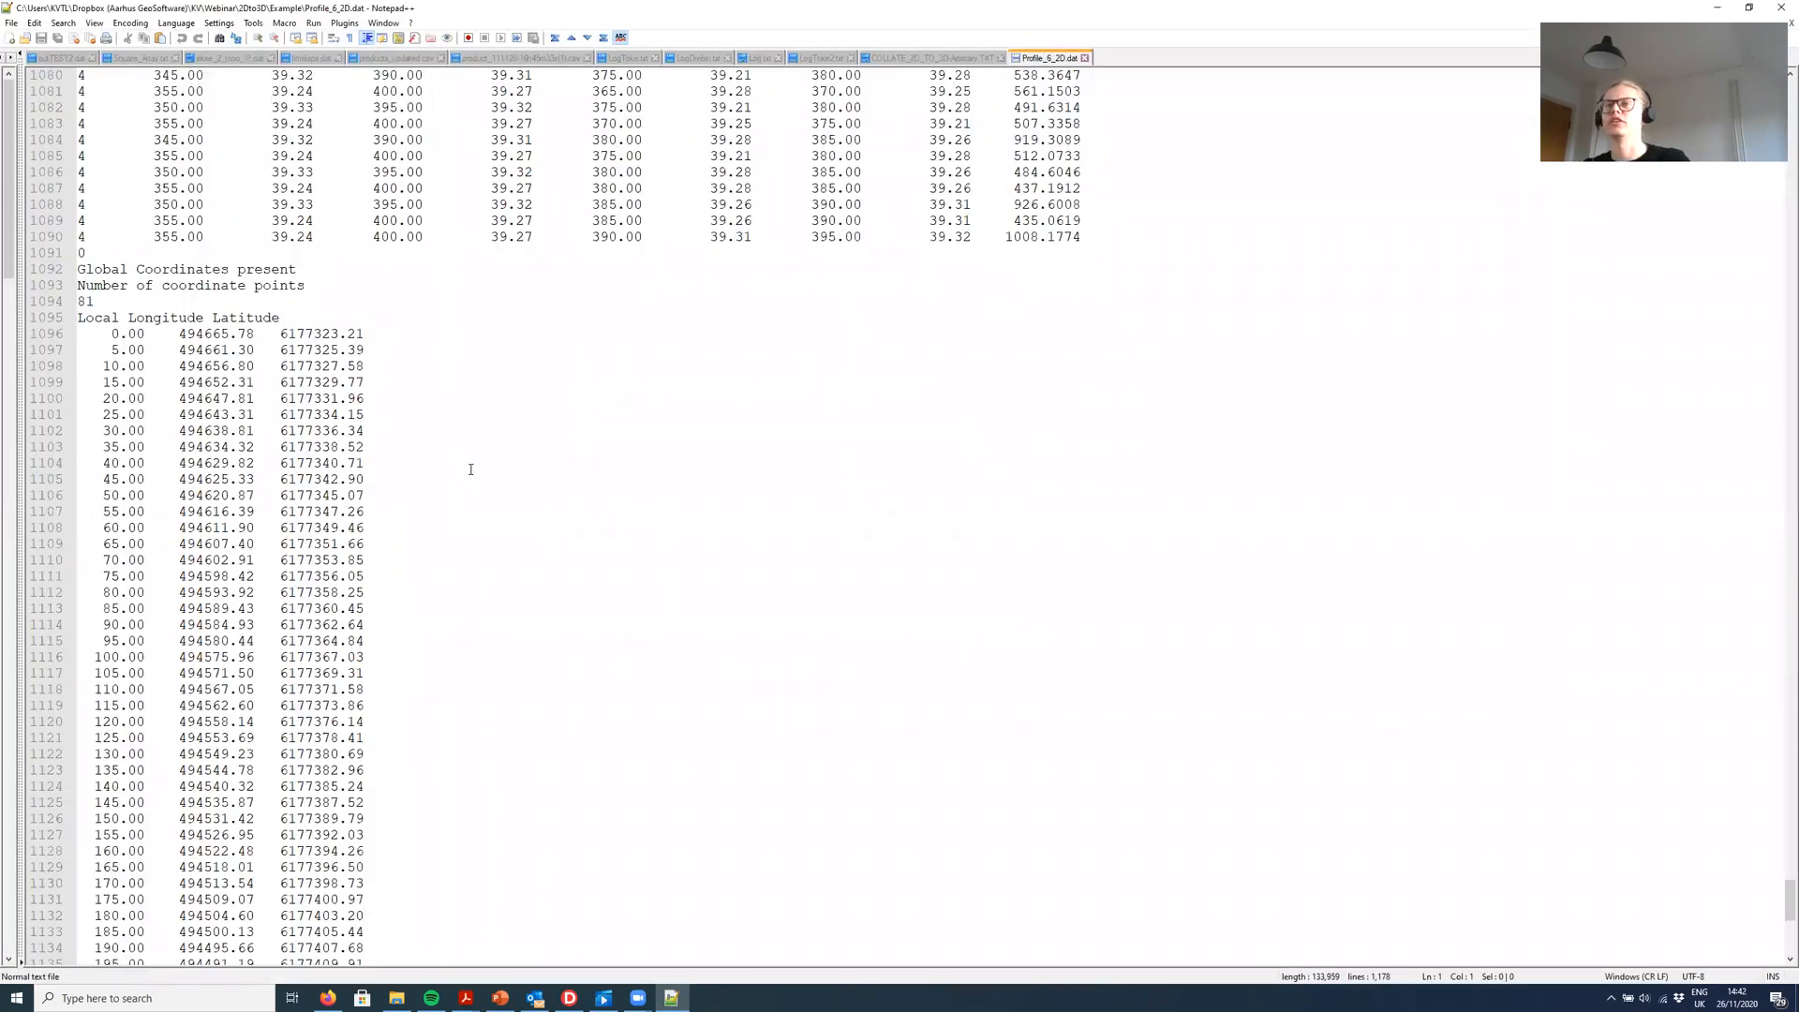
pyautogui.scroll(-2, 215, 515)
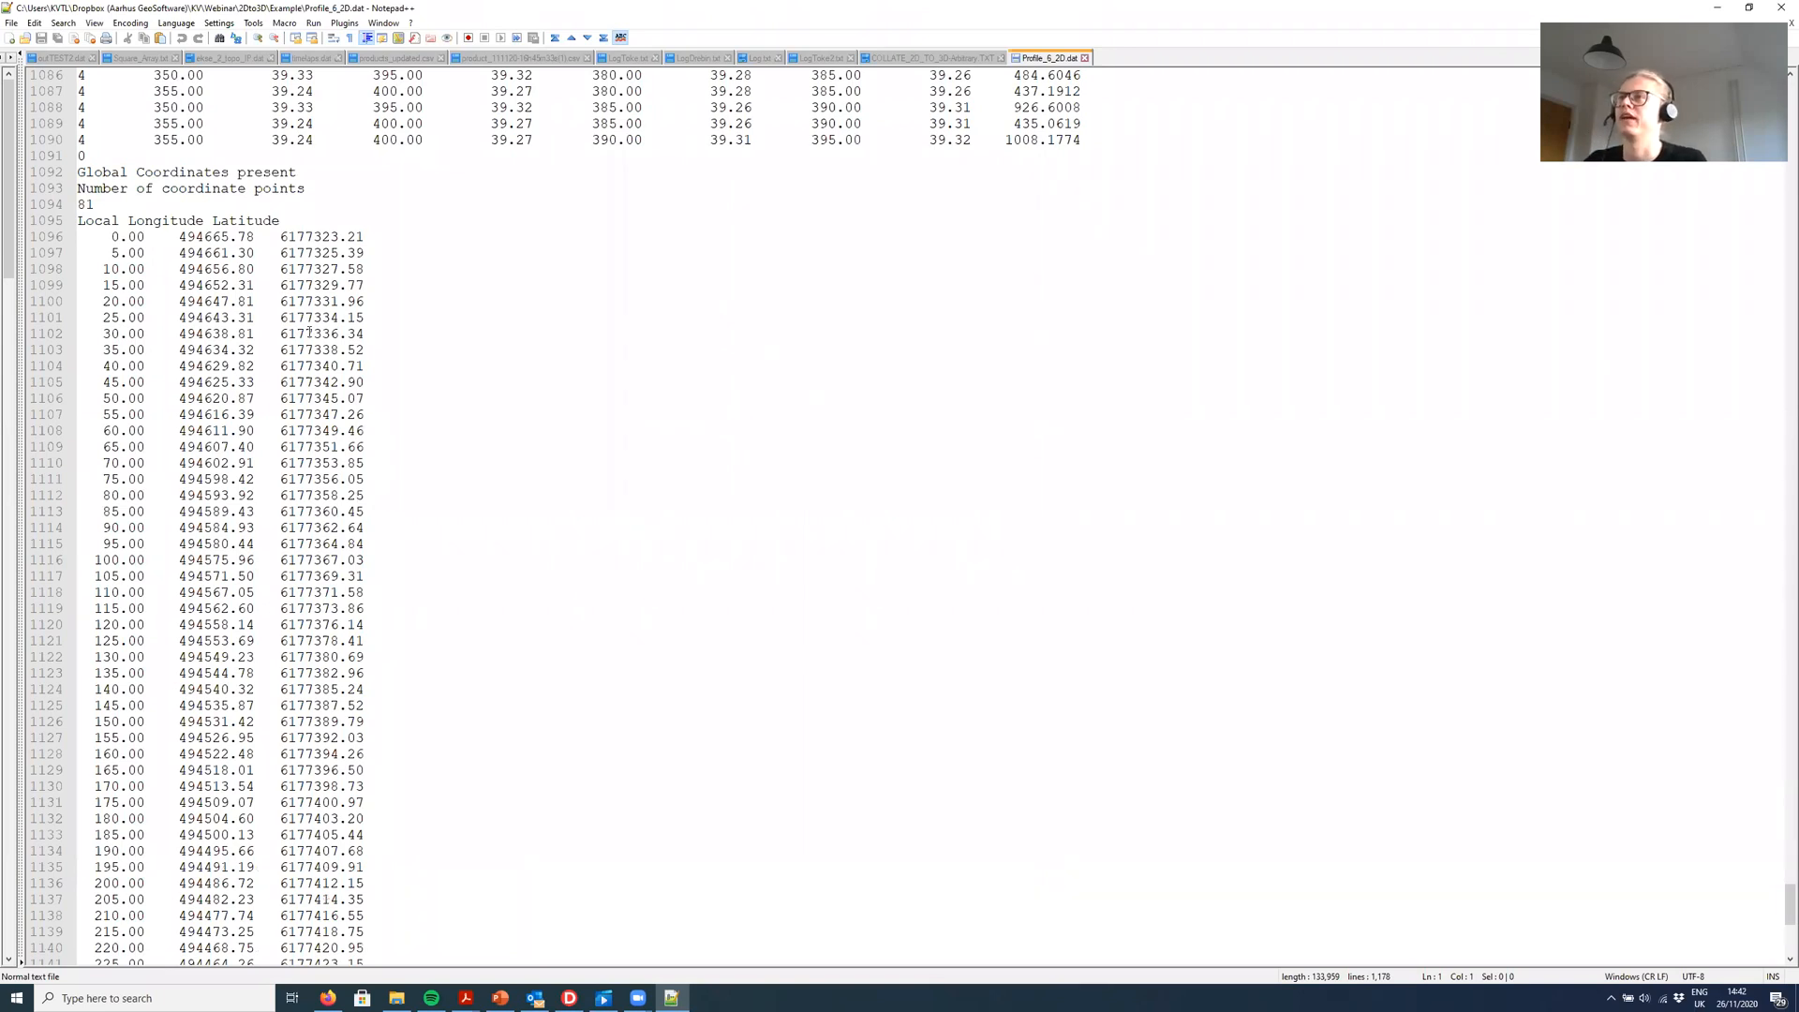
pyautogui.scroll(-1, 352, 367)
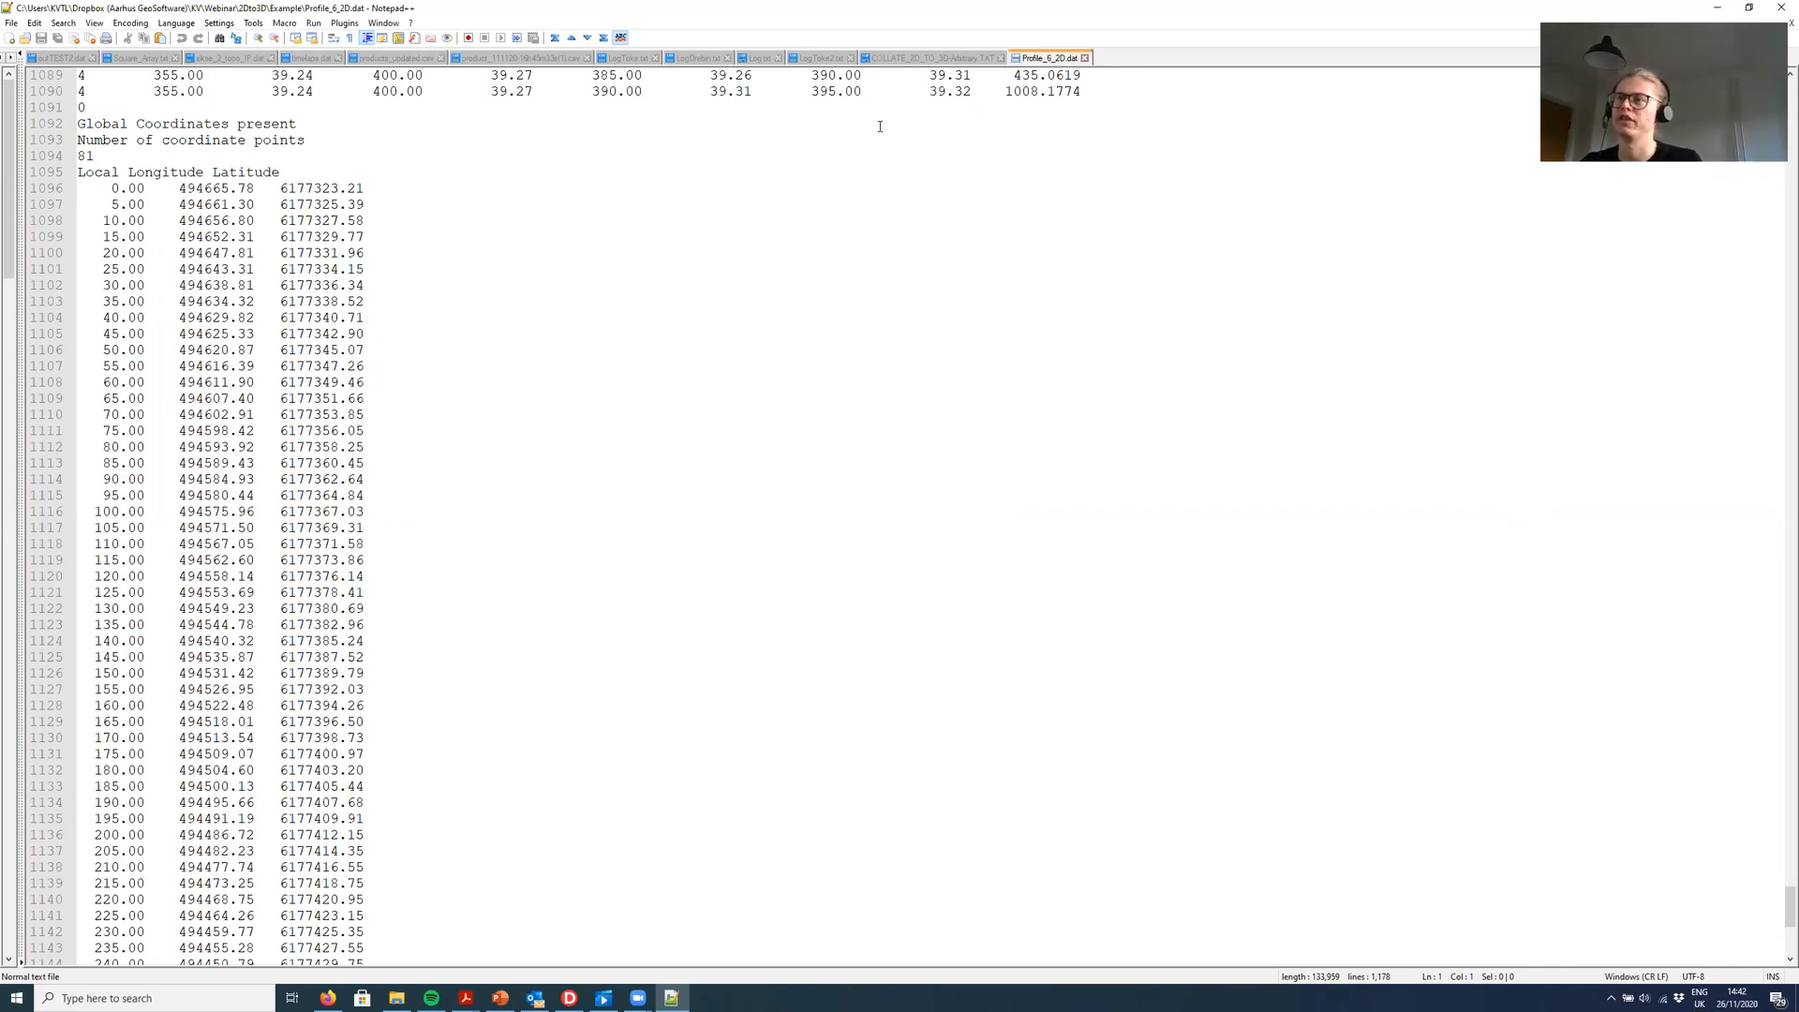
# Step: Inspect the global coordinate rows for the 105 m, 15 m and 65 m points
pyautogui.click(338, 528)
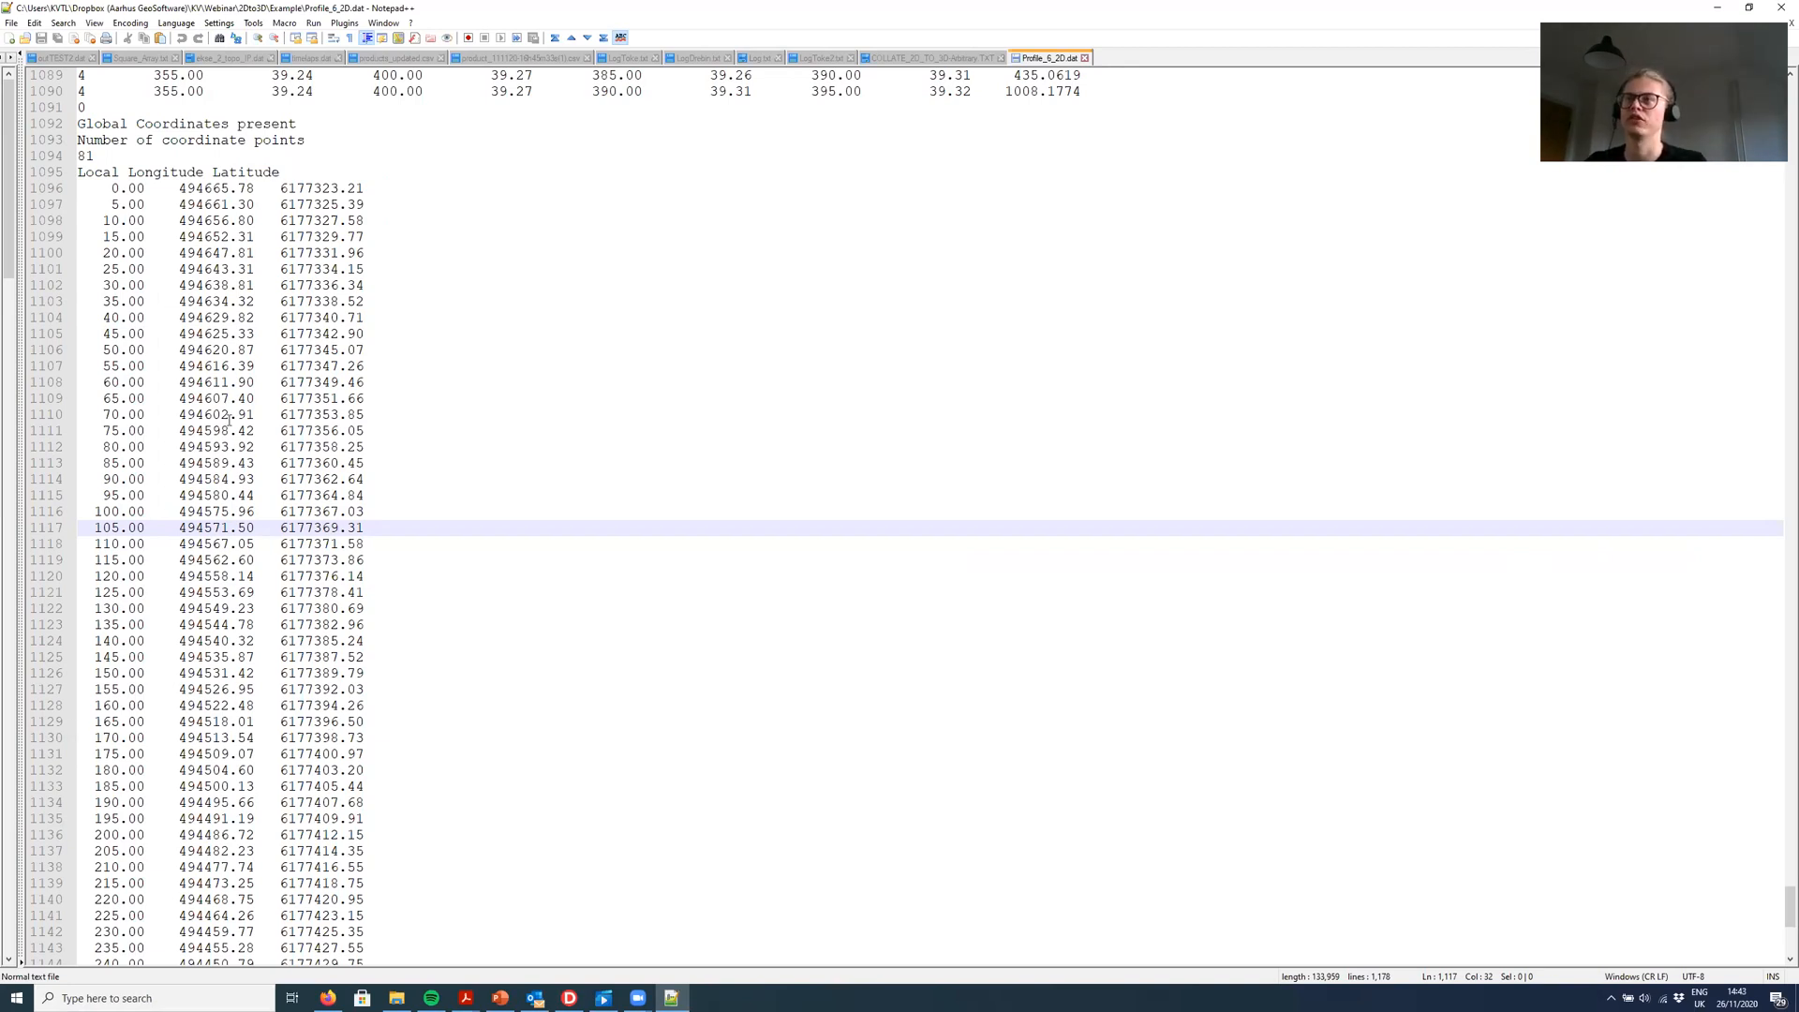
pyautogui.scroll(3, 229, 422)
pyautogui.click(183, 383)
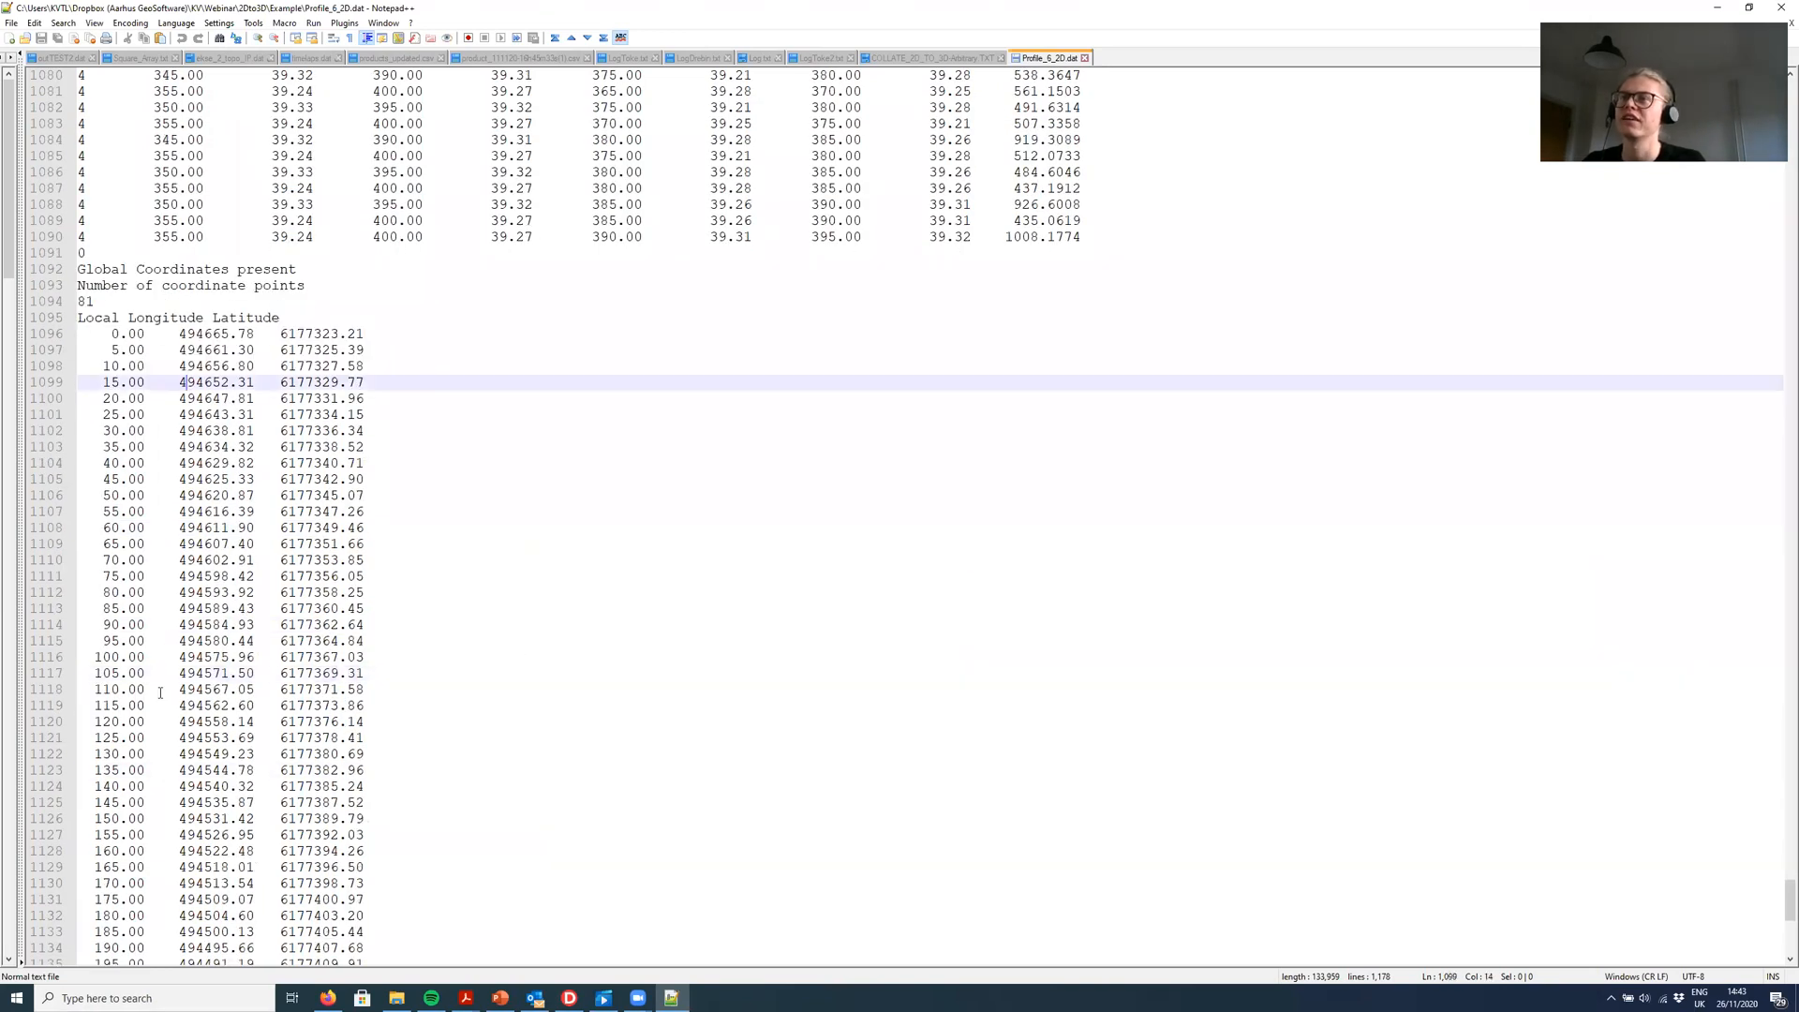
pyautogui.click(145, 335)
pyautogui.press('Down')
pyautogui.press('Down')
pyautogui.press('Down')
pyautogui.press('Down')
pyautogui.press('Down')
pyautogui.press('Down')
pyautogui.press('Down')
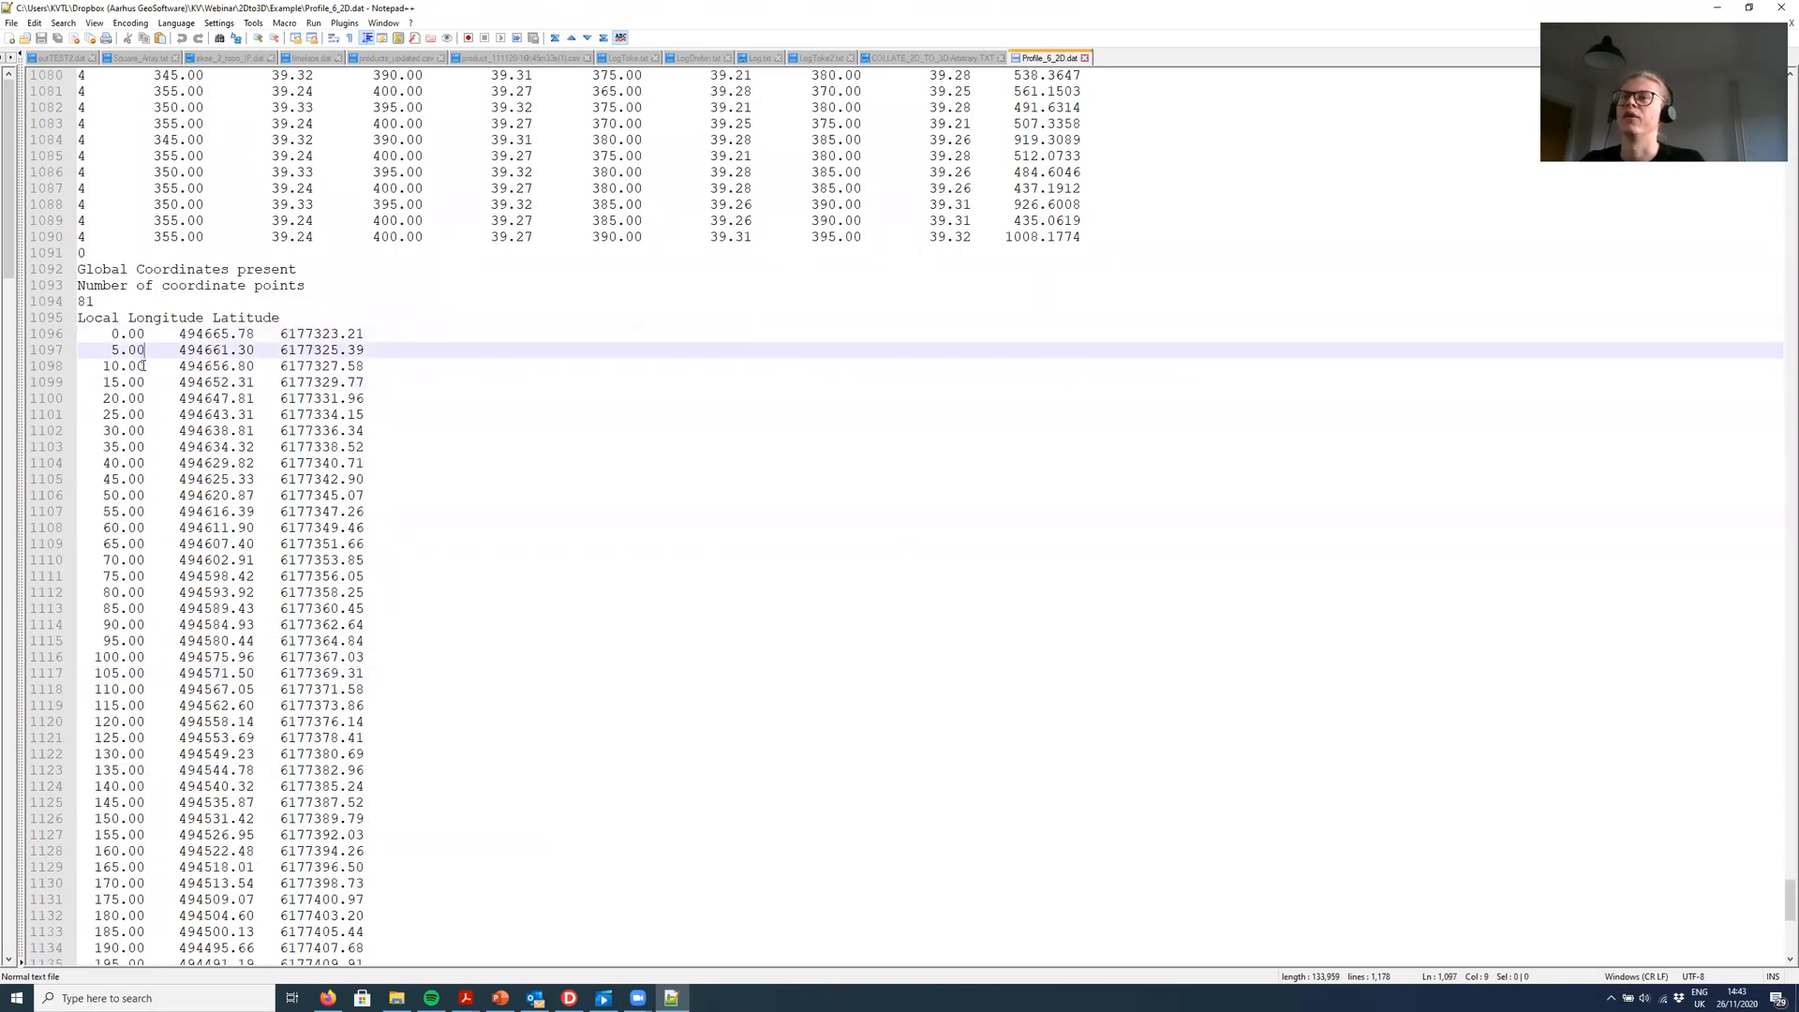
pyautogui.click(157, 544)
# Step: Select the Global Coordinates block listing 81 Local, Longitude and Latitude points
pyautogui.scroll(-5, 161, 591)
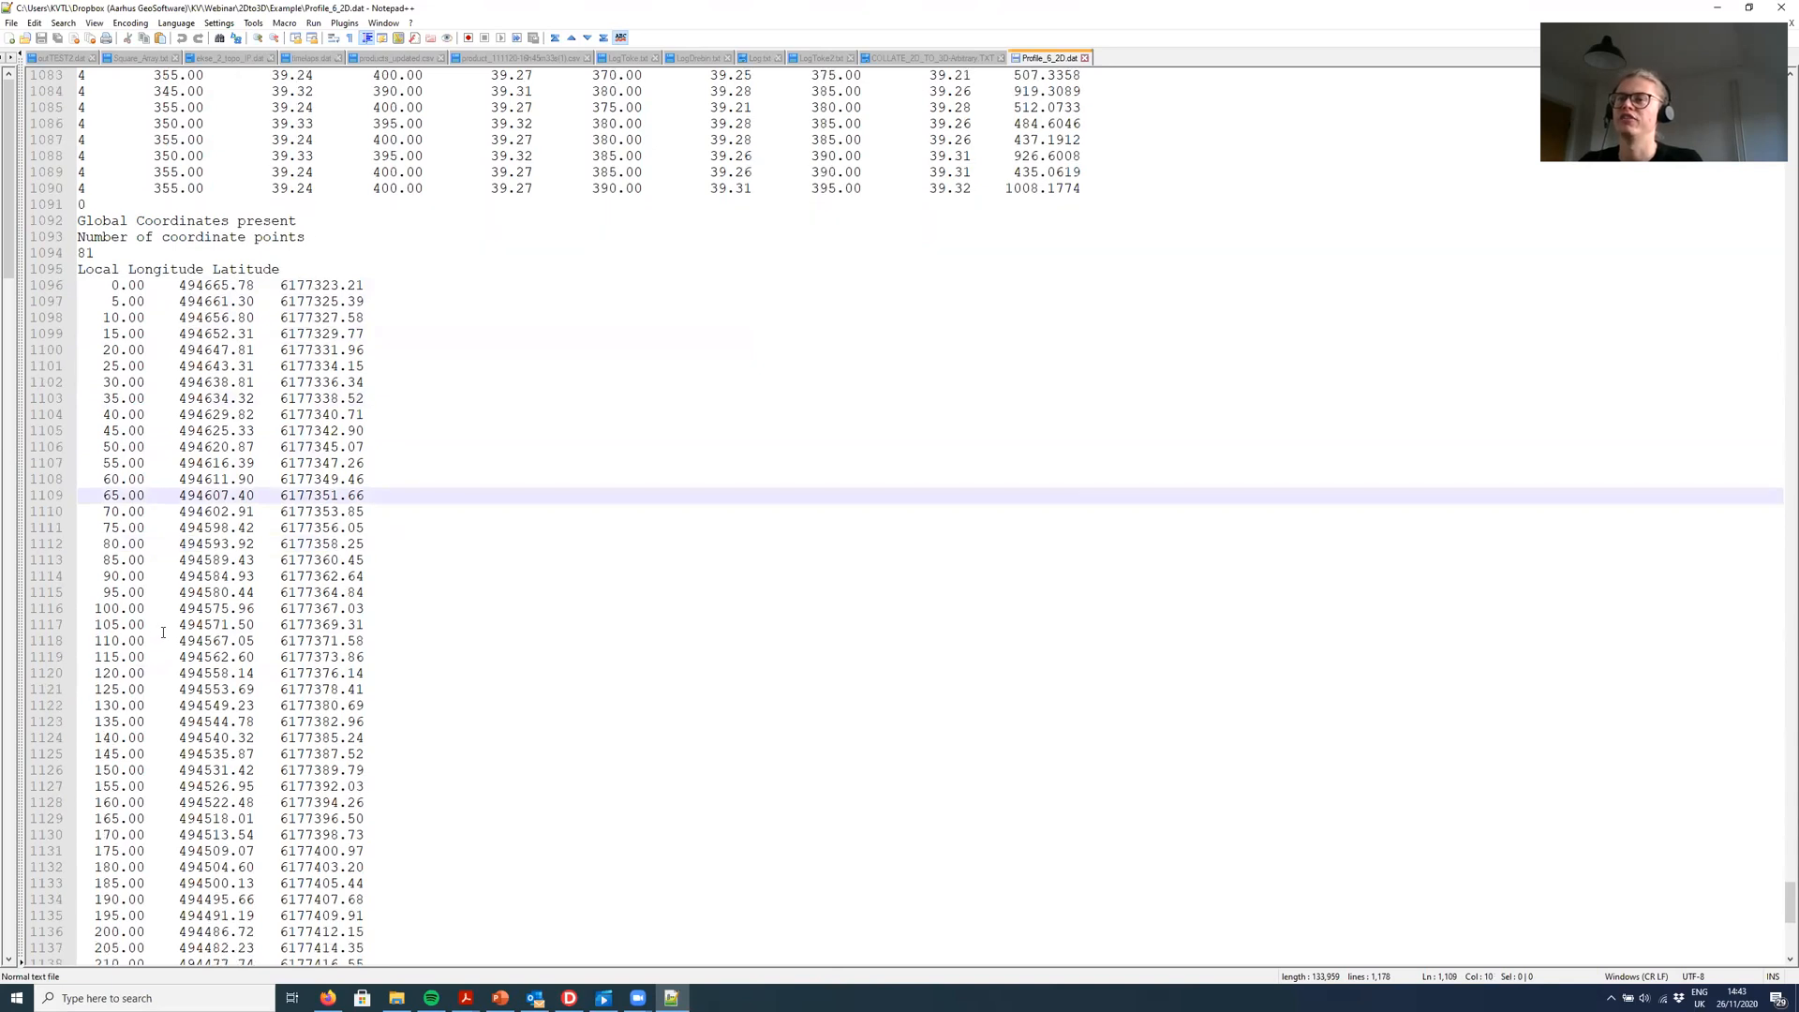
pyautogui.scroll(7, 175, 623)
pyautogui.scroll(-9, 175, 623)
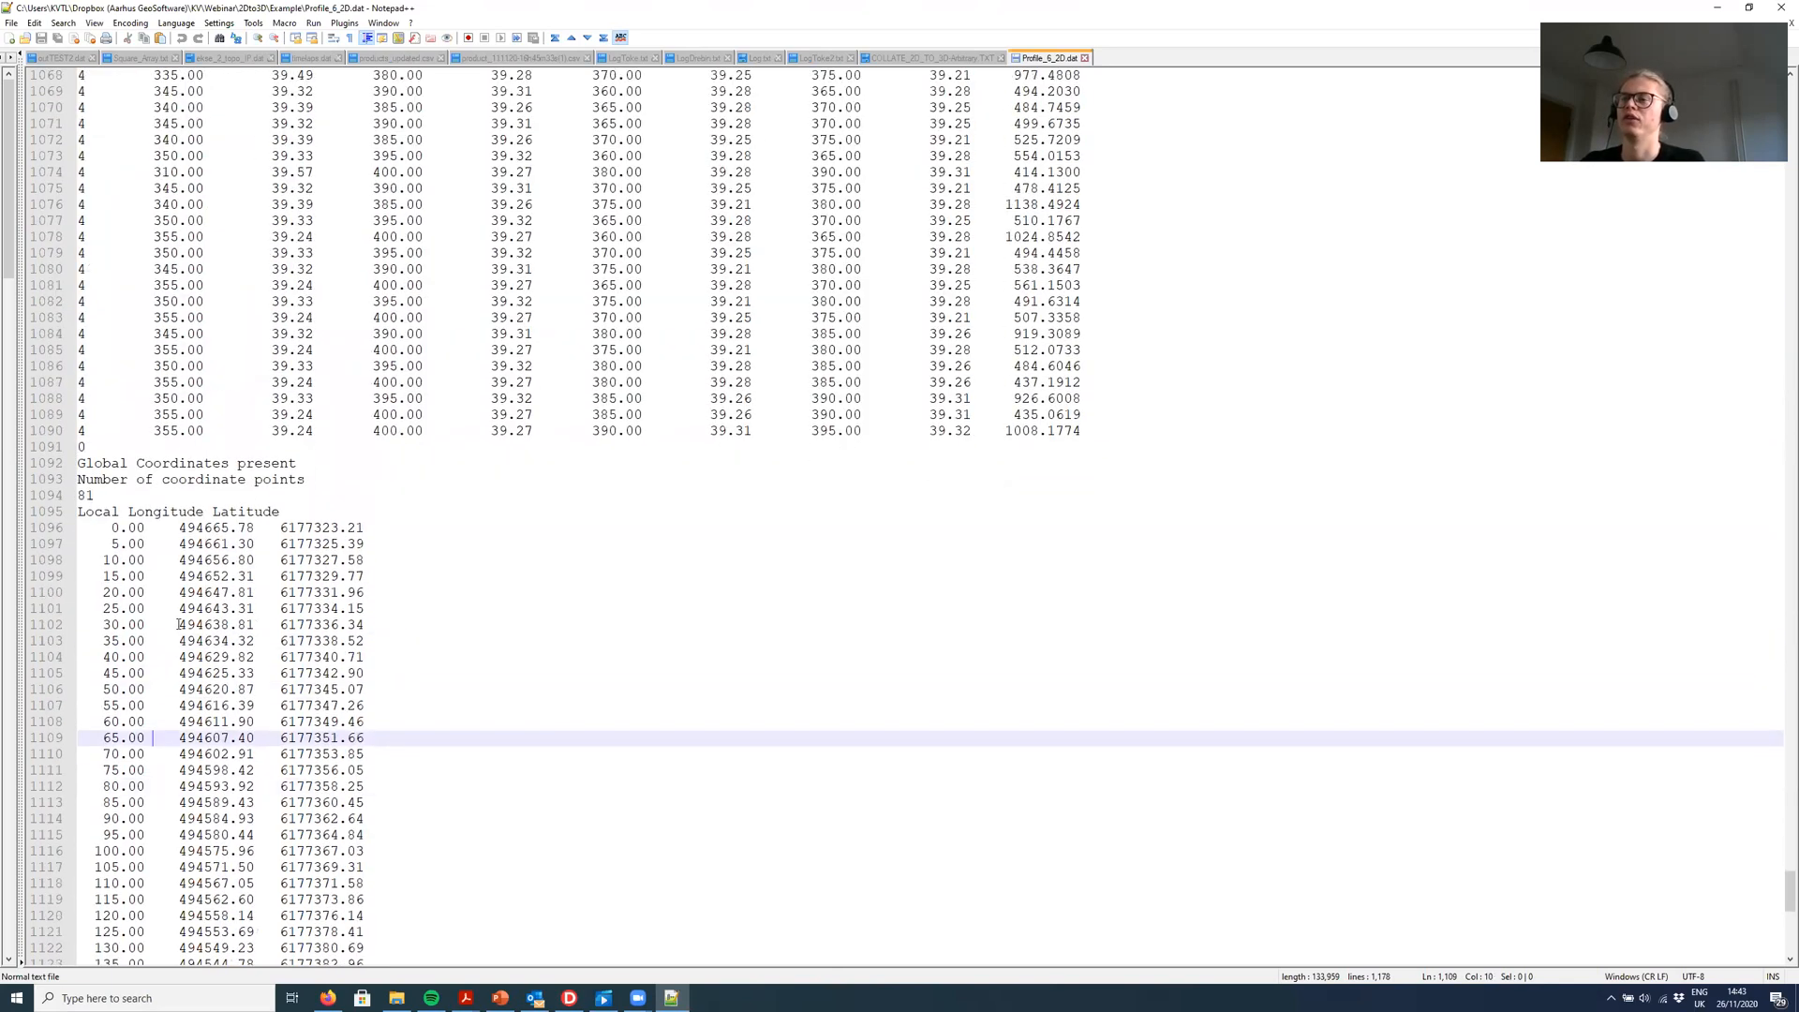
pyautogui.scroll(-8, 181, 623)
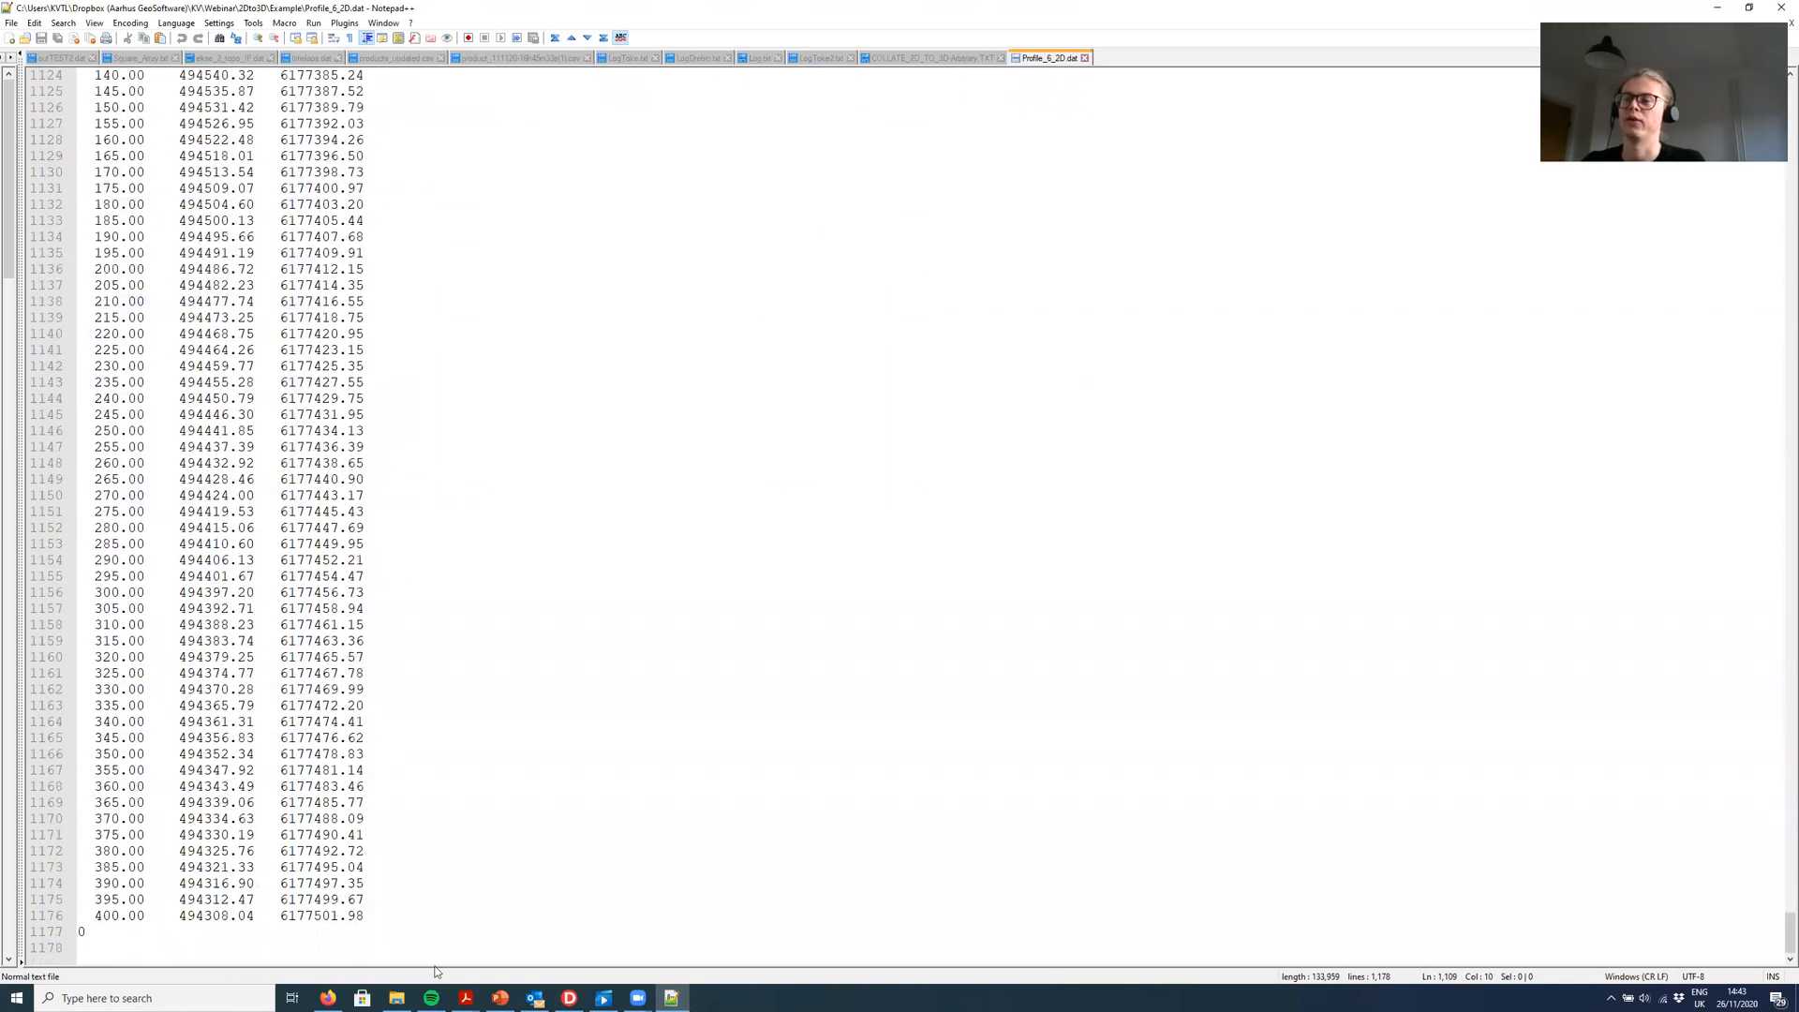
pyautogui.moveTo(365, 900); pyautogui.dragTo(119, 398)
pyautogui.scroll(14, 141, 656)
pyautogui.moveTo(82, 321); pyautogui.dragTo(80, 319)
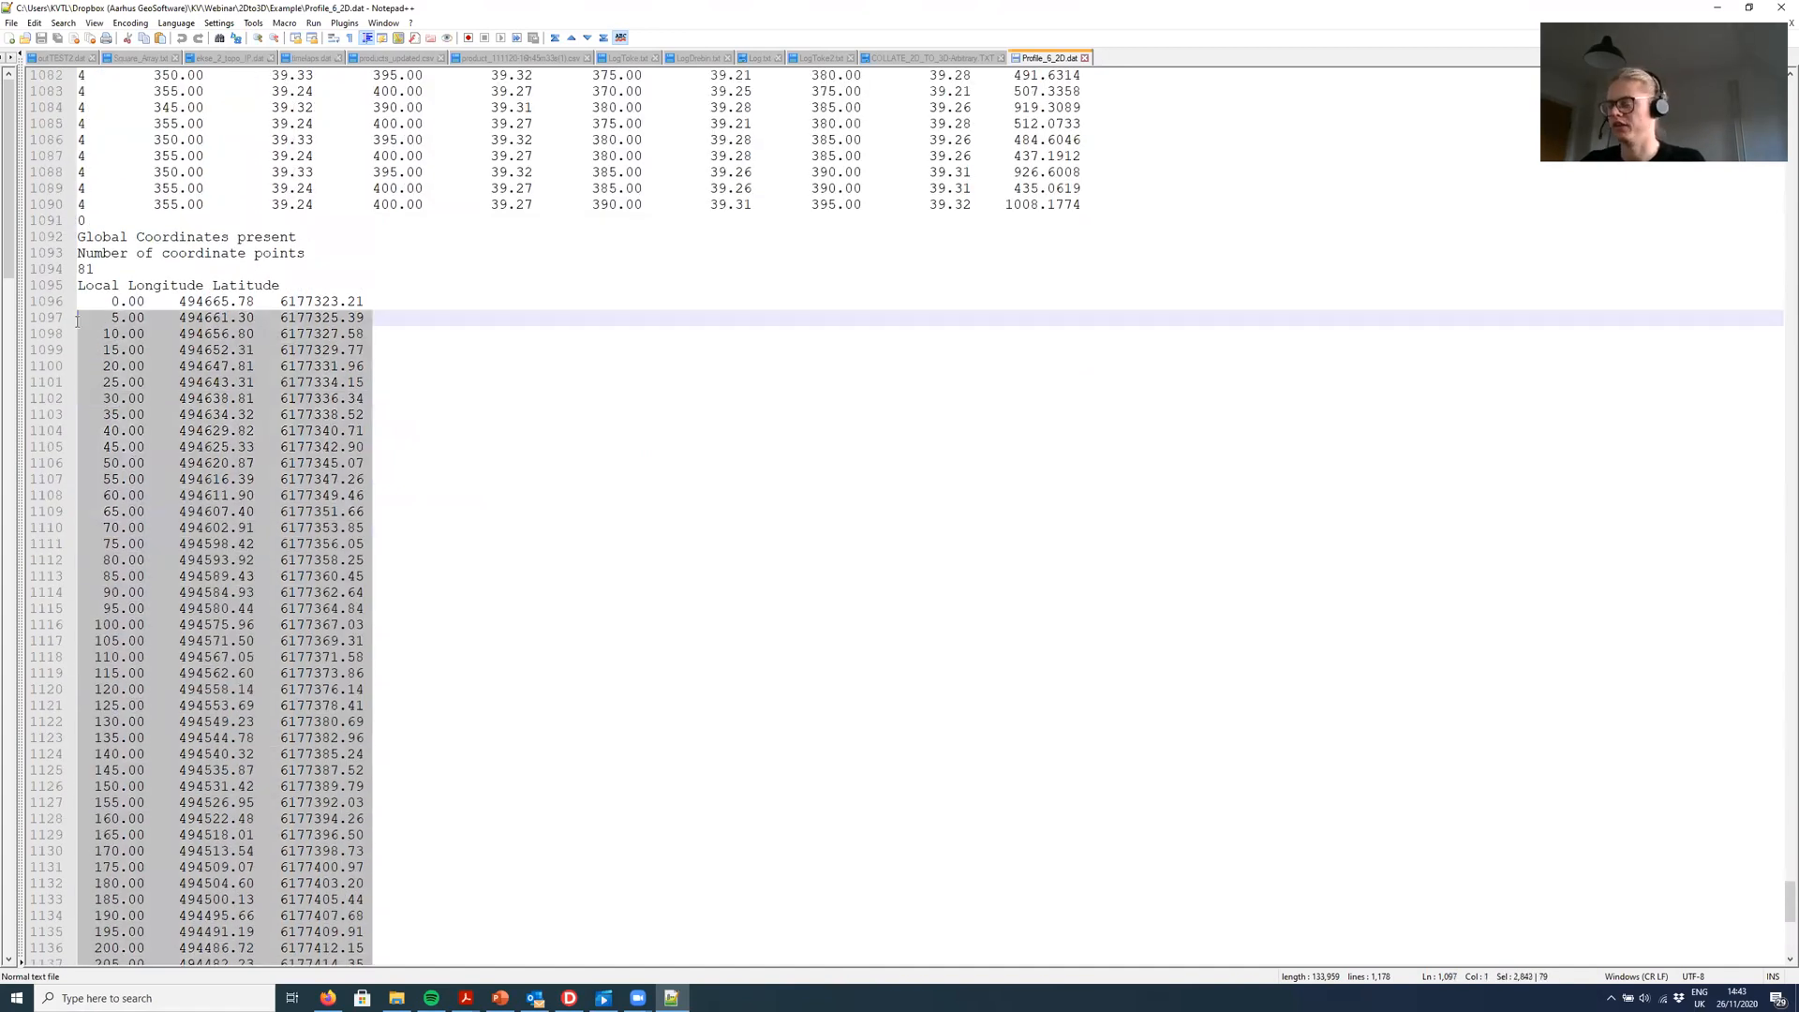
pyautogui.press('Delete')
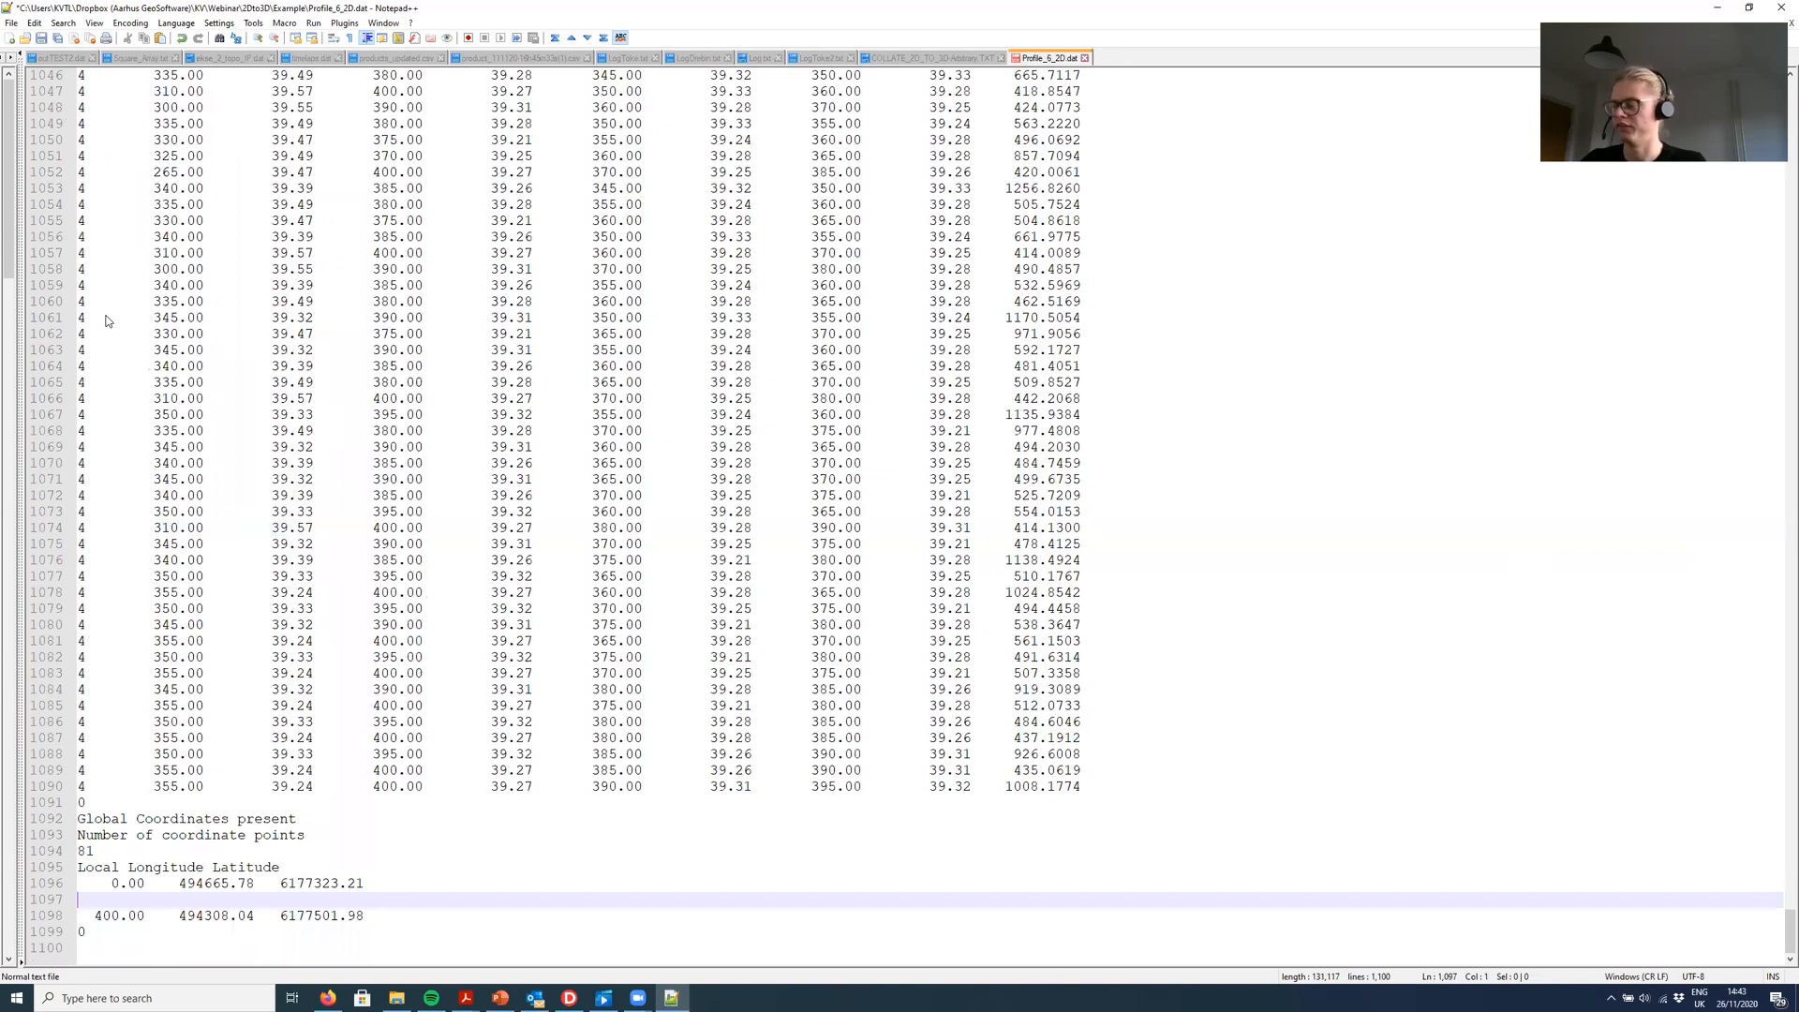
pyautogui.press('BackSpace')
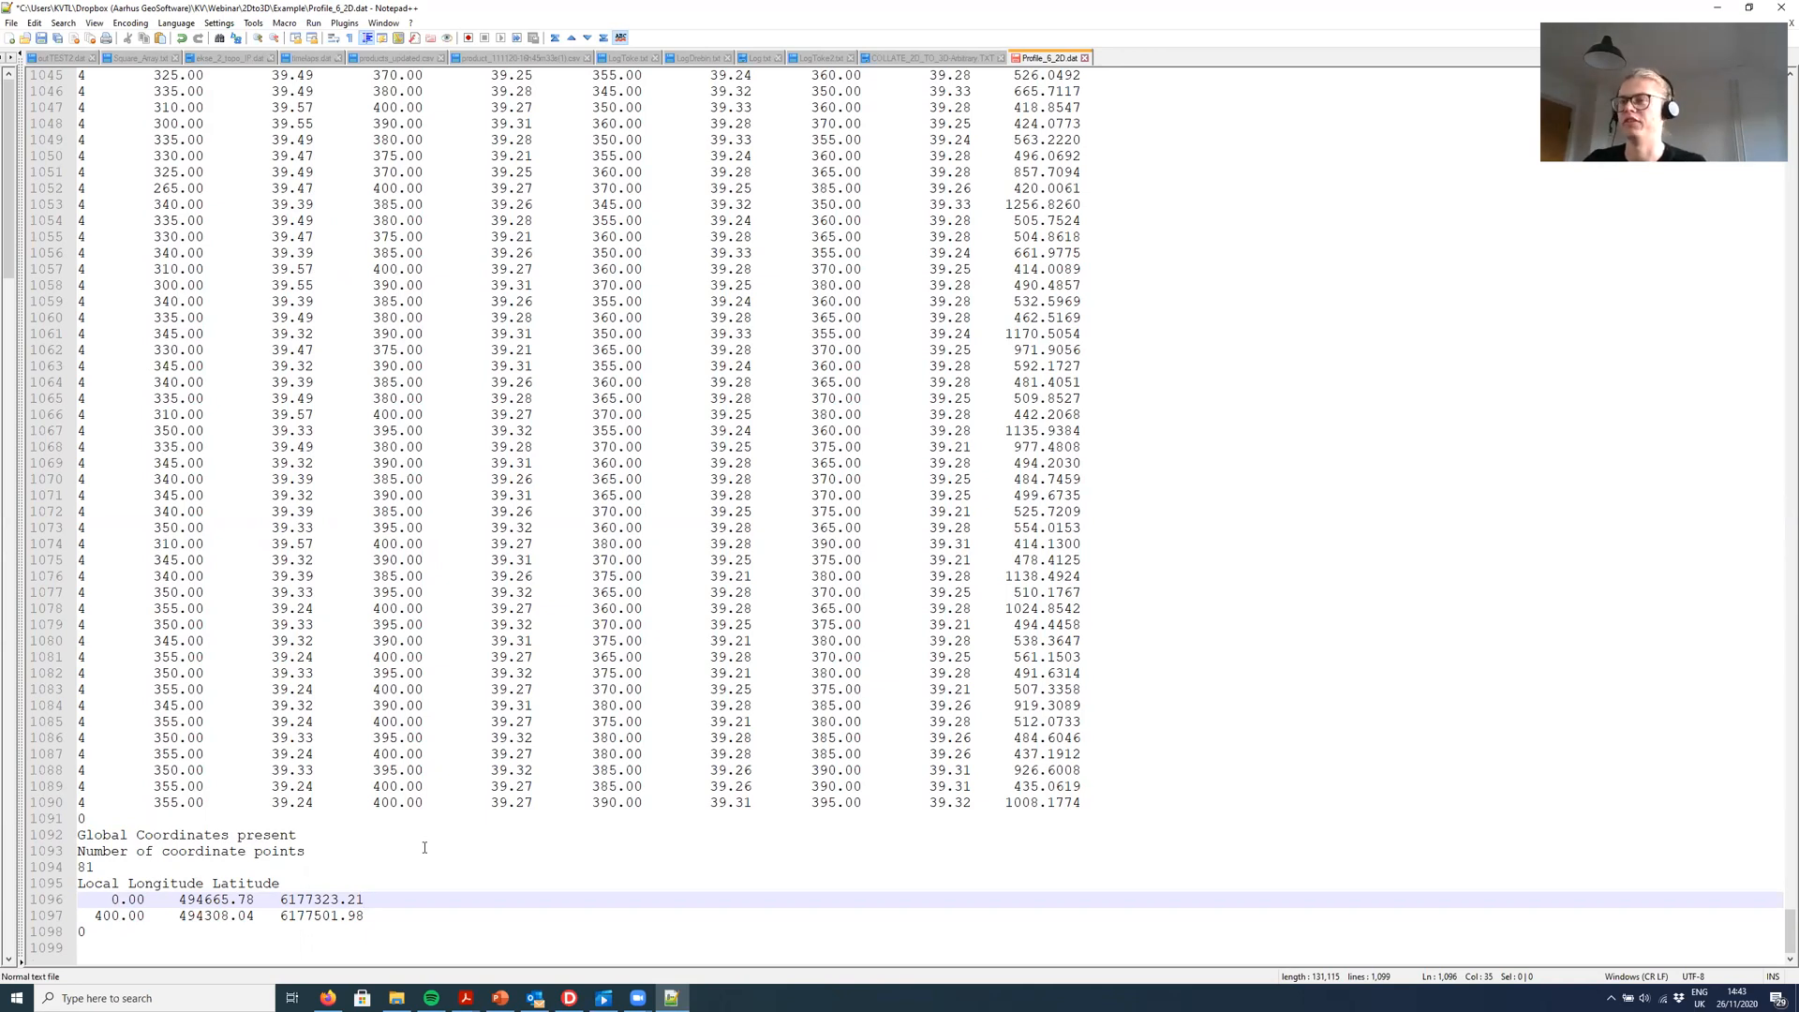
pyautogui.hotkey('ctrl', 'v')
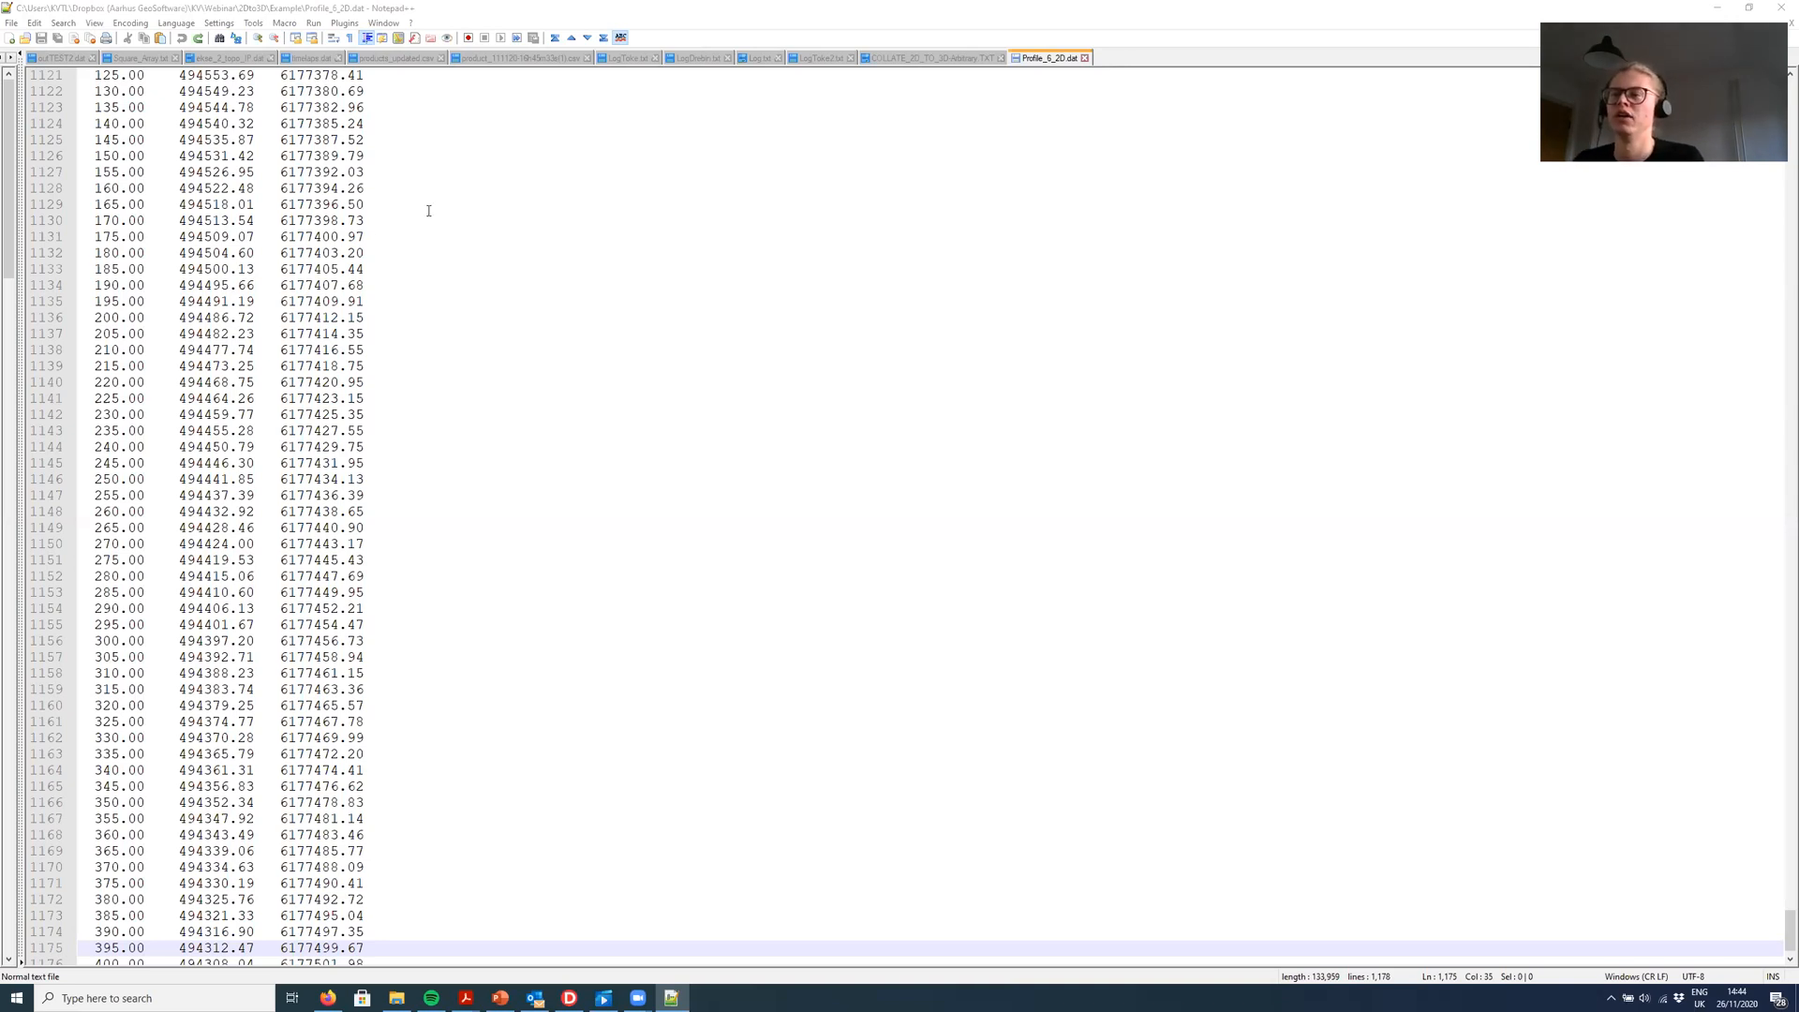
pyautogui.scroll(2, 506, 542)
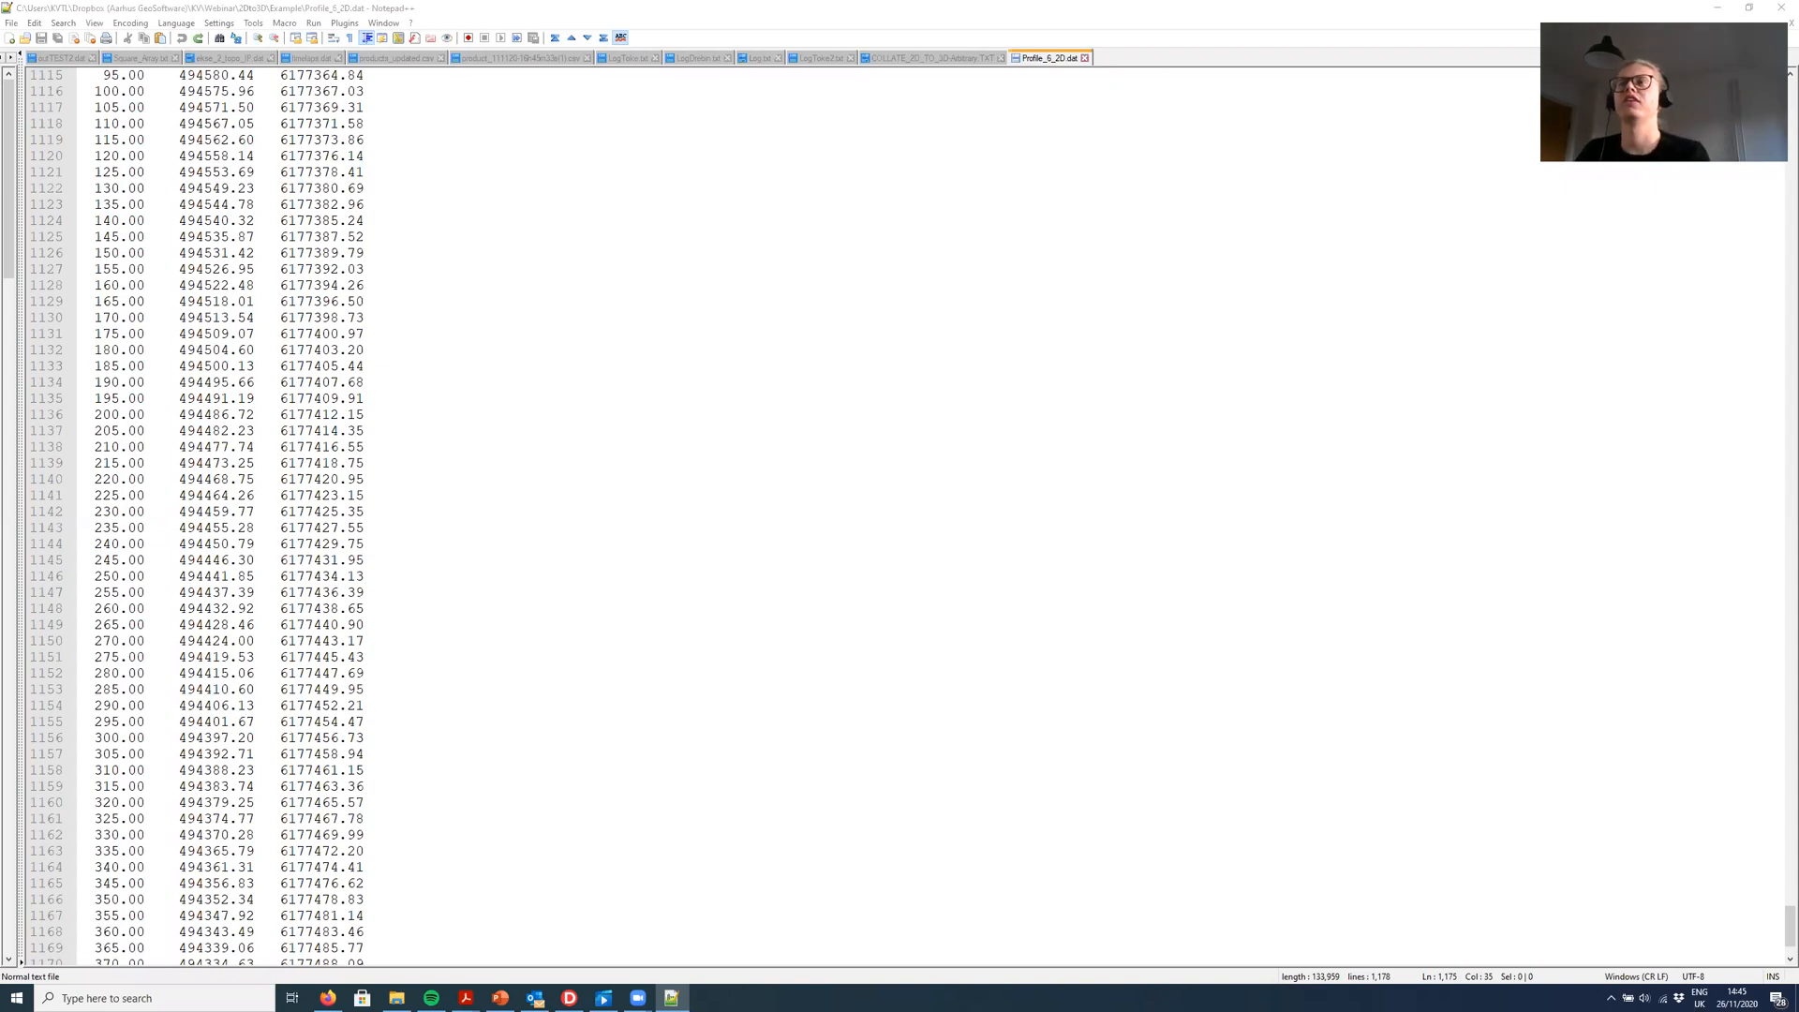
pyautogui.scroll(11, 184, 352)
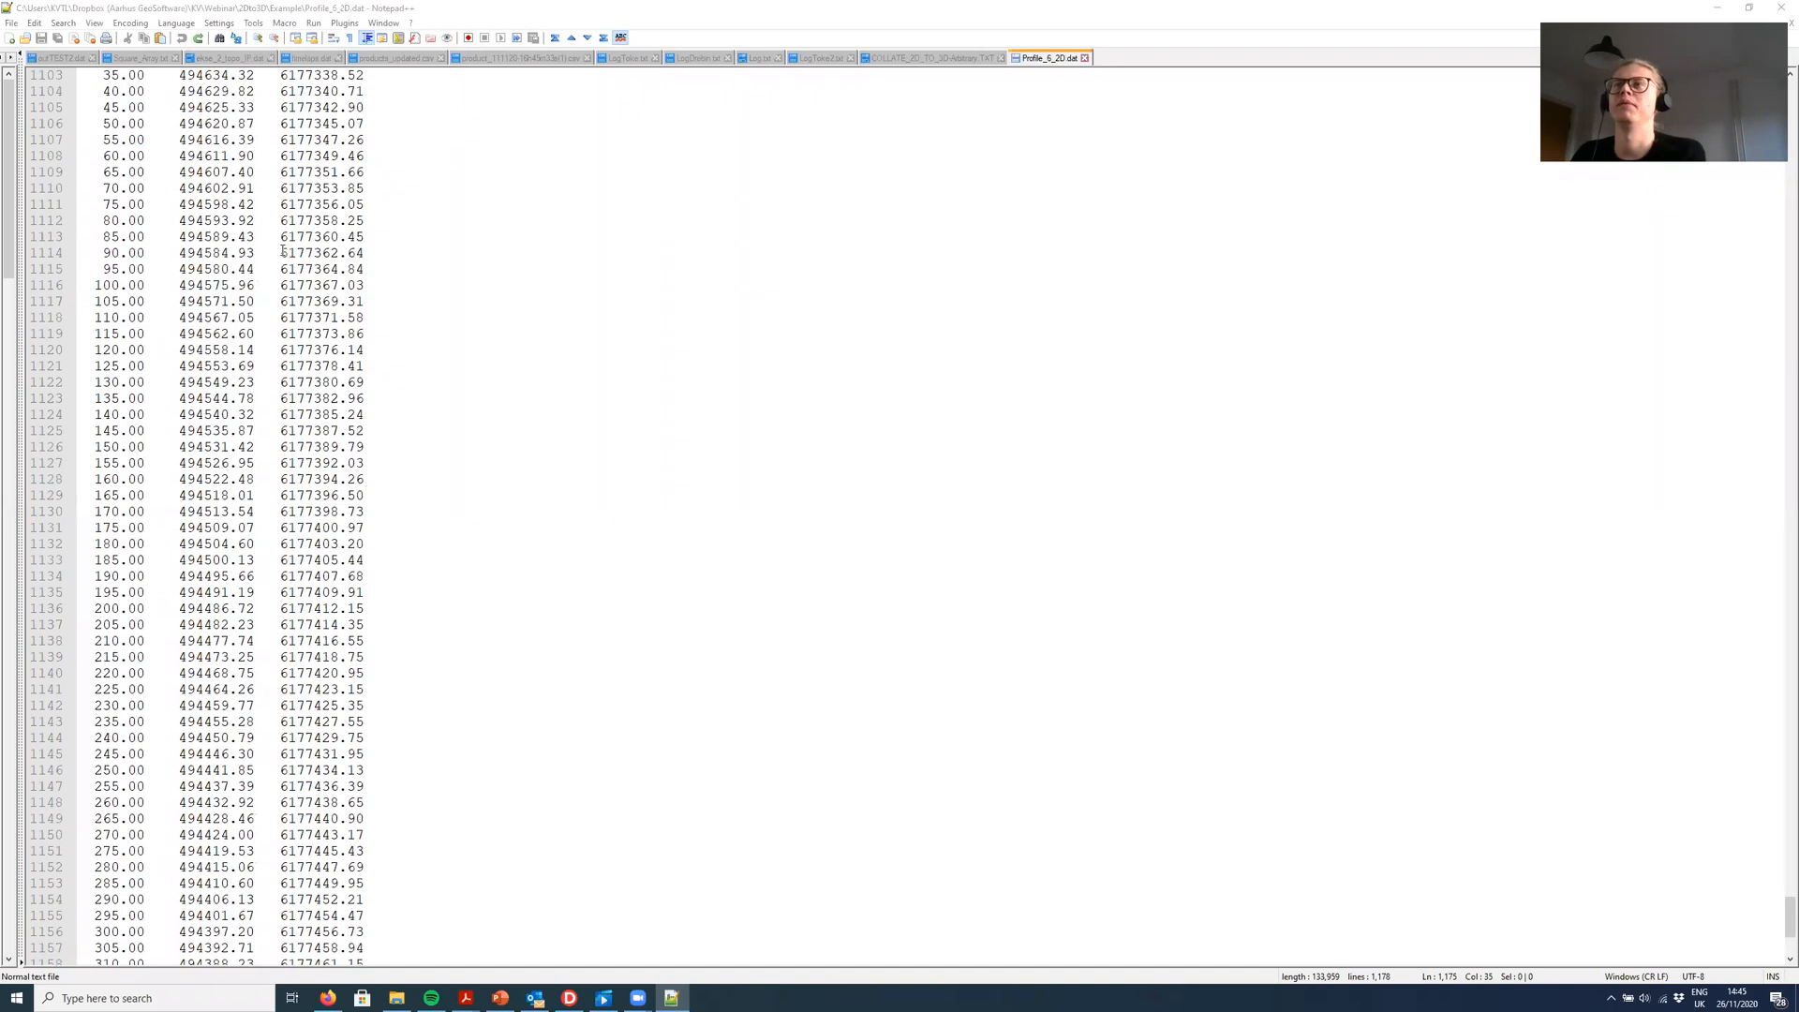
pyautogui.click(294, 301)
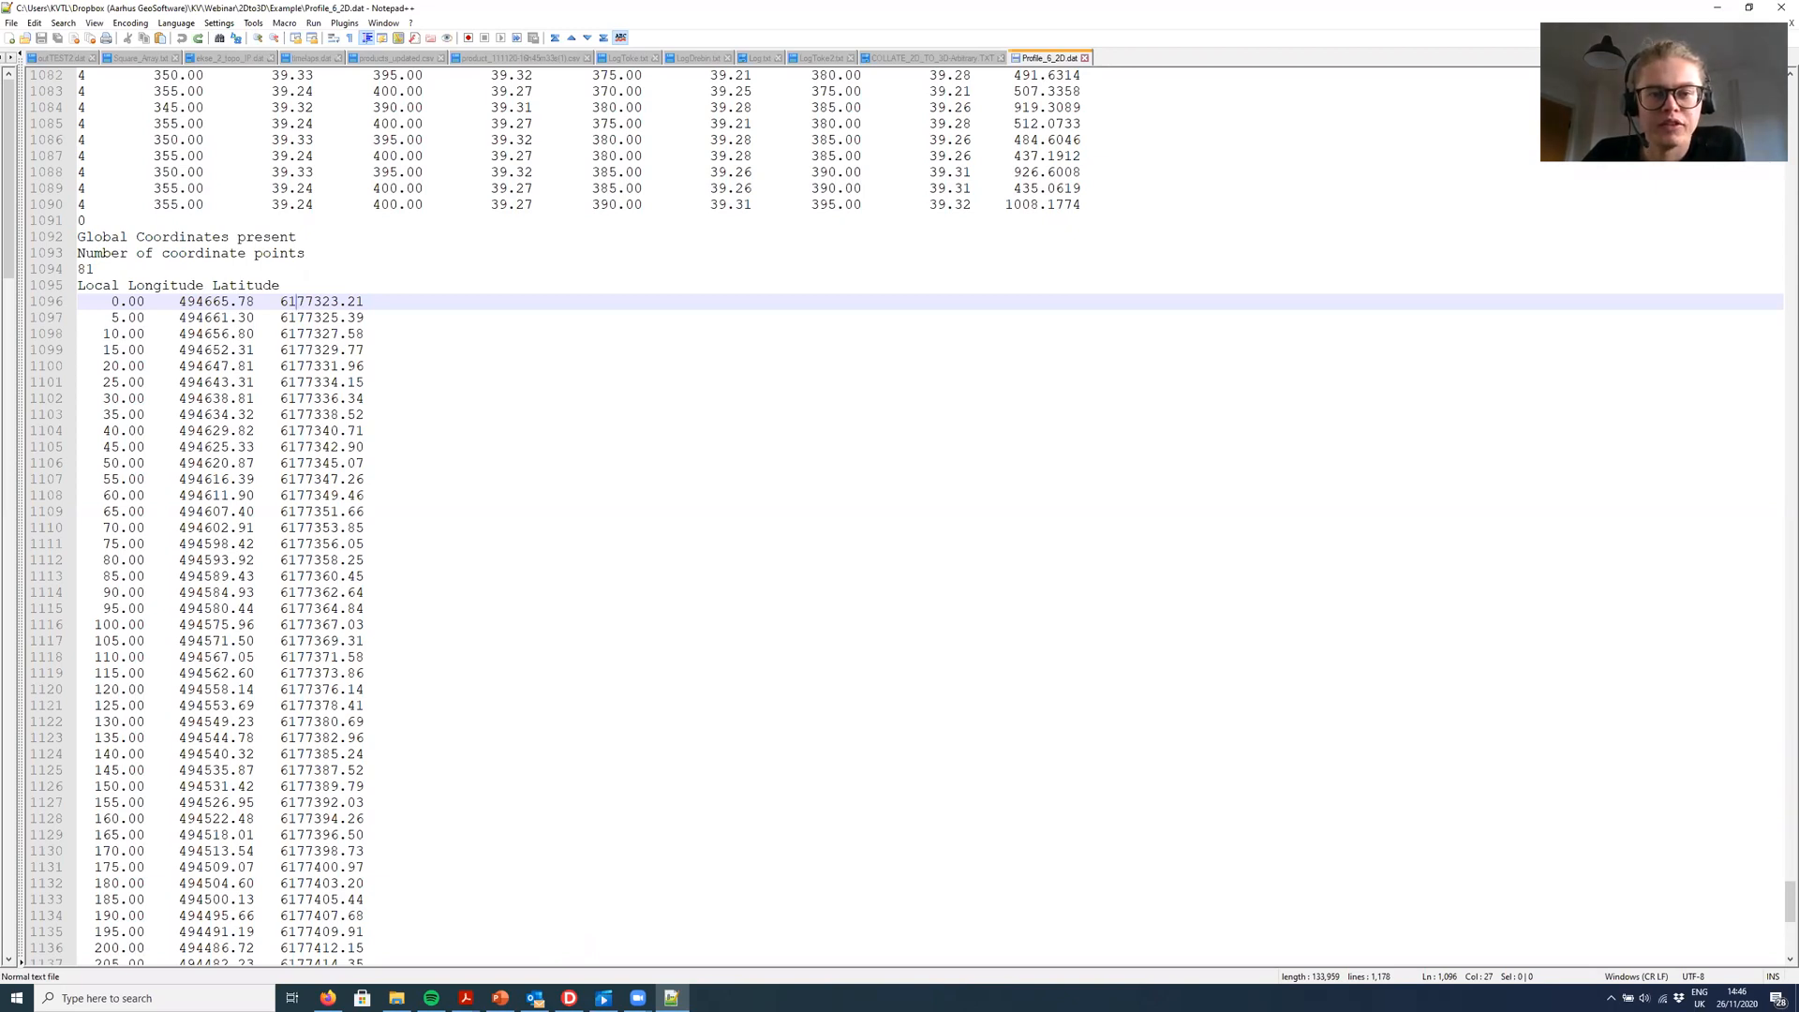
pyautogui.hotkey('alt', 'Tab')
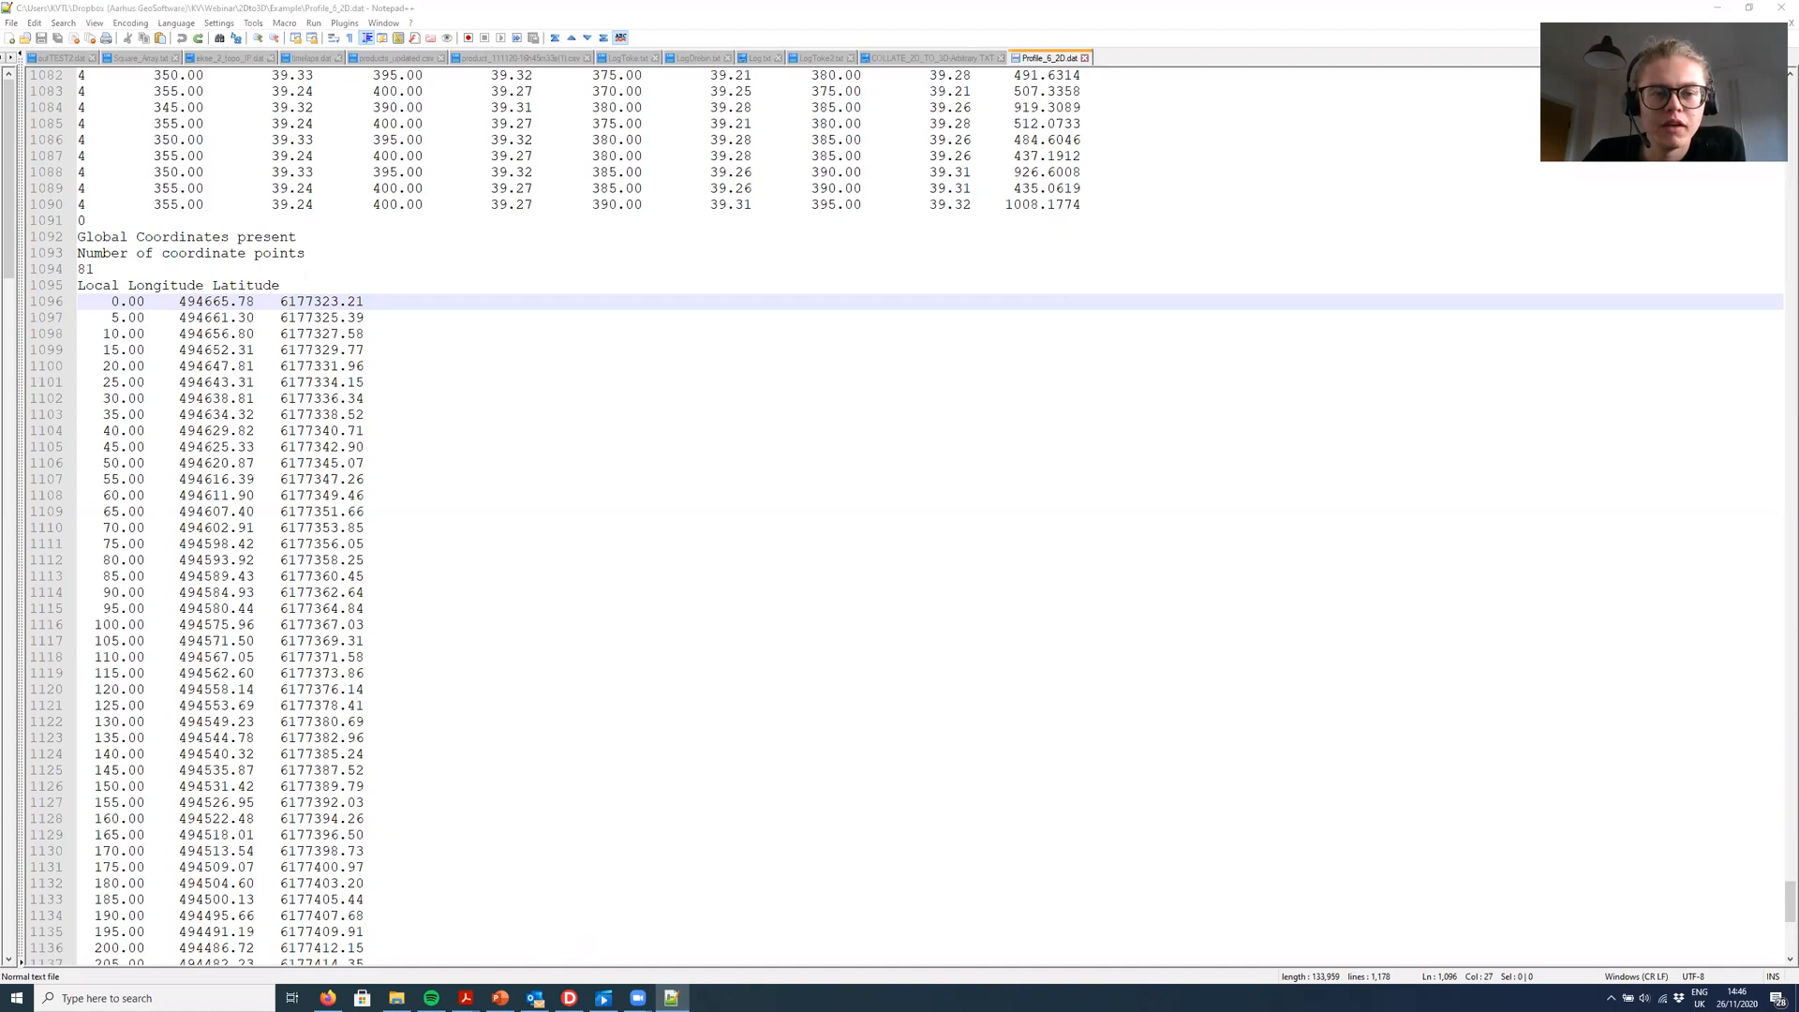